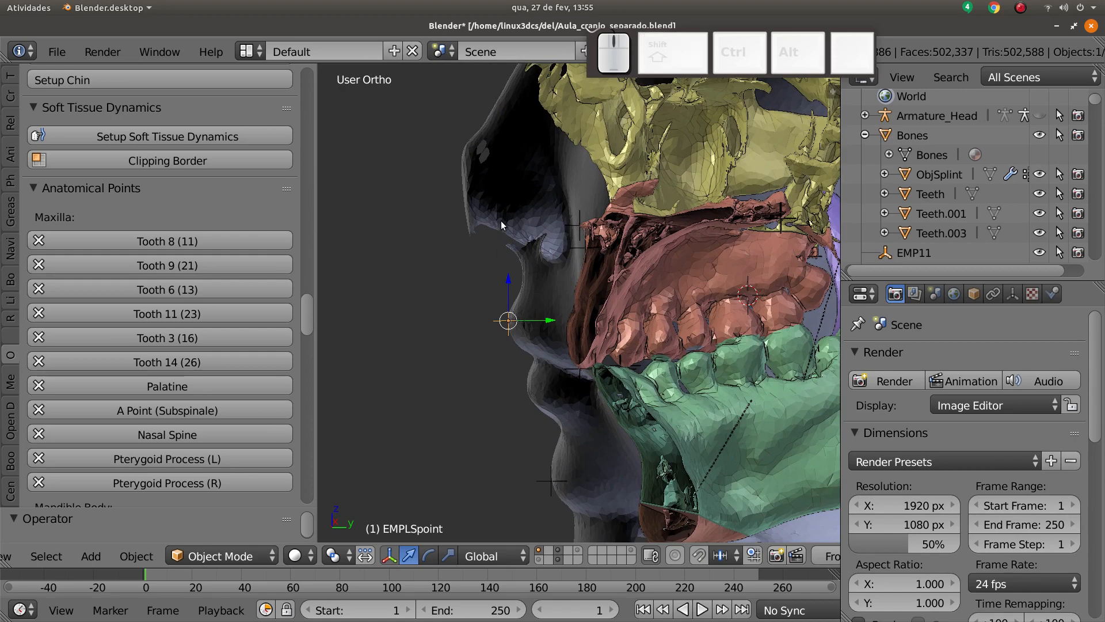
# Step: Select the maxilla and try to move it while viewing the clipped face
pyautogui.moveTo(502, 223); pyautogui.dragTo(526, 275, button='middle')
pyautogui.keyDown('shift'); pyautogui.moveTo(661, 290); pyautogui.dragTo(632, 299, button='middle'); pyautogui.keyUp('shift')
pyautogui.keyDown('shift'); pyautogui.rightClick(636, 322); pyautogui.keyUp('shift')
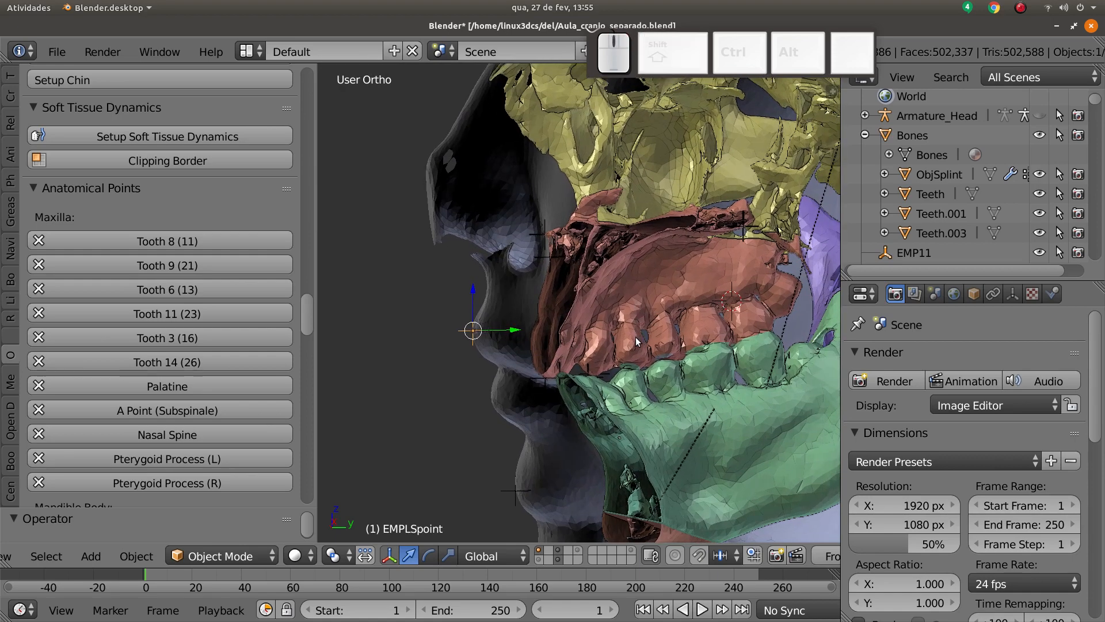
pyautogui.press('z')
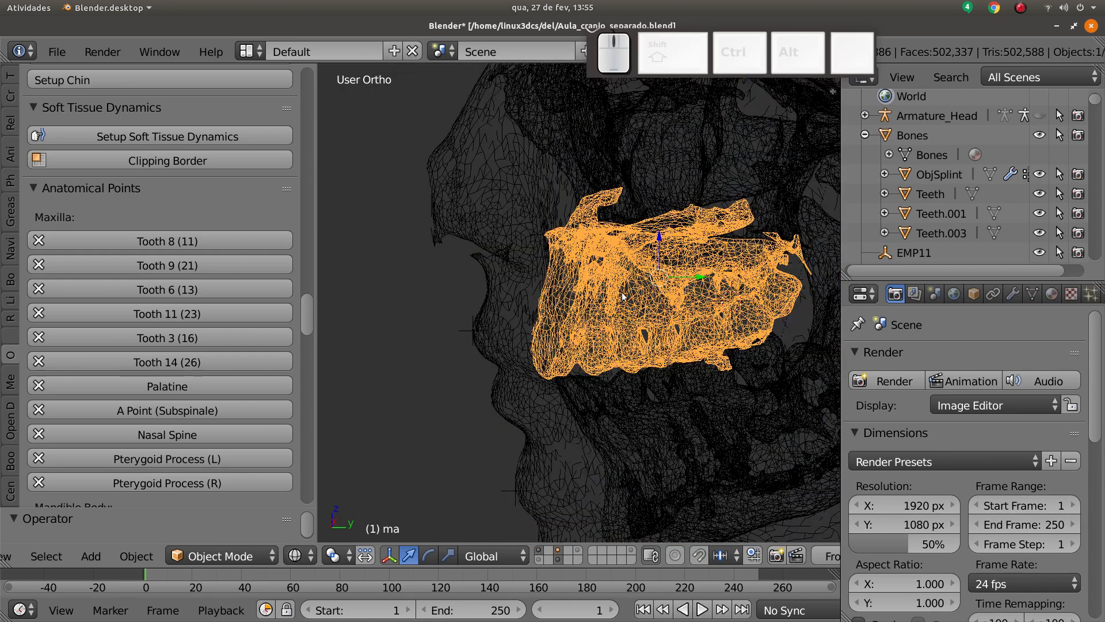
pyautogui.press('z')
pyautogui.press('g')
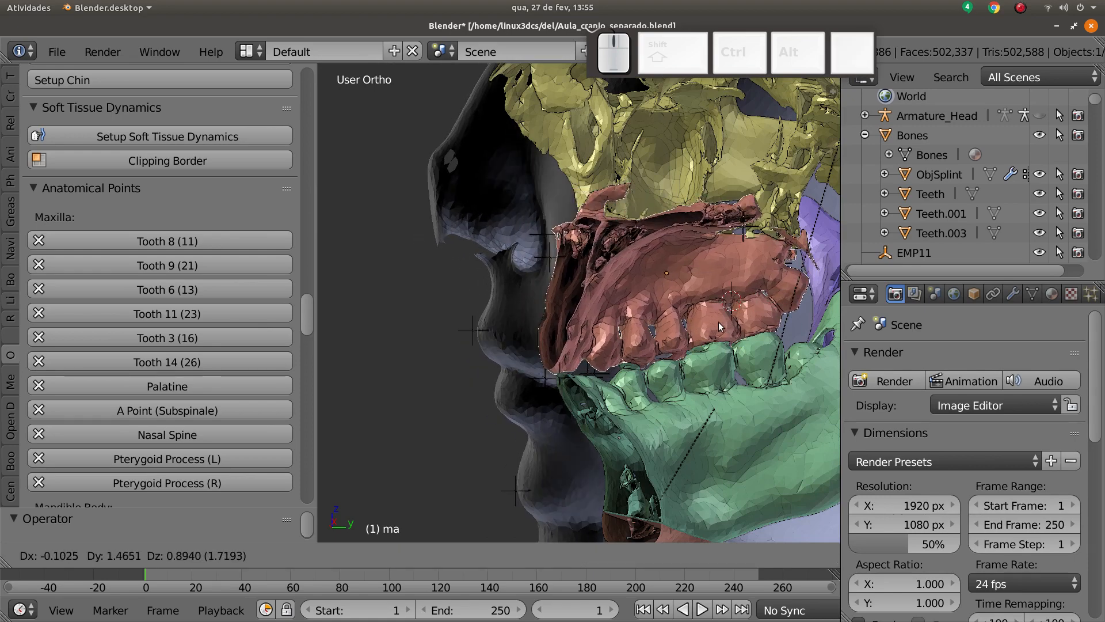
pyautogui.click(664, 322)
# Step: Try moving the maxilla again near the upper-lip point to check whether that point follows the soft tissue
pyautogui.scroll(3, 638, 323)
pyautogui.keyDown('shift'); pyautogui.moveTo(639, 324); pyautogui.dragTo(705, 303, button='middle'); pyautogui.keyUp('shift')
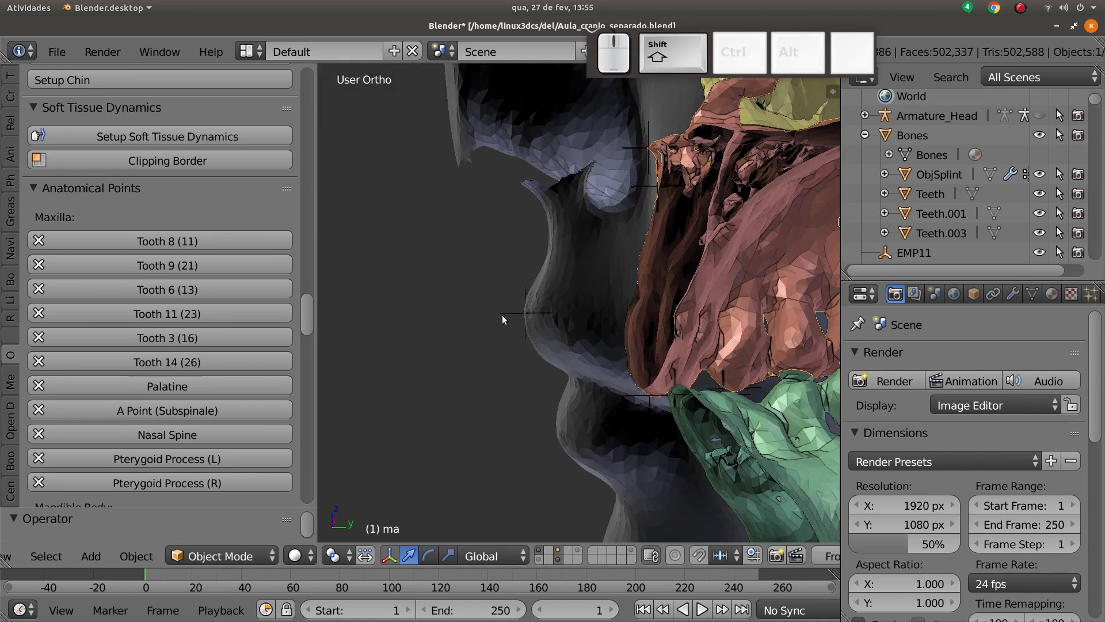
pyautogui.press('g')
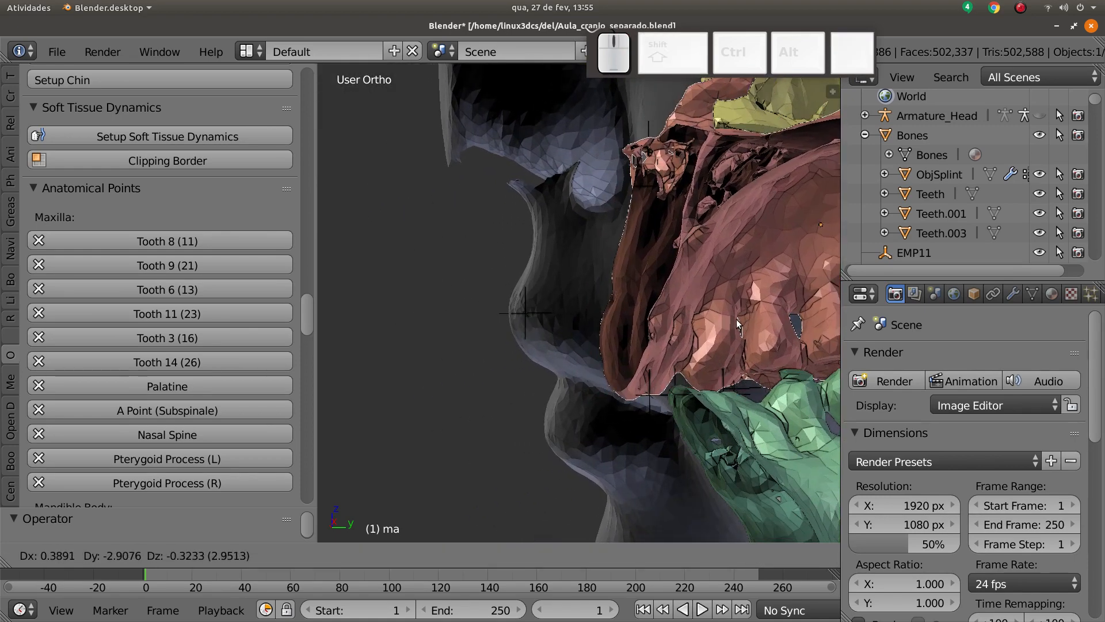
pyautogui.click(581, 283)
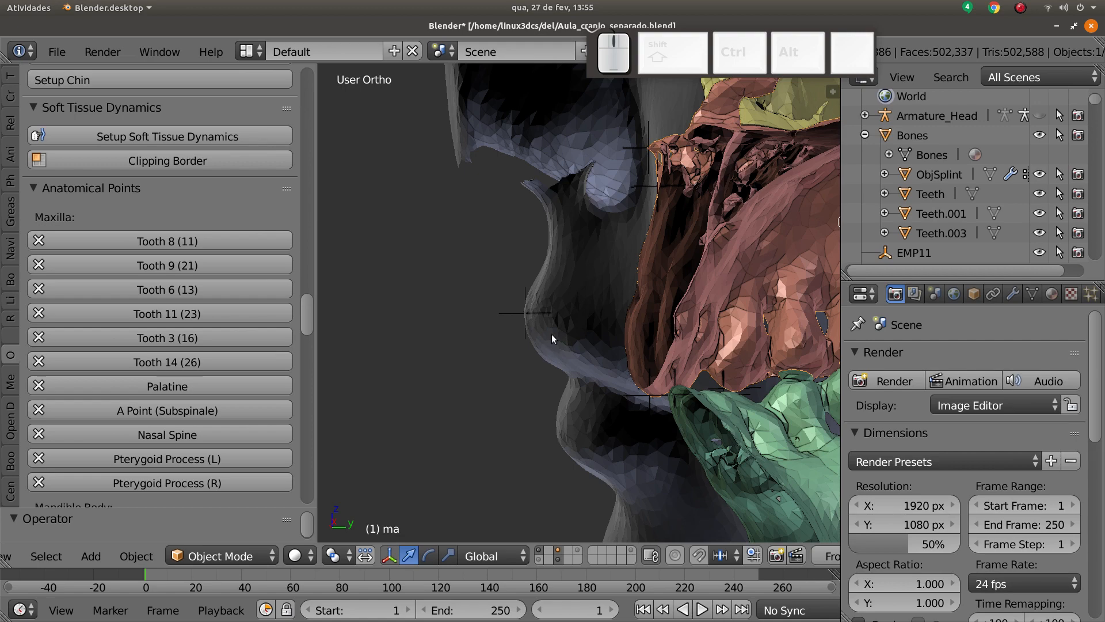
pyautogui.moveTo(551, 334); pyautogui.dragTo(579, 333, button='middle')
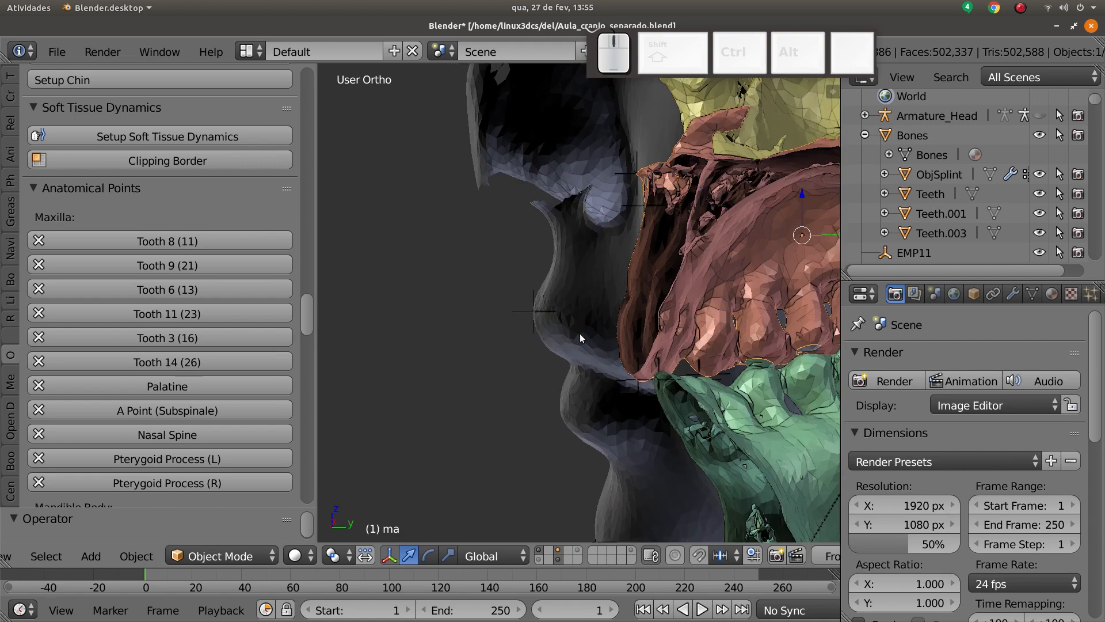
pyautogui.press('g')
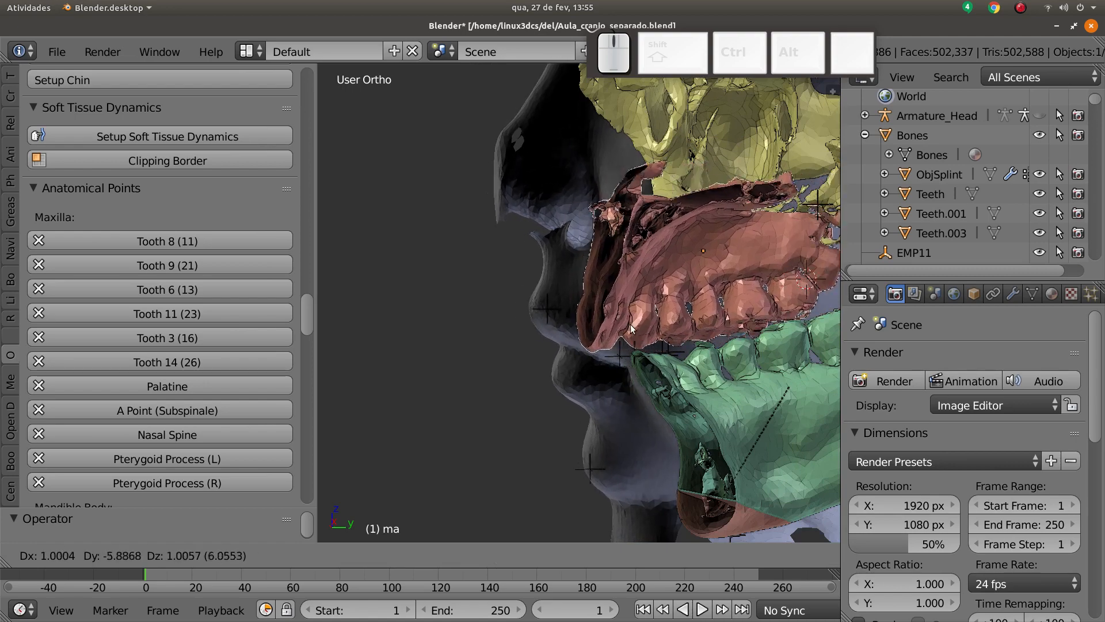
pyautogui.click(612, 324)
# Step: Remove the view's clipping border to show the whole face, and deselect all objects
pyautogui.scroll(-2, 612, 321)
pyautogui.keyDown('shift'); pyautogui.moveTo(612, 321); pyautogui.dragTo(619, 366, button='middle'); pyautogui.keyUp('shift')
pyautogui.hotkey('alt', 'b')
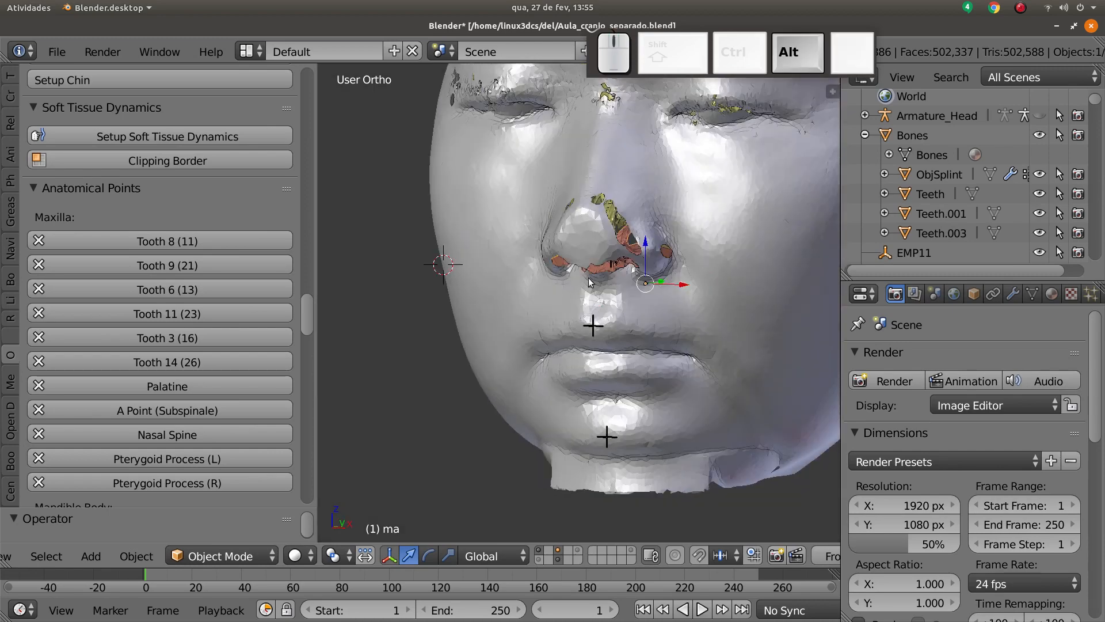
pyautogui.scroll(-1, 619, 367)
pyautogui.moveTo(554, 305); pyautogui.dragTo(601, 344, button='middle')
pyautogui.press('a')
# Step: Select the purple mandibular ramus (re) from behind and try moving it to check whether its gonion point follows
pyautogui.scroll(1, 601, 344)
pyautogui.scroll(2, 569, 332)
pyautogui.keyDown('shift'); pyautogui.moveTo(552, 300); pyautogui.dragTo(678, 286, button='middle'); pyautogui.keyUp('shift')
pyautogui.scroll(-3, 678, 286)
pyautogui.moveTo(616, 343); pyautogui.dragTo(629, 330, button='middle')
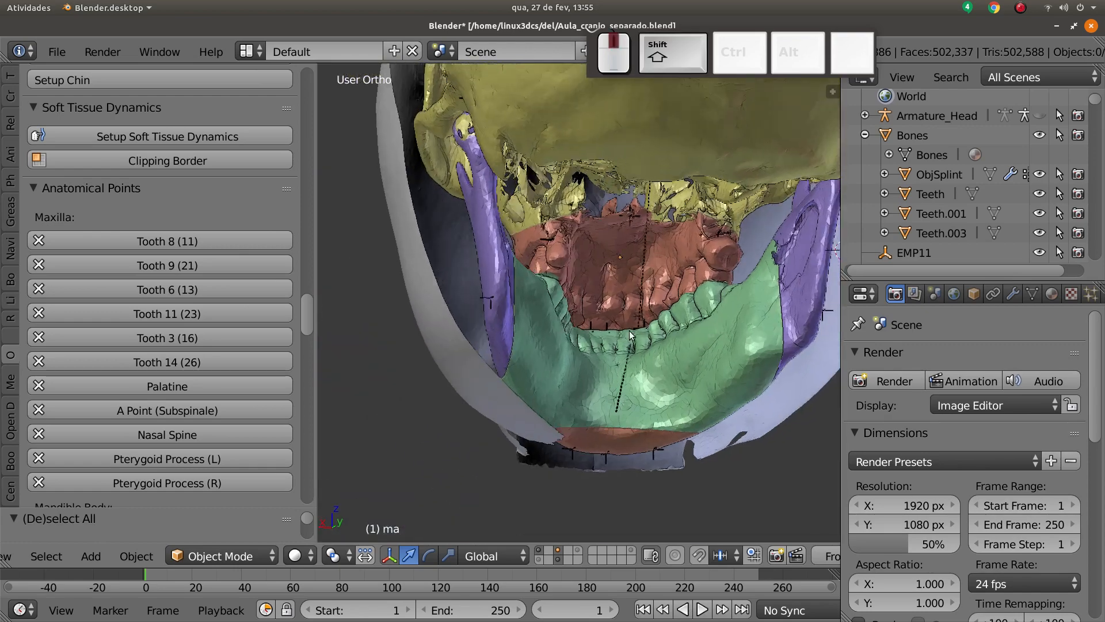
pyautogui.scroll(1, 552, 328)
pyautogui.keyDown('shift'); pyautogui.moveTo(509, 326); pyautogui.dragTo(532, 337, button='middle'); pyautogui.keyUp('shift')
pyautogui.rightClick(501, 343)
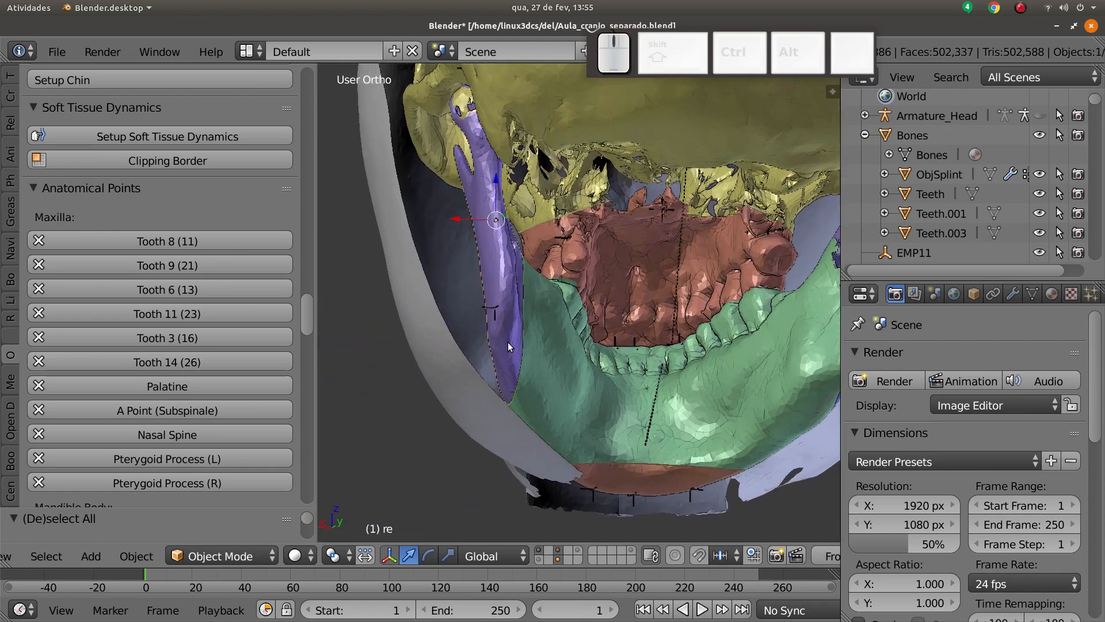
pyautogui.scroll(1, 508, 342)
pyautogui.press('g')
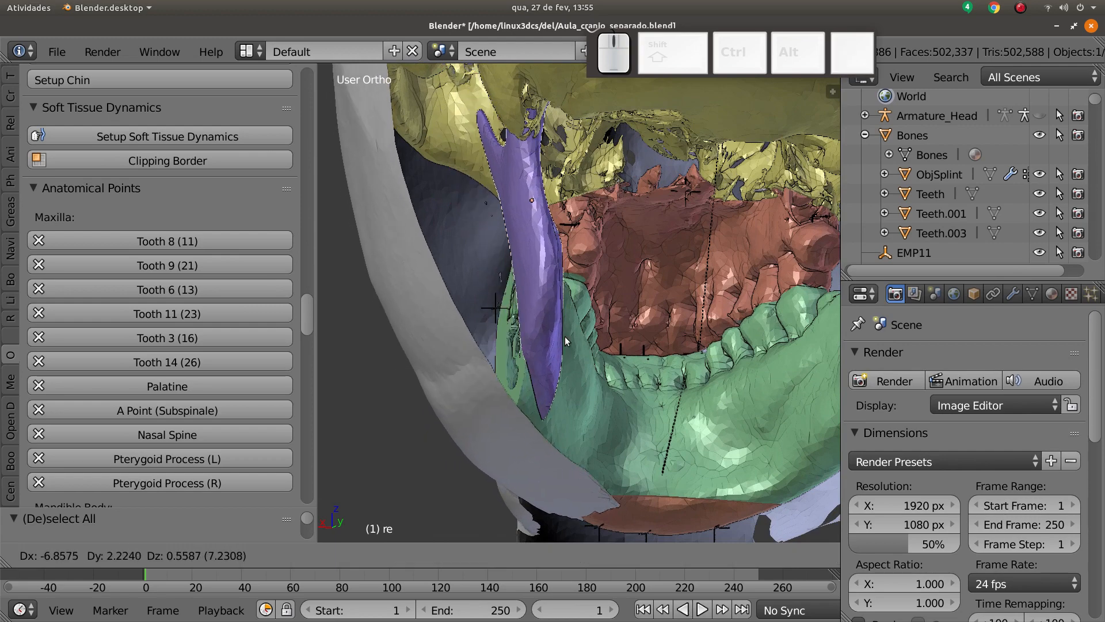
pyautogui.click(563, 336)
pyautogui.scroll(2, 516, 330)
pyautogui.press('g')
pyautogui.click(511, 323)
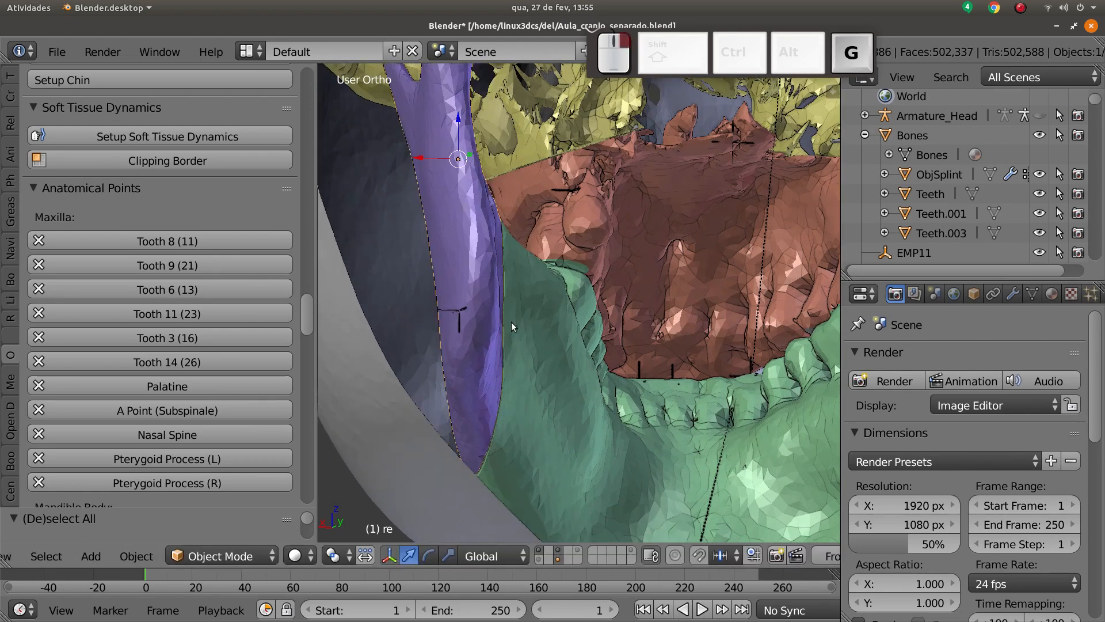
# Step: Check the anatomy objects with nothing selected, and parent the anatomical points to their structures
pyautogui.scroll(-3, 585, 340)
pyautogui.press('a')
pyautogui.scroll(-15, 201, 402)
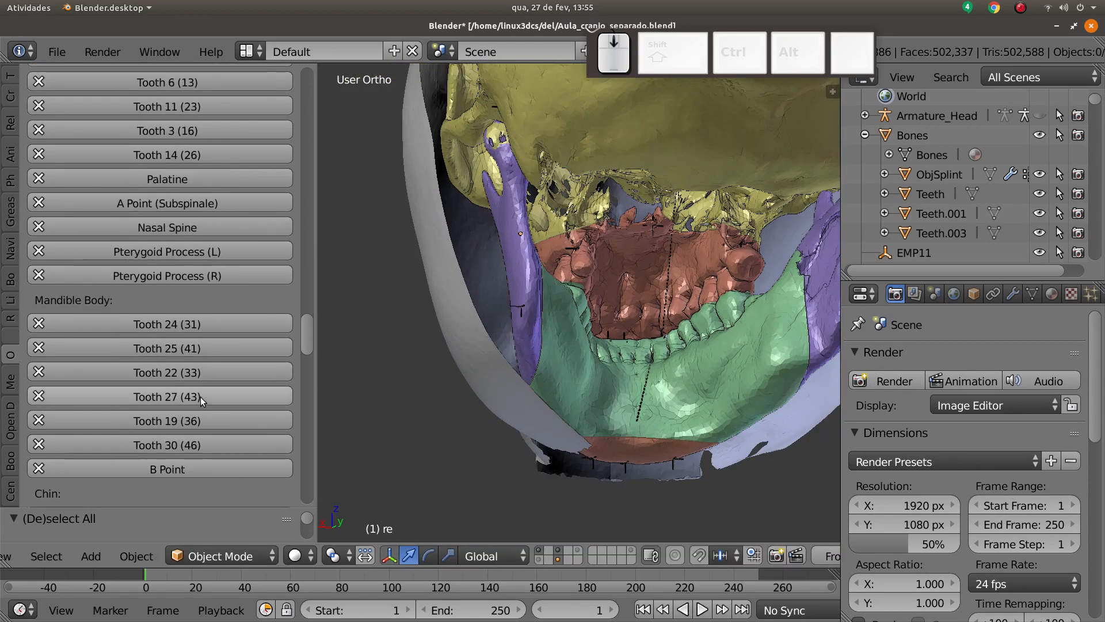
pyautogui.scroll(-10, 205, 392)
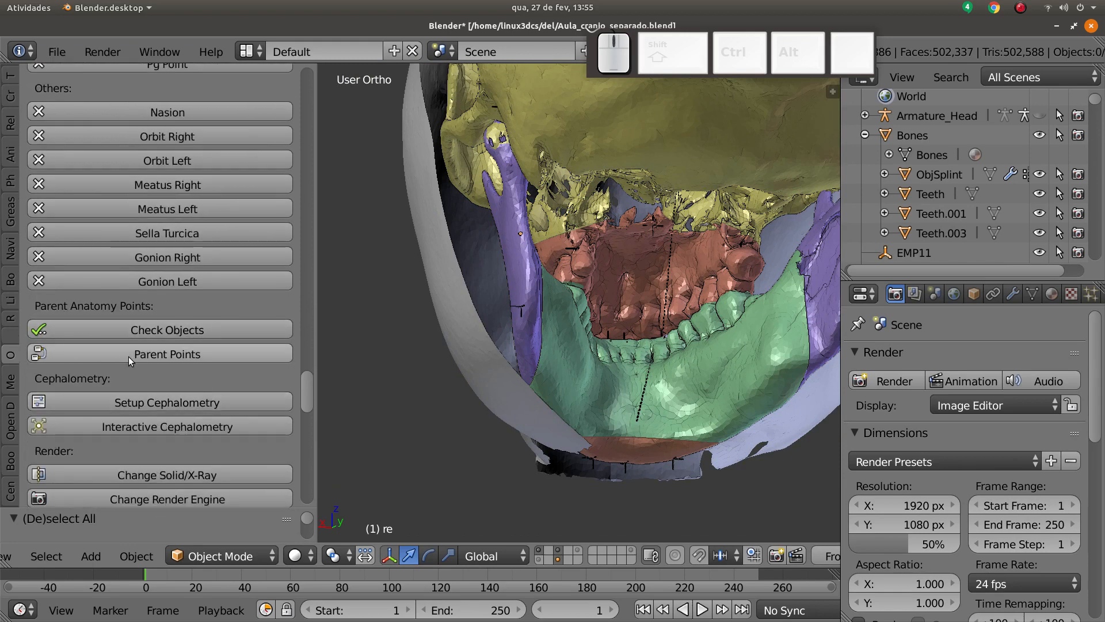
pyautogui.click(190, 329)
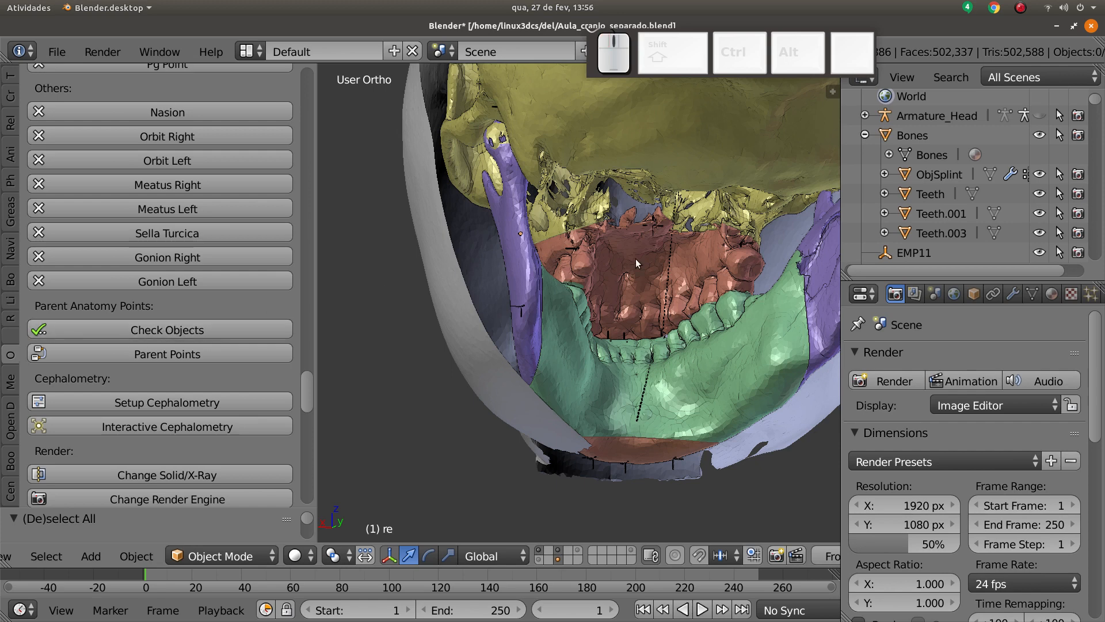
pyautogui.scroll(-2, 635, 258)
pyautogui.scroll(2, 628, 367)
pyautogui.click(178, 354)
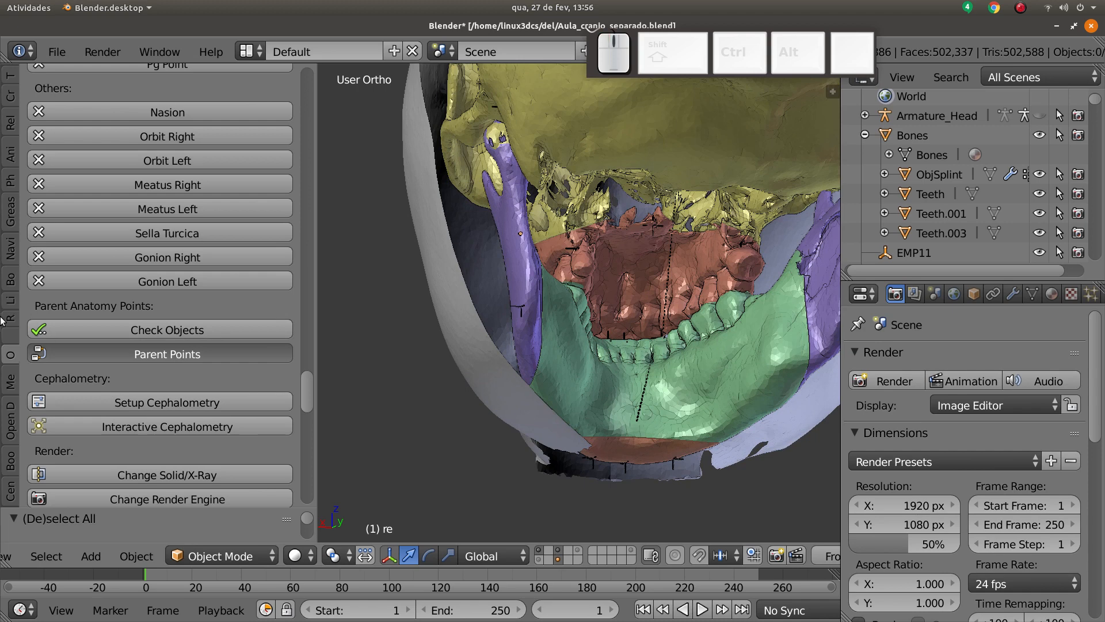
# Step: Switch to the Terminal to follow the point-parenting output, and return to Blender's 3D view
pyautogui.click(17, 255)
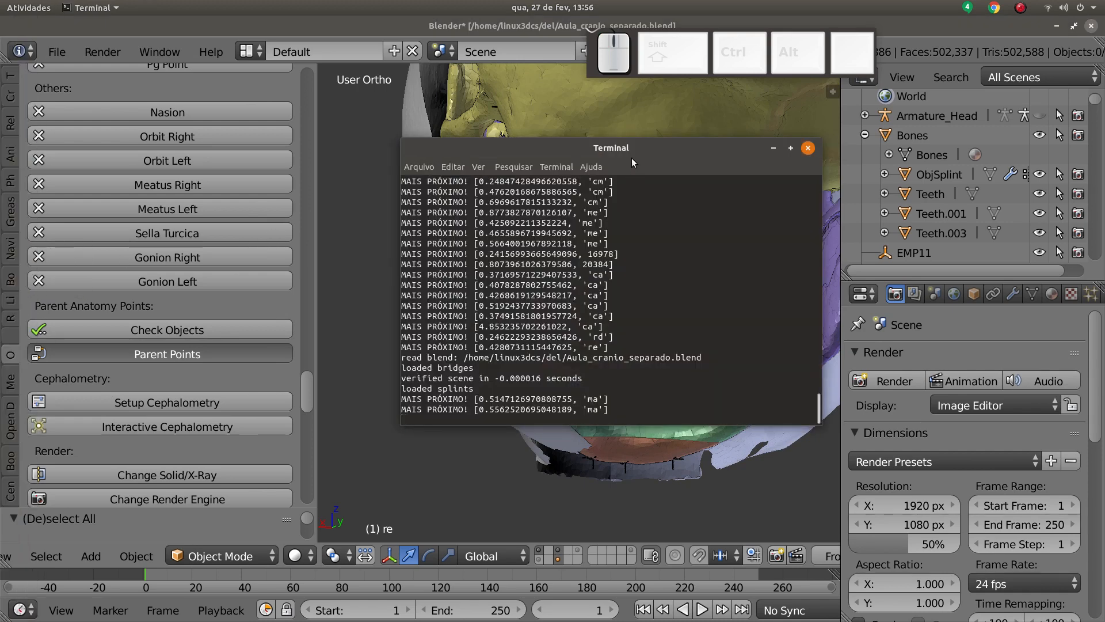
pyautogui.moveTo(657, 148); pyautogui.dragTo(665, 127)
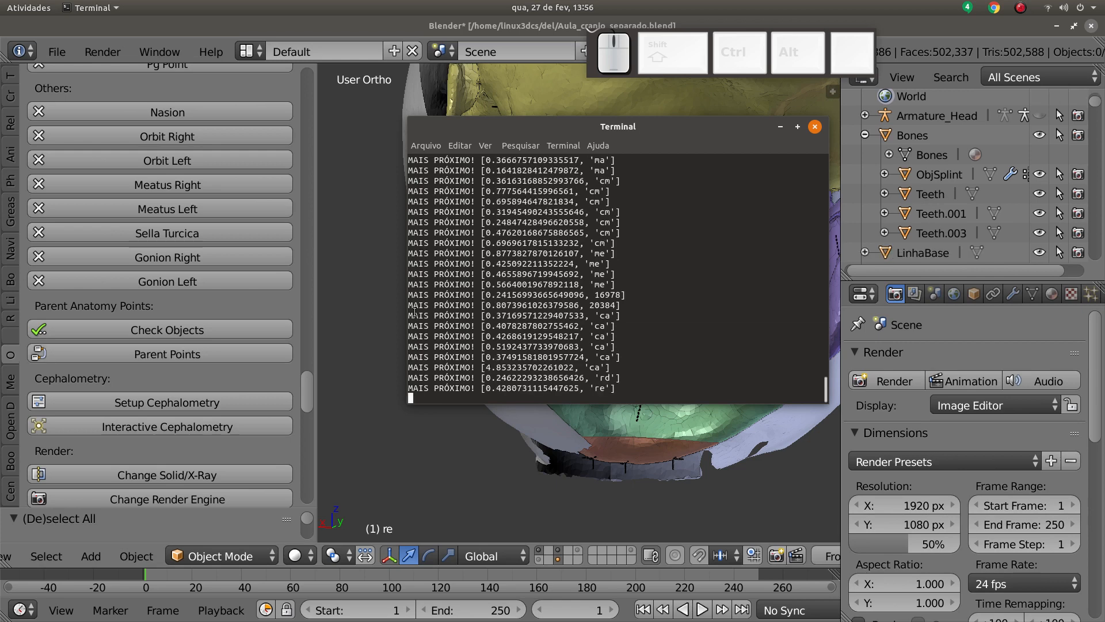
pyautogui.moveTo(559, 119); pyautogui.dragTo(558, 120)
pyautogui.click(357, 317)
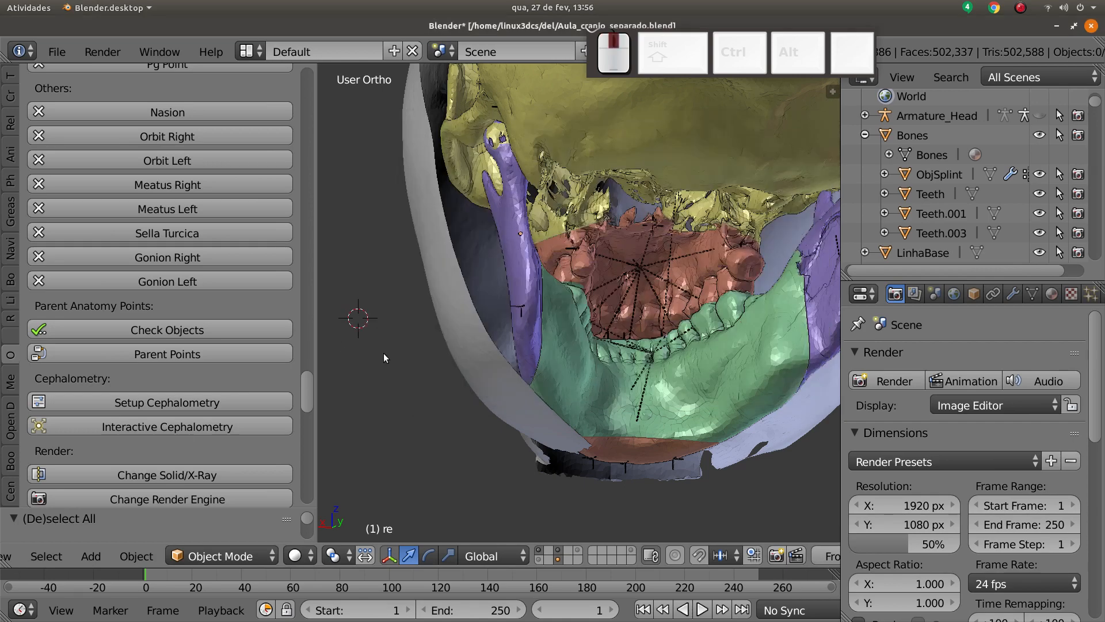
# Step: Select the purple ramus (re) and try moving it to test the parenting of its gonion point
pyautogui.moveTo(384, 353); pyautogui.dragTo(485, 349, button='middle')
pyautogui.keyDown('shift'); pyautogui.moveTo(485, 348); pyautogui.dragTo(540, 344, button='middle'); pyautogui.keyUp('shift')
pyautogui.scroll(1, 512, 340)
pyautogui.scroll(1, 517, 291)
pyautogui.rightClick(514, 279)
pyautogui.scroll(2, 511, 320)
pyautogui.scroll(-1, 545, 344)
pyautogui.scroll(1, 539, 343)
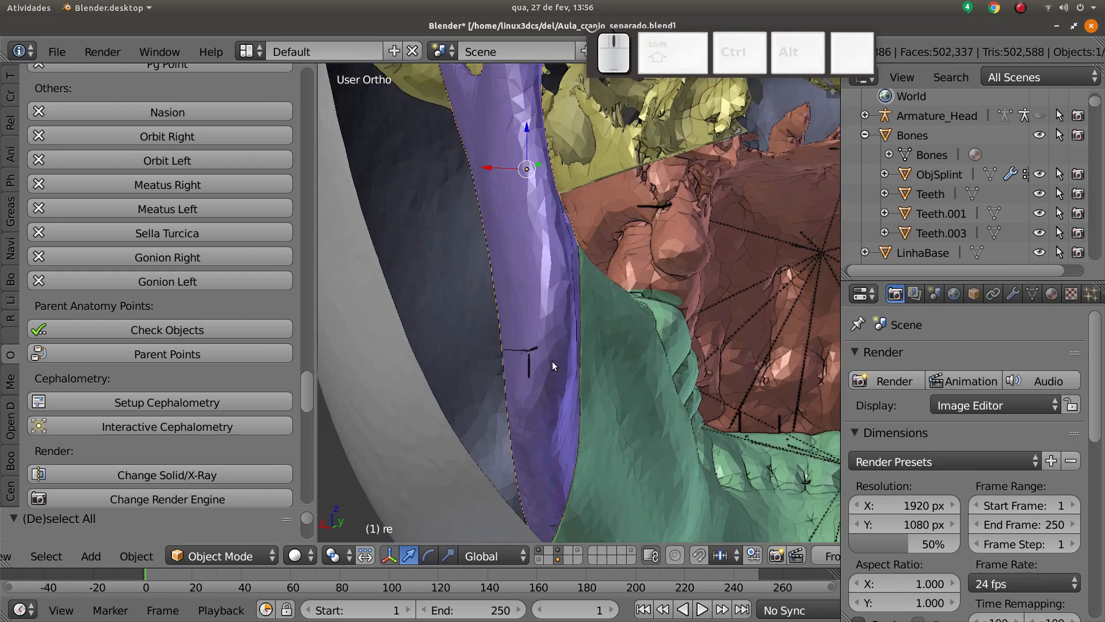
pyautogui.press('g')
pyautogui.click(575, 351)
# Step: Repeat the ramus movement test in a closer view of the gonion point
pyautogui.moveTo(523, 345); pyautogui.dragTo(581, 367, button='middle')
pyautogui.scroll(2, 555, 354)
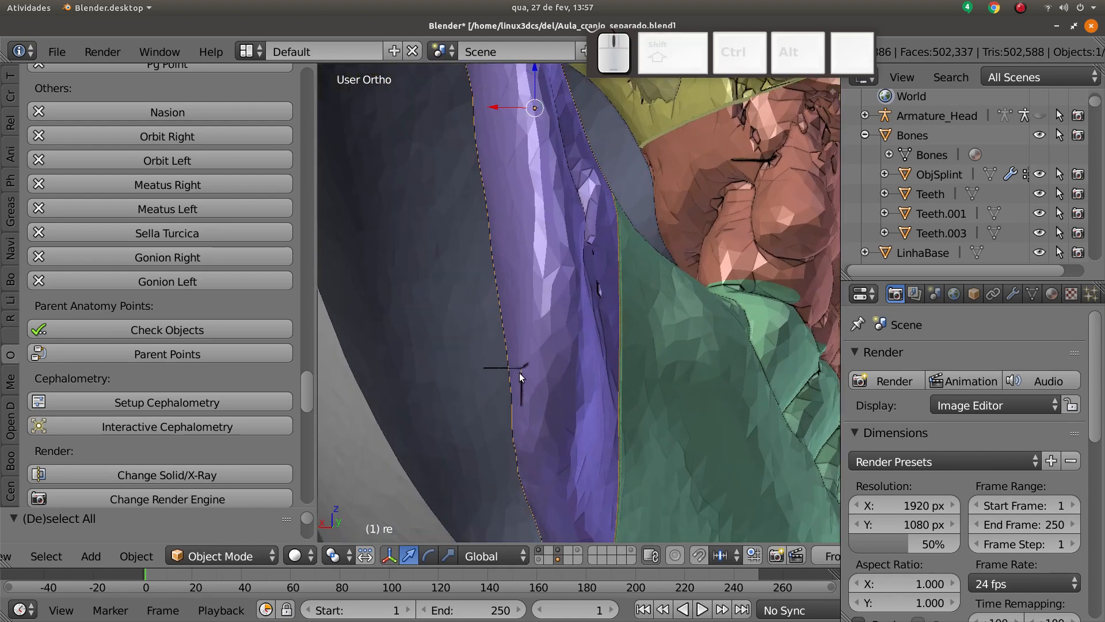
pyautogui.press('g')
pyautogui.click(500, 377)
# Step: Select the maxilla and show the model in wireframe from the right orthographic view
pyautogui.scroll(-3, 602, 367)
pyautogui.rightClick(678, 258)
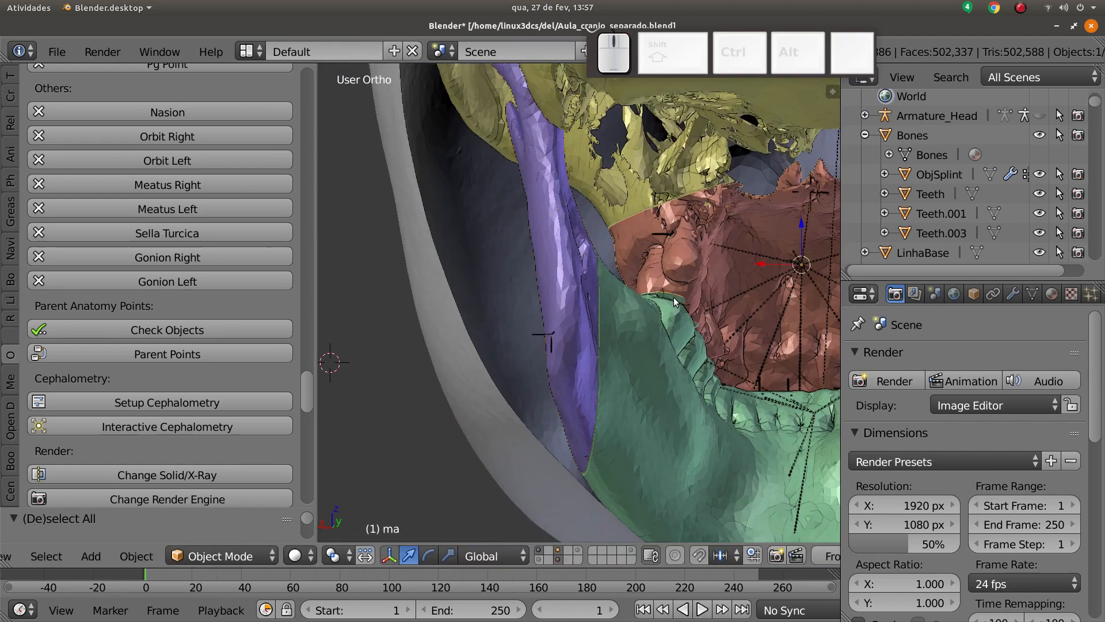
pyautogui.moveTo(678, 258); pyautogui.dragTo(599, 324, button='middle')
pyautogui.scroll(2, 632, 337)
pyautogui.press('z')
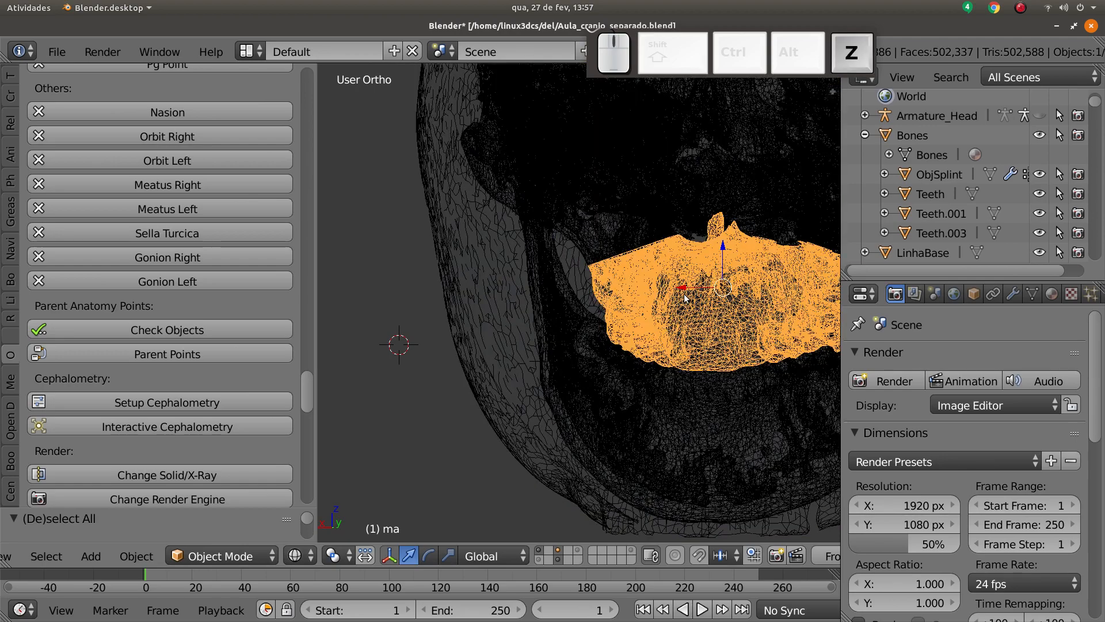
pyautogui.keyDown('shift'); pyautogui.moveTo(684, 294); pyautogui.dragTo(577, 322, button='middle'); pyautogui.keyUp('shift')
pyautogui.press('KP_3')
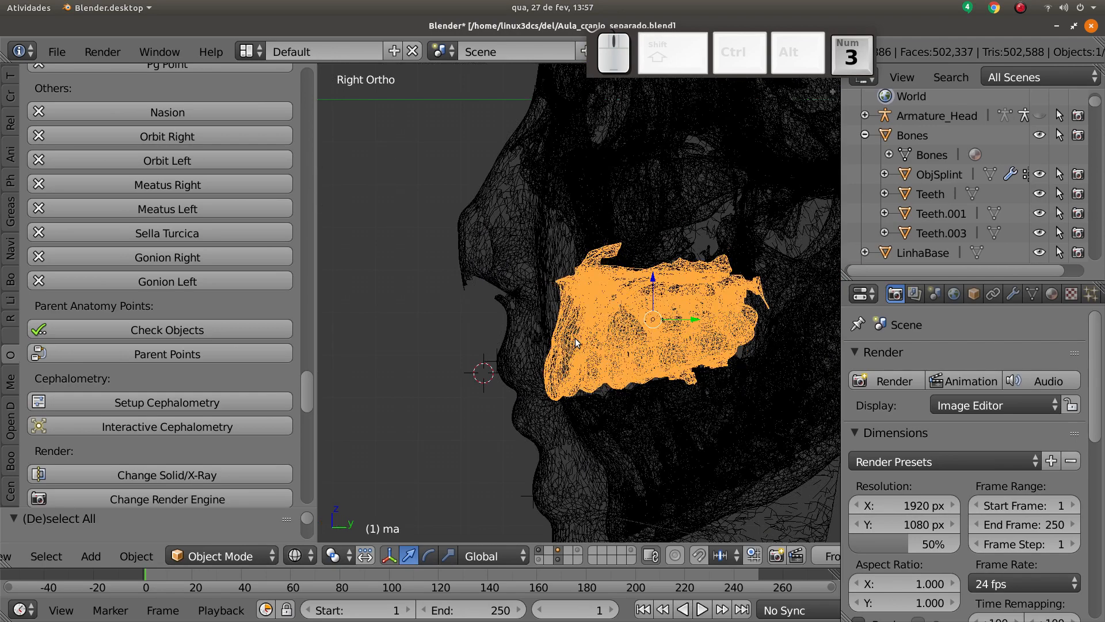
# Step: Try moving the maxilla forward in wireframe to check whether the upper-lip point follows the deforming soft tissue
pyautogui.press('z')
pyautogui.scroll(6, 575, 361)
pyautogui.scroll(4, 576, 364)
pyautogui.keyDown('shift'); pyautogui.moveTo(551, 375); pyautogui.dragTo(740, 280, button='middle'); pyautogui.keyUp('shift')
pyautogui.scroll(3, 669, 309)
pyautogui.press('z')
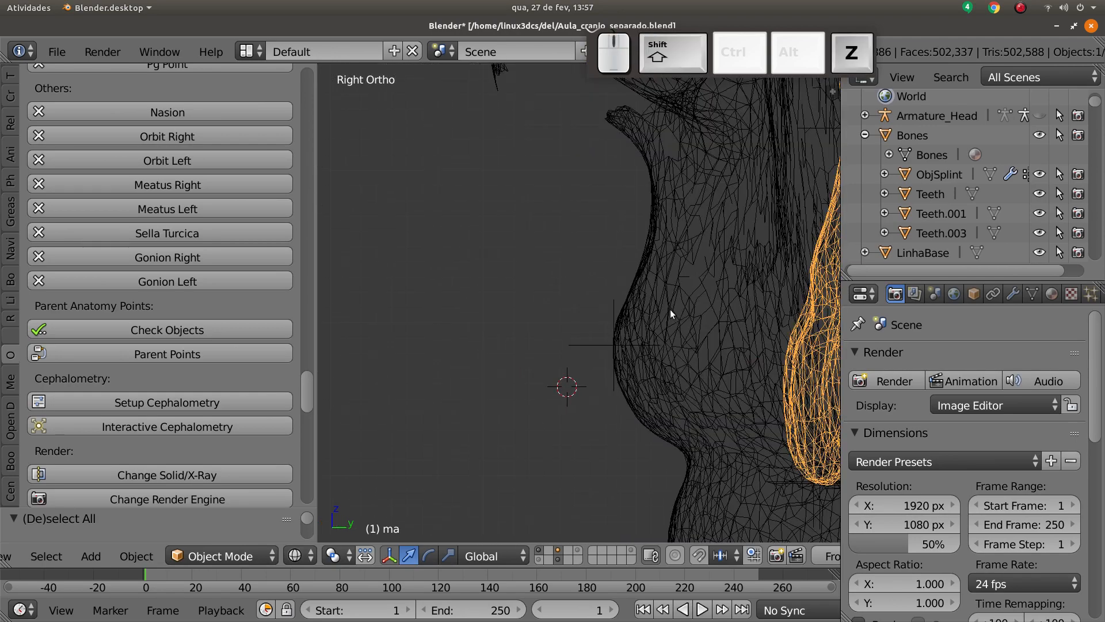
pyautogui.keyDown('shift'); pyautogui.moveTo(671, 321); pyautogui.dragTo(606, 307, button='middle'); pyautogui.keyUp('shift')
pyautogui.scroll(1, 529, 343)
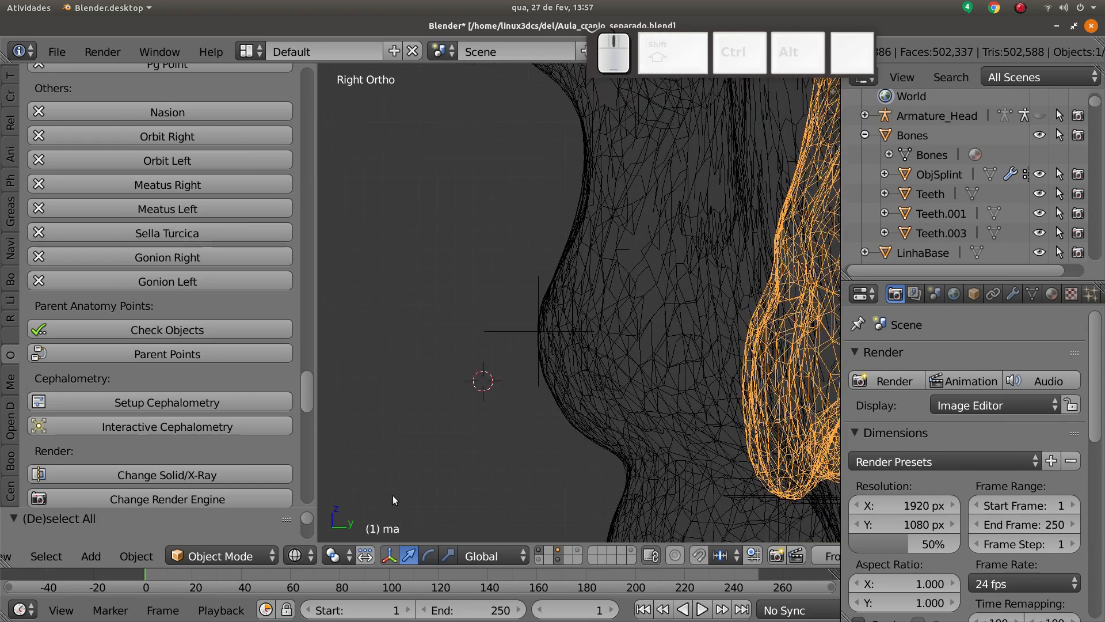
pyautogui.scroll(-2, 691, 386)
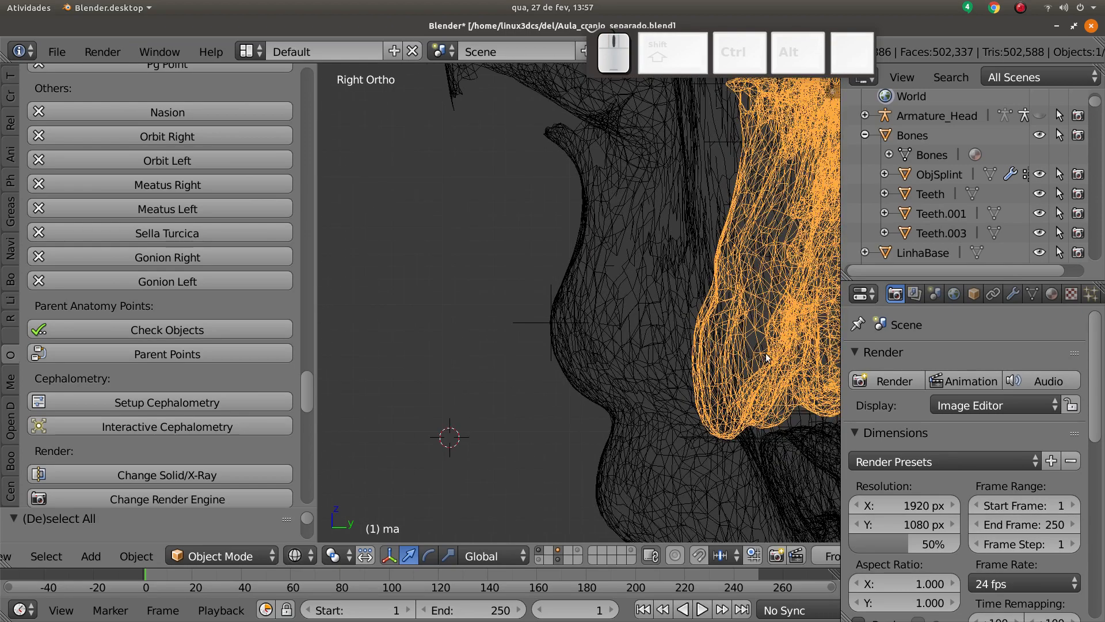
pyautogui.press('g')
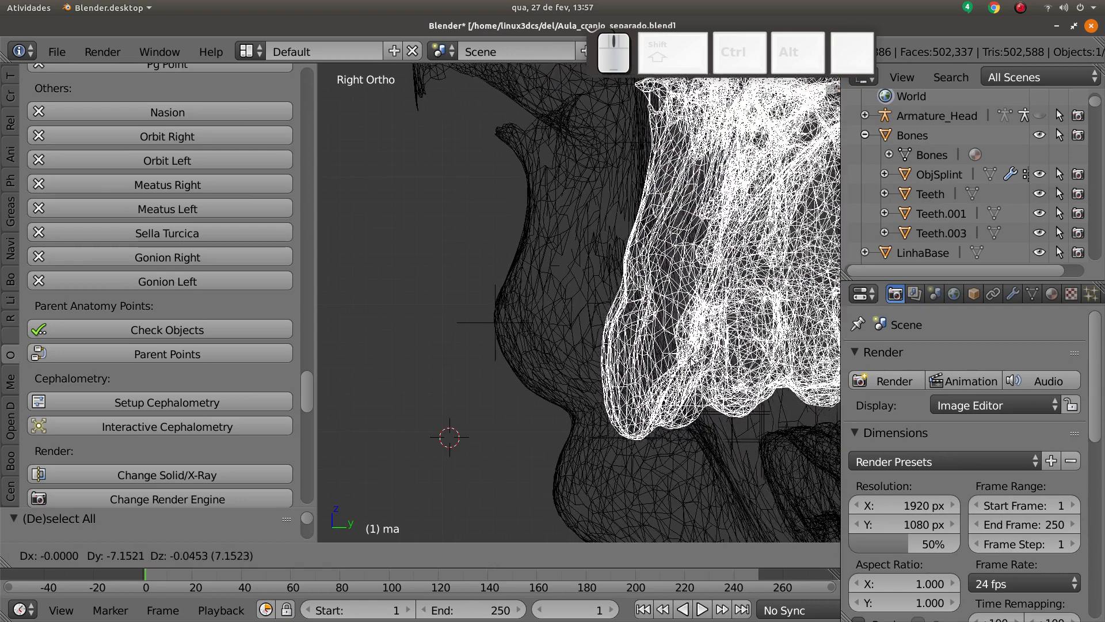
pyautogui.click(647, 357)
# Step: Try moving the maxilla again while watching the lower lip and the chin's soft-tissue point
pyautogui.scroll(-4, 647, 357)
pyautogui.scroll(2, 576, 299)
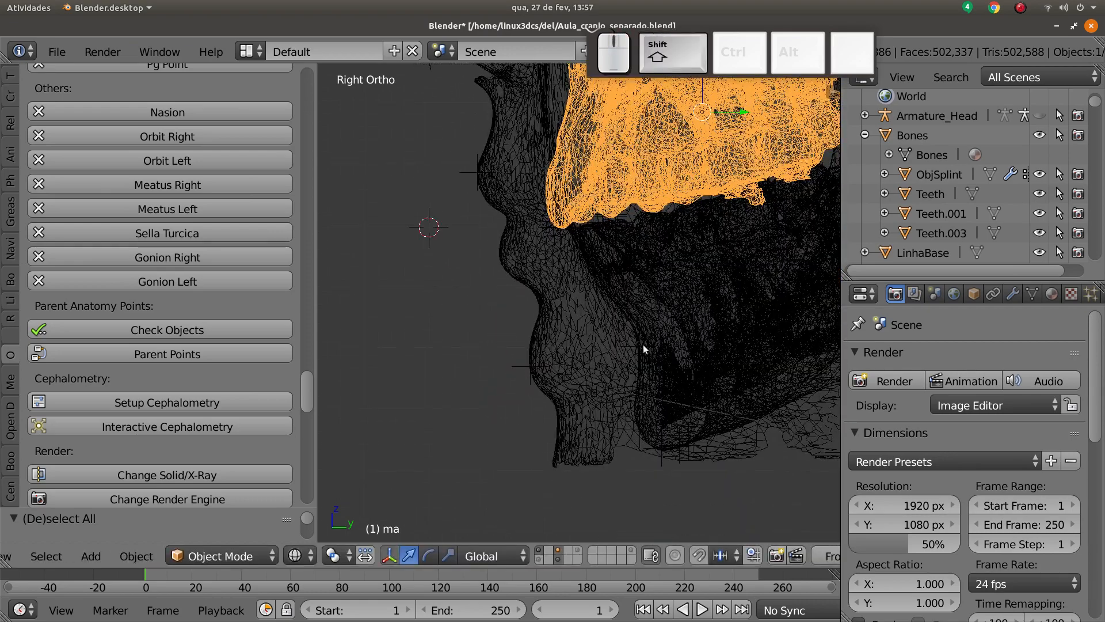
pyautogui.press('g')
pyautogui.click(708, 287)
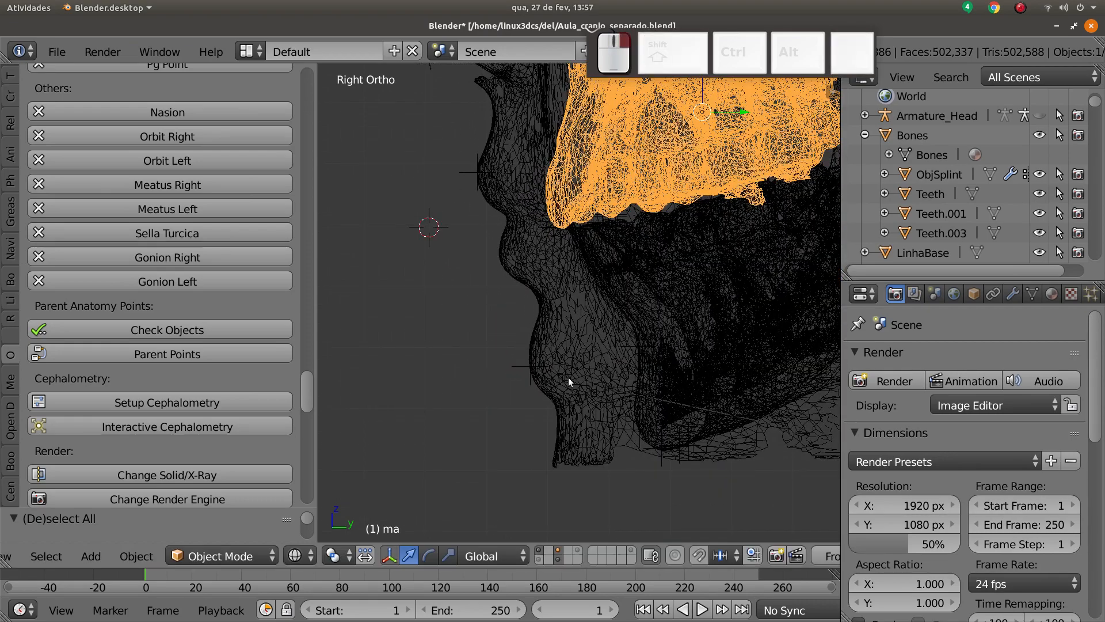
pyautogui.scroll(3, 517, 274)
pyautogui.press('g')
pyautogui.click(632, 212)
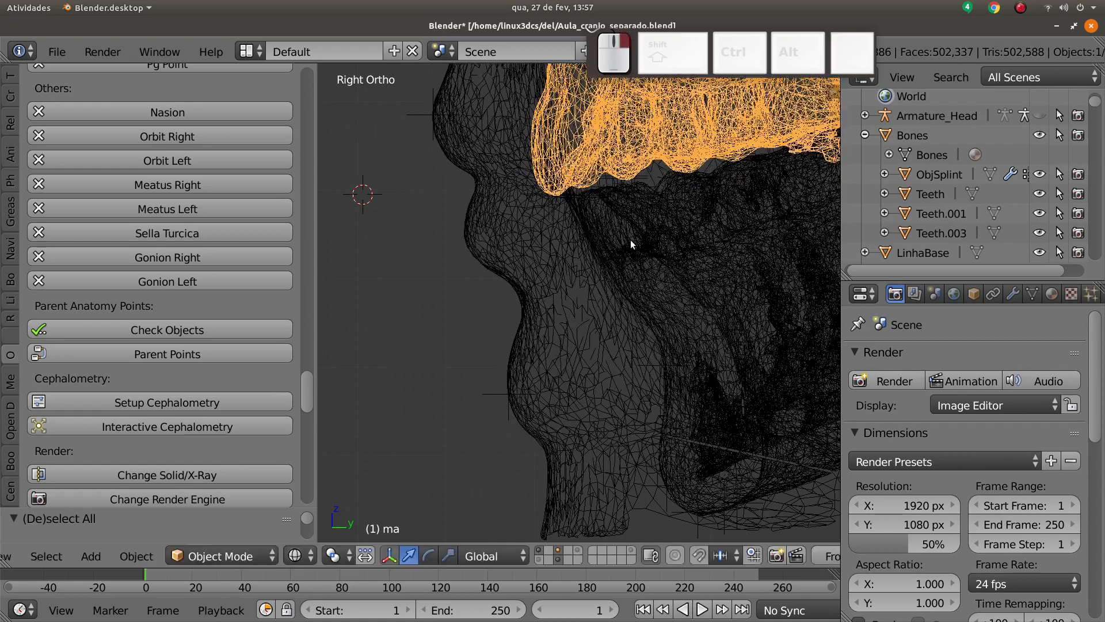
# Step: Return to solid shading and examine the face, jaw bones and parented points from the front, back and side
pyautogui.scroll(-4, 633, 254)
pyautogui.press('z')
pyautogui.moveTo(557, 337)
pyautogui.mouseDown(button='middle')
pyautogui.moveTo(633, 322)
pyautogui.moveTo(558, 296)
pyautogui.mouseUp(button='middle')
pyautogui.scroll(1, 559, 296)
pyautogui.moveTo(655, 303); pyautogui.dragTo(600, 305, button='middle')
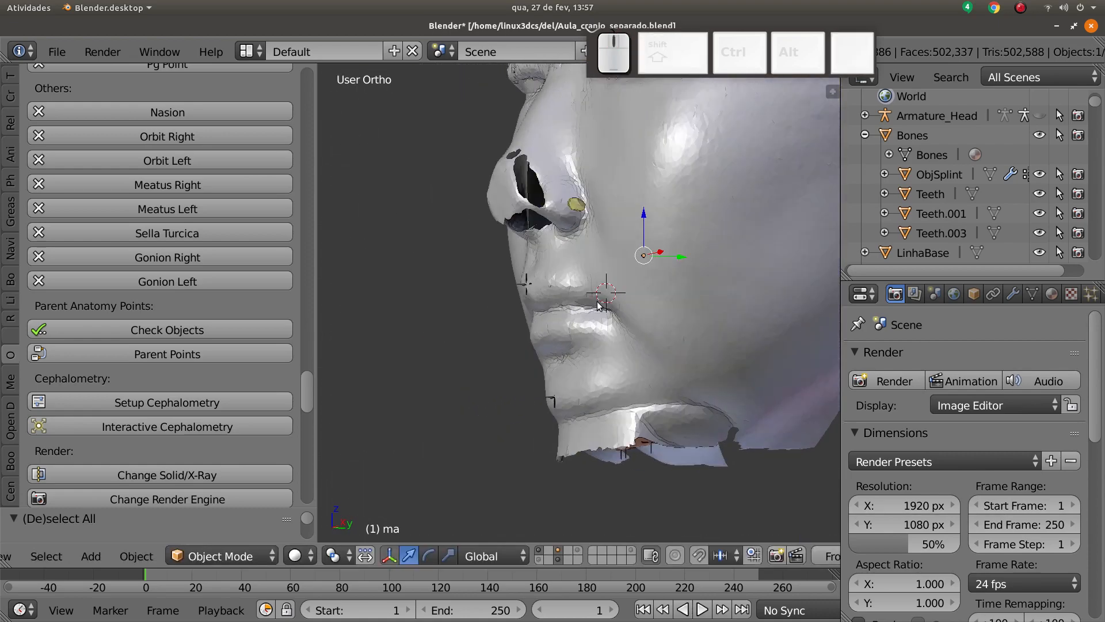
pyautogui.keyDown('shift'); pyautogui.moveTo(812, 307); pyautogui.dragTo(657, 330, button='middle'); pyautogui.keyUp('shift')
pyautogui.moveTo(761, 324); pyautogui.dragTo(575, 294, button='middle')
pyautogui.keyDown('shift'); pyautogui.moveTo(504, 211); pyautogui.dragTo(508, 187, button='middle'); pyautogui.keyUp('shift')
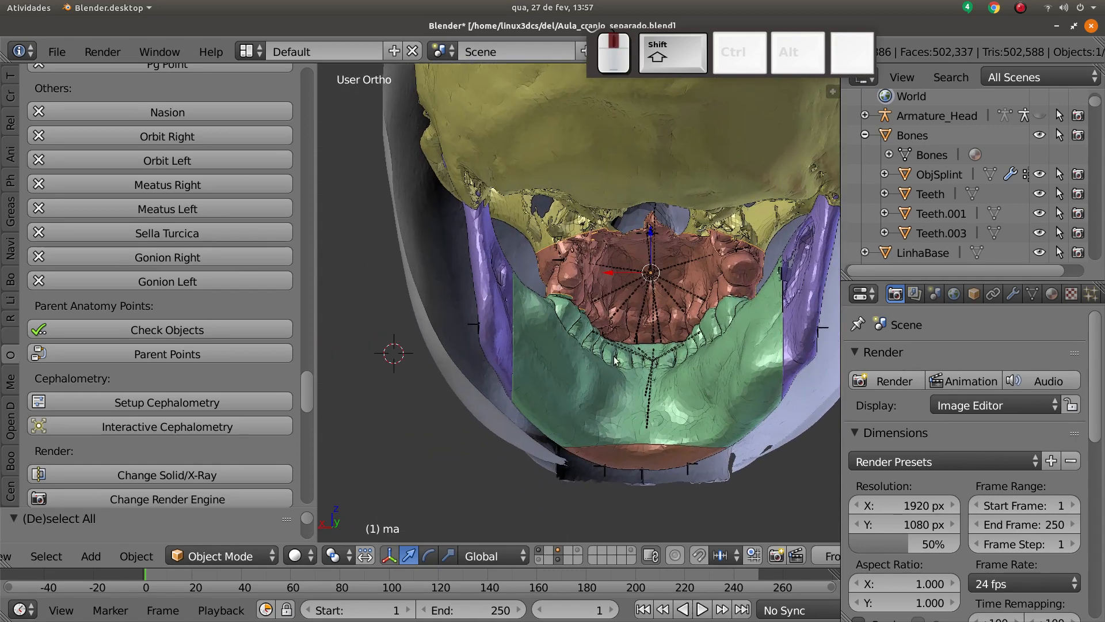
pyautogui.scroll(-2, 509, 190)
pyautogui.keyDown('shift'); pyautogui.moveTo(526, 244); pyautogui.dragTo(520, 334, button='middle'); pyautogui.keyUp('shift')
pyautogui.moveTo(523, 294); pyautogui.dragTo(492, 338, button='middle')
pyautogui.moveTo(422, 297); pyautogui.dragTo(420, 265, button='middle')
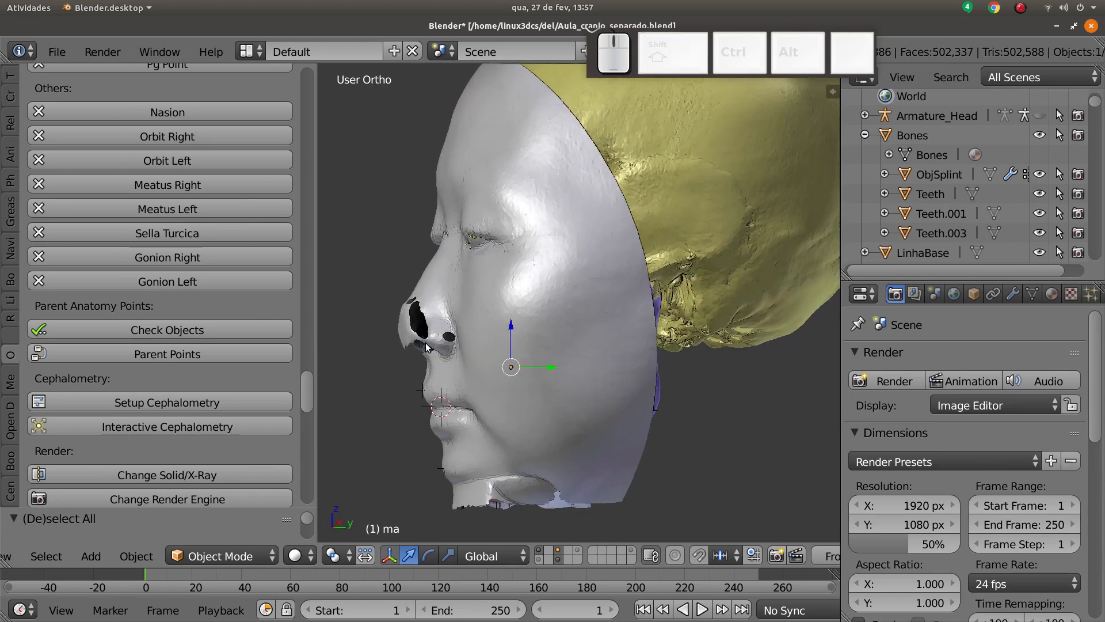
# Step: Select the soft-tissue face mesh and check its profile and parented points from the right orthographic view
pyautogui.keyDown('shift'); pyautogui.moveTo(426, 343); pyautogui.dragTo(473, 329, button='middle'); pyautogui.keyUp('shift')
pyautogui.rightClick(472, 275)
pyautogui.moveTo(464, 374); pyautogui.dragTo(513, 378, button='middle')
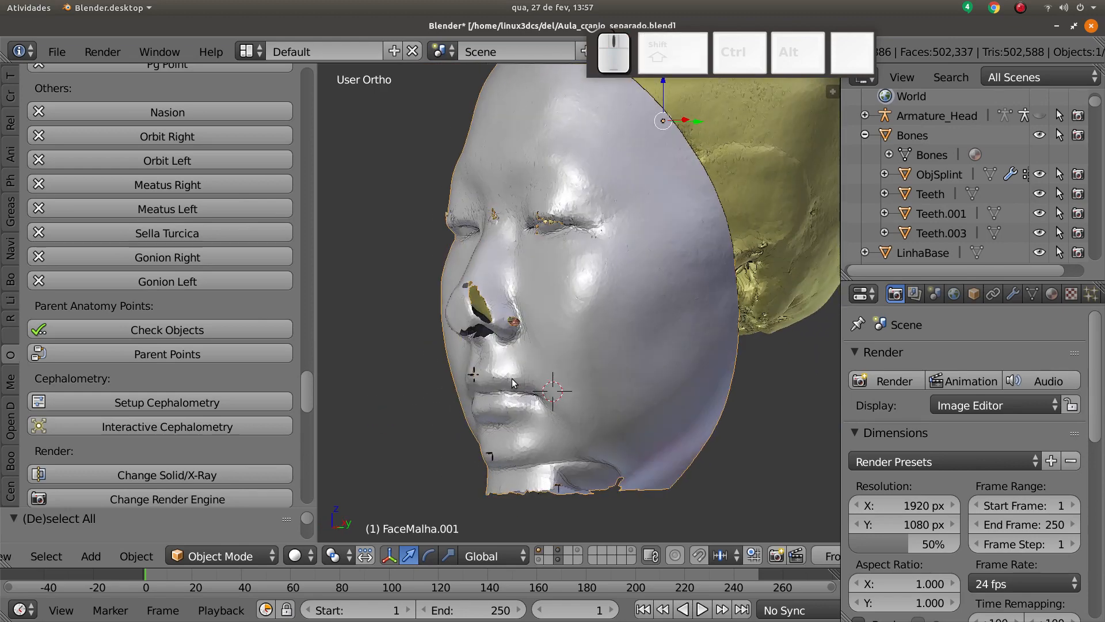
pyautogui.press('KP_3')
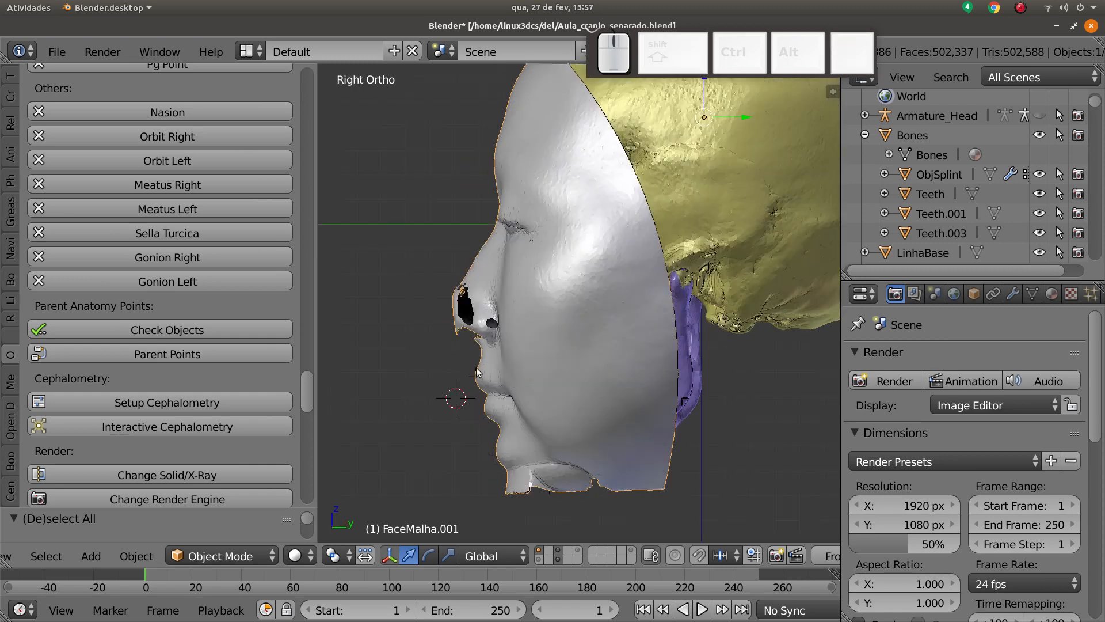
pyautogui.moveTo(509, 349)
pyautogui.keyDown('shift'); pyautogui.mouseDown(button='middle')
pyautogui.moveTo(475, 339)
pyautogui.moveTo(523, 334)
pyautogui.mouseUp(button='middle'); pyautogui.keyUp('shift')
pyautogui.scroll(-2, 495, 337)
pyautogui.scroll(-10, 555, 562)
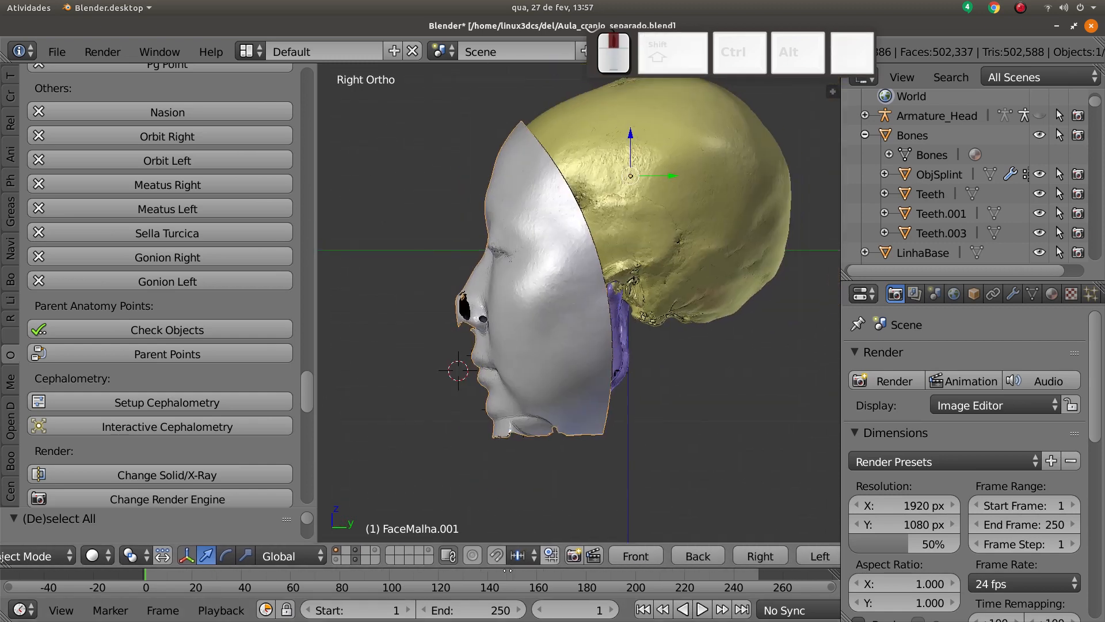
# Step: Switch to the left orthographic view and set up the cephalometry on the model
pyautogui.click(709, 556)
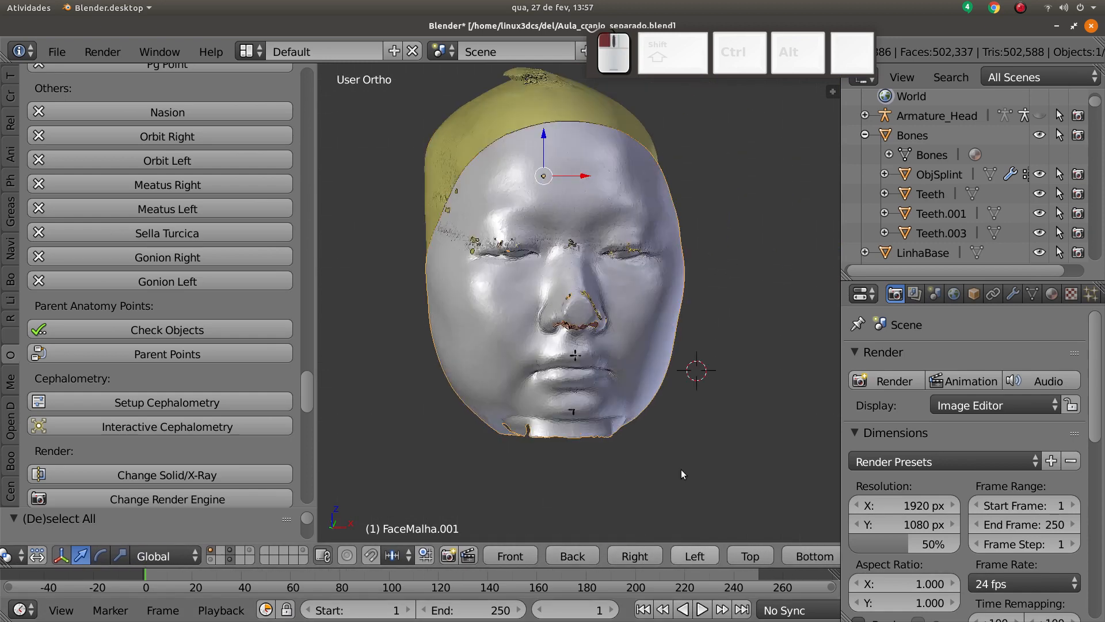
pyautogui.keyDown('shift'); pyautogui.moveTo(648, 356); pyautogui.dragTo(620, 374, button='middle'); pyautogui.keyUp('shift')
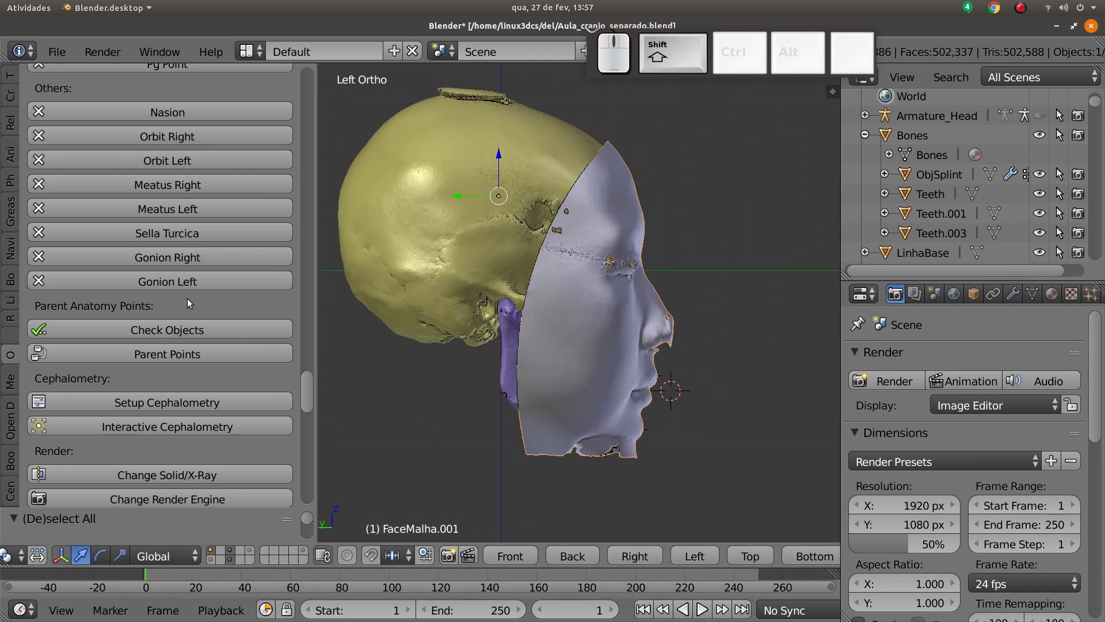
pyautogui.scroll(-3, 164, 391)
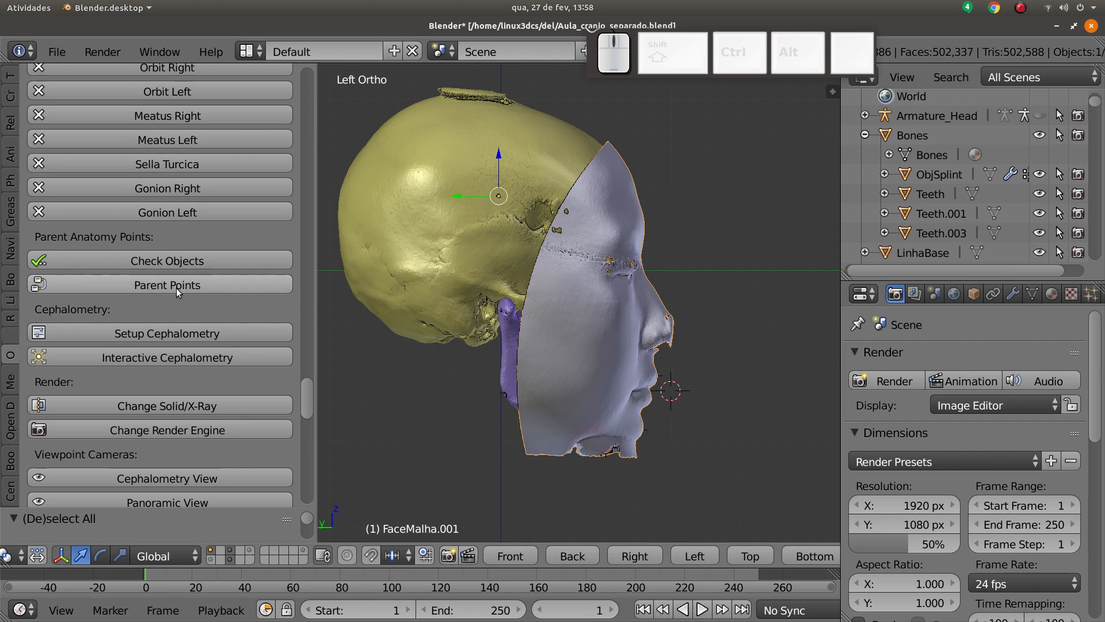
pyautogui.click(170, 333)
# Step: Examine the cephalometric lines and labelled points around the skull, incisors, upper lip and chin from the left side
pyautogui.scroll(2, 616, 318)
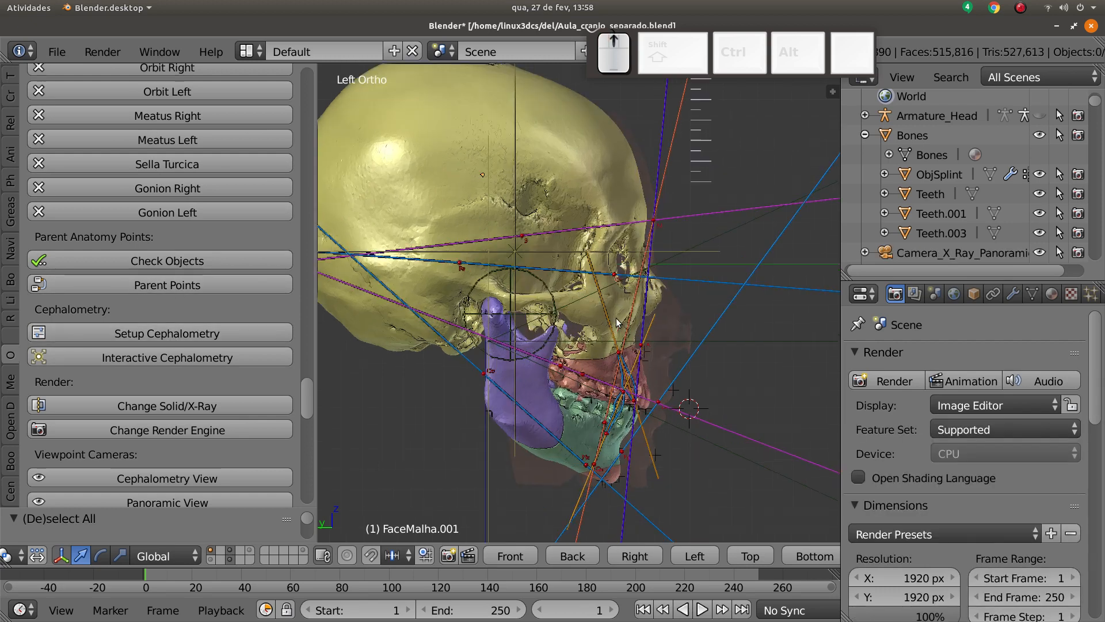
pyautogui.keyDown('shift'); pyautogui.moveTo(682, 336); pyautogui.dragTo(616, 287, button='middle'); pyautogui.keyUp('shift')
pyautogui.keyDown('shift'); pyautogui.moveTo(639, 172); pyautogui.dragTo(618, 282, button='middle'); pyautogui.keyUp('shift')
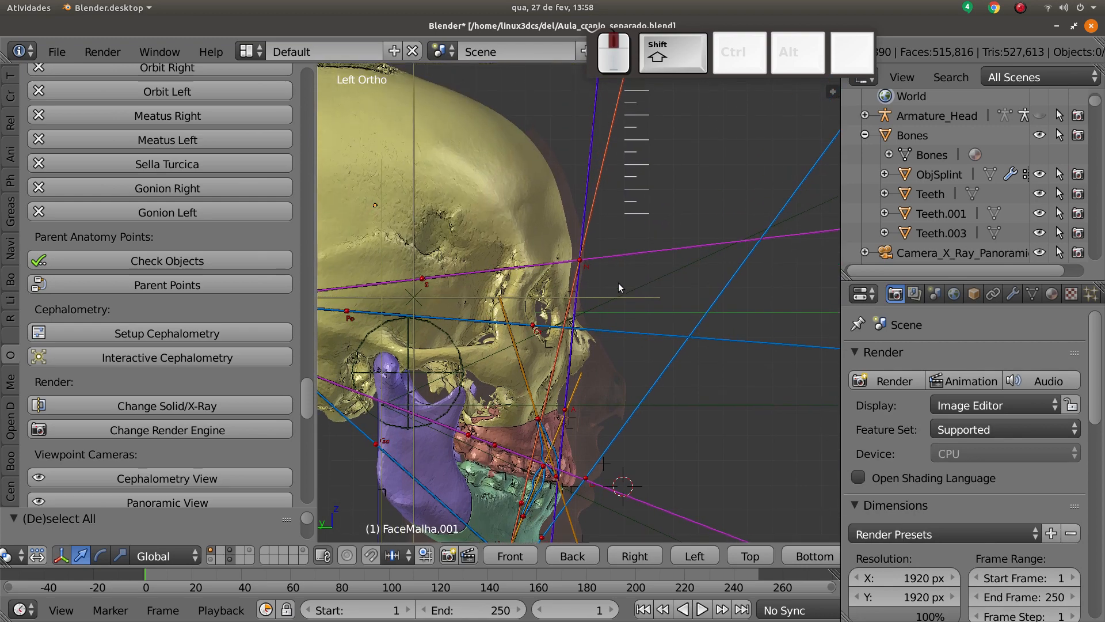
pyautogui.scroll(-2, 682, 265)
pyautogui.scroll(5, 636, 356)
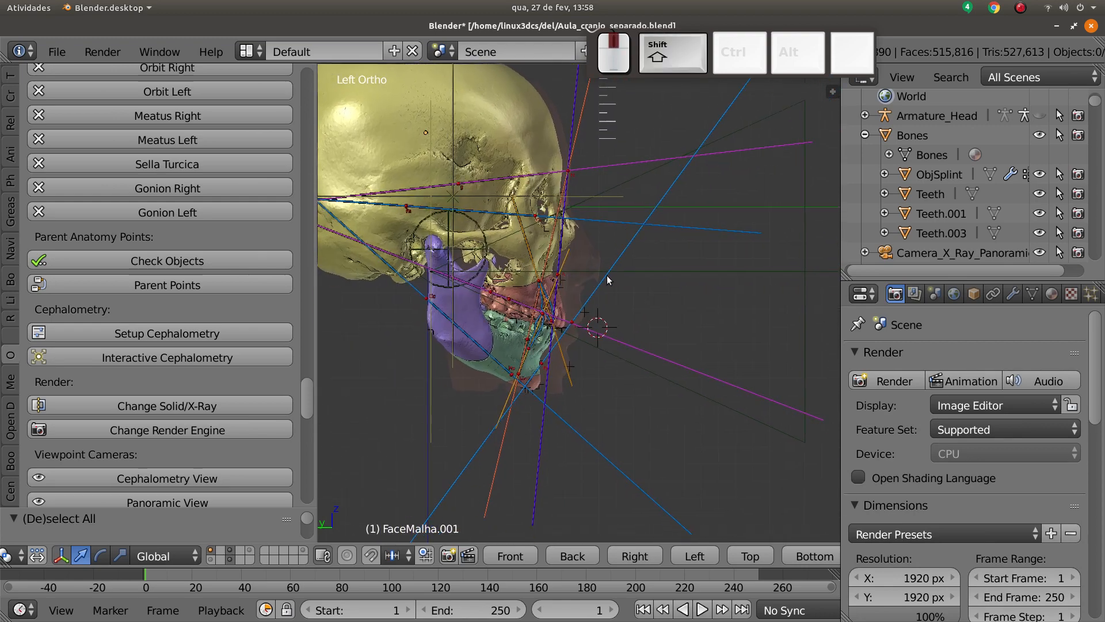
pyautogui.moveTo(627, 345)
pyautogui.keyDown('shift'); pyautogui.mouseDown(button='middle')
pyautogui.moveTo(611, 323)
pyautogui.moveTo(615, 345)
pyautogui.mouseUp(button='middle'); pyautogui.keyUp('shift')
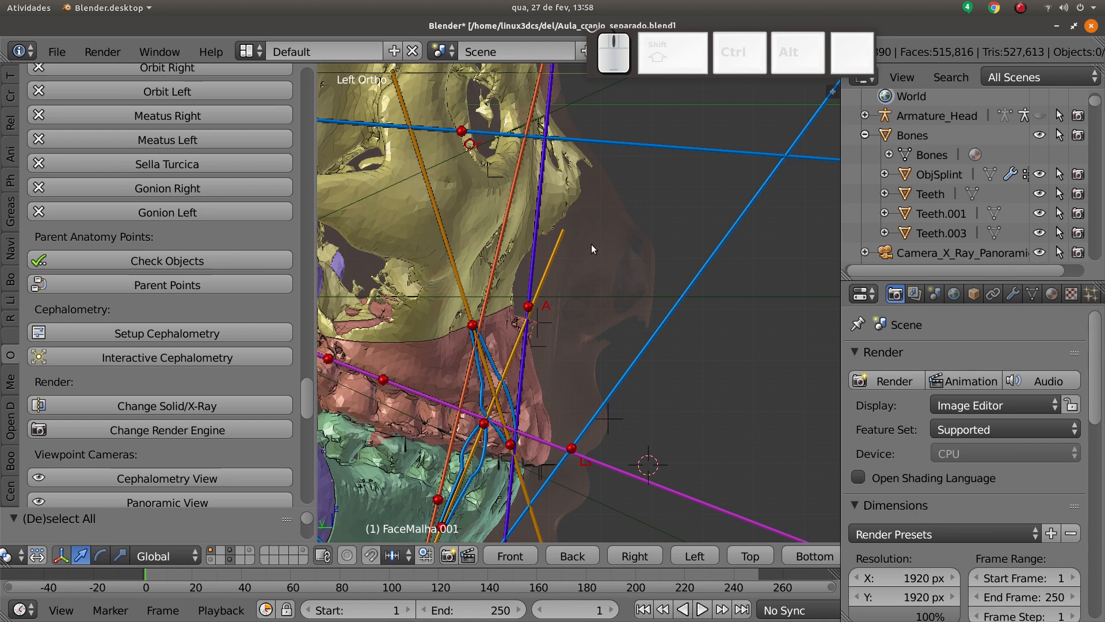
pyautogui.scroll(-4, 607, 357)
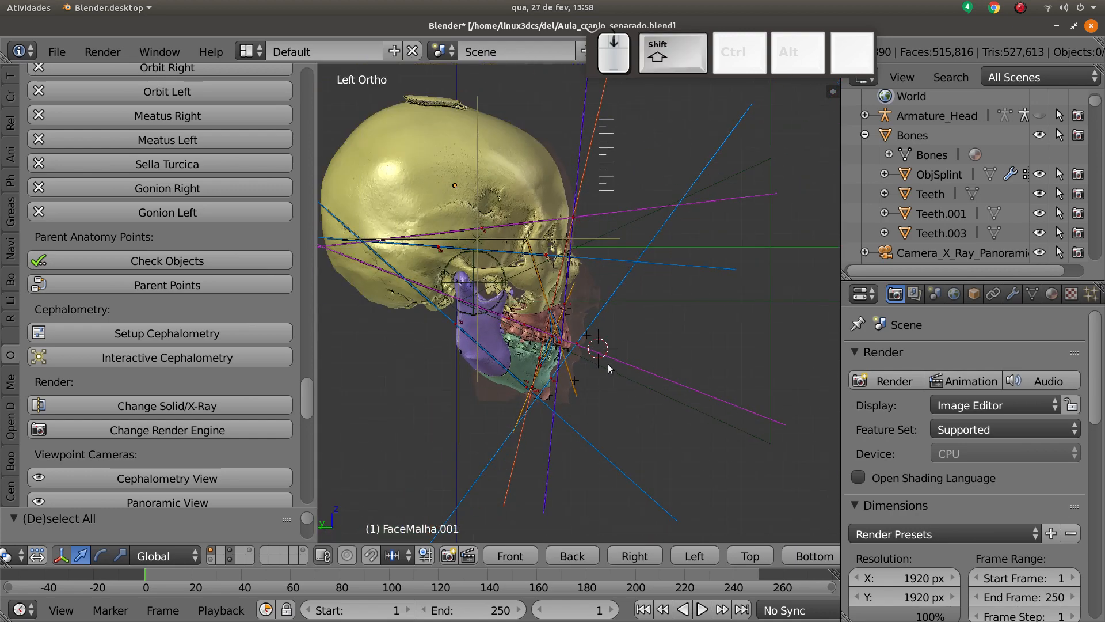
pyautogui.scroll(5, 616, 324)
pyautogui.keyDown('shift'); pyautogui.moveTo(623, 324); pyautogui.dragTo(640, 333, button='middle'); pyautogui.keyUp('shift')
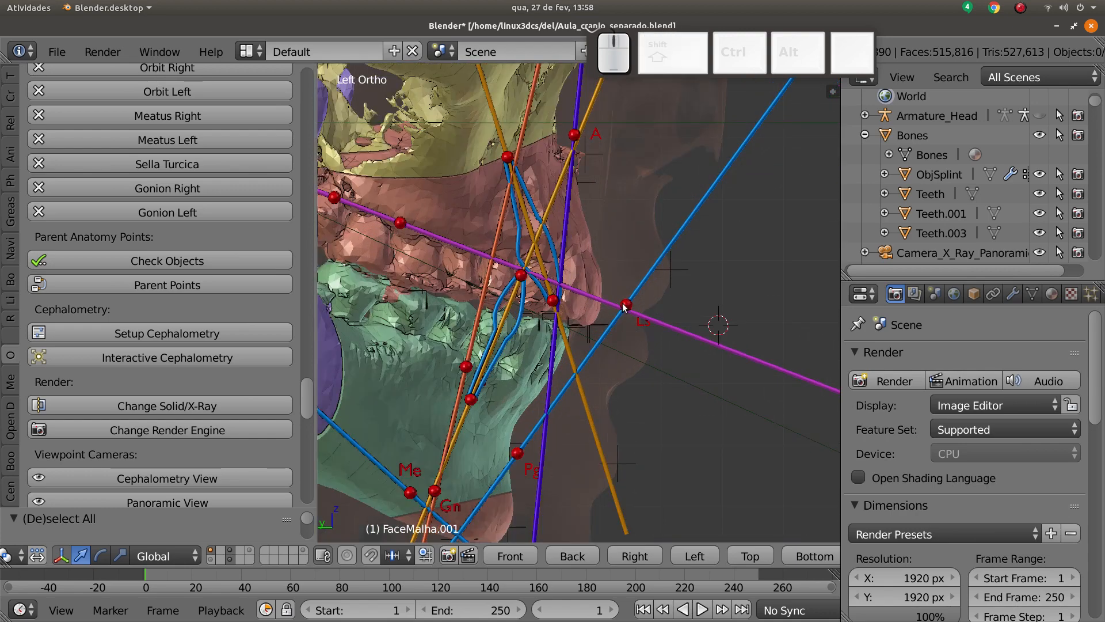
pyautogui.scroll(3, 633, 306)
pyautogui.scroll(-3, 645, 319)
pyautogui.keyDown('shift'); pyautogui.scroll(-5, 651, 346); pyautogui.keyUp('shift')
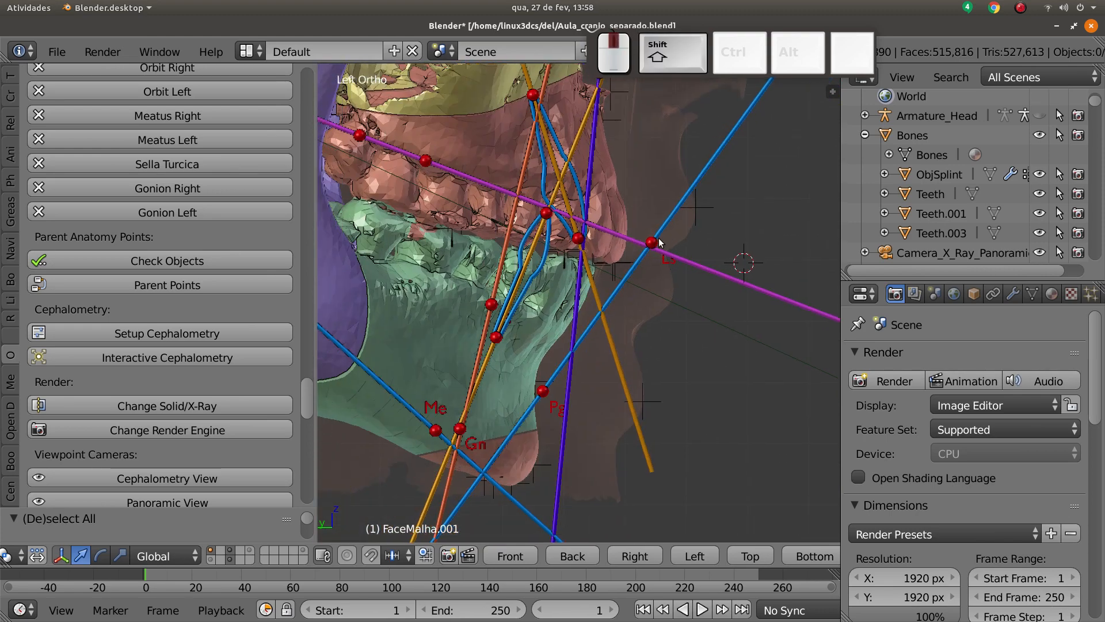
pyautogui.scroll(2, 651, 333)
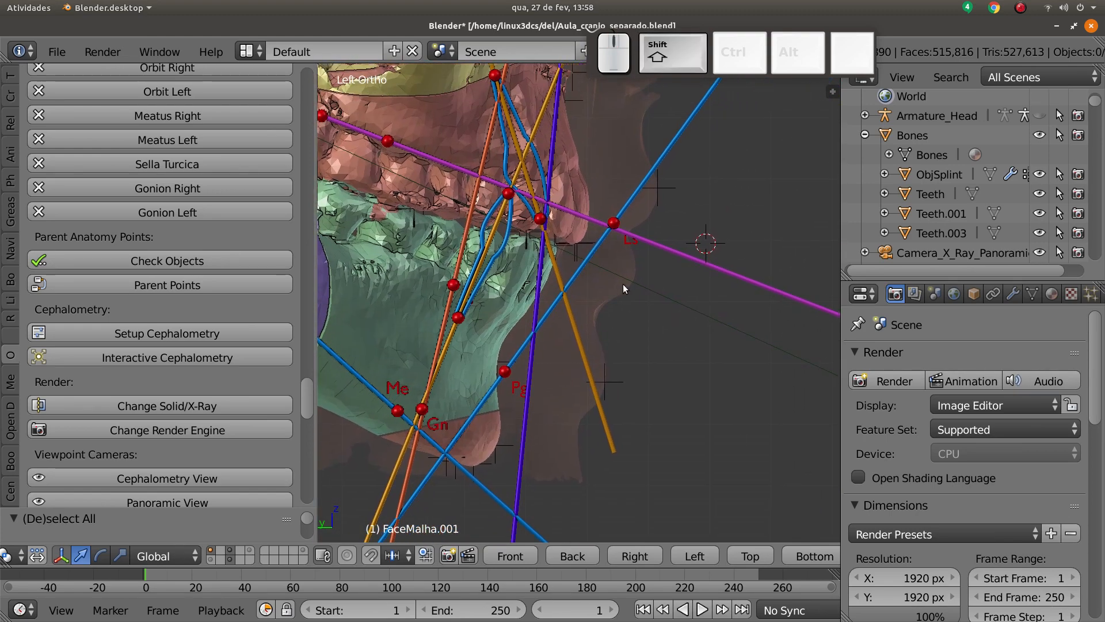
pyautogui.scroll(1, 669, 190)
pyautogui.scroll(-2, 690, 158)
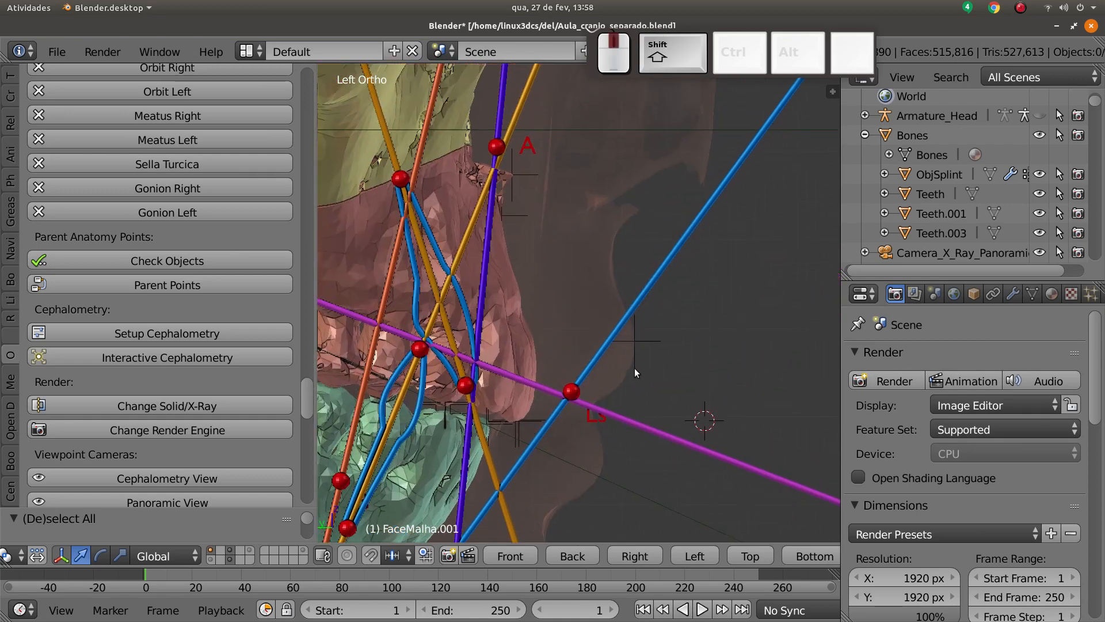
pyautogui.scroll(-1, 616, 347)
pyautogui.scroll(-3, 616, 347)
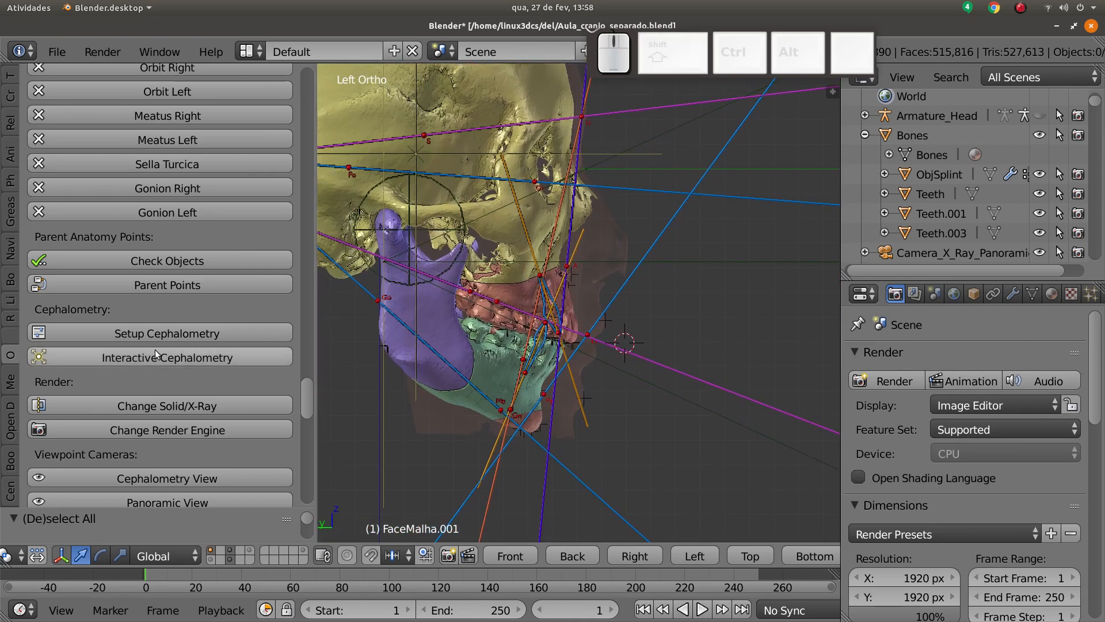
# Step: Make the cephalometry interactive so its tracing follows the anatomical points
pyautogui.click(182, 357)
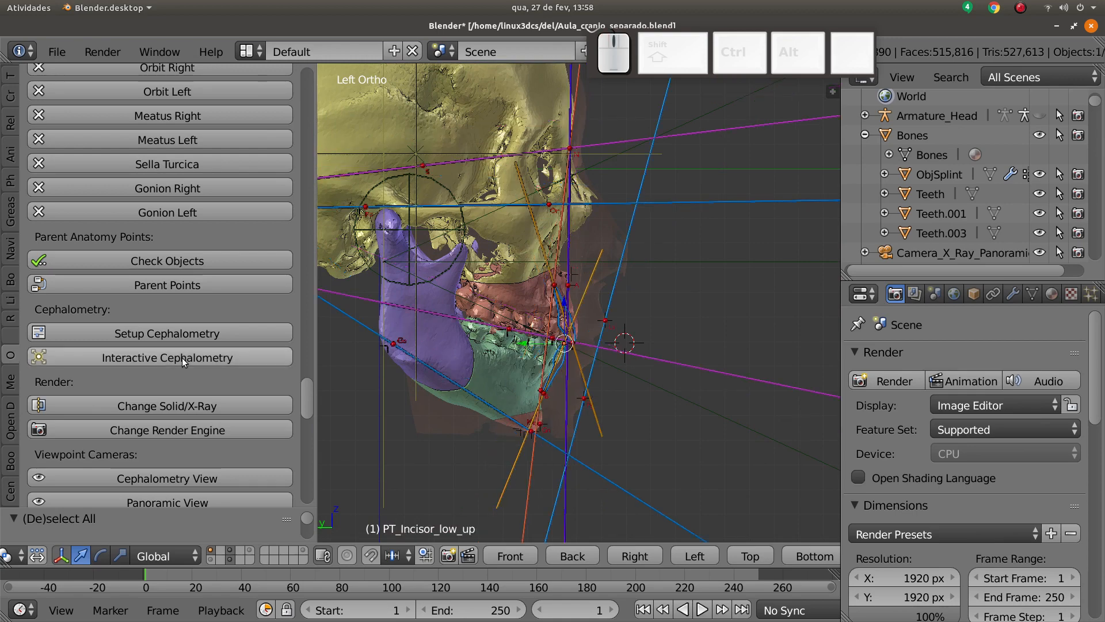
pyautogui.keyDown('shift'); pyautogui.moveTo(681, 343); pyautogui.dragTo(693, 333, button='middle'); pyautogui.keyUp('shift')
pyautogui.moveTo(605, 353); pyautogui.dragTo(644, 371, button='middle')
# Step: Select the maxilla and try moving it forward in the left view to check whether the cephalometric tracing follows
pyautogui.rightClick(623, 271)
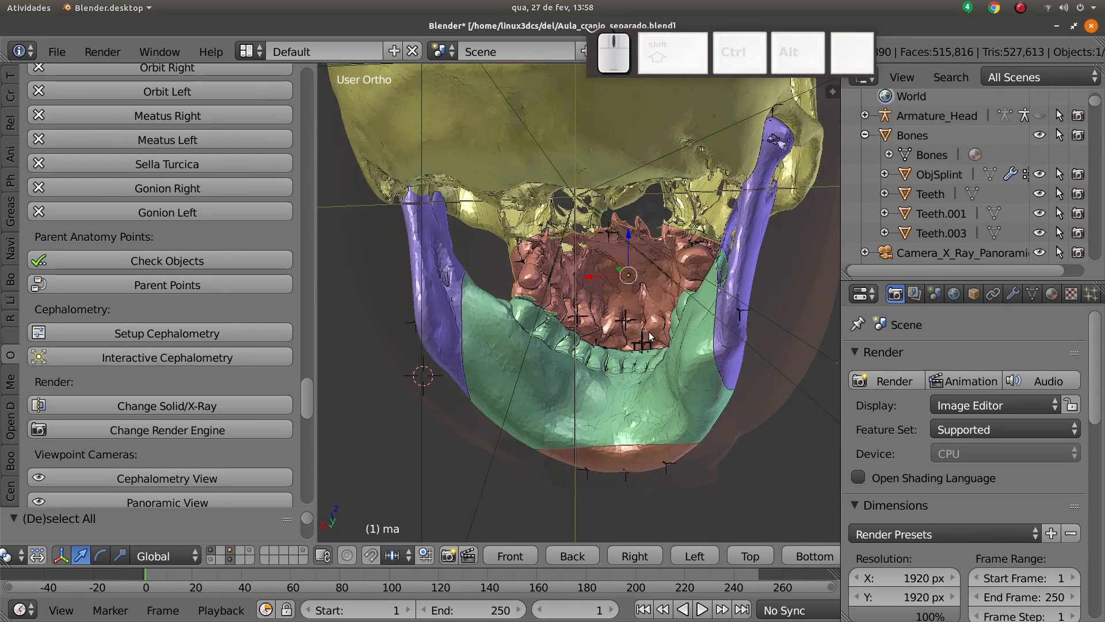
pyautogui.press('z')
pyautogui.hotkey('ctrl', '3')
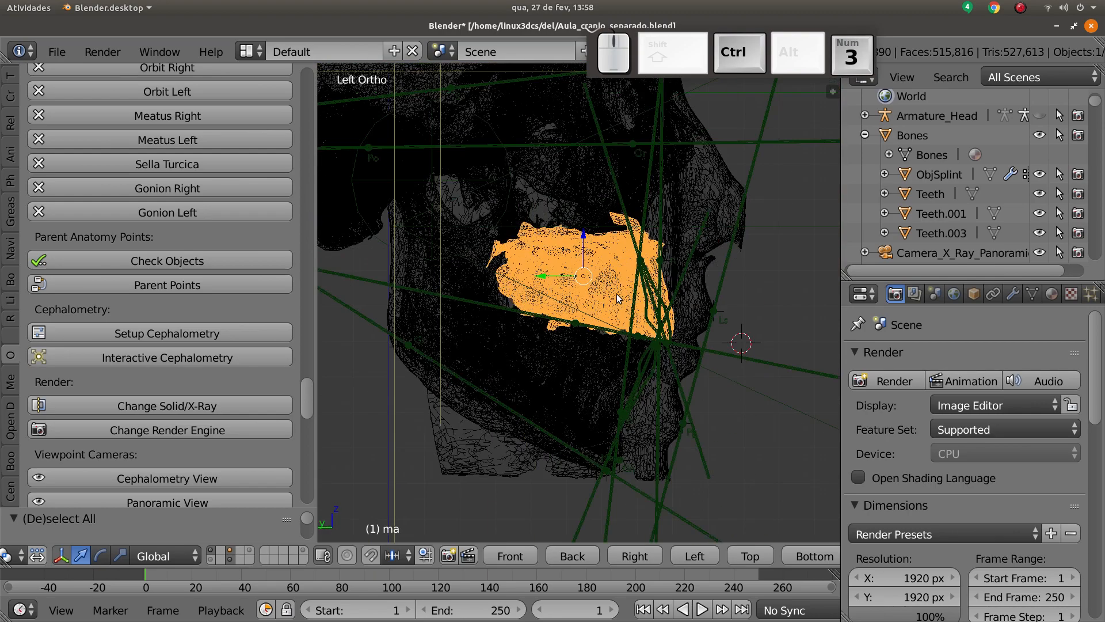
pyautogui.press('z')
pyautogui.press('g')
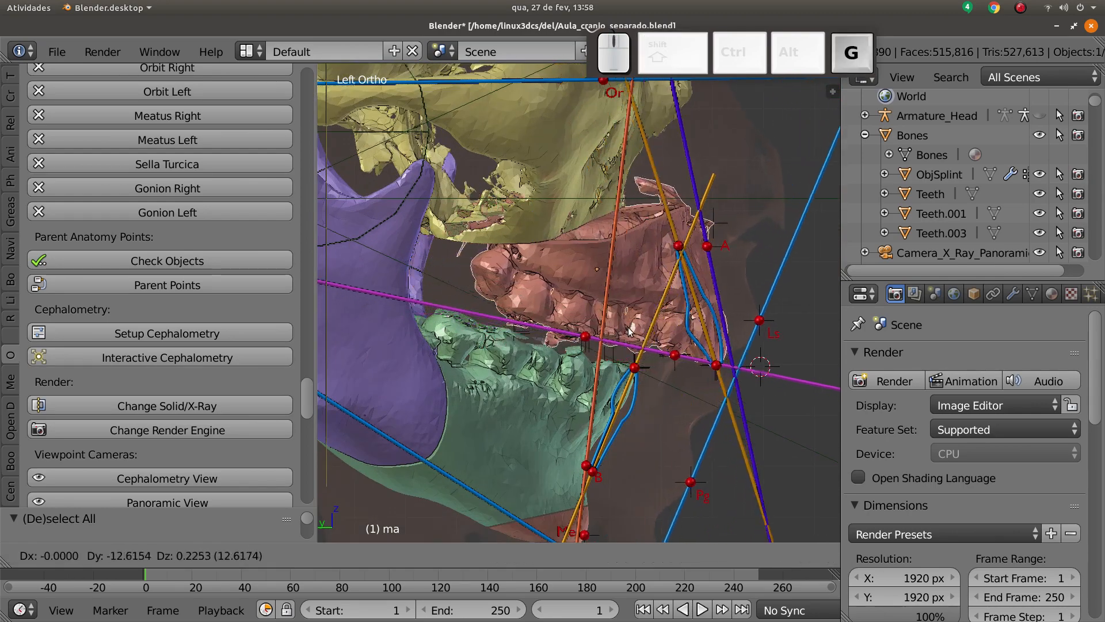
pyautogui.rightClick(611, 324)
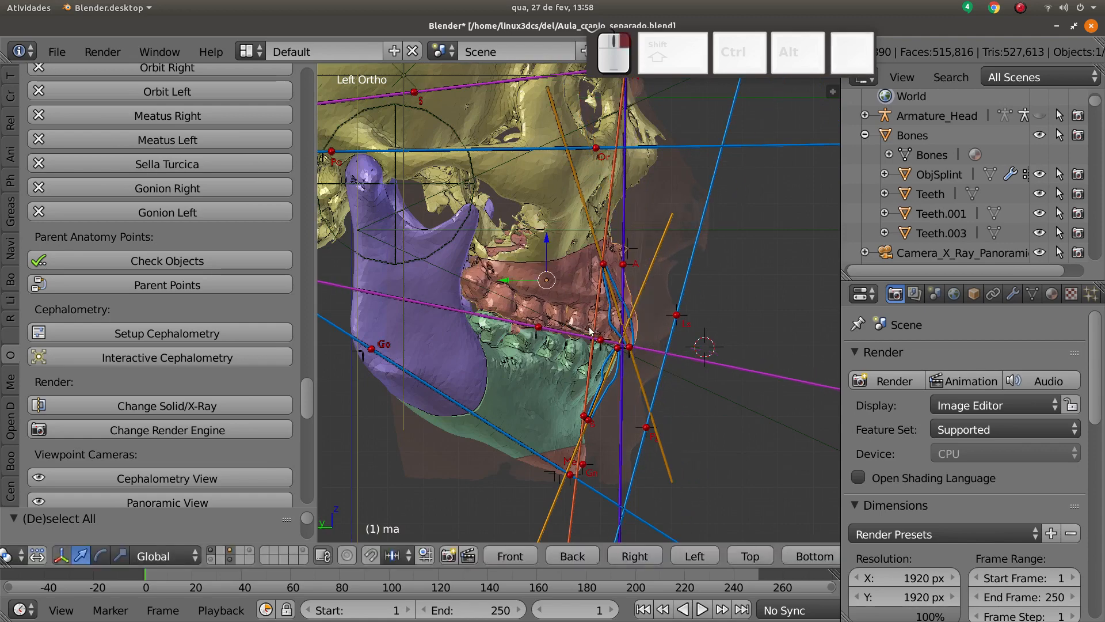
# Step: Try moving the maxilla again with the whole skull in view while watching the cephalometric lines
pyautogui.scroll(-3, 658, 318)
pyautogui.scroll(1, 645, 311)
pyautogui.scroll(-2, 645, 316)
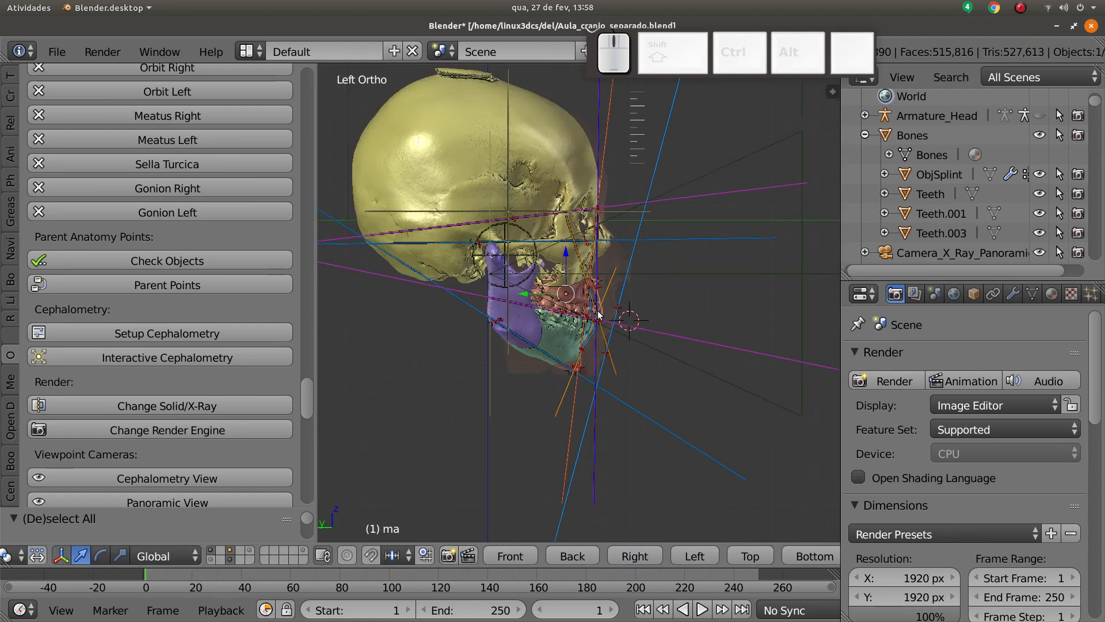
pyautogui.press('g')
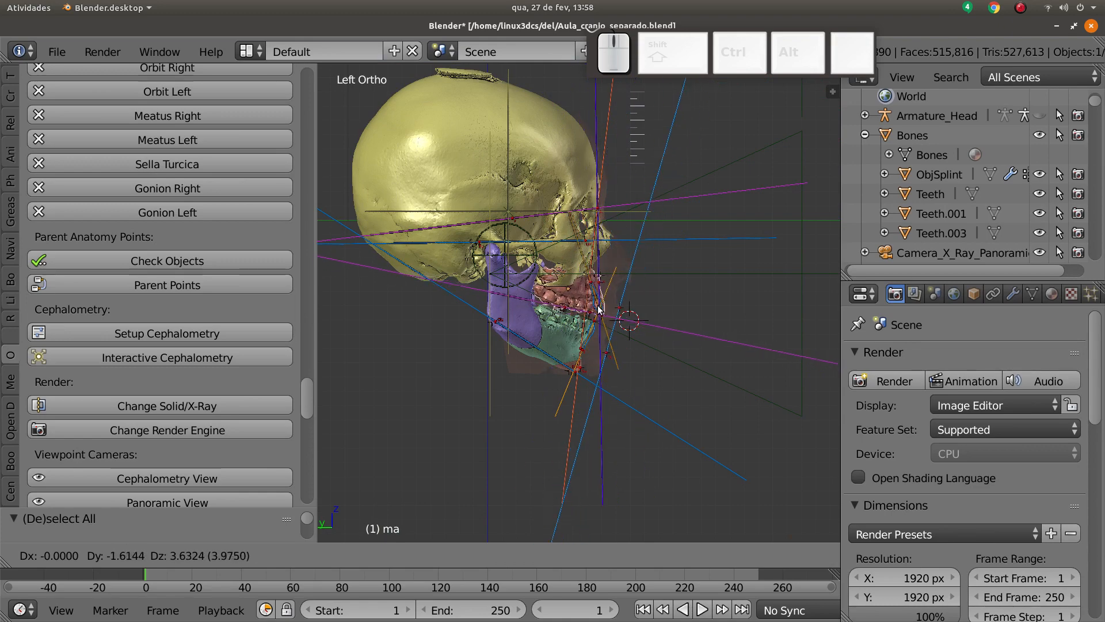
pyautogui.click(591, 313)
# Step: Move the upper incisor's root point forward, close behind point A
pyautogui.scroll(3, 590, 316)
pyautogui.scroll(2, 591, 326)
pyautogui.keyDown('shift'); pyautogui.moveTo(591, 326); pyautogui.dragTo(564, 332, button='middle'); pyautogui.keyUp('shift')
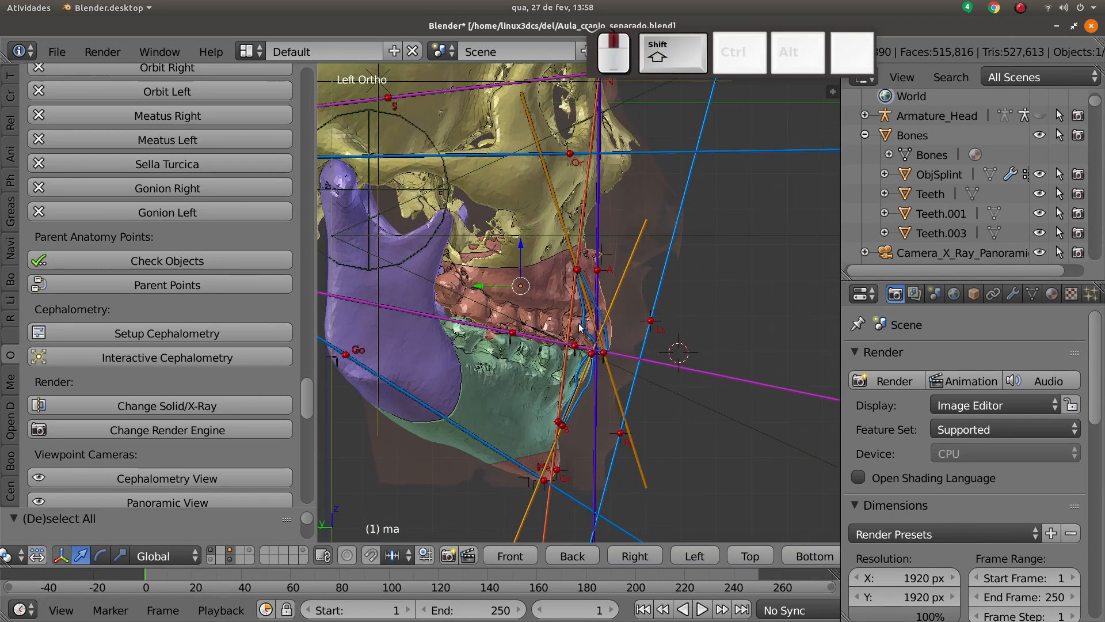
pyautogui.scroll(3, 570, 336)
pyautogui.keyDown('shift'); pyautogui.moveTo(599, 377); pyautogui.dragTo(575, 391, button='middle'); pyautogui.keyUp('shift')
pyautogui.scroll(-2, 576, 302)
pyautogui.scroll(5, 567, 294)
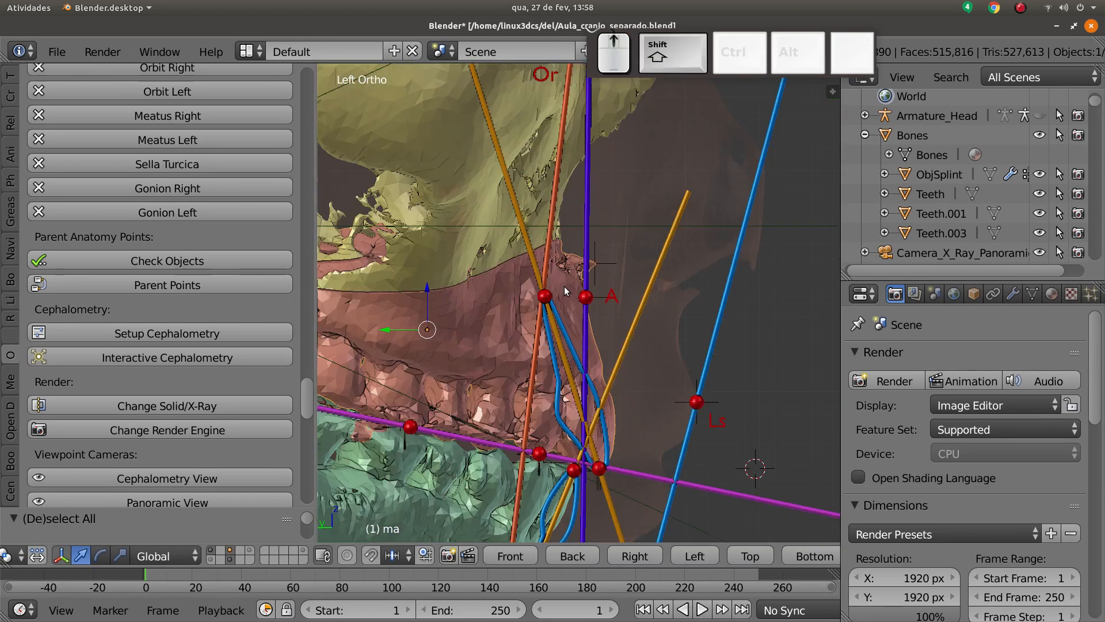
pyautogui.scroll(-2, 541, 301)
pyautogui.scroll(1, 550, 309)
pyautogui.scroll(1, 550, 310)
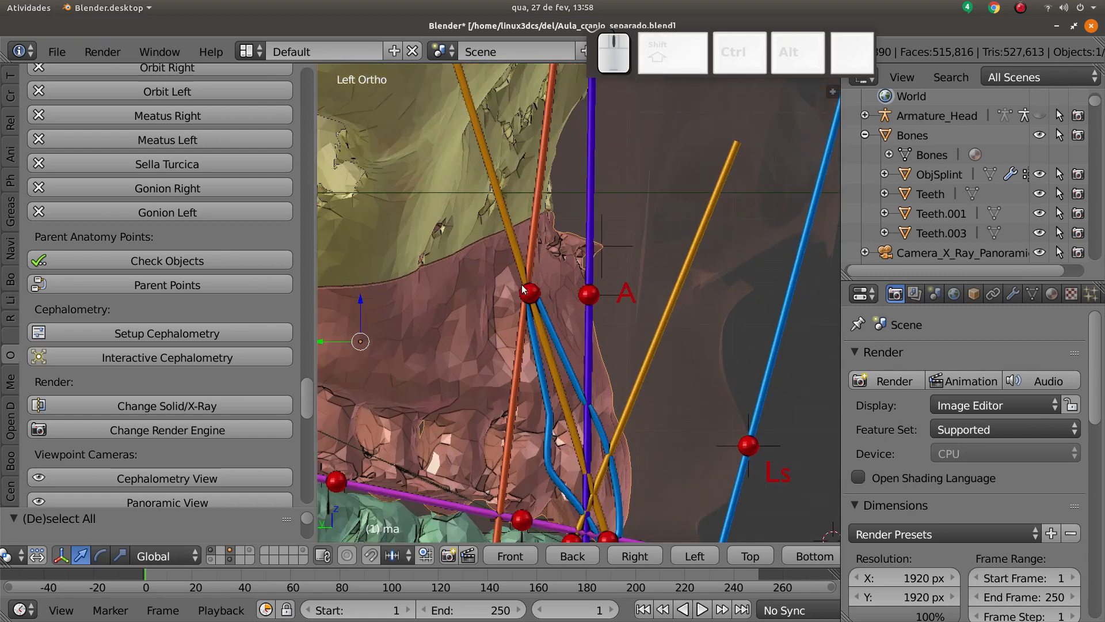
pyautogui.rightClick(537, 294)
pyautogui.scroll(-2, 543, 346)
pyautogui.press('g')
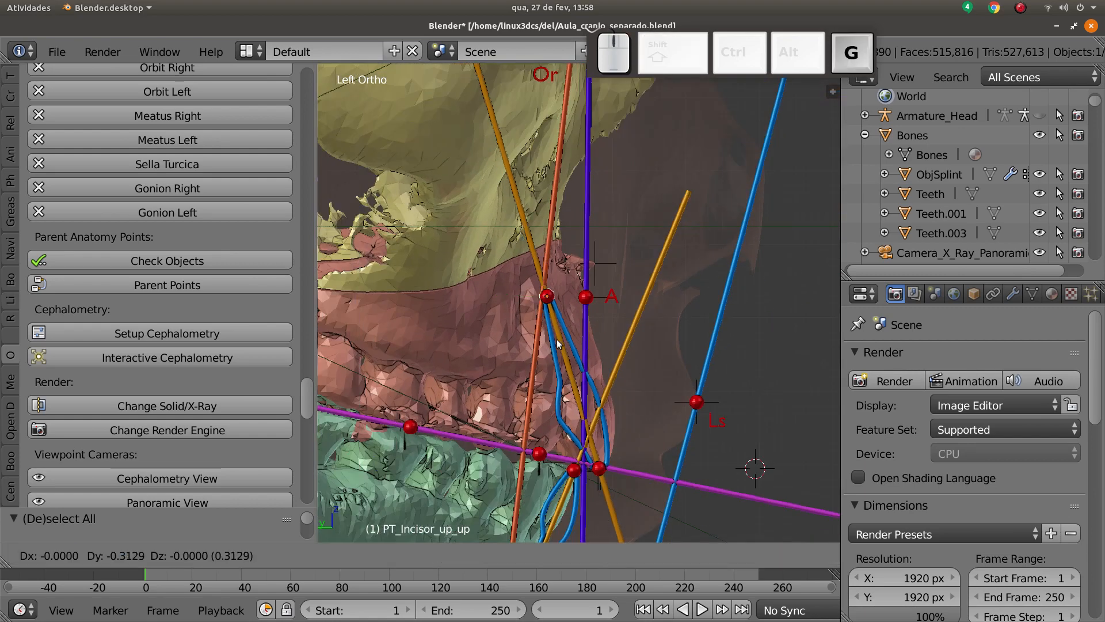
pyautogui.click(581, 345)
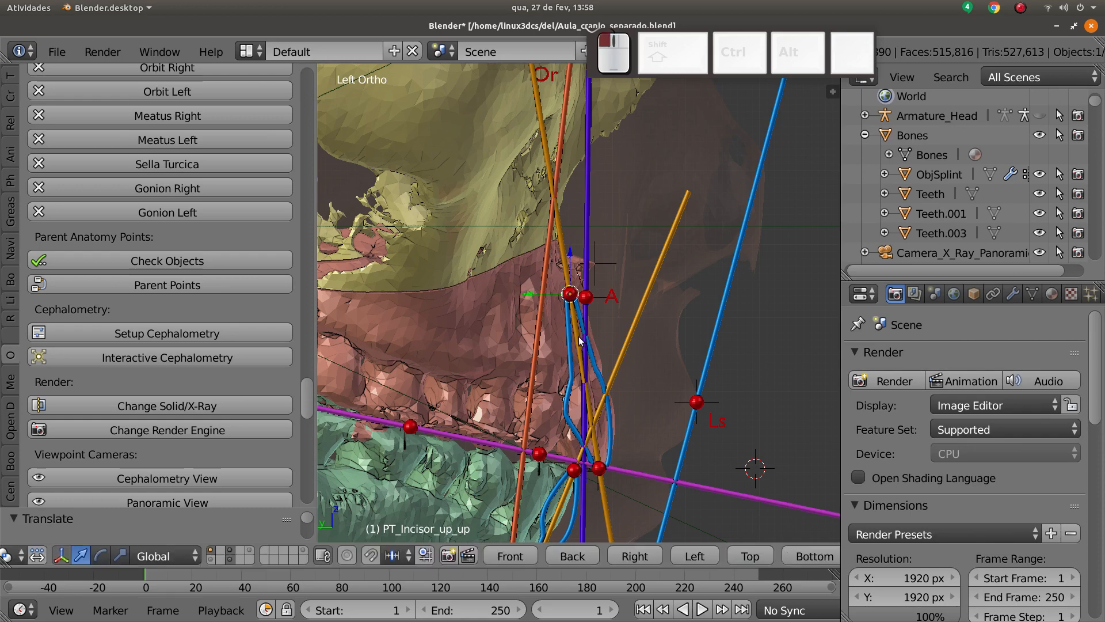
# Step: Move the lower incisor's root point back and slightly up into the mandible, just behind point B
pyautogui.scroll(-4, 590, 402)
pyautogui.scroll(5, 589, 350)
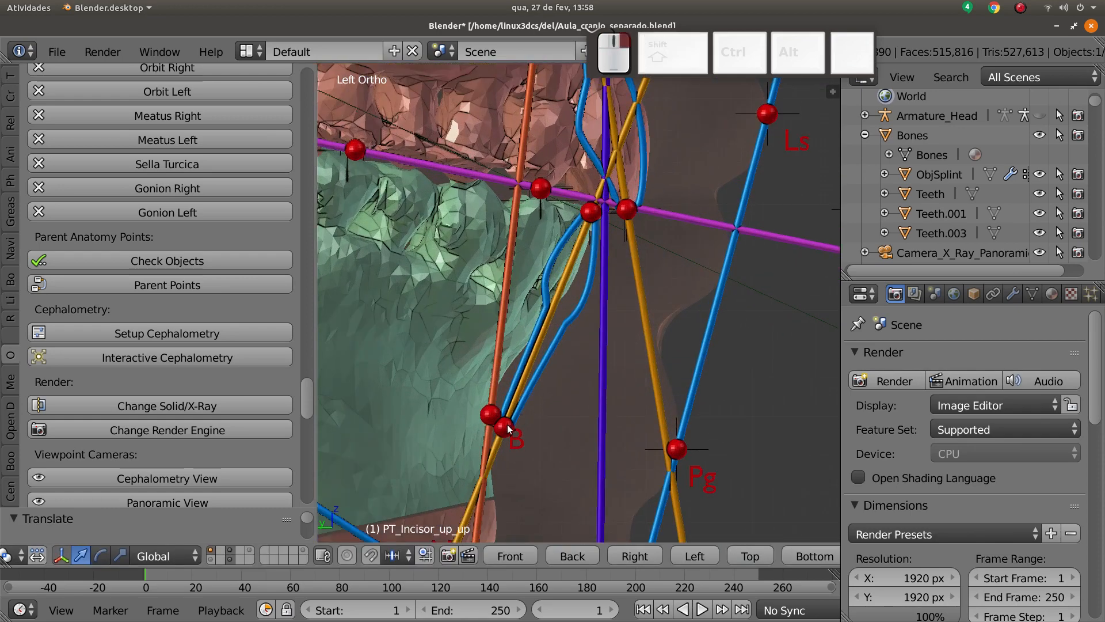
pyautogui.rightClick(505, 426)
pyautogui.press('g')
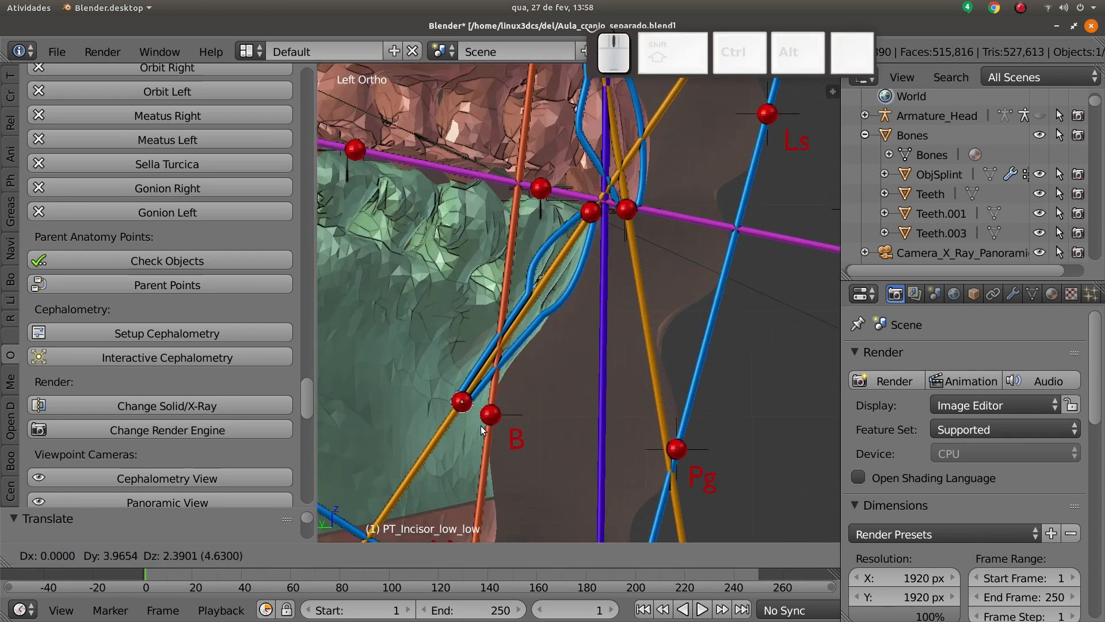
pyautogui.click(486, 426)
pyautogui.scroll(-5, 554, 277)
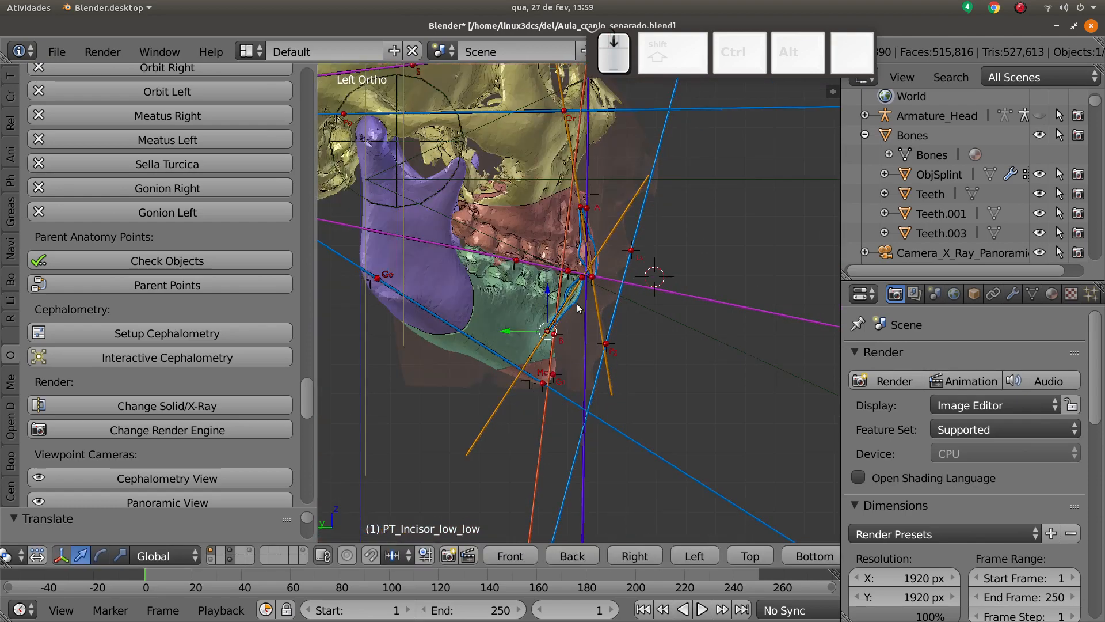
# Step: Return to the left orthographic view and display the Cephalometry section listing the SNA to 1NS angles
pyautogui.keyDown('shift'); pyautogui.scroll(1, 647, 371); pyautogui.keyUp('shift')
pyautogui.scroll(-4, 647, 372)
pyautogui.moveTo(647, 371); pyautogui.dragTo(526, 359, button='middle')
pyautogui.press('ctrl+KP_3')
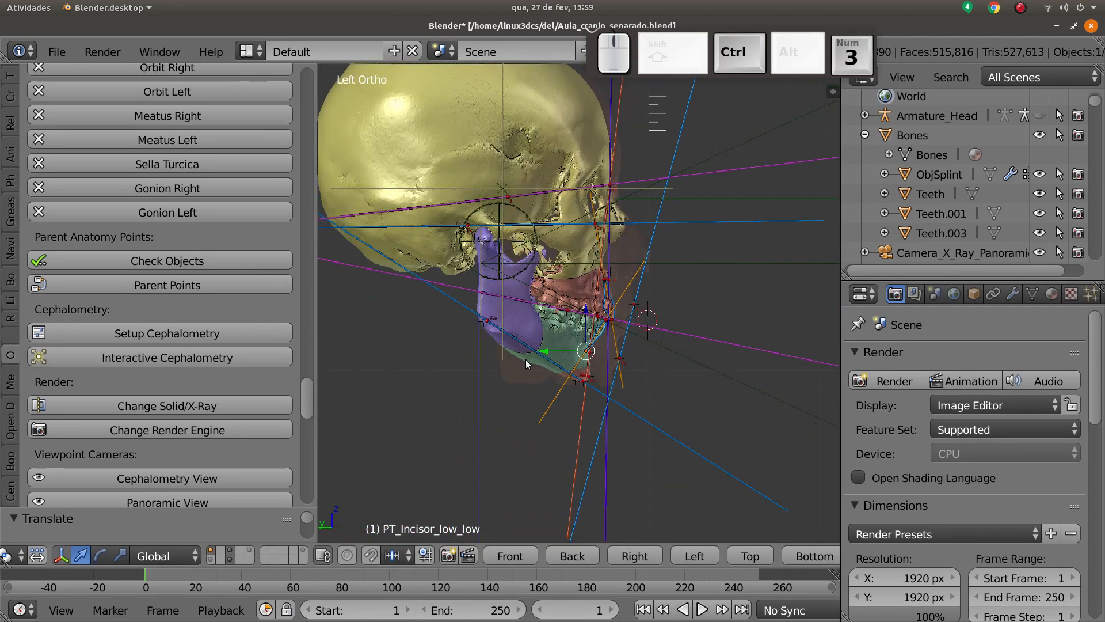
pyautogui.scroll(2, 650, 267)
pyautogui.scroll(2, 653, 299)
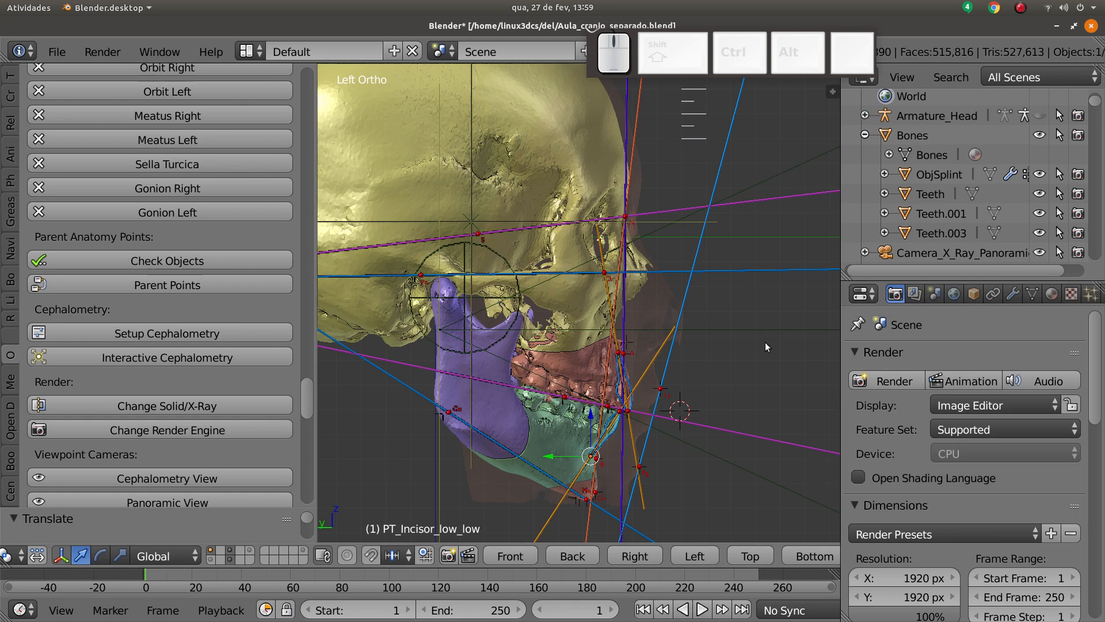
pyautogui.press('n')
pyautogui.scroll(-10, 747, 386)
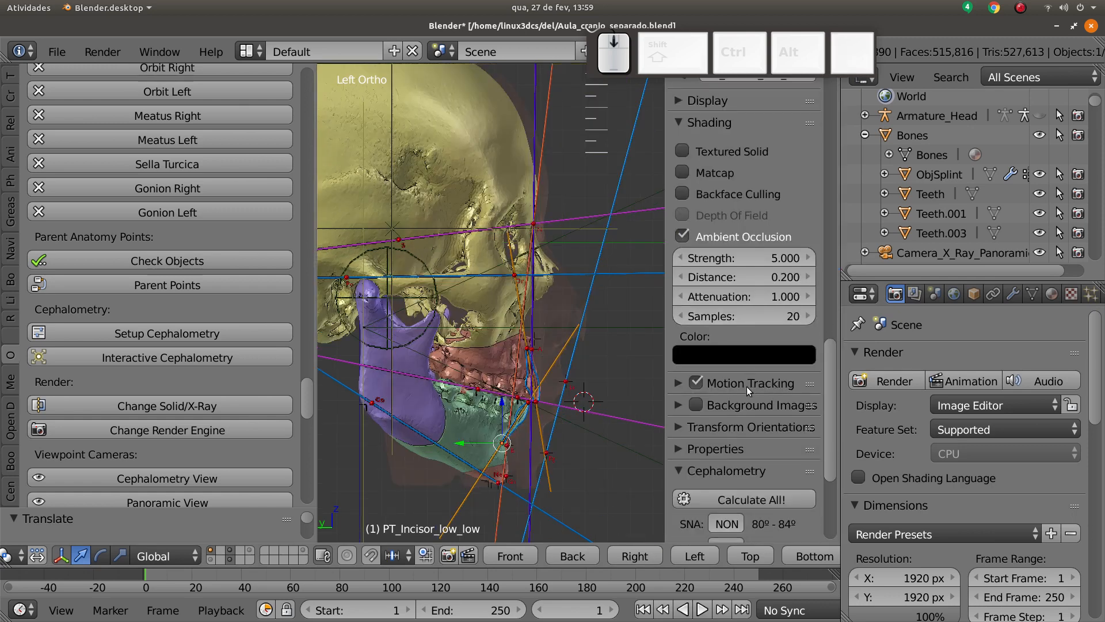
pyautogui.scroll(-1, 723, 371)
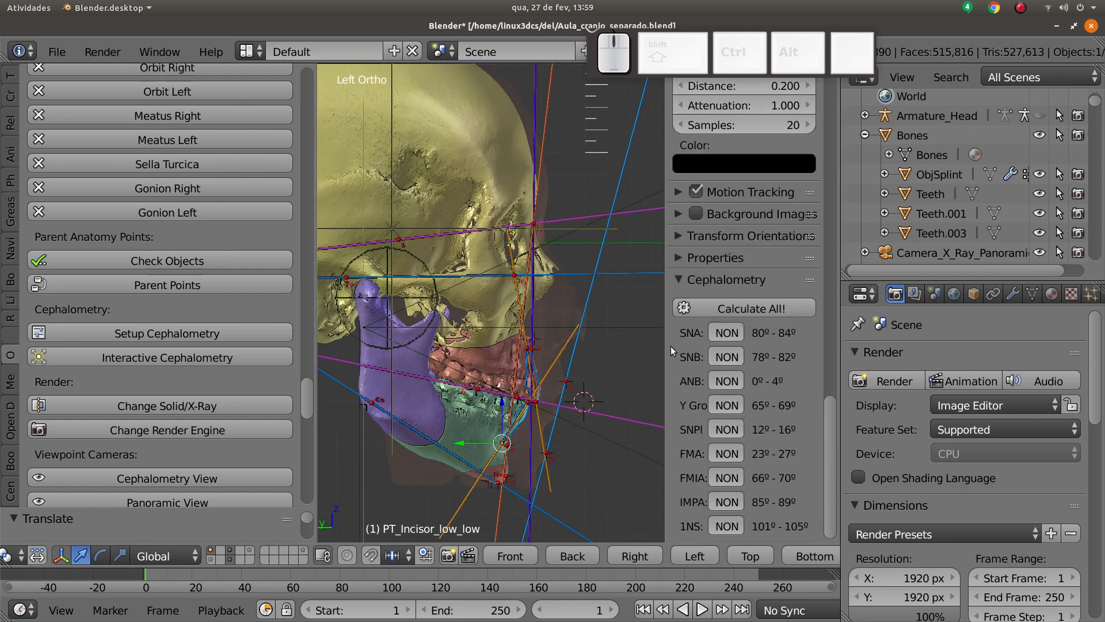
# Step: Widen the properties sidebar and calculate all the cephalometric angles from SNA to 1NS
pyautogui.moveTo(664, 347); pyautogui.dragTo(651, 349)
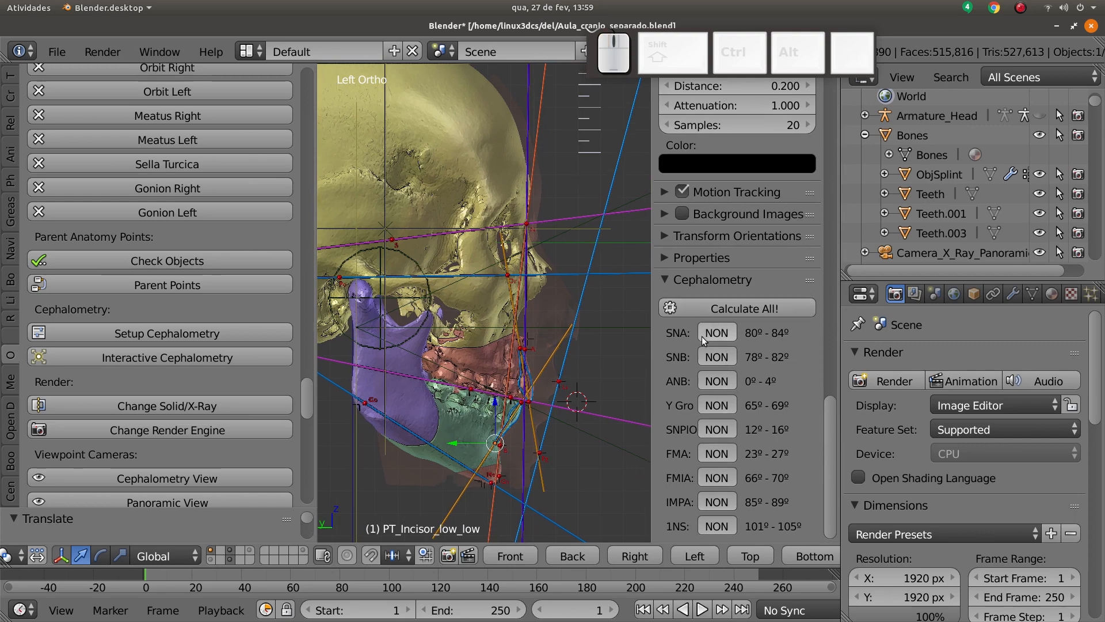
pyautogui.press('n')
pyautogui.press('n')
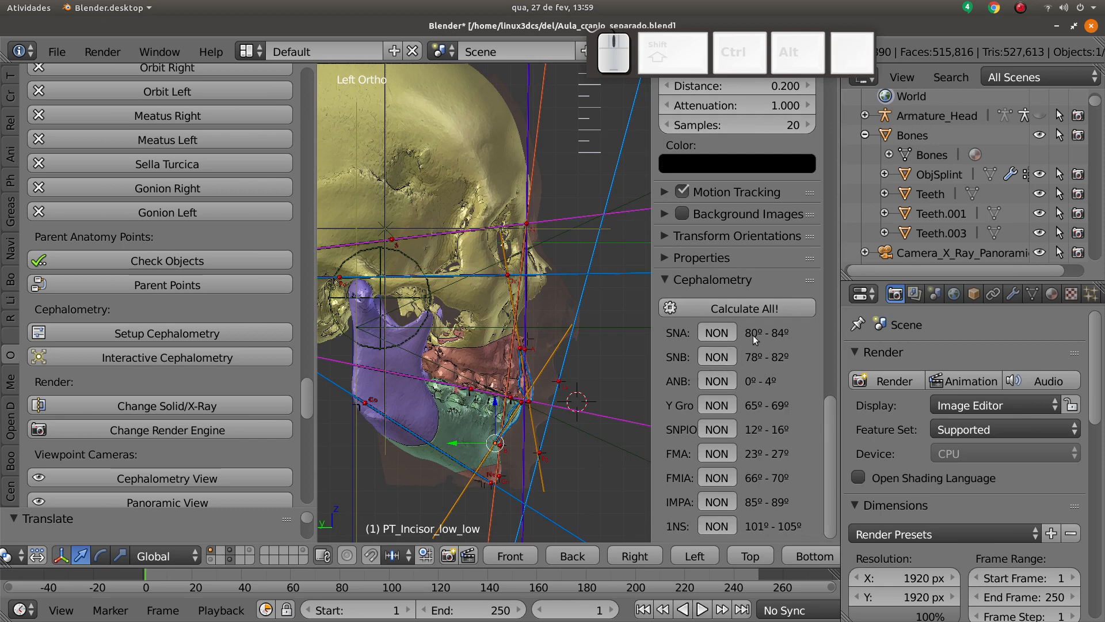
pyautogui.click(759, 307)
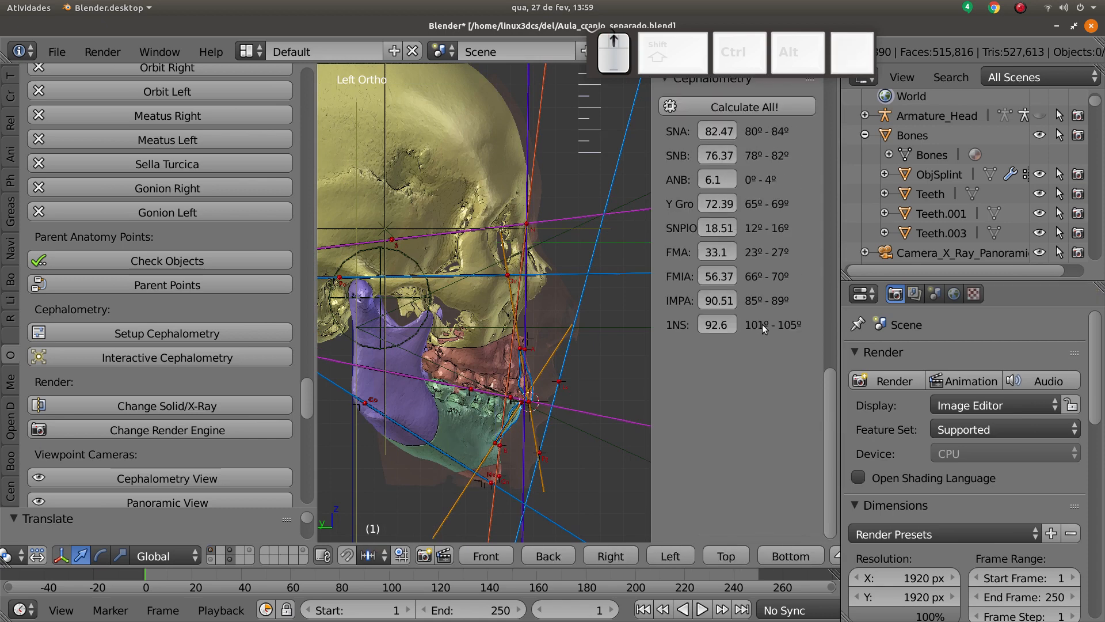
pyautogui.keyDown('shift'); pyautogui.moveTo(615, 264); pyautogui.dragTo(568, 288, button='middle'); pyautogui.keyUp('shift')
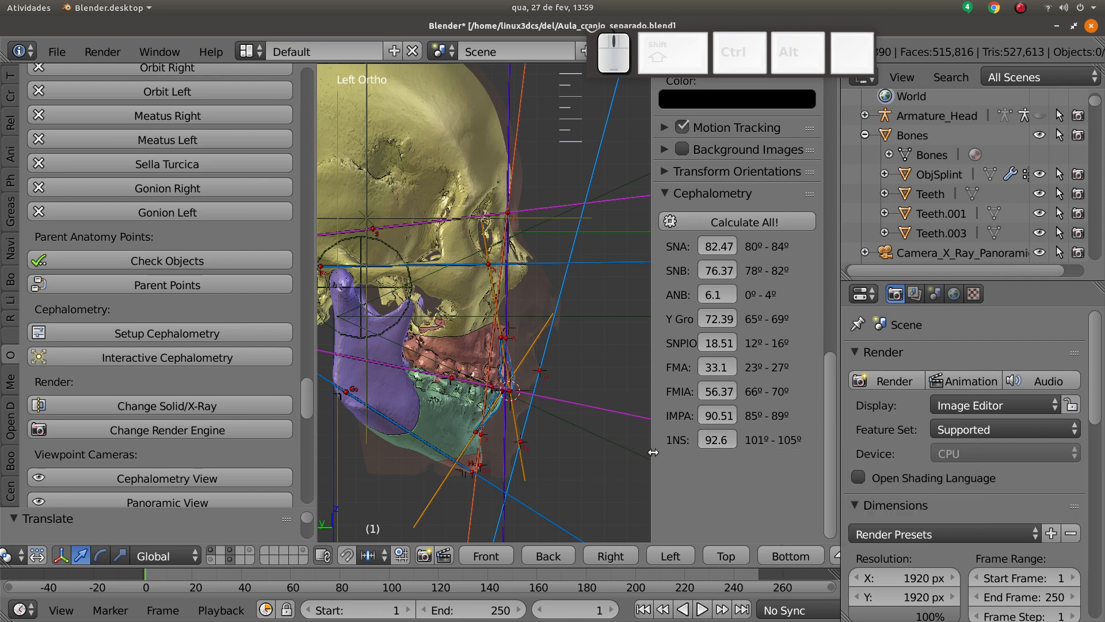
# Step: Enlarge the timeline area beneath the 3D view so its frame range has more room
pyautogui.keyDown('shift'); pyautogui.moveTo(553, 381); pyautogui.dragTo(571, 378, button='middle'); pyautogui.keyUp('shift')
pyautogui.scroll(2, 557, 379)
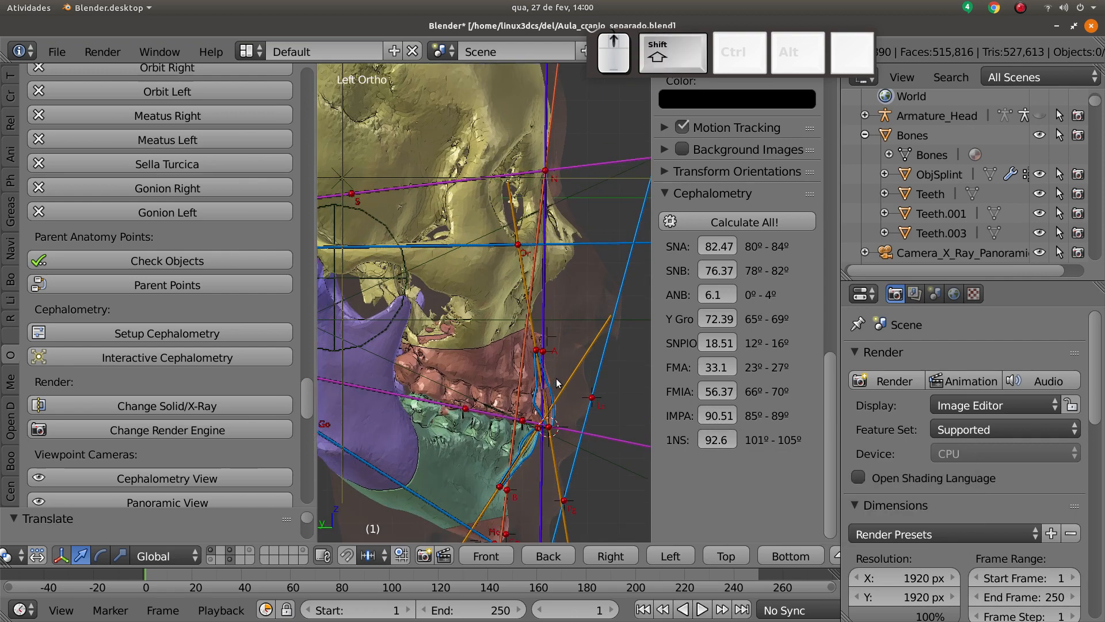
pyautogui.scroll(-4, 557, 382)
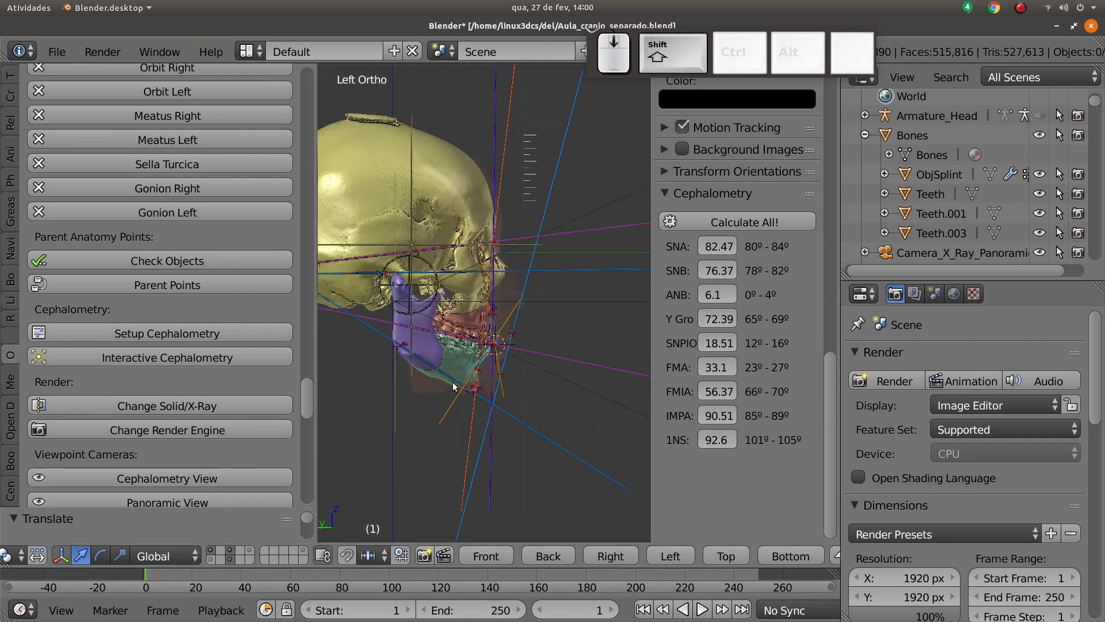
pyautogui.keyDown('shift'); pyautogui.moveTo(455, 369); pyautogui.dragTo(469, 372, button='middle'); pyautogui.keyUp('shift')
pyautogui.scroll(3, 470, 372)
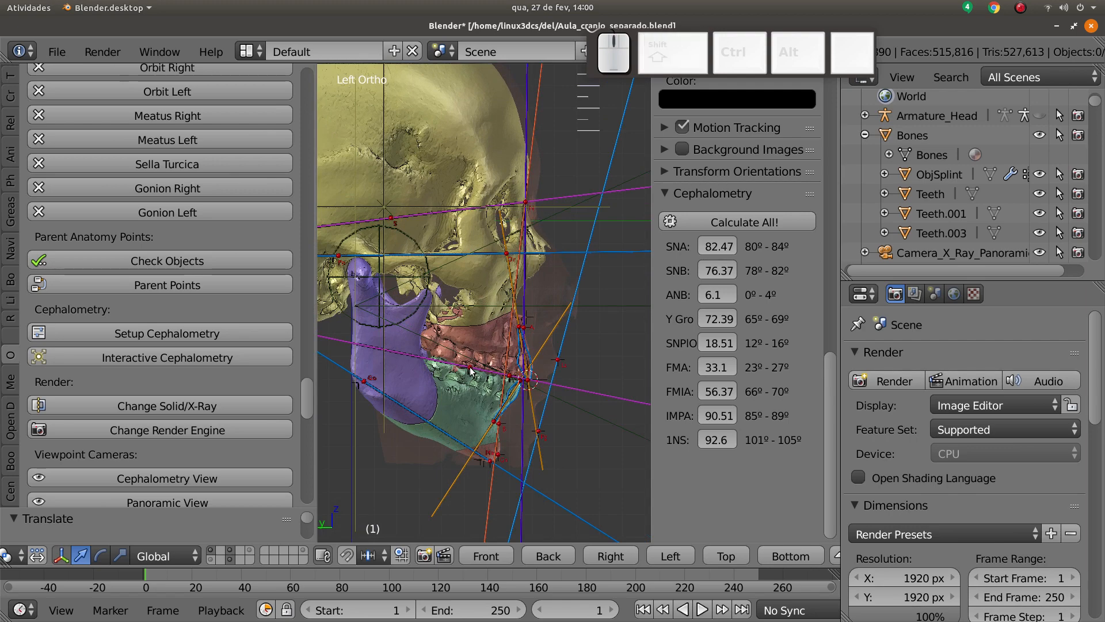
pyautogui.moveTo(470, 372); pyautogui.dragTo(452, 363, button='middle')
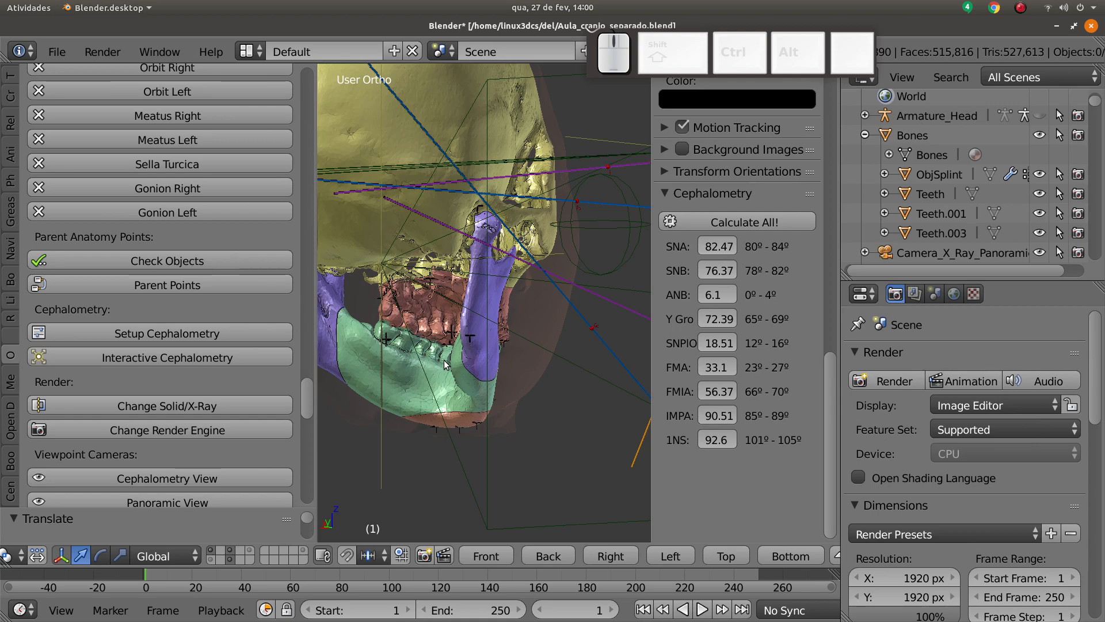
pyautogui.moveTo(454, 292); pyautogui.dragTo(471, 392, button='middle')
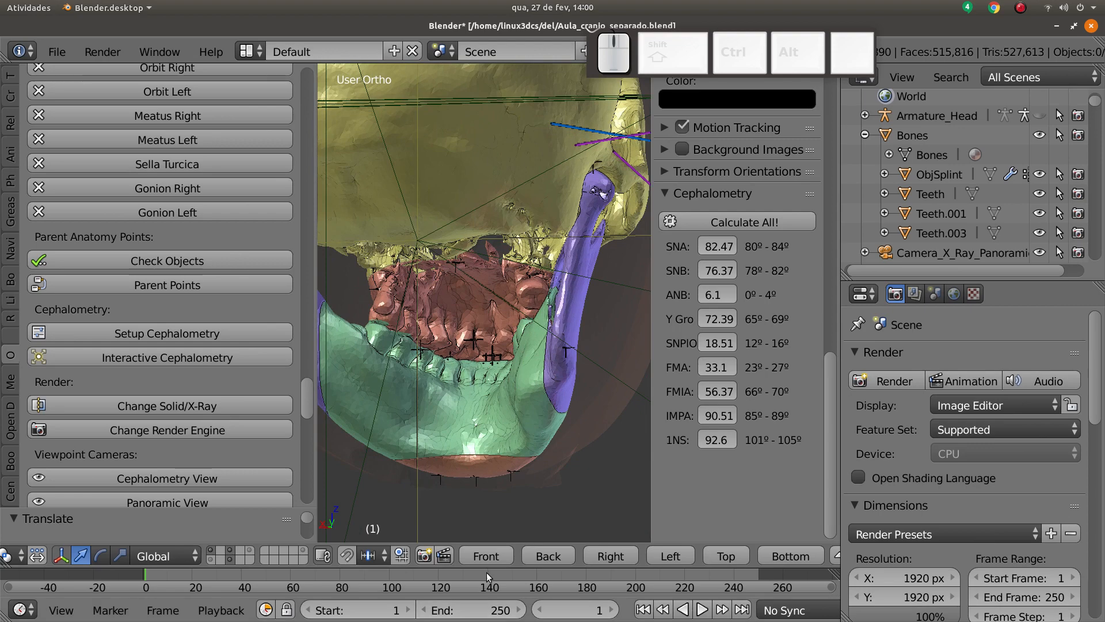
pyautogui.moveTo(492, 567); pyautogui.dragTo(493, 485)
# Step: Select the maxilla bone object and switch the 3D view to wireframe to check the selection
pyautogui.moveTo(579, 296)
pyautogui.mouseDown(button='middle')
pyautogui.moveTo(491, 335)
pyautogui.moveTo(523, 328)
pyautogui.moveTo(426, 311)
pyautogui.moveTo(445, 326)
pyautogui.mouseUp(button='middle')
pyautogui.hotkey('shift', 'z')
pyautogui.hotkey('shift', 'z')
pyautogui.rightClick(459, 337)
pyautogui.scroll(-4, 459, 338)
pyautogui.press('z')
# Step: Set the animation's end frame to 100 and centre the frame range in the timeline
pyautogui.keyDown('shift'); pyautogui.moveTo(207, 543); pyautogui.dragTo(183, 544, button='middle'); pyautogui.keyUp('shift')
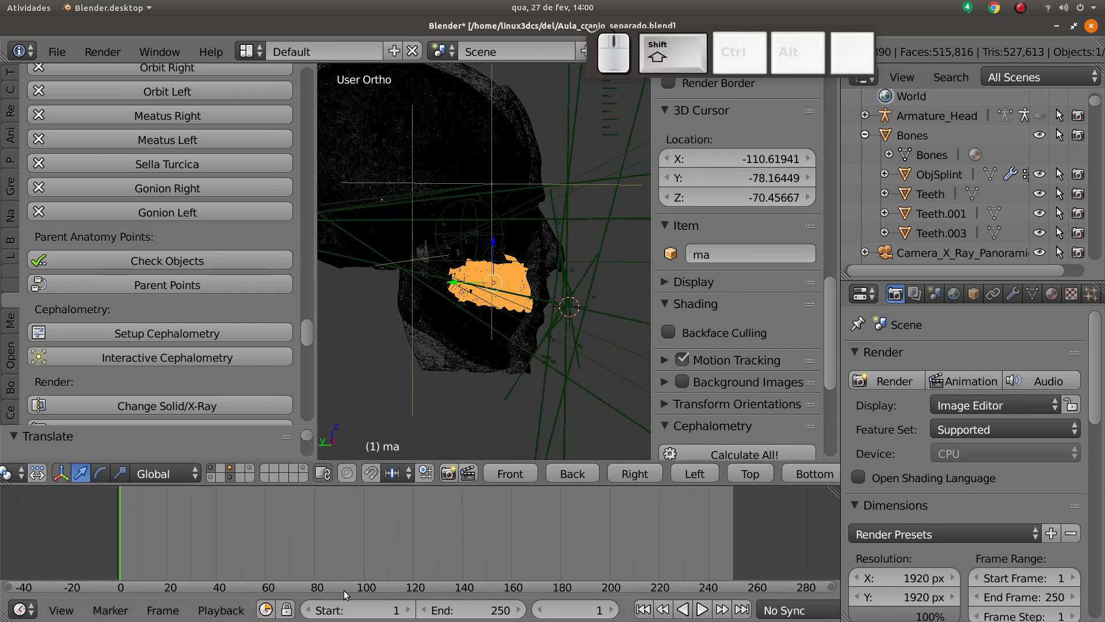
pyautogui.click(466, 611)
pyautogui.write('100')
pyautogui.press('KP_Enter')
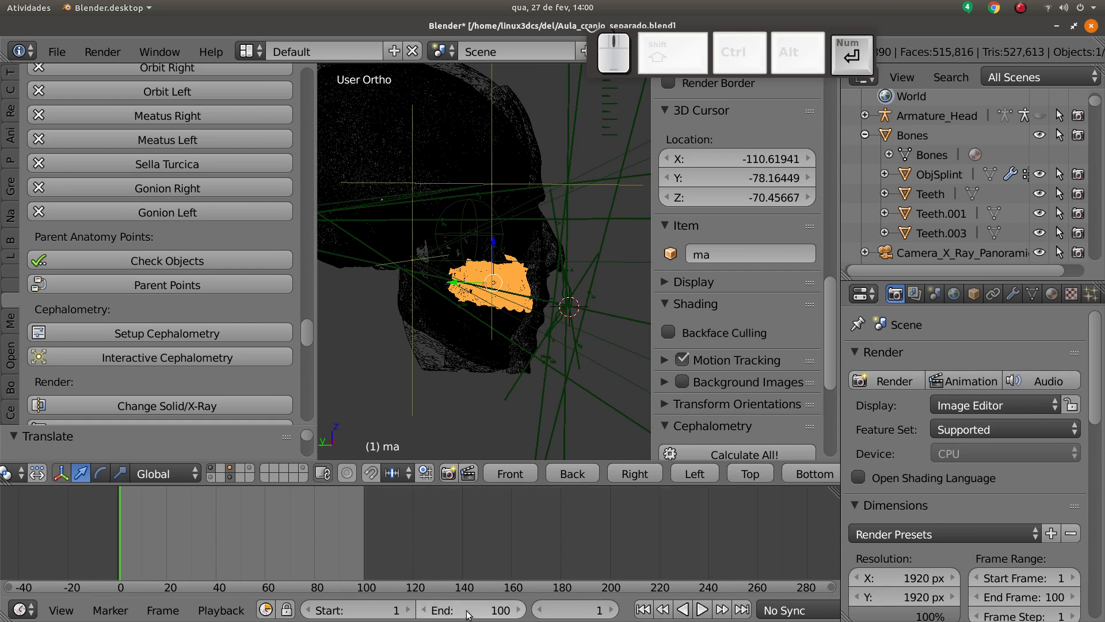
pyautogui.moveTo(235, 542); pyautogui.dragTo(361, 533, button='middle')
pyautogui.scroll(2, 382, 542)
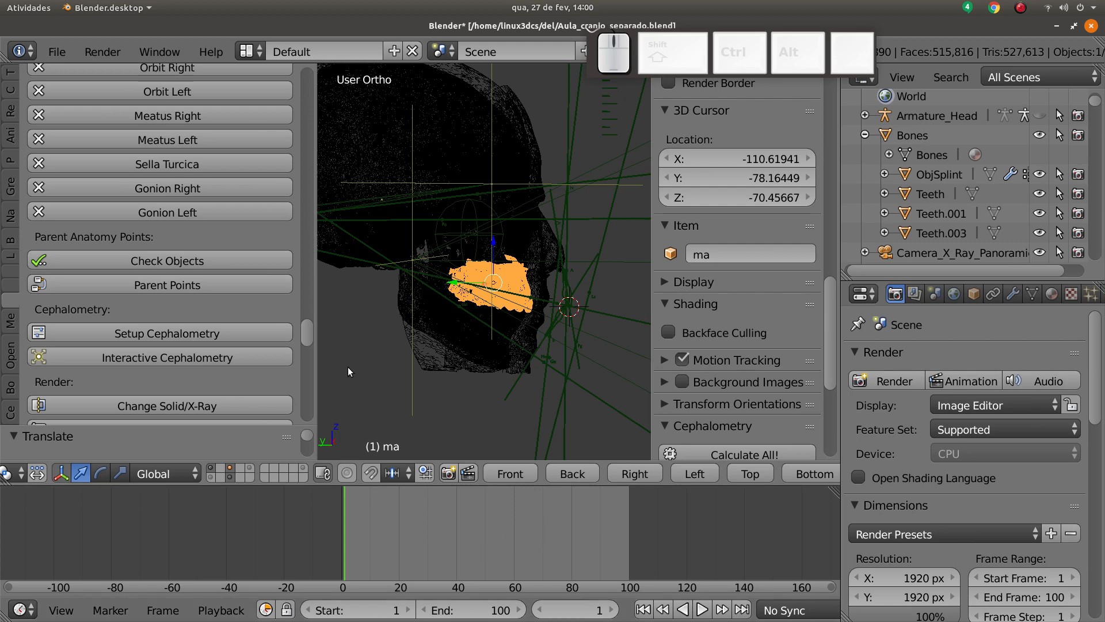
# Step: Display the Kinematic controls and return to the shaded left orthographic view, close up on the jaws
pyautogui.scroll(-12, 222, 316)
pyautogui.scroll(-2, 223, 320)
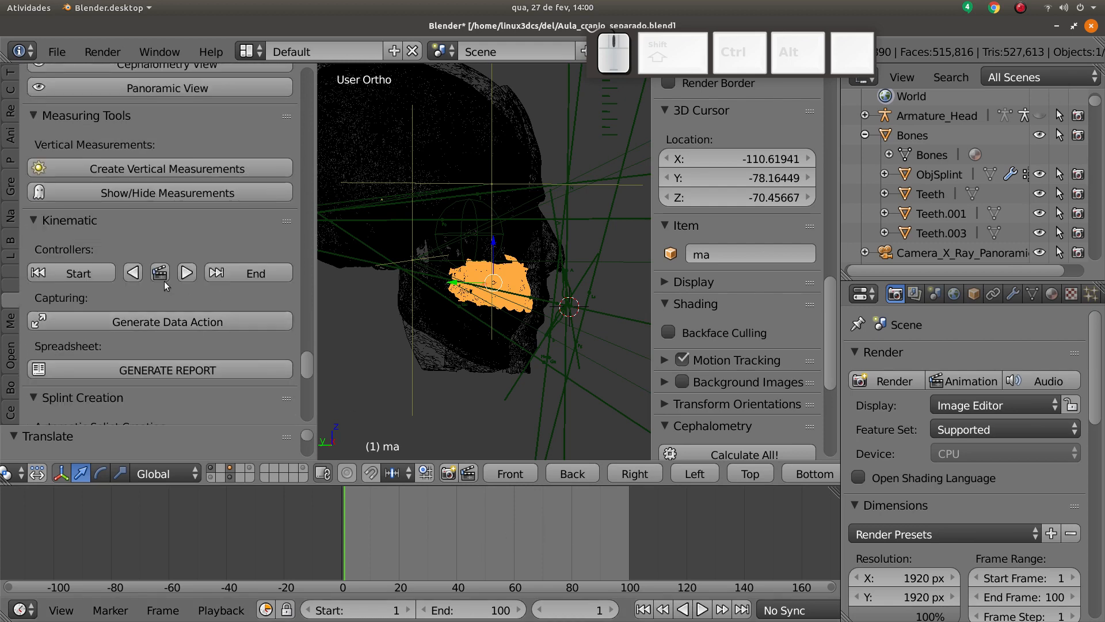
pyautogui.press('KP_3')
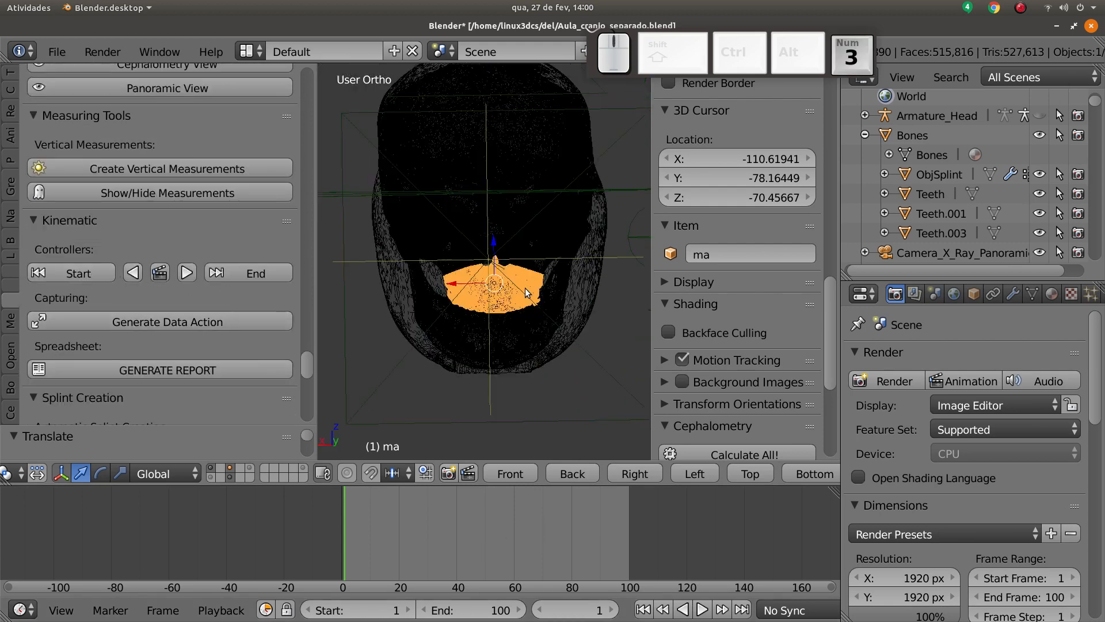
pyautogui.press('z')
pyautogui.press('ctrl+KP_3')
pyautogui.scroll(2, 474, 314)
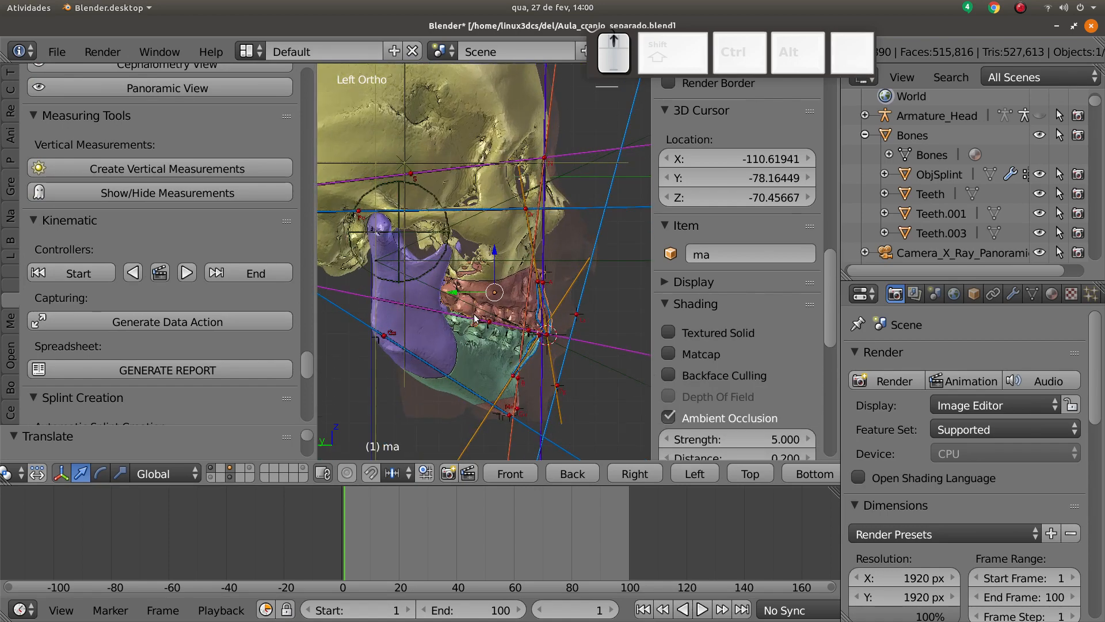
pyautogui.keyDown('shift'); pyautogui.moveTo(546, 320); pyautogui.dragTo(528, 271, button='middle'); pyautogui.keyUp('shift')
pyautogui.scroll(2, 550, 288)
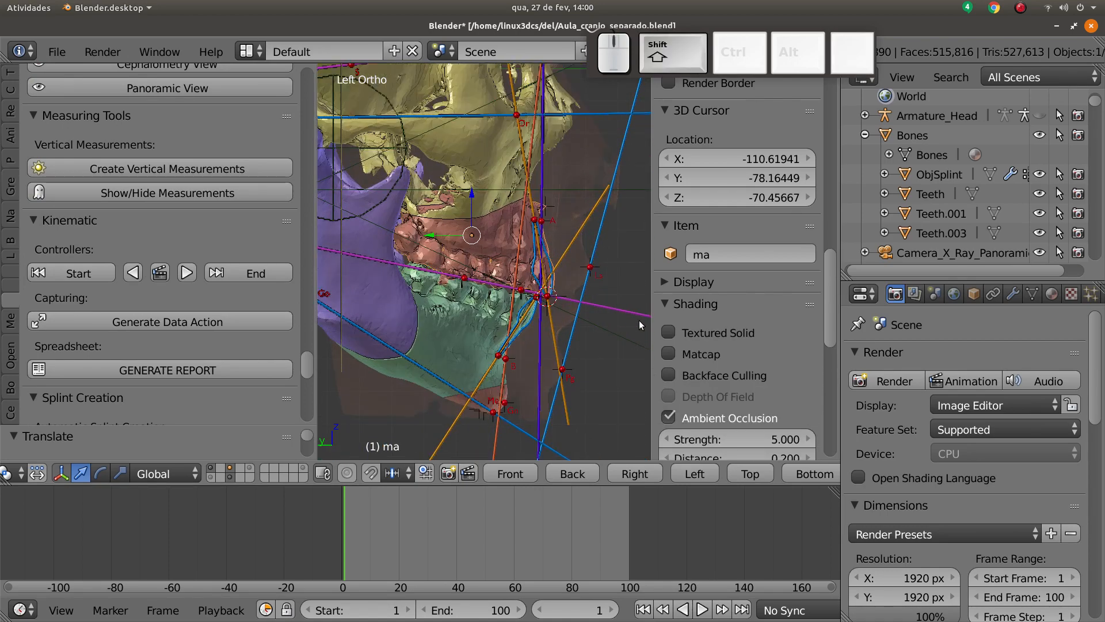
# Step: Hide the properties sidebar and keyframe the maxilla's original position at frame 1
pyautogui.moveTo(654, 326); pyautogui.dragTo(761, 330)
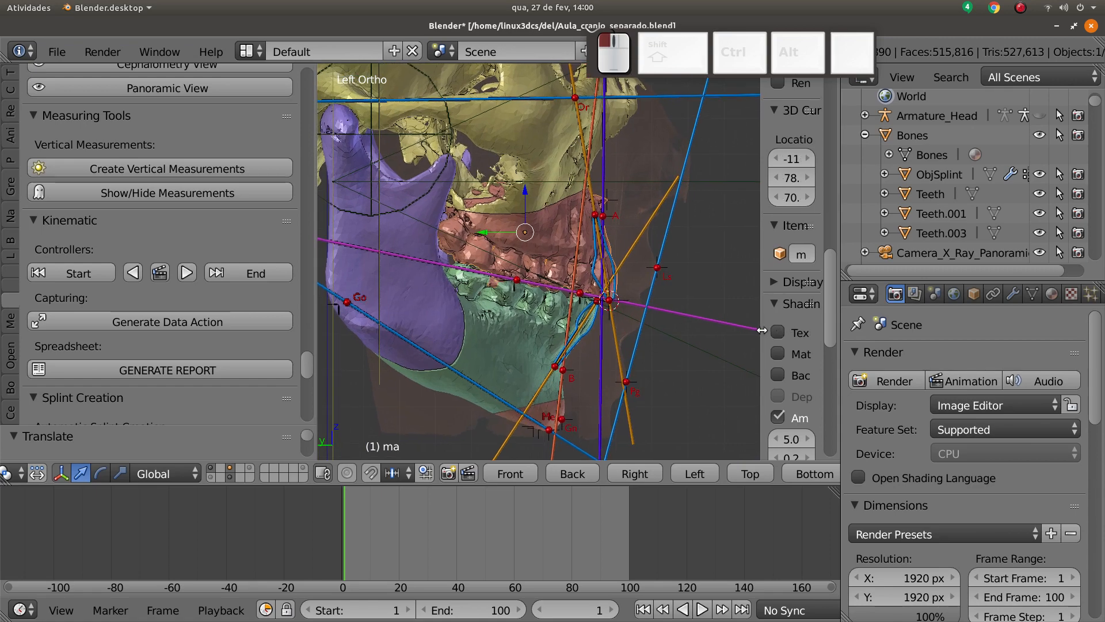
pyautogui.press('n')
pyautogui.keyDown('shift'); pyautogui.moveTo(625, 295); pyautogui.dragTo(597, 288, button='middle'); pyautogui.keyUp('shift')
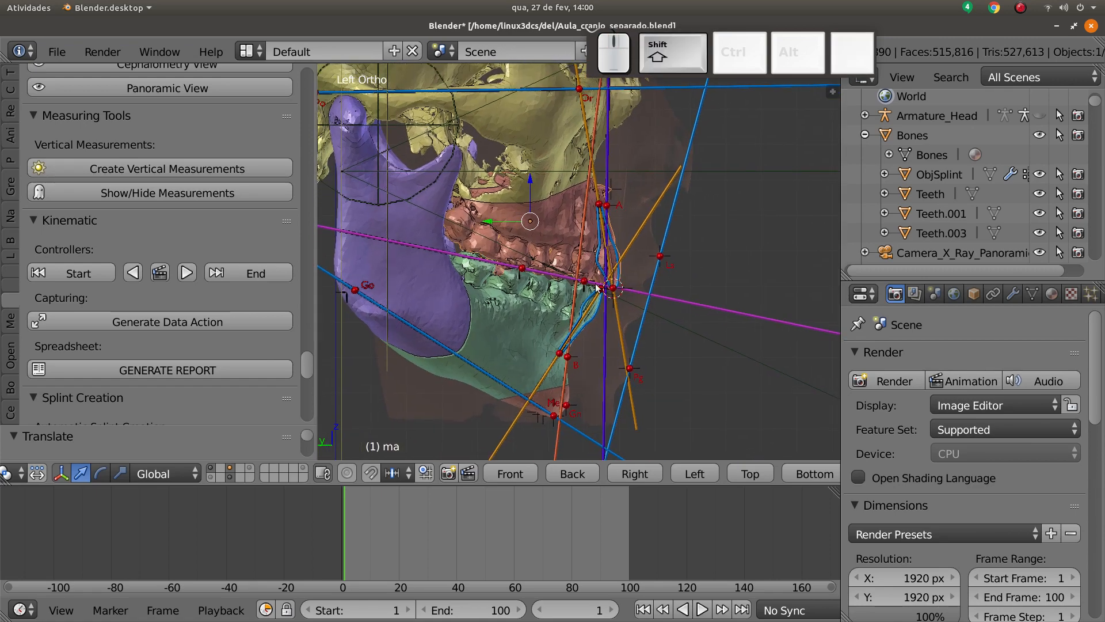
pyautogui.press('g')
pyautogui.rightClick(292, 221)
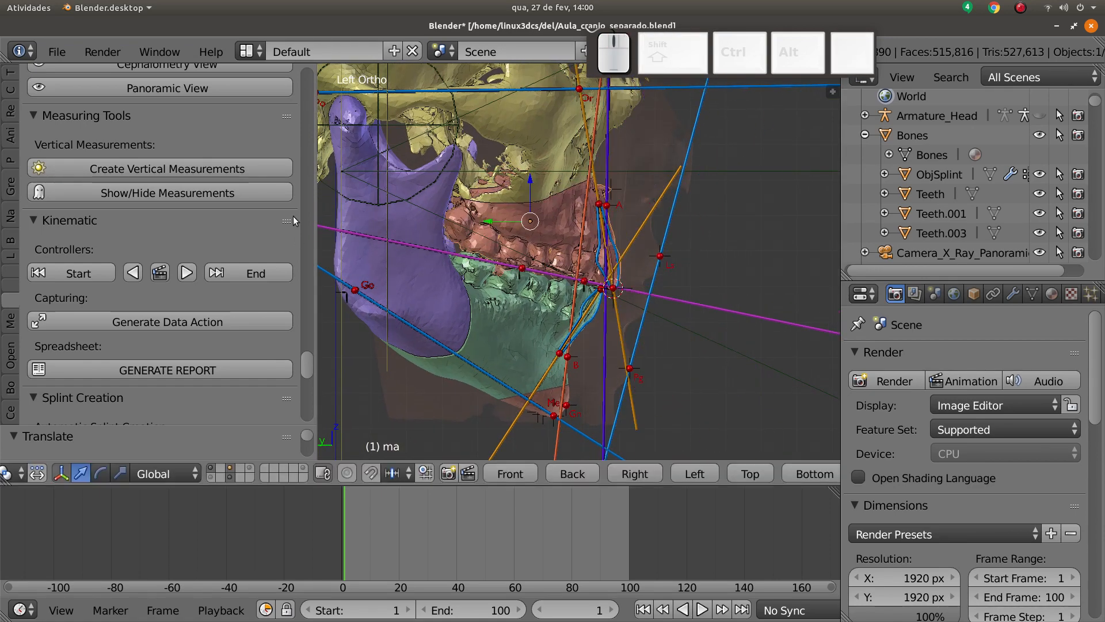
pyautogui.click(160, 277)
# Step: Go to the end of the animation and move the maxilla forward, ahead of the lower teeth
pyautogui.click(248, 274)
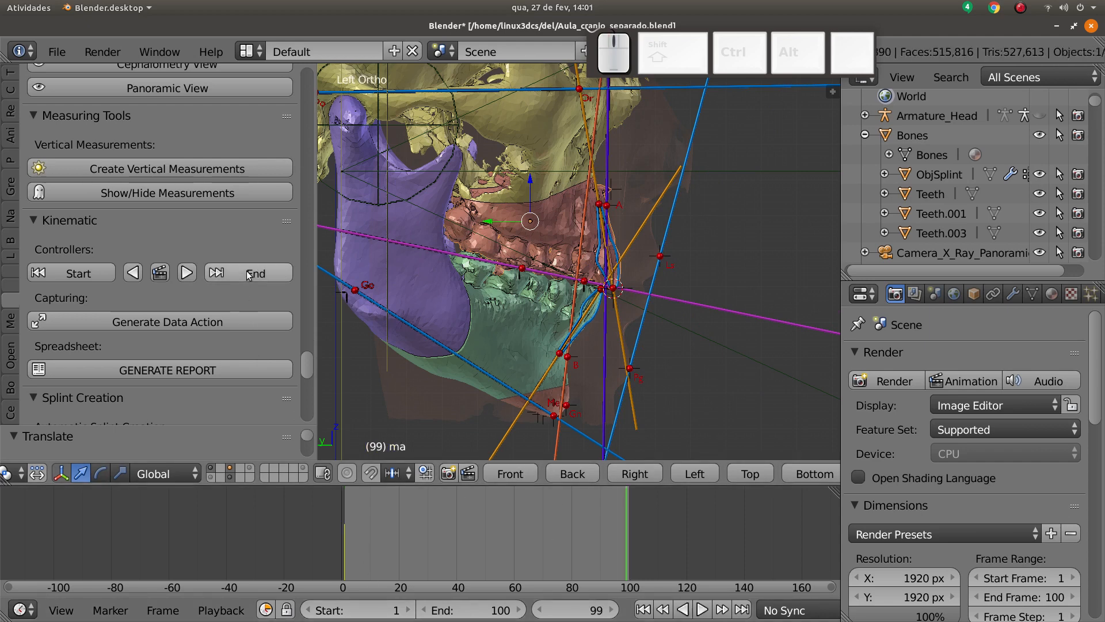
pyautogui.press('g')
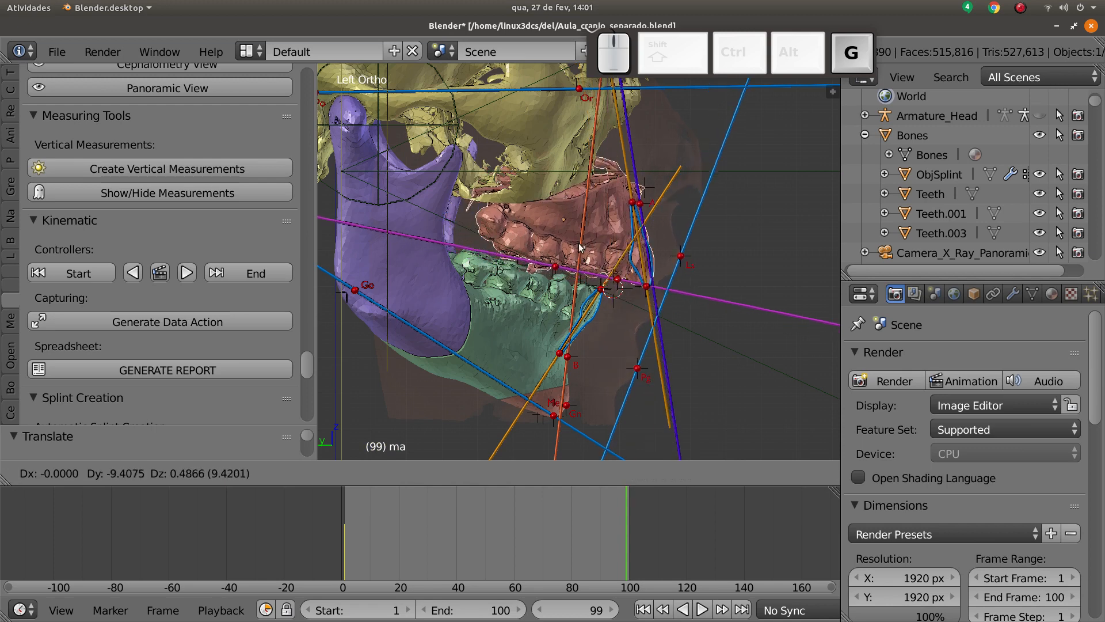
pyautogui.click(568, 247)
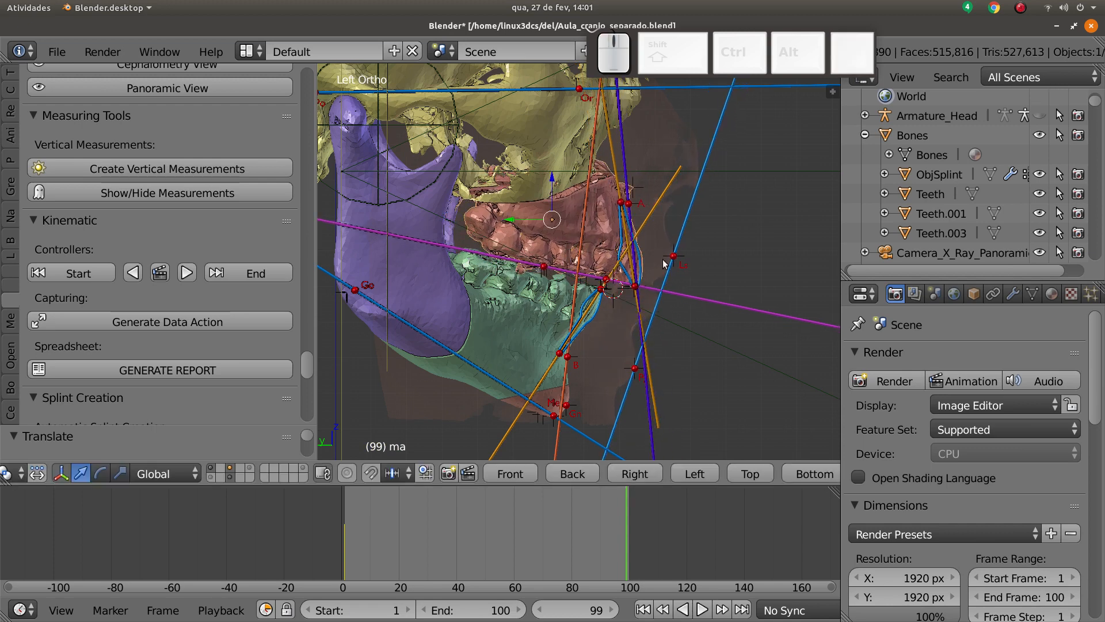
# Step: Try rotating the maxilla about its own origin, cancel it, and set the pivot point to 3D Cursor
pyautogui.press('r')
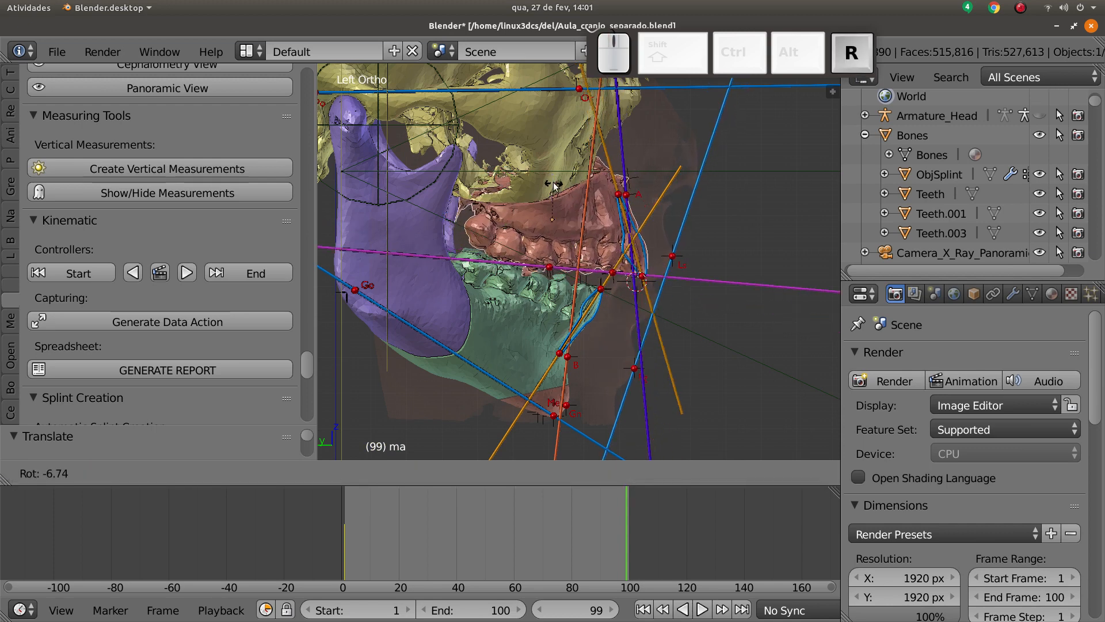
pyautogui.rightClick(555, 181)
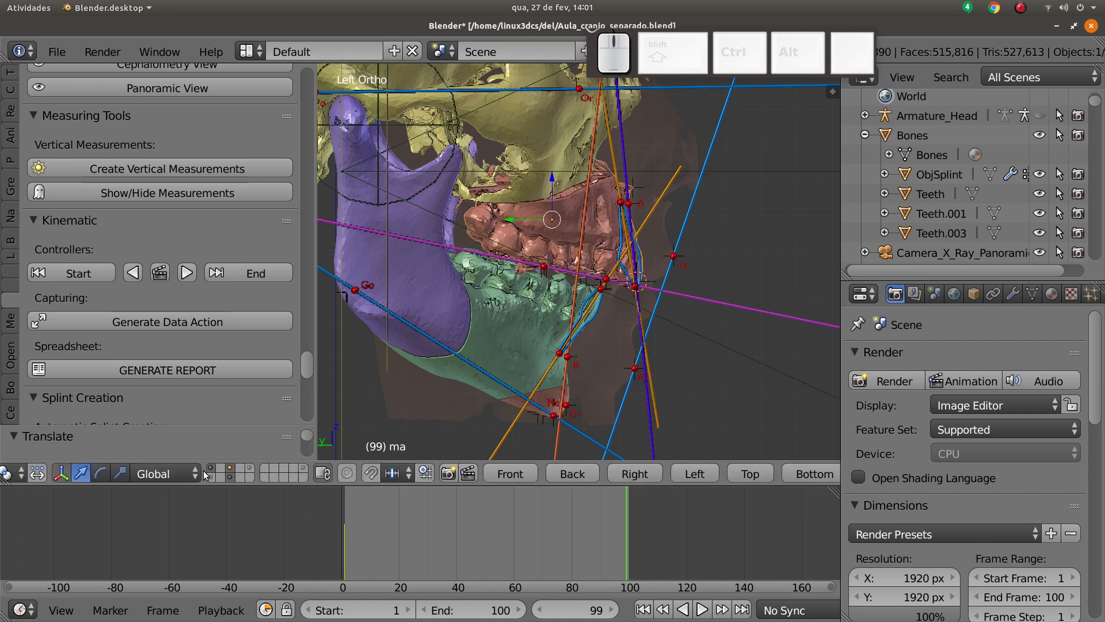
pyautogui.moveTo(204, 474); pyautogui.dragTo(377, 475, button='middle')
pyautogui.click(181, 473)
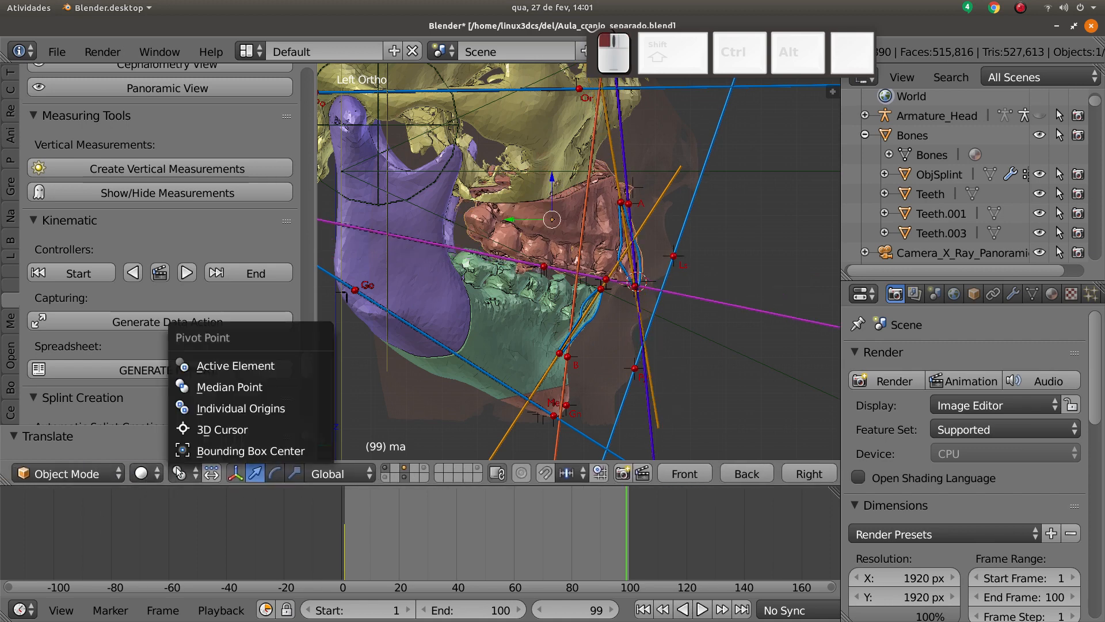
pyautogui.click(219, 427)
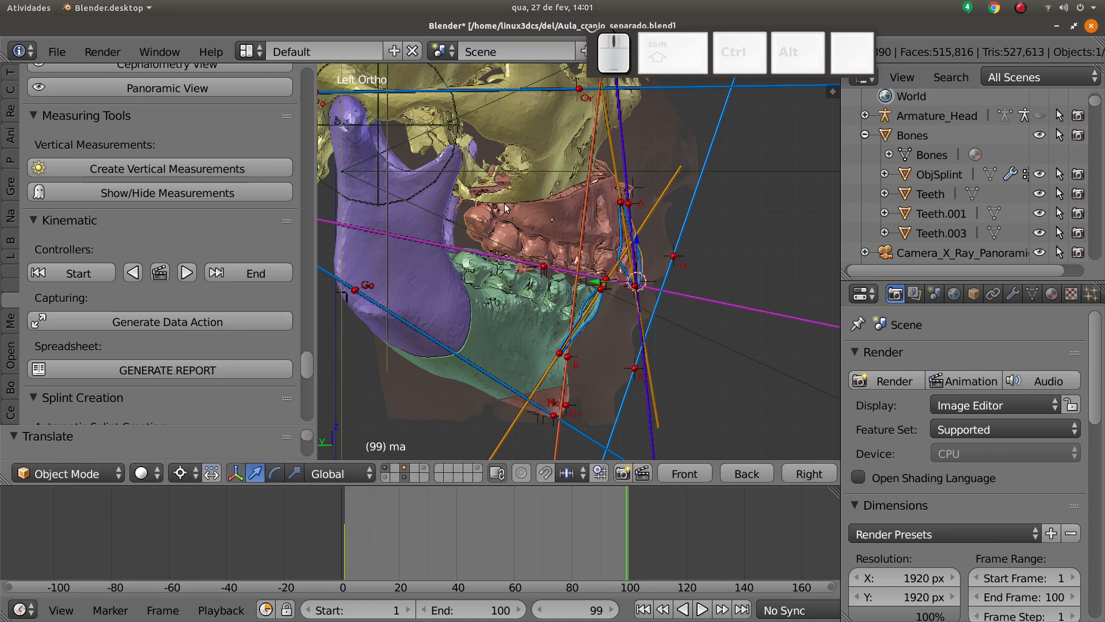
# Step: Rotate the maxilla about the 3D cursor at the incisors, fine-tune its position and keyframe the pose at frame 99
pyautogui.press('r')
pyautogui.click(546, 249)
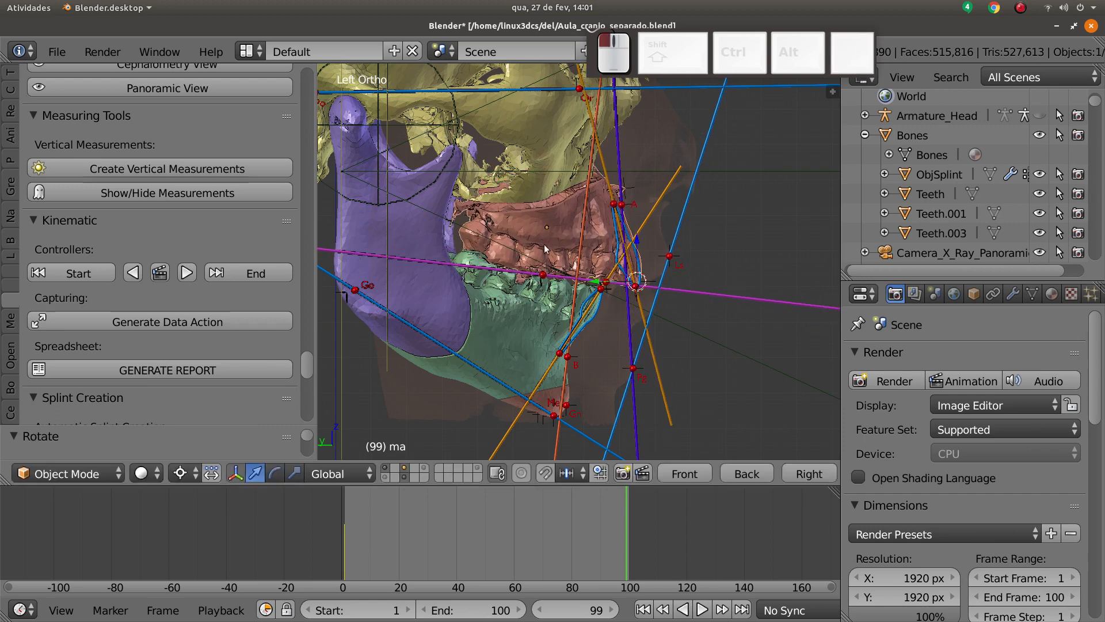
pyautogui.press('g')
pyautogui.click(590, 267)
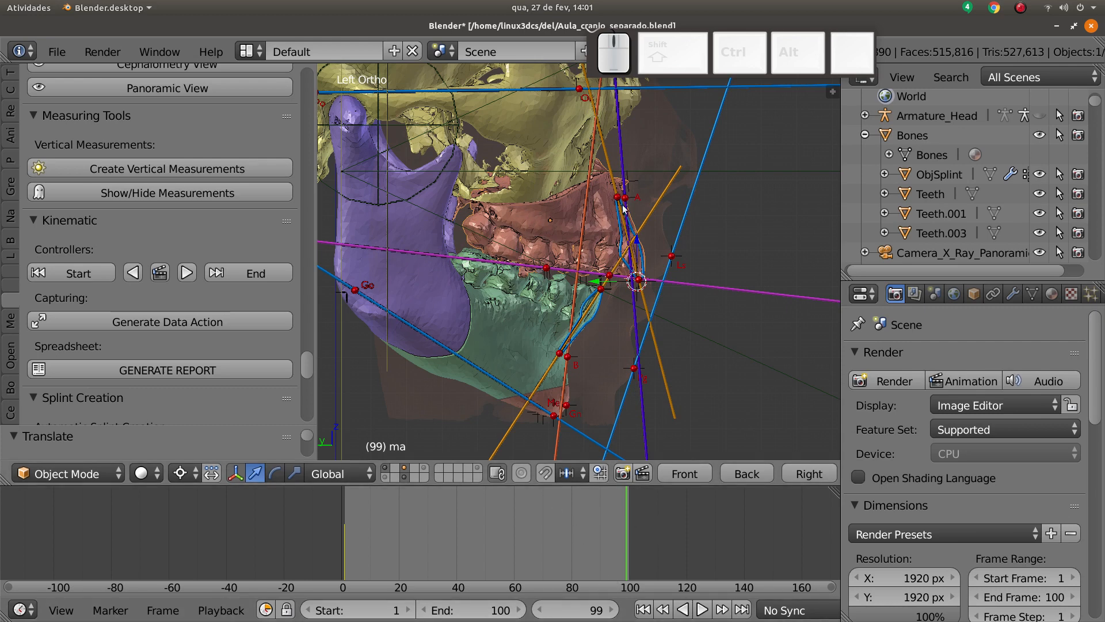
pyautogui.click(160, 274)
# Step: Scrub the timeline and switch between the start and end frames to review the maxilla's movement
pyautogui.moveTo(619, 550); pyautogui.dragTo(535, 533)
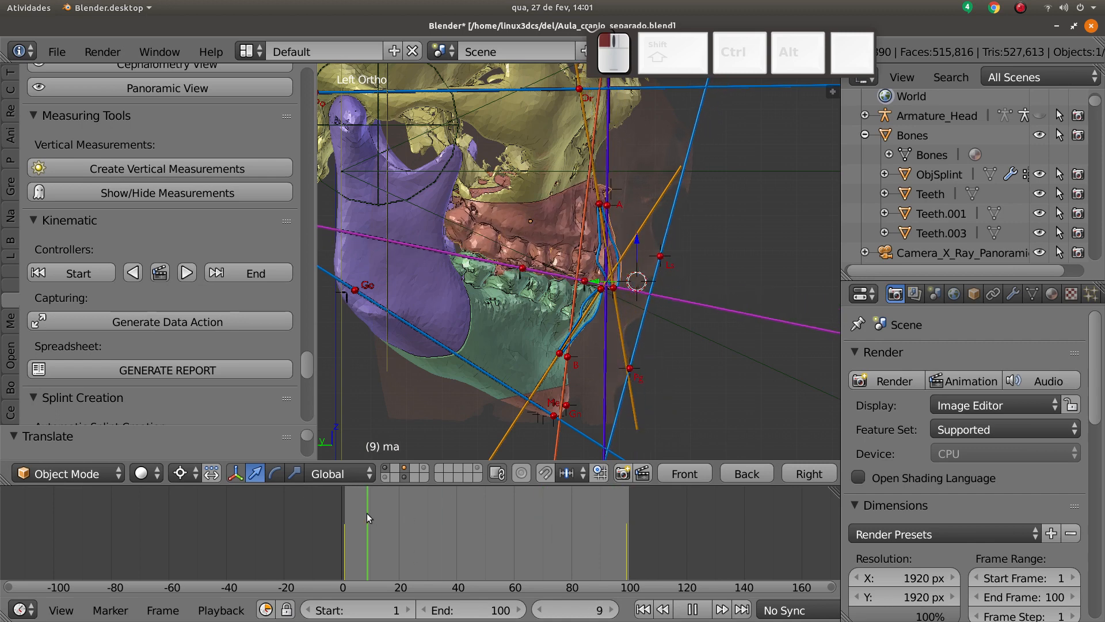
pyautogui.click(73, 274)
pyautogui.click(210, 274)
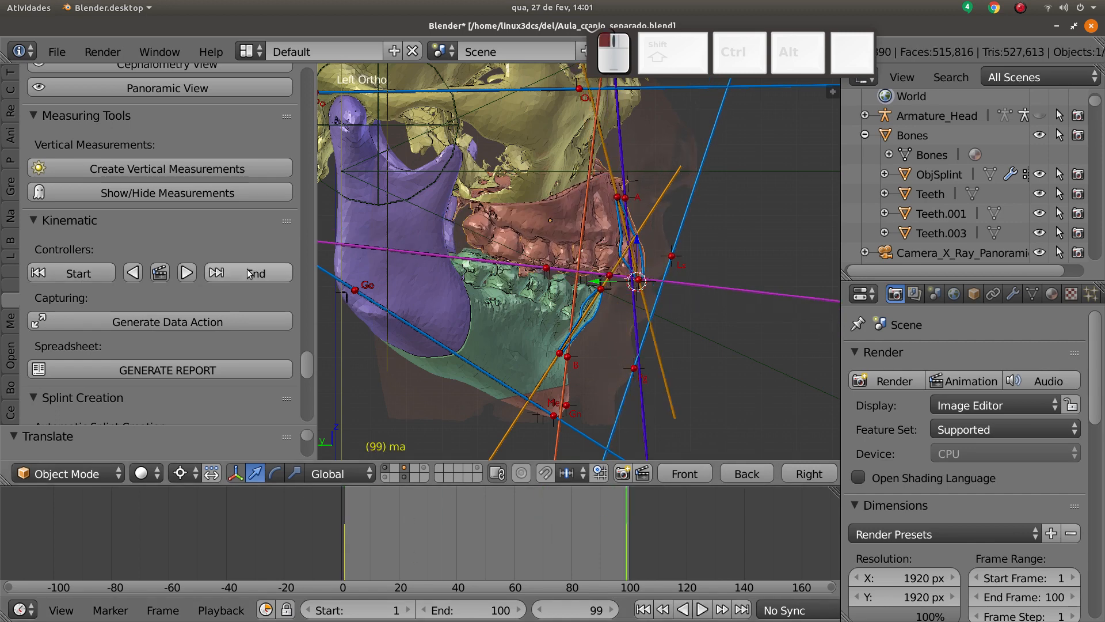
pyautogui.click(86, 274)
pyautogui.click(253, 274)
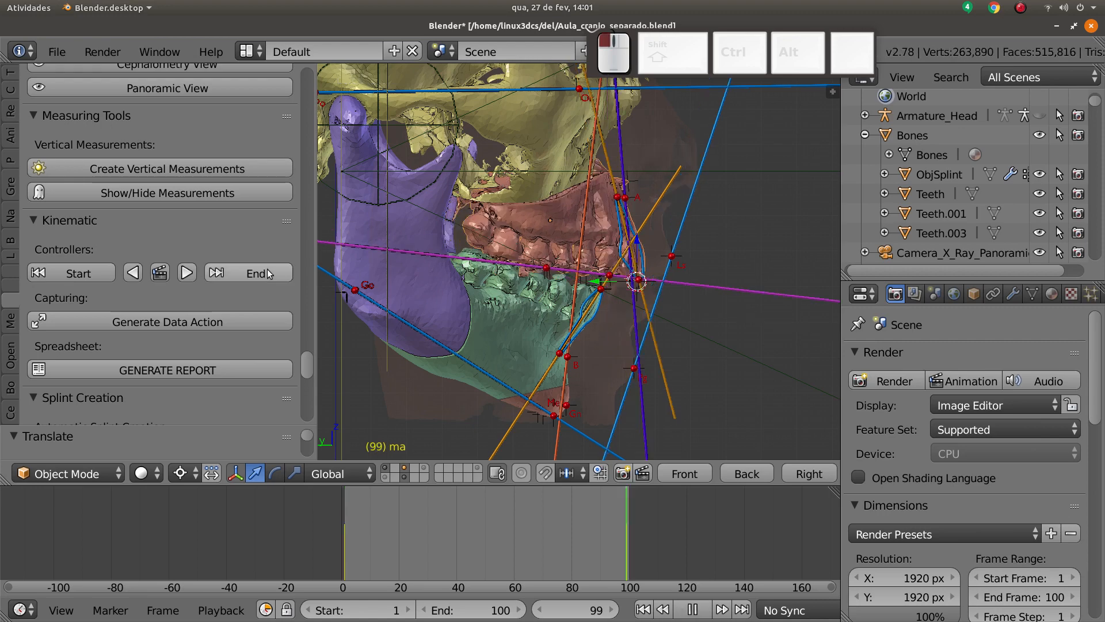
pyautogui.click(88, 275)
# Step: Select the central mandible segment and return to the shaded left orthographic view, close up on the jaws
pyautogui.moveTo(475, 331); pyautogui.dragTo(574, 346, button='middle')
pyautogui.rightClick(556, 324)
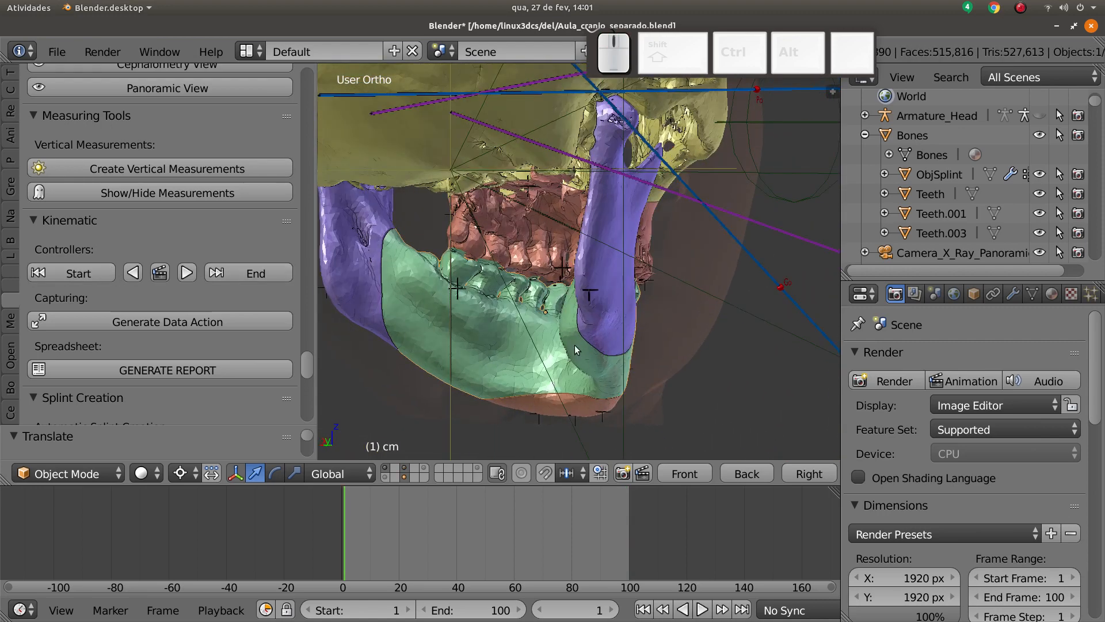
pyautogui.press('z')
pyautogui.press('ctrl+KP_3')
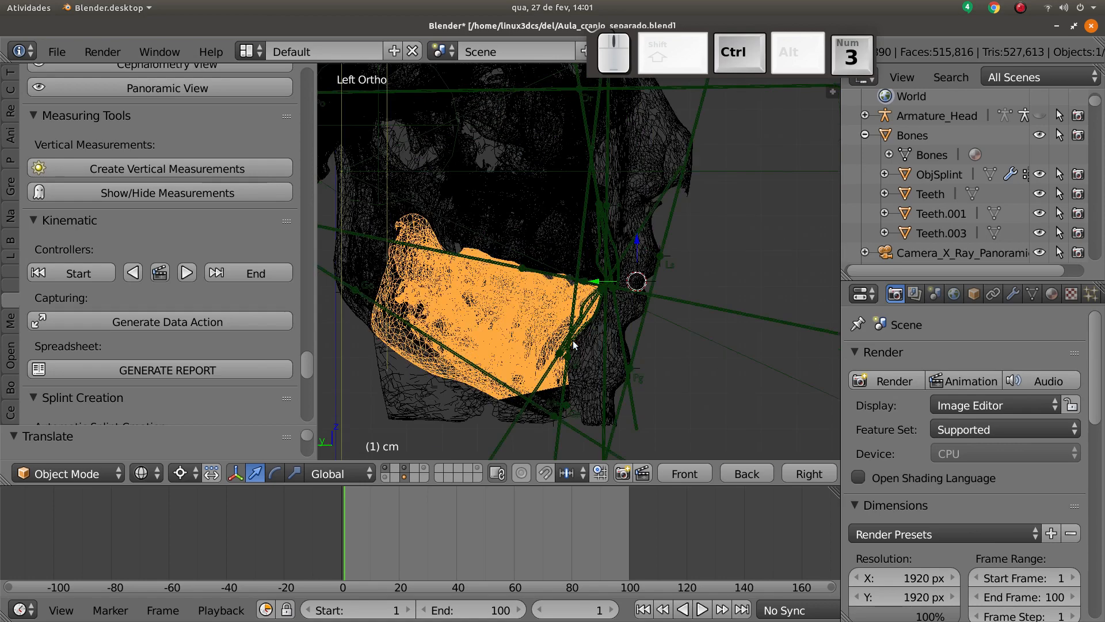
pyautogui.press('z')
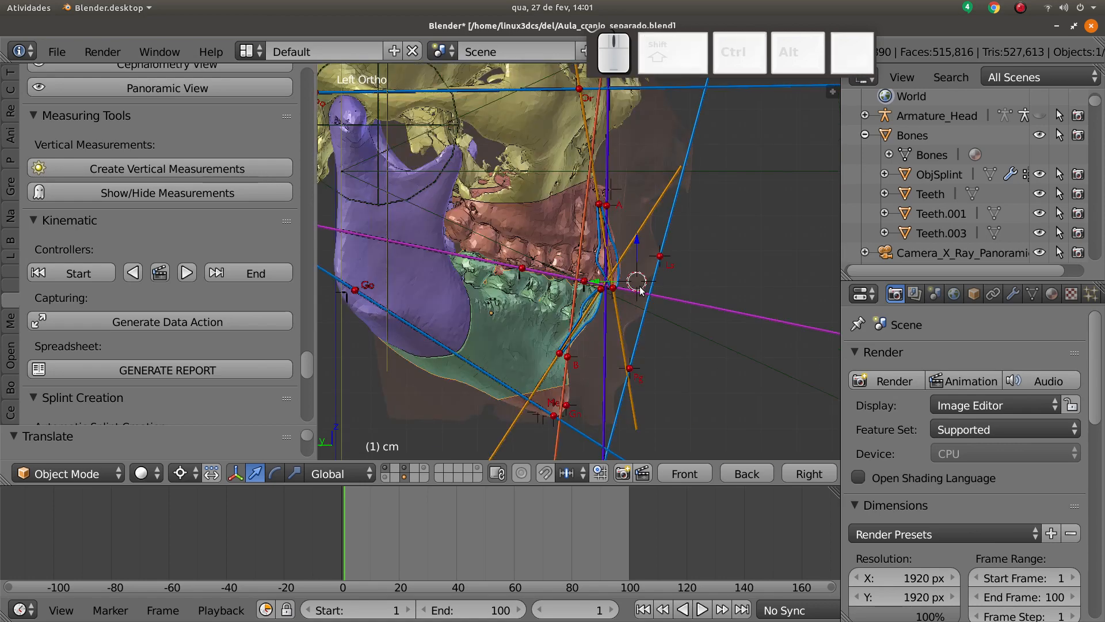
pyautogui.scroll(2, 580, 319)
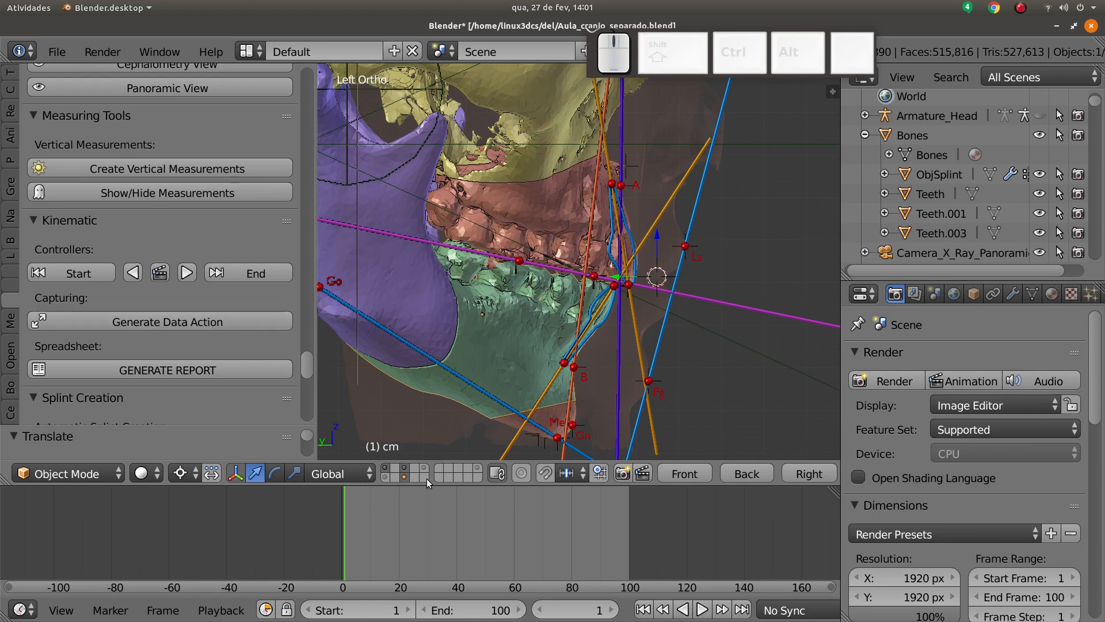
# Step: Keyframe the central mandible segment at frame 1, and at frame 99 move it about 10 units forward and 2 up to meet the maxilla
pyautogui.click(160, 274)
pyautogui.click(256, 273)
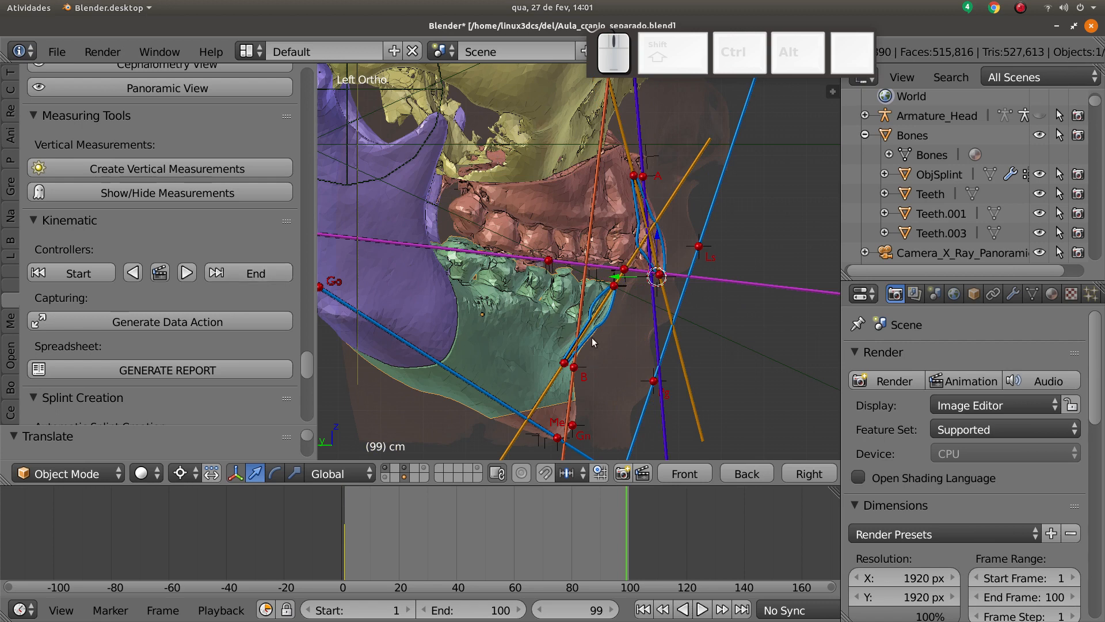
pyautogui.press('g')
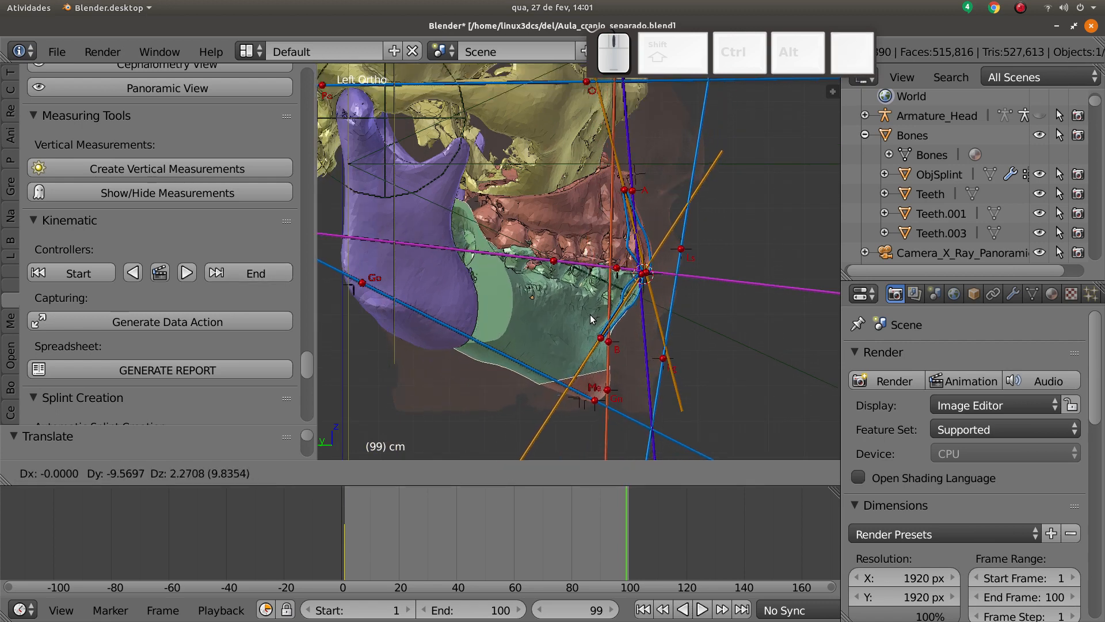
pyautogui.click(593, 320)
pyautogui.scroll(2, 626, 281)
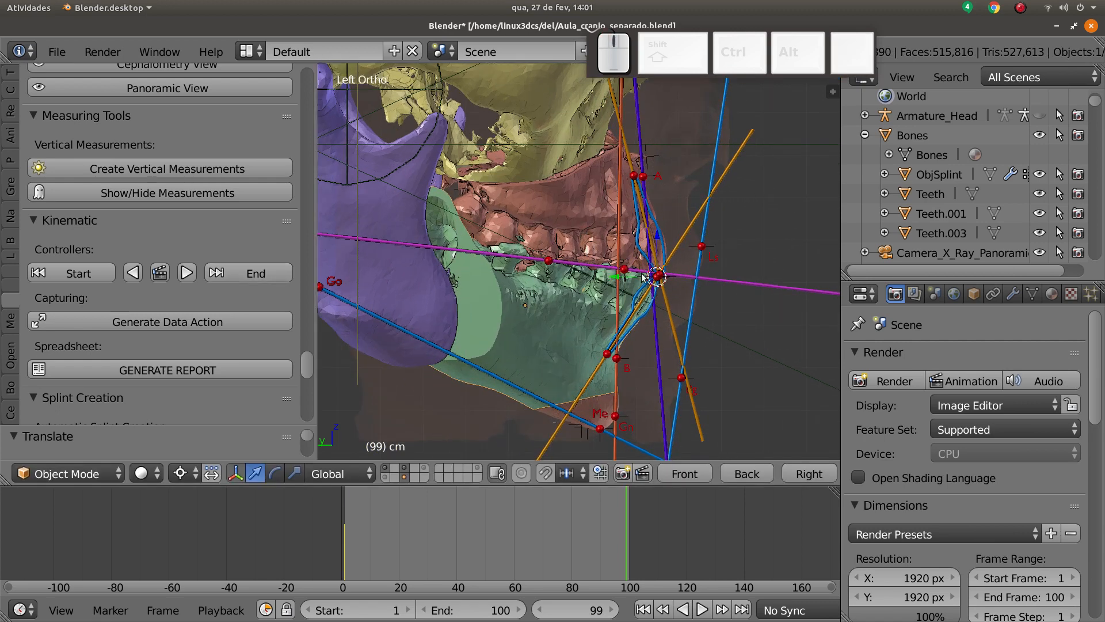
# Step: Rotate the central mandible segment about -7 degrees around the 3D cursor, keyframe it at frame 99 and scrub the timeline to check the movement
pyautogui.press('r')
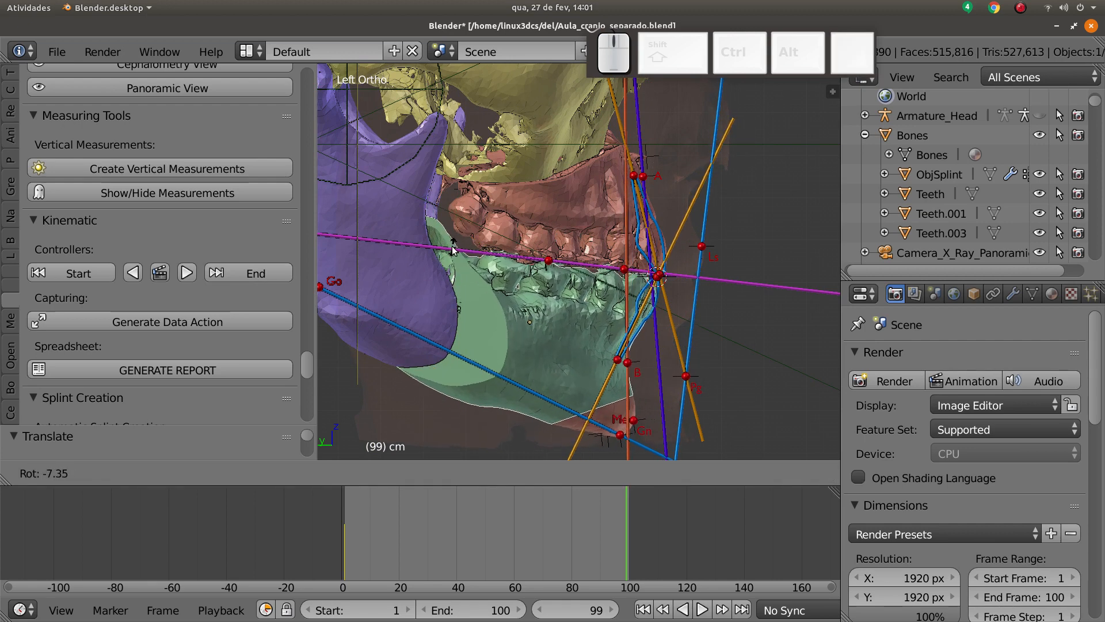
pyautogui.click(452, 249)
pyautogui.scroll(-1, 576, 283)
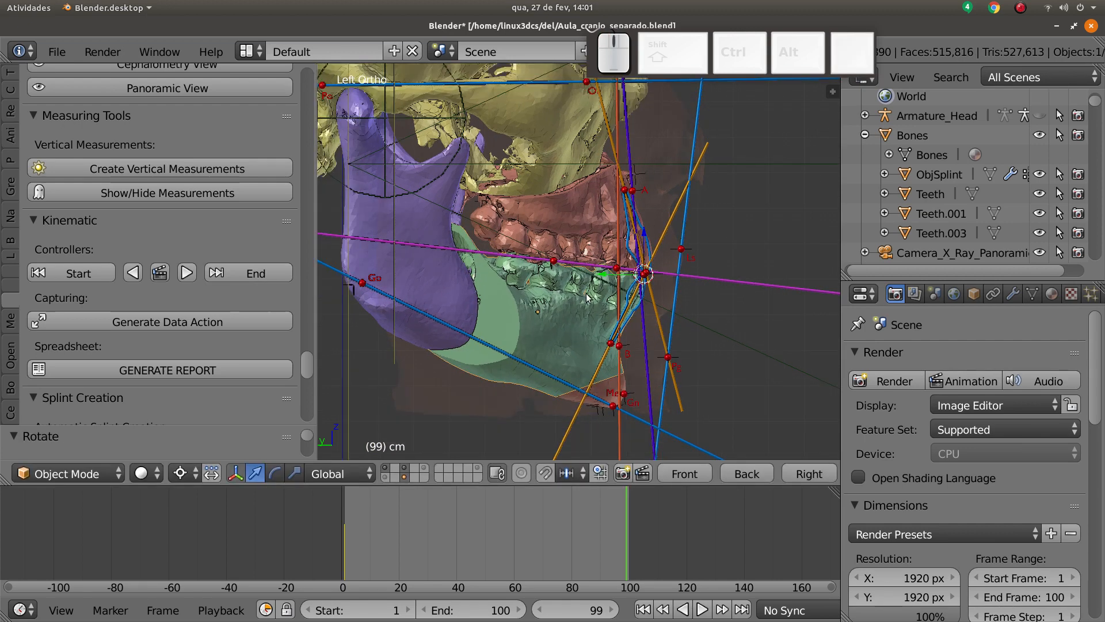
pyautogui.keyDown('shift'); pyautogui.moveTo(548, 321); pyautogui.dragTo(527, 325, button='middle'); pyautogui.keyUp('shift')
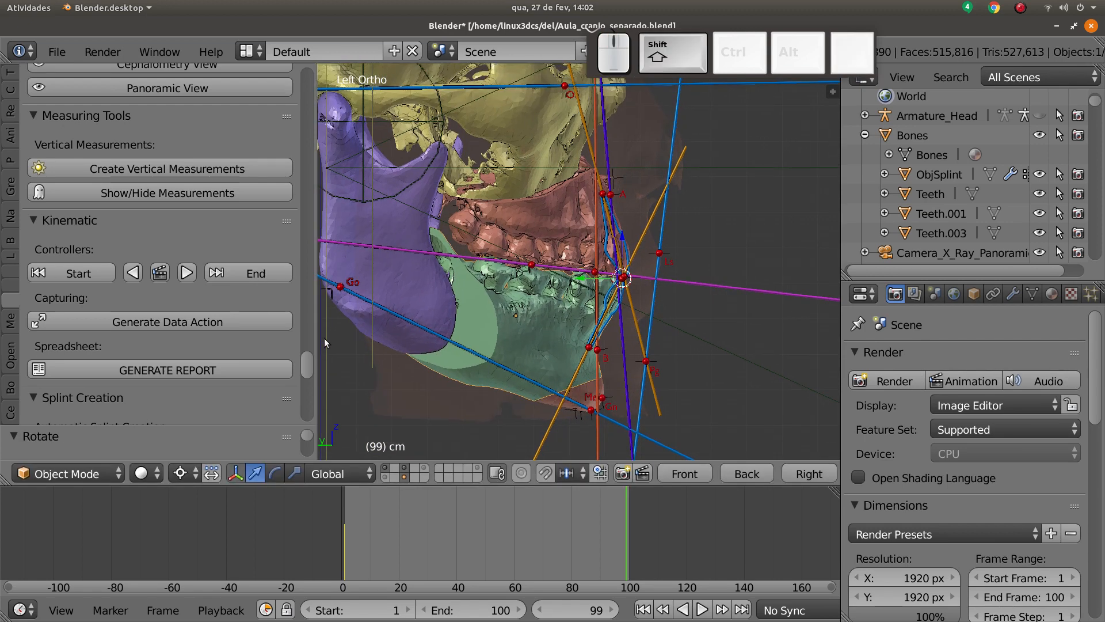
pyautogui.click(160, 274)
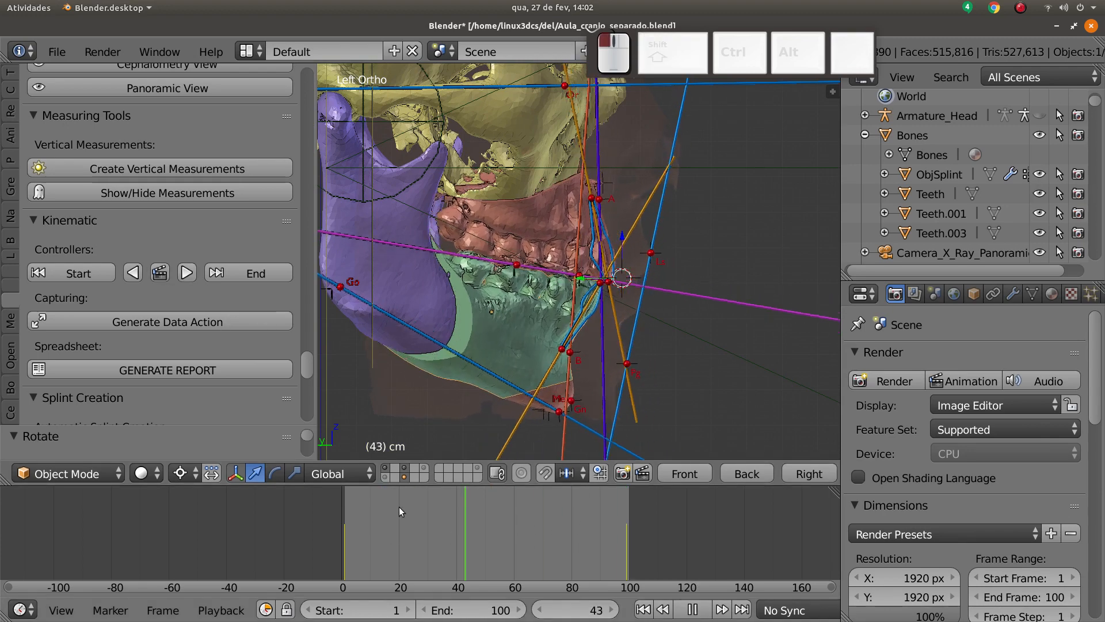
pyautogui.moveTo(348, 578); pyautogui.dragTo(545, 555)
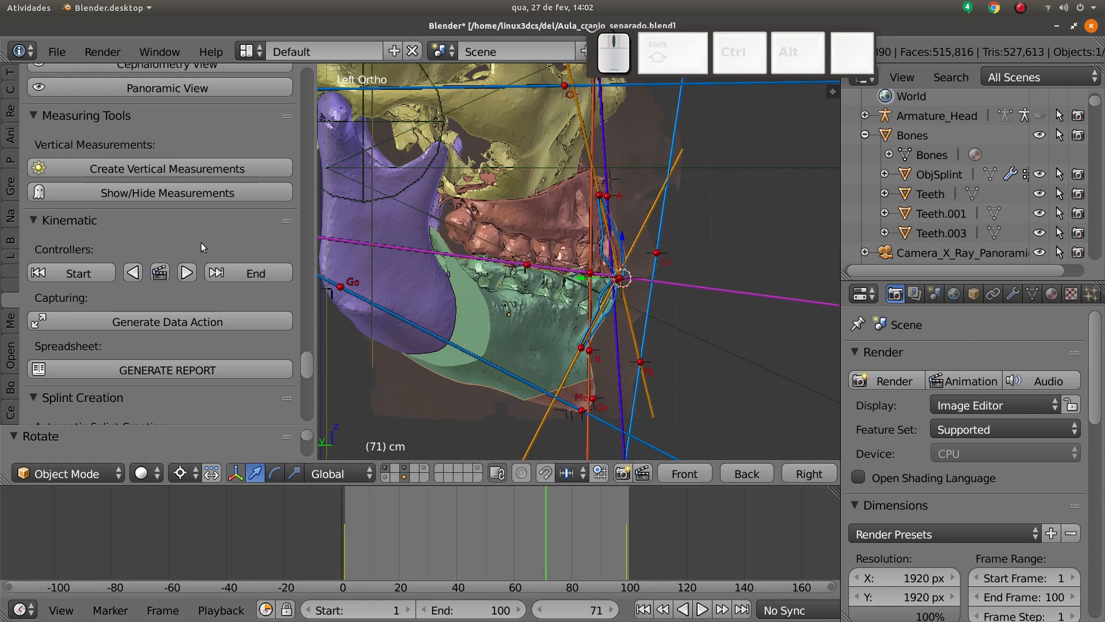
# Step: Select the chin segment at frame 1 and keyframe its starting pose in the shaded left orthographic view
pyautogui.click(69, 275)
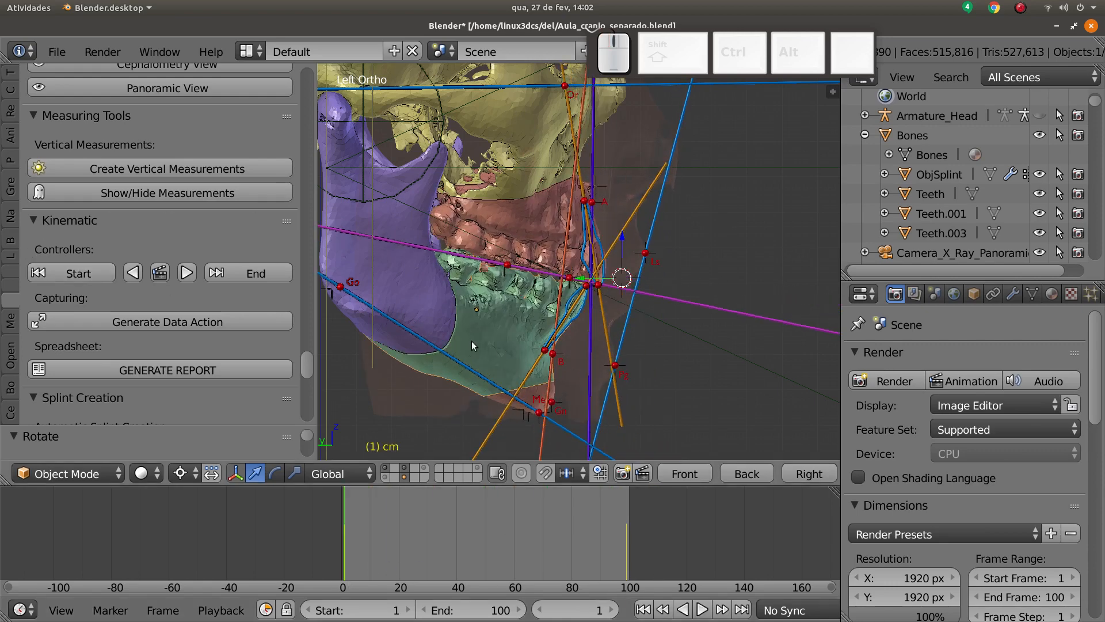
pyautogui.moveTo(474, 346); pyautogui.dragTo(571, 337, button='middle')
pyautogui.rightClick(550, 381)
pyautogui.press('z')
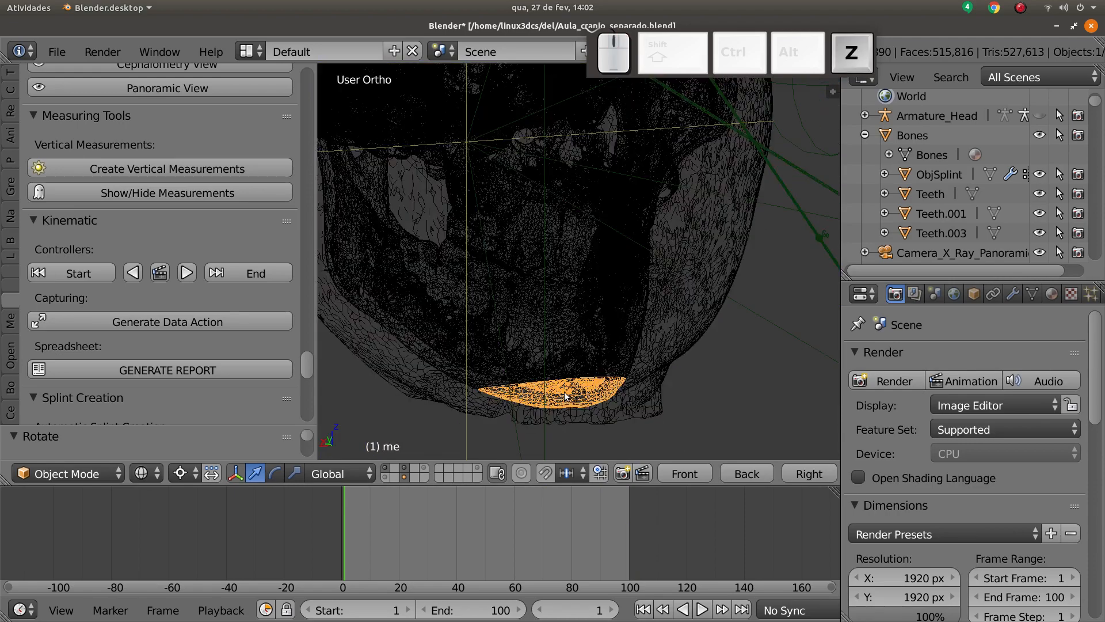
pyautogui.scroll(2, 547, 386)
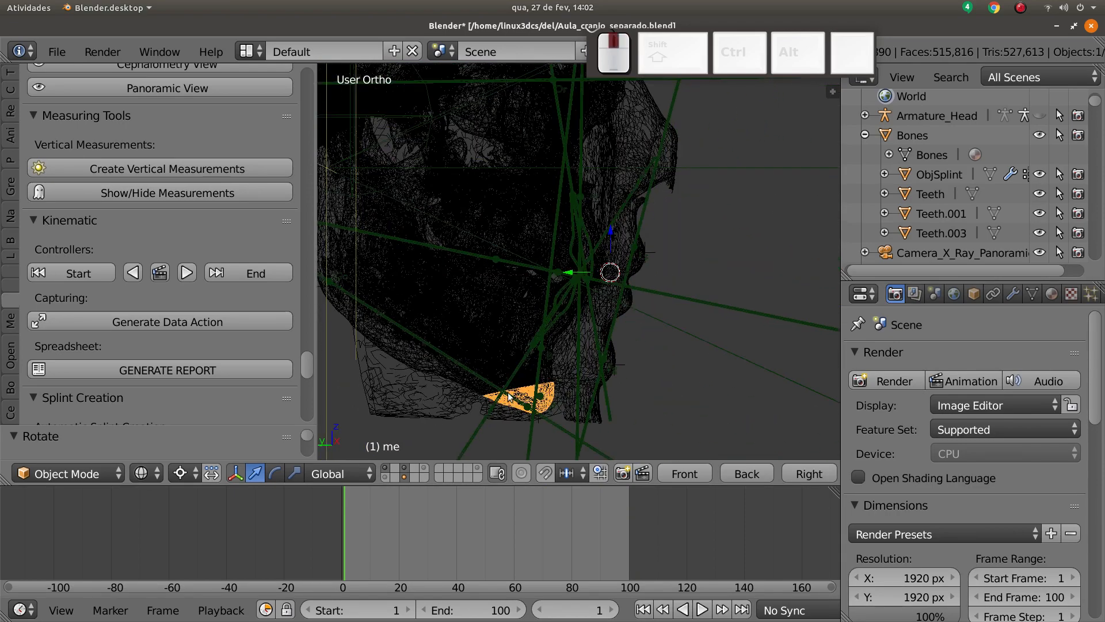
pyautogui.hotkey('shift', 'z')
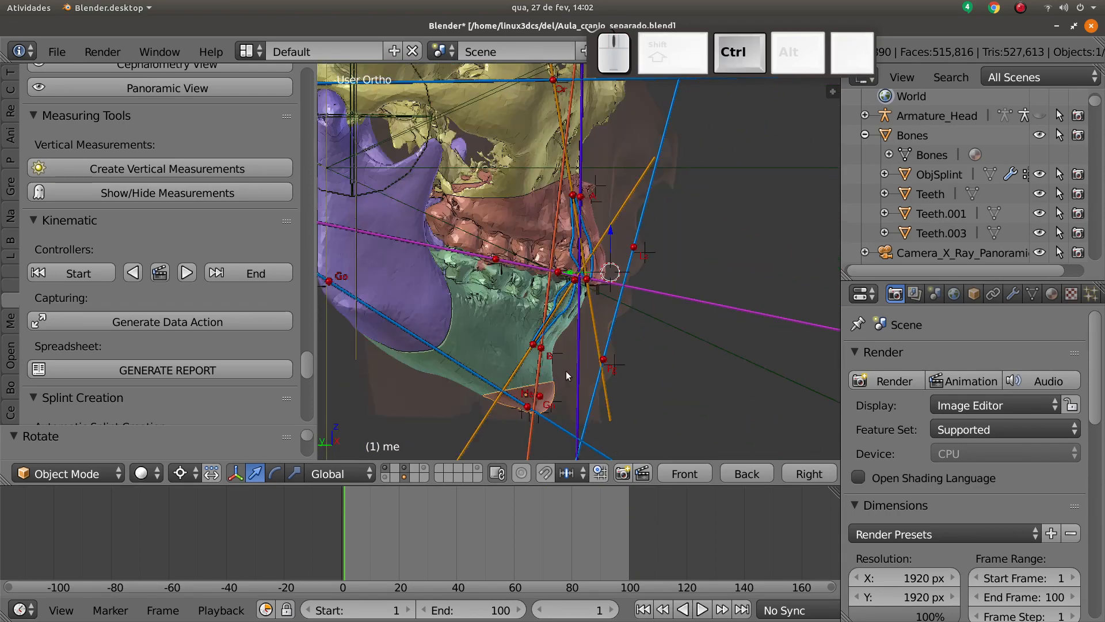
pyautogui.press('ctrl+KP_3')
pyautogui.keyDown('shift'); pyautogui.moveTo(566, 377); pyautogui.dragTo(591, 323, button='middle'); pyautogui.keyUp('shift')
pyautogui.scroll(1, 591, 322)
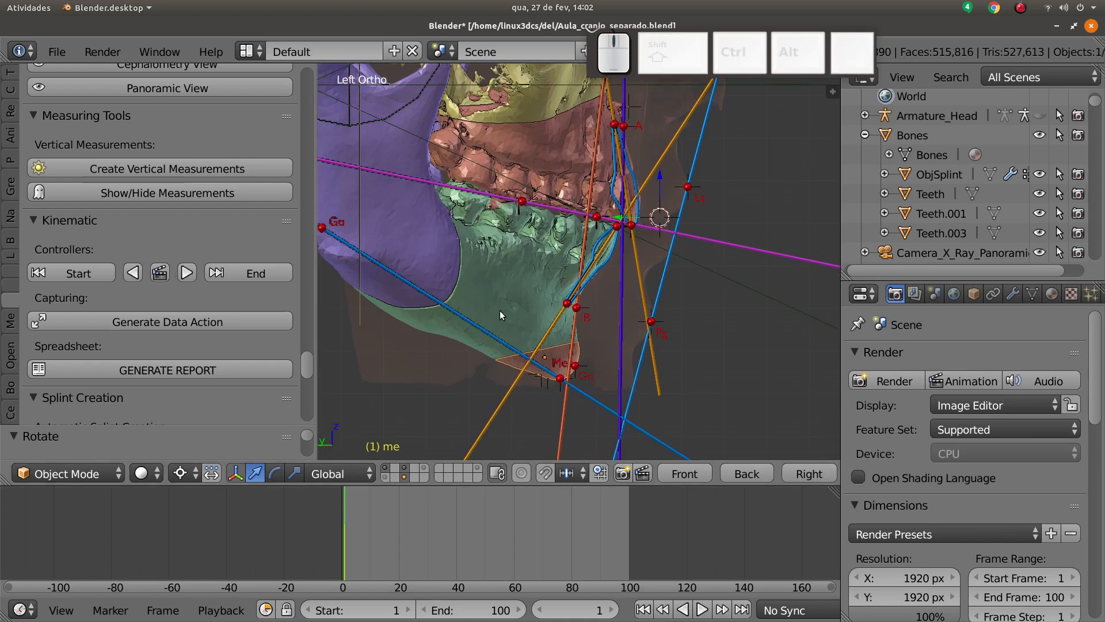
pyautogui.click(160, 273)
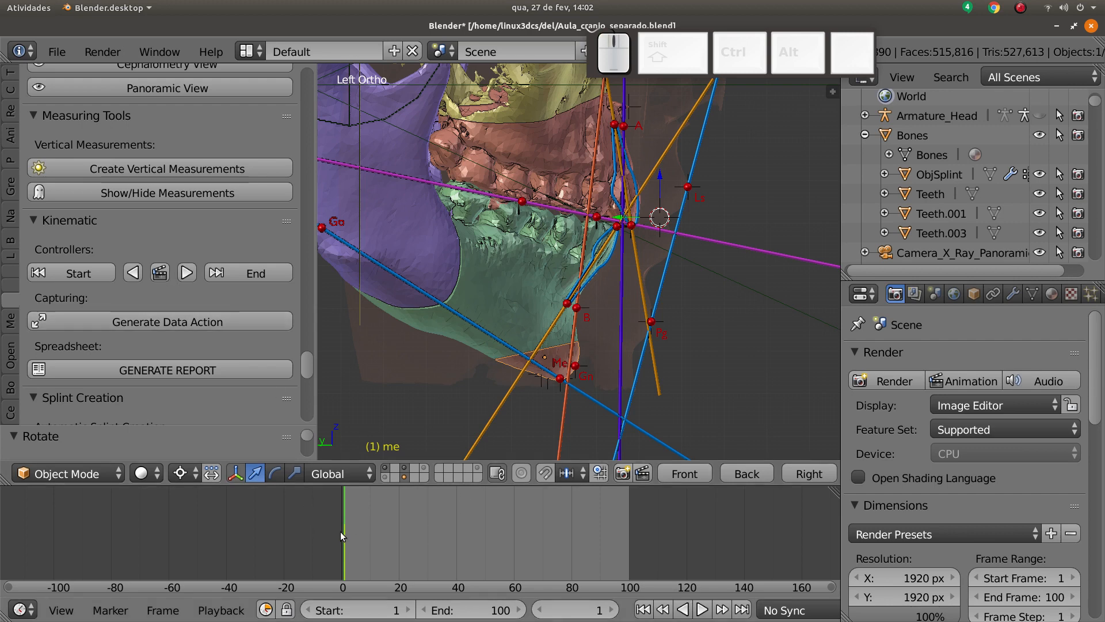
# Step: Try moving the chin segment about 7 units forward and up at frame 99, leaving it without a keyframe when changing frames
pyautogui.click(253, 275)
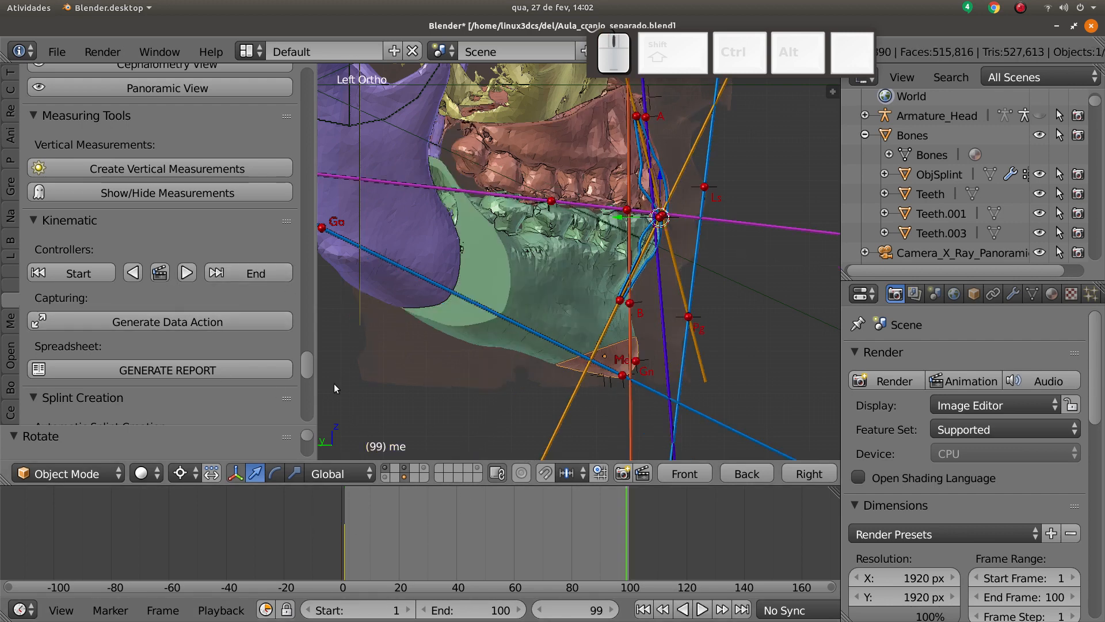
pyautogui.press('g')
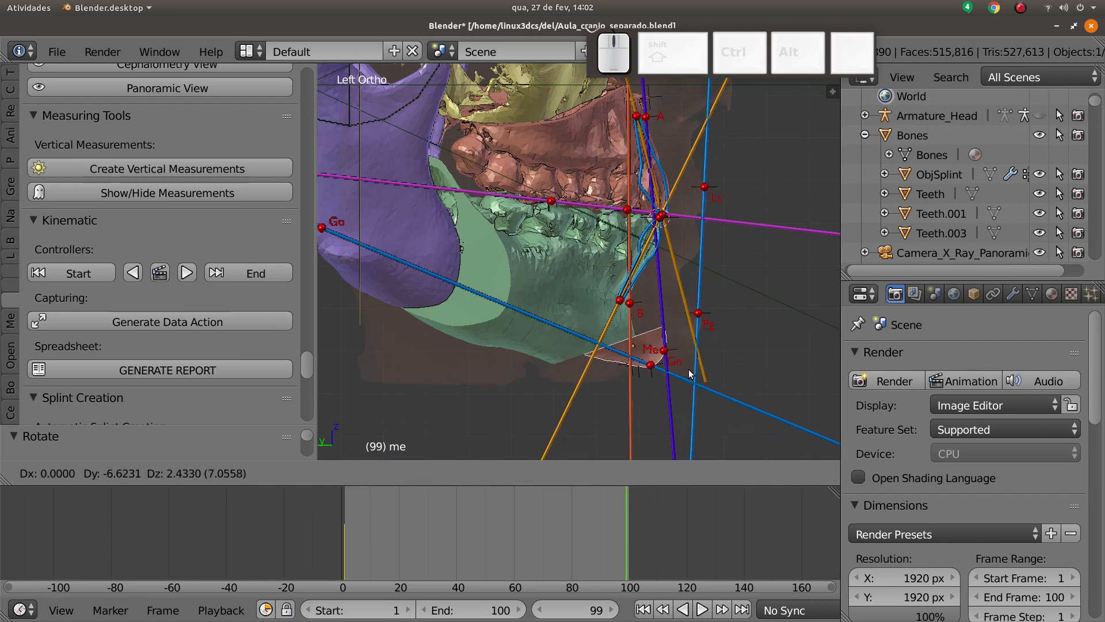
pyautogui.click(690, 374)
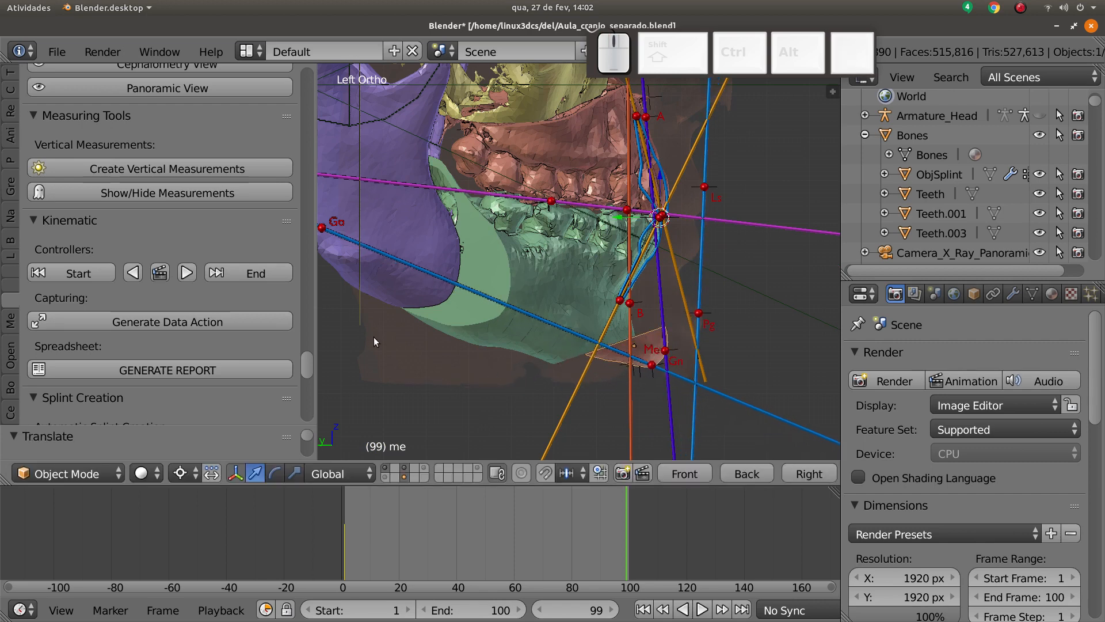
pyautogui.click(187, 273)
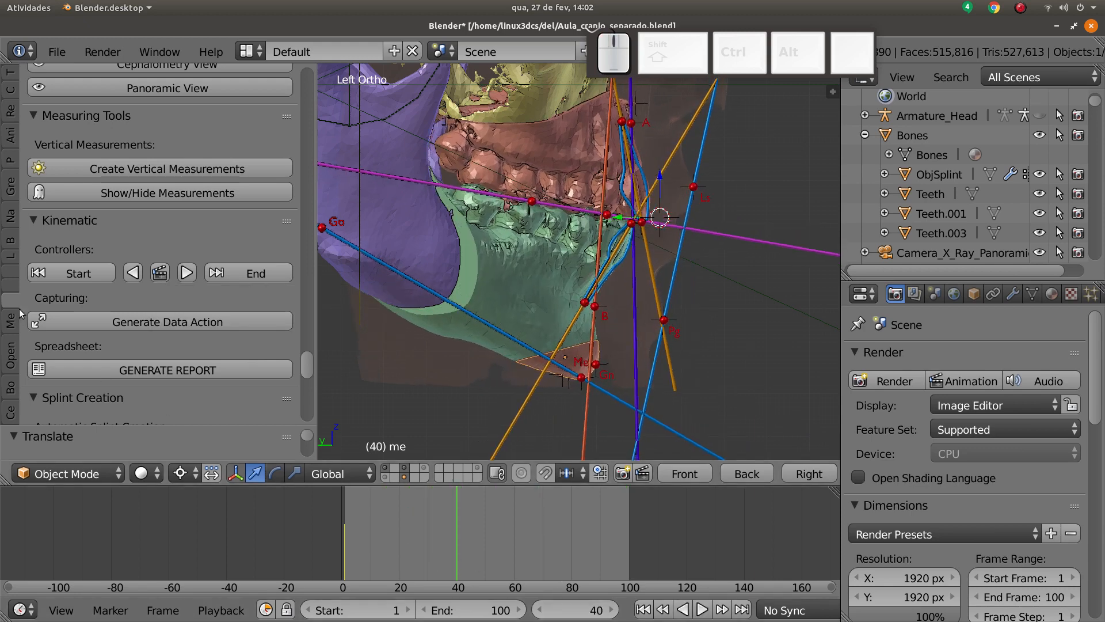
pyautogui.click(74, 273)
# Step: Move the chin segment forward and slightly up at frame 99 and keyframe its final pose
pyautogui.click(250, 272)
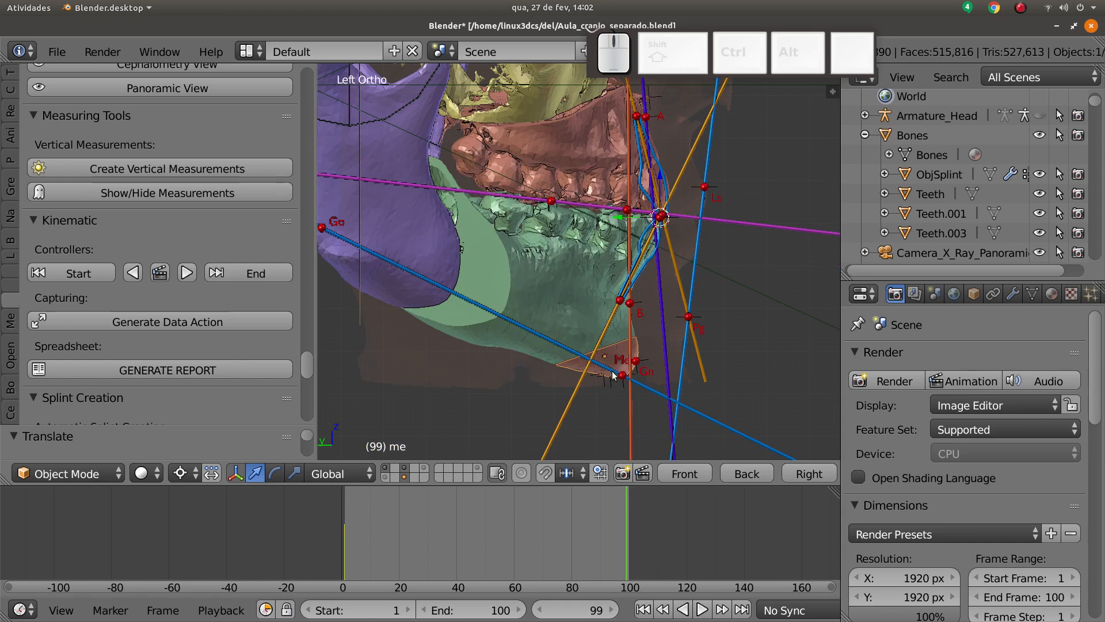
pyautogui.press('g')
pyautogui.rightClick(633, 367)
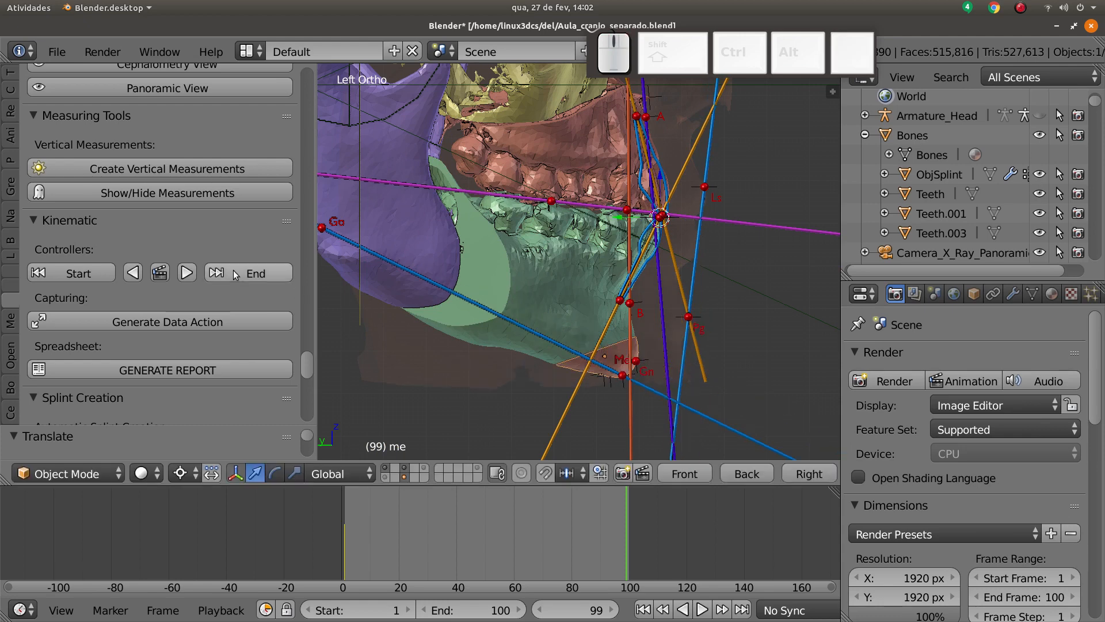
pyautogui.press('g')
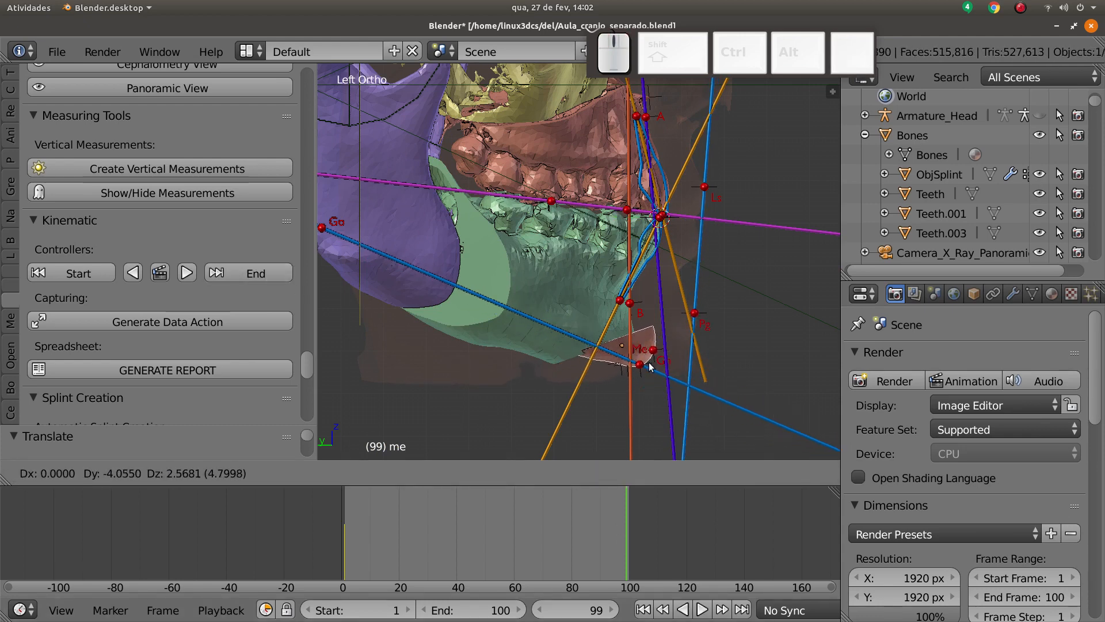
pyautogui.click(651, 369)
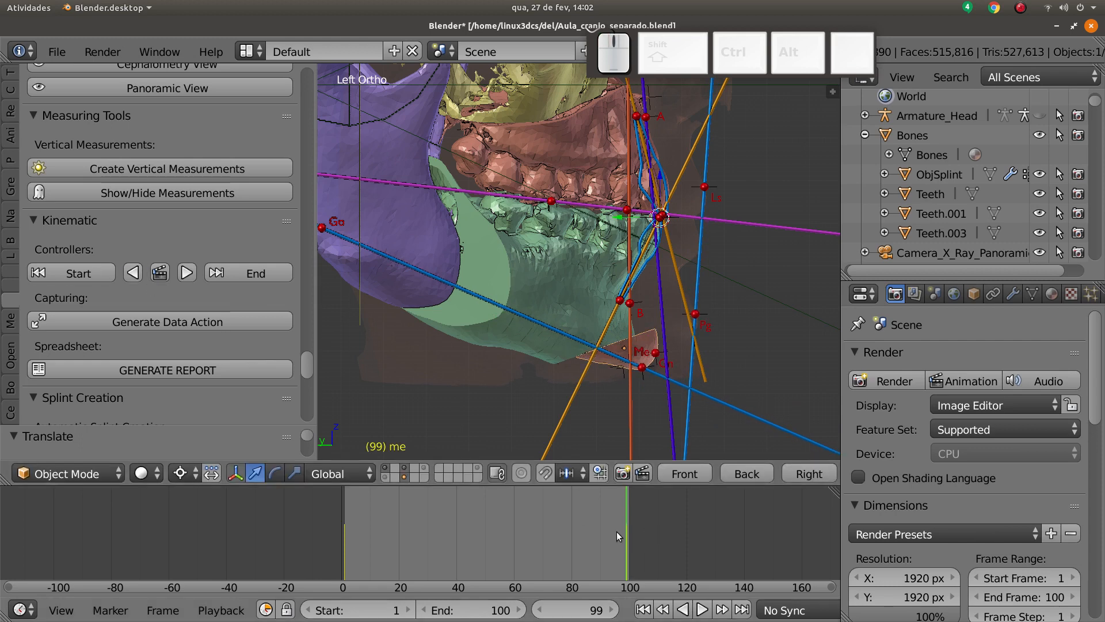
# Step: Scrub the timeline to review the combined jaw and chin movement, and return to frame 1
pyautogui.moveTo(618, 530)
pyautogui.mouseDown()
pyautogui.moveTo(372, 532)
pyautogui.moveTo(514, 531)
pyautogui.moveTo(451, 516)
pyautogui.moveTo(609, 521)
pyautogui.mouseUp()
pyautogui.scroll(-4, 553, 288)
pyautogui.keyDown('shift'); pyautogui.moveTo(577, 269); pyautogui.dragTo(575, 309, button='middle'); pyautogui.keyUp('shift')
pyautogui.moveTo(599, 527); pyautogui.dragTo(534, 509)
pyautogui.scroll(-2, 577, 308)
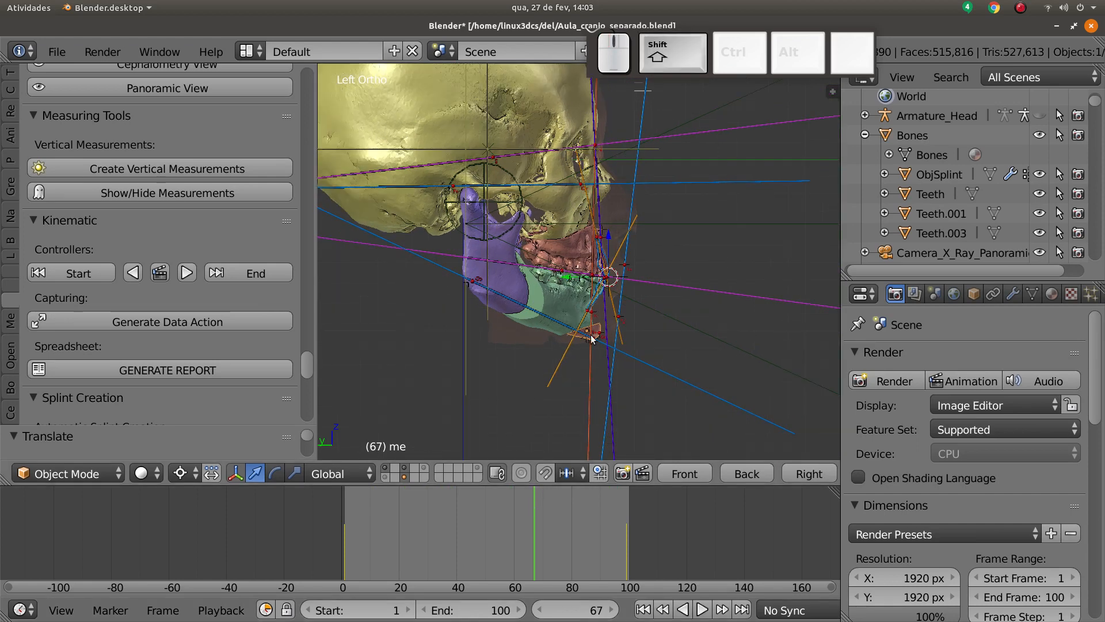
pyautogui.scroll(3, 579, 310)
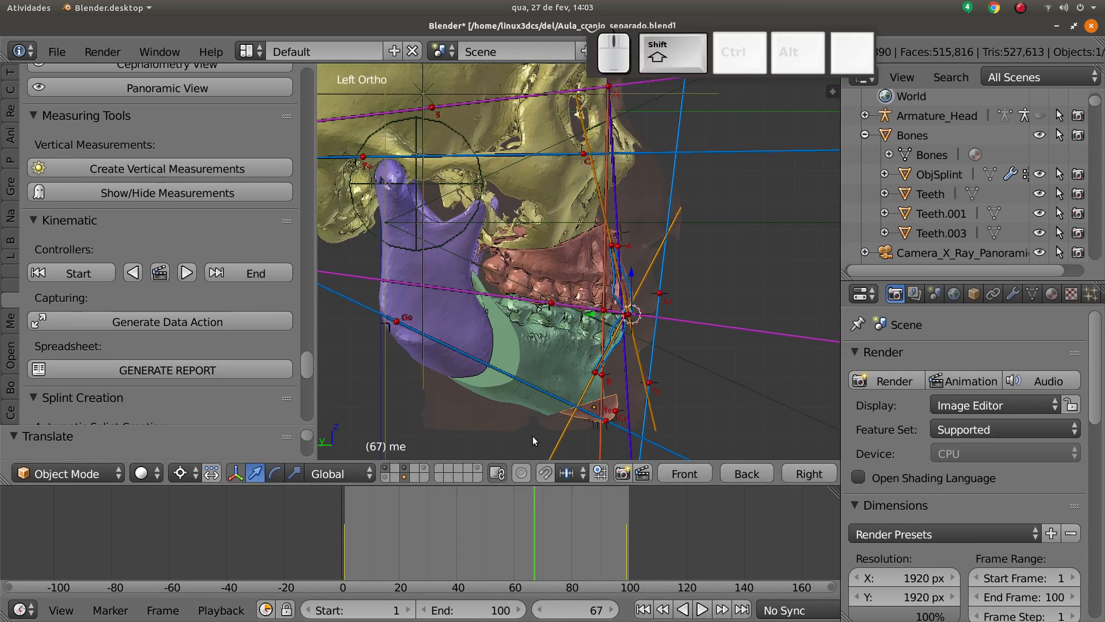
pyautogui.click(80, 274)
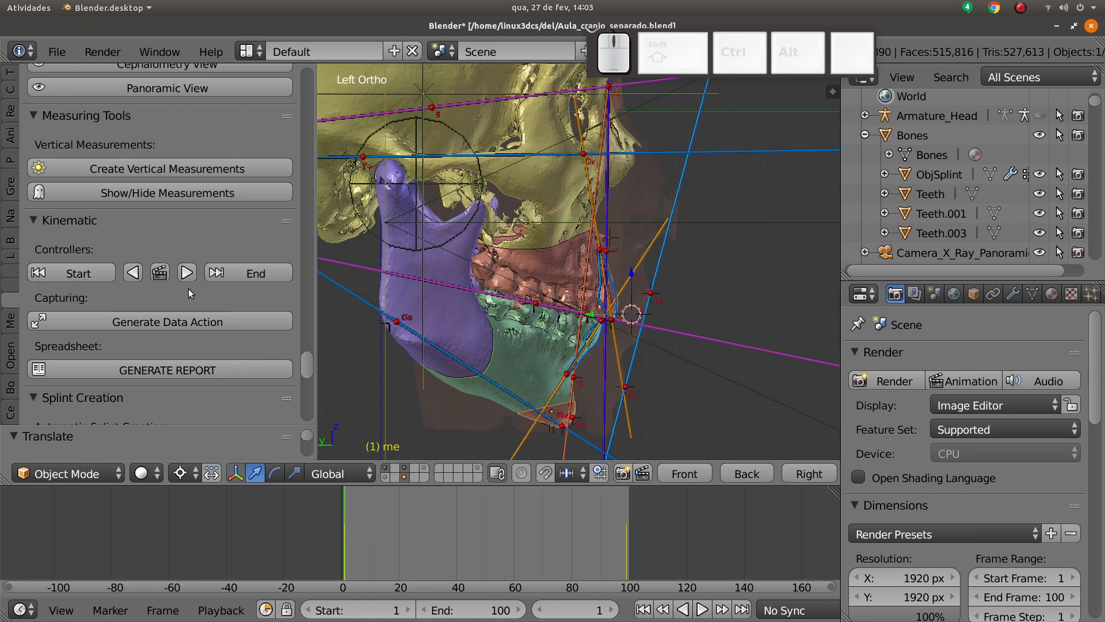
# Step: Show the Cephalometry values in a widened properties region and calculate all the angles at frame 1
pyautogui.press('n')
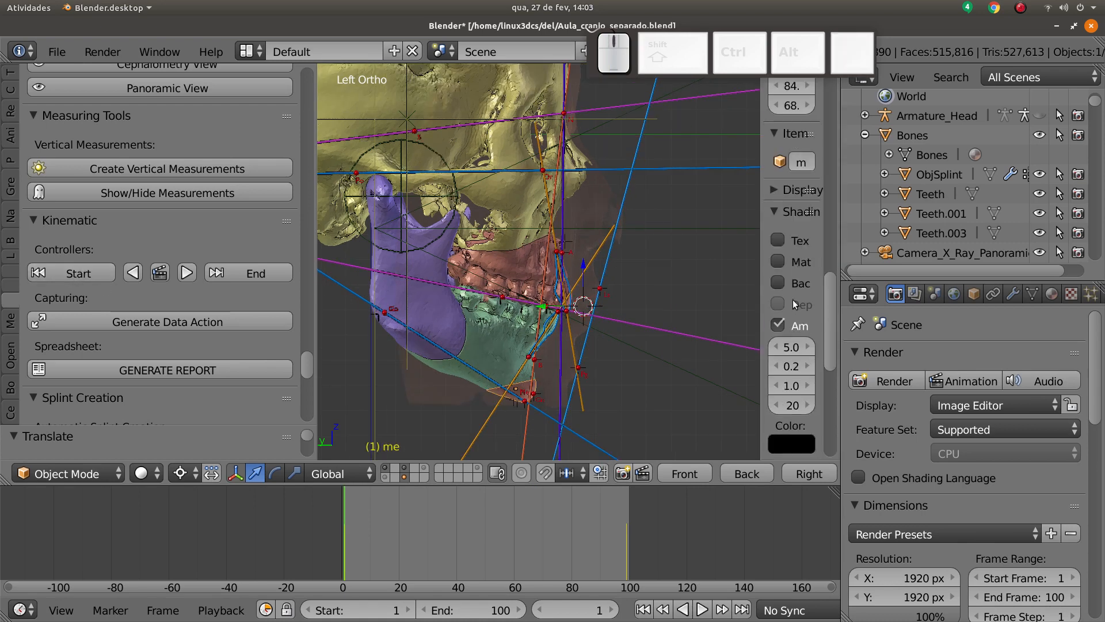
pyautogui.moveTo(760, 300); pyautogui.dragTo(626, 300)
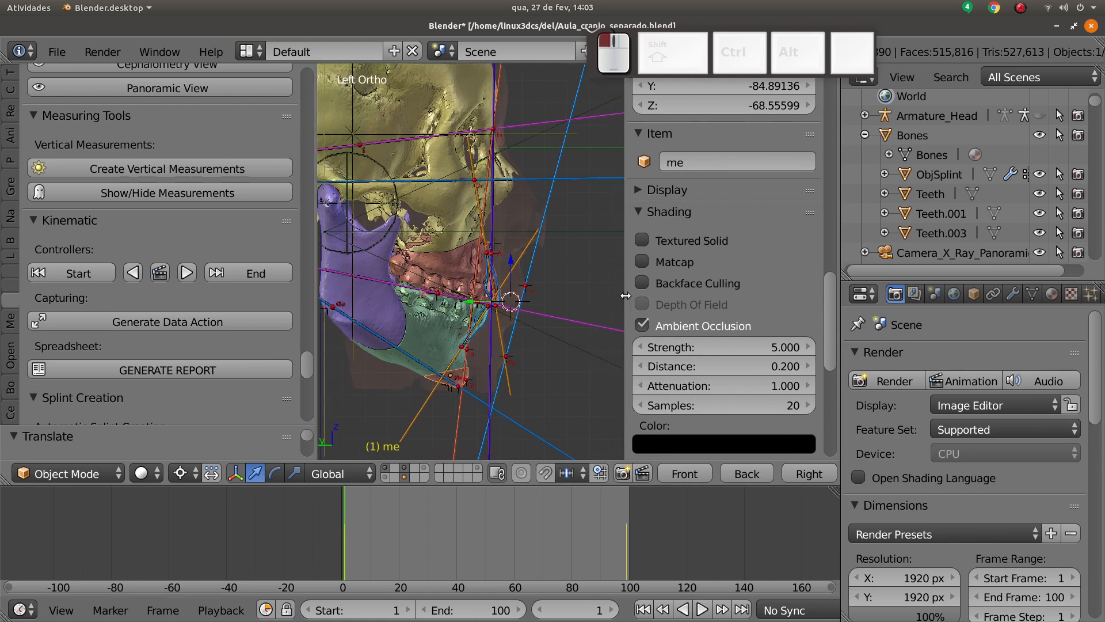
pyautogui.scroll(-12, 719, 323)
pyautogui.scroll(-3, 714, 276)
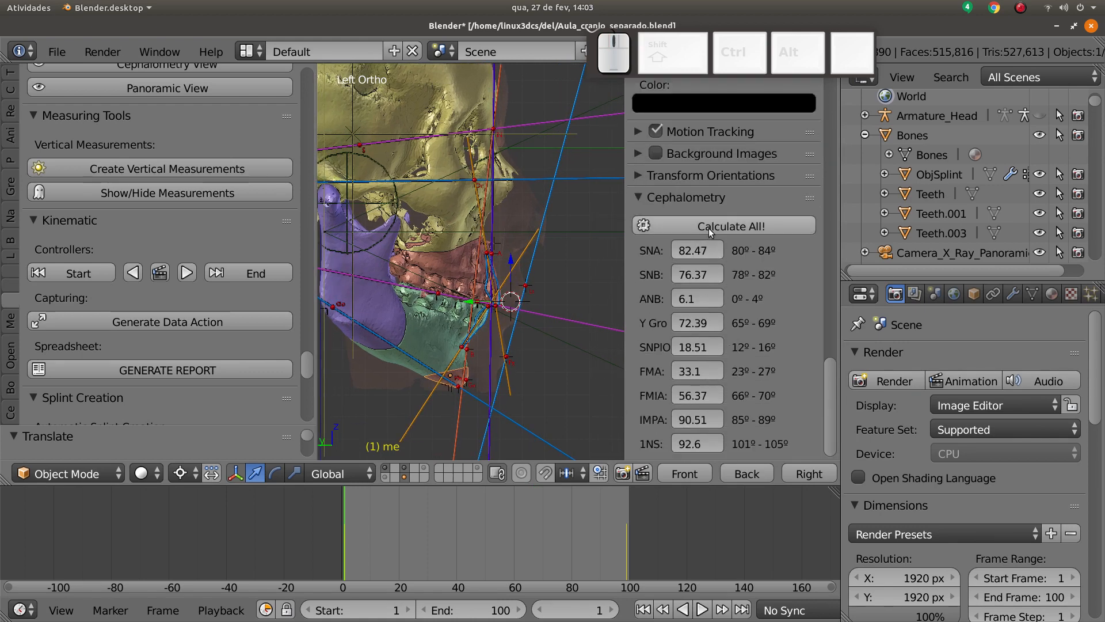
pyautogui.click(712, 231)
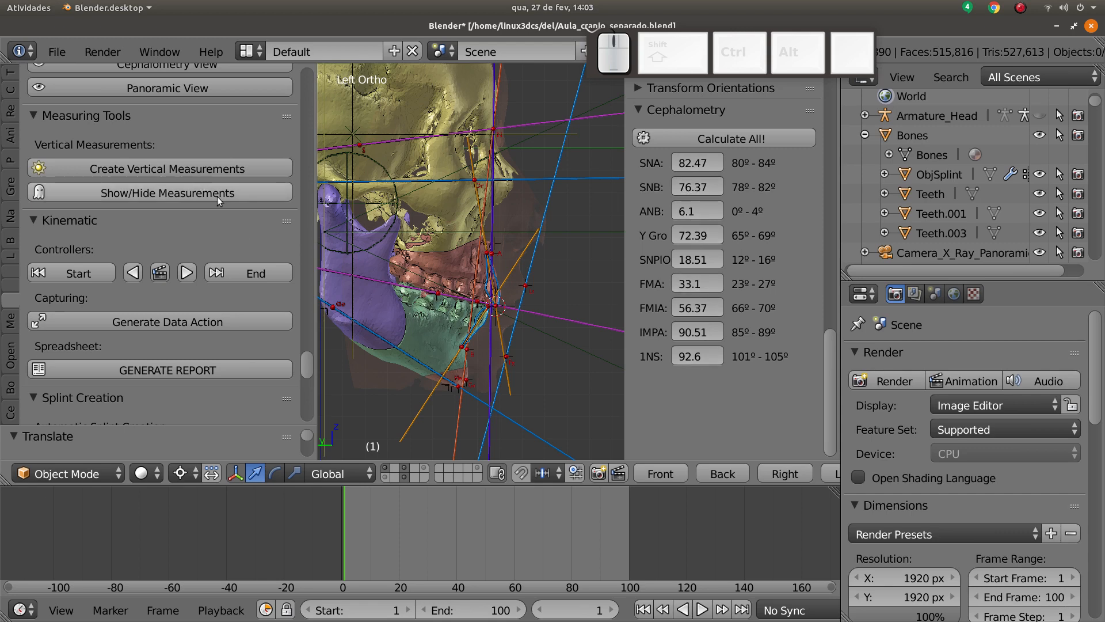
# Step: Recalculate all the cephalometric angles at frame 99 and inspect the tracing around the repositioned jaws
pyautogui.click(256, 274)
pyautogui.click(720, 141)
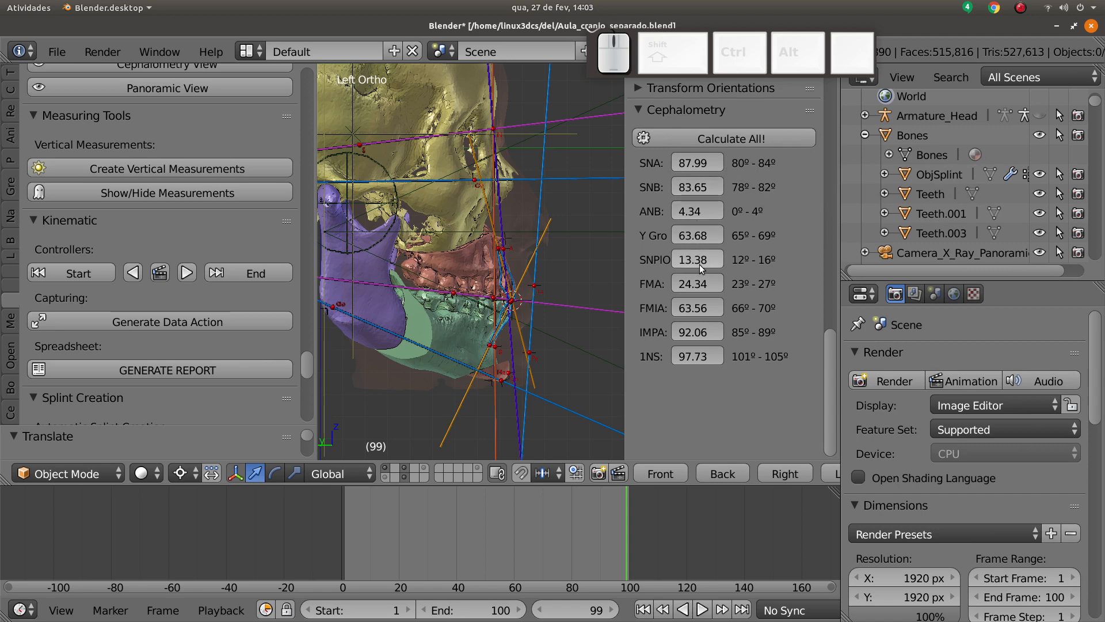
pyautogui.scroll(2, 512, 306)
pyautogui.keyDown('shift'); pyautogui.moveTo(579, 314); pyautogui.dragTo(556, 281, button='middle'); pyautogui.keyUp('shift')
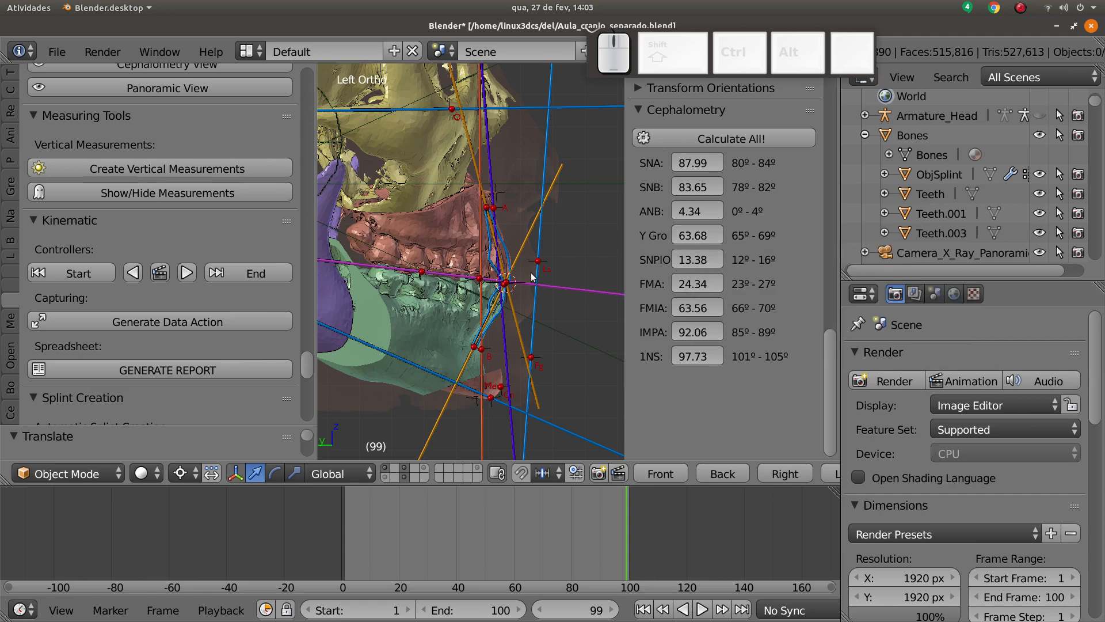
pyautogui.keyDown('shift'); pyautogui.moveTo(525, 268); pyautogui.dragTo(525, 295, button='middle'); pyautogui.keyUp('shift')
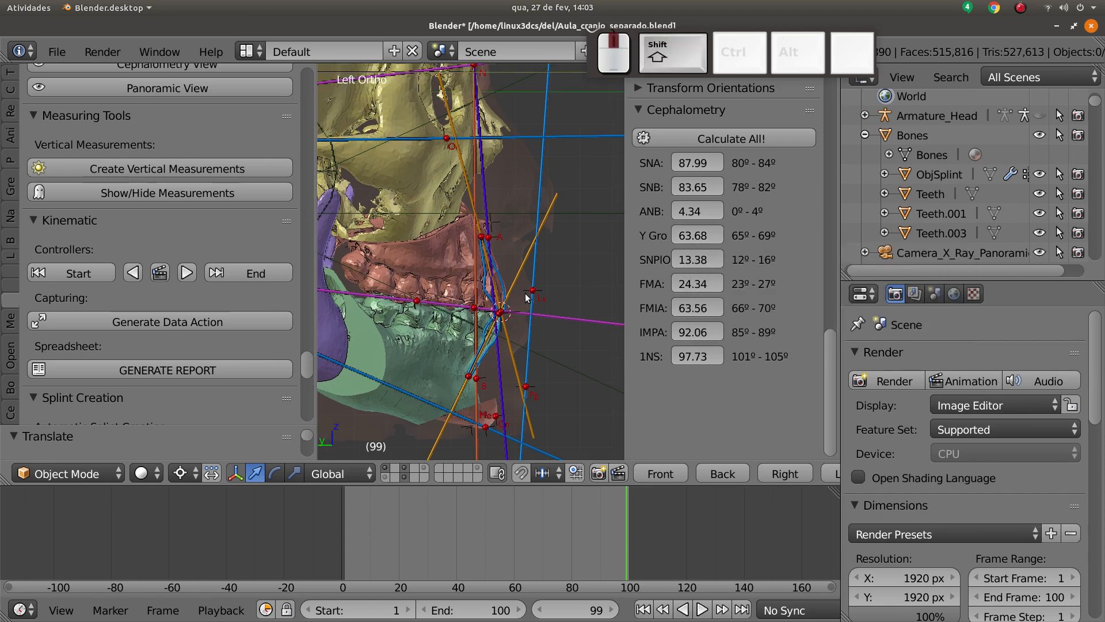
pyautogui.scroll(-2, 516, 261)
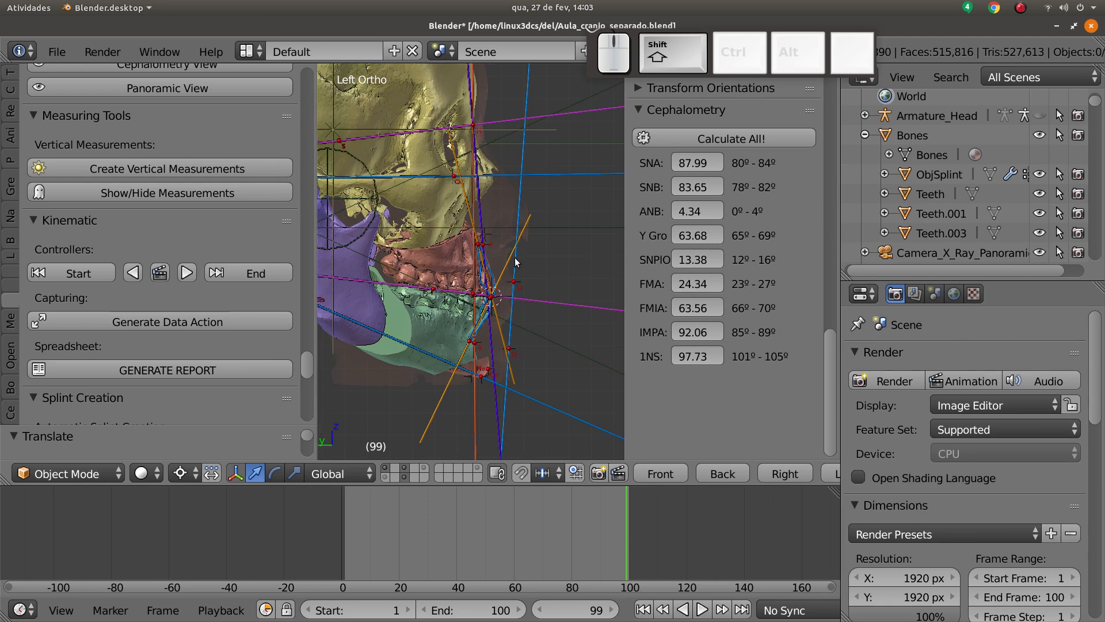
pyautogui.scroll(-2, 469, 282)
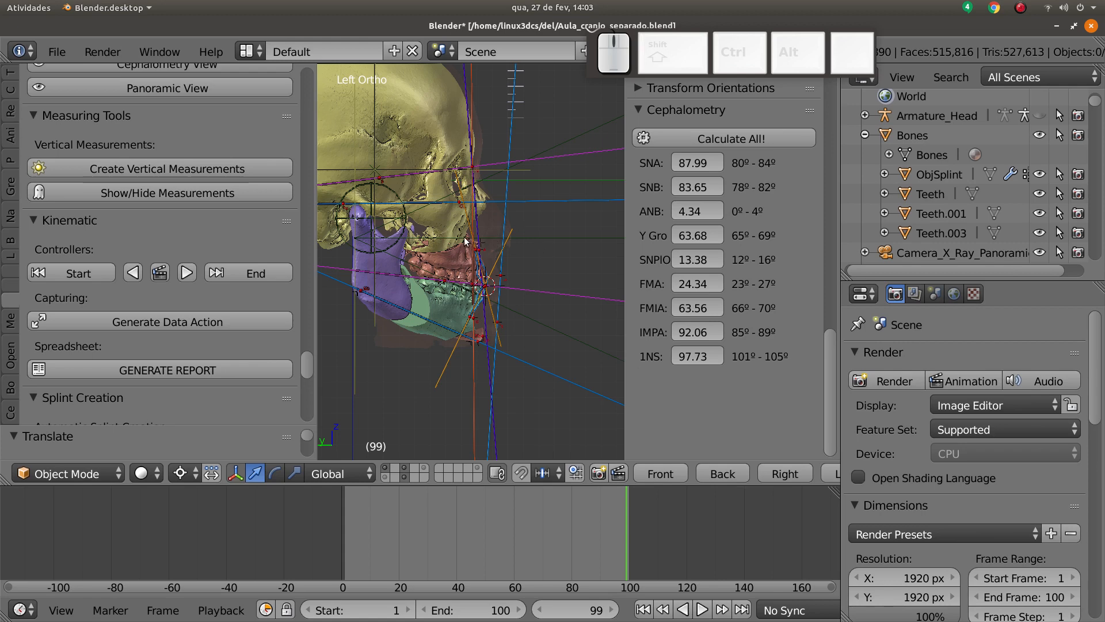
pyautogui.click(1049, 76)
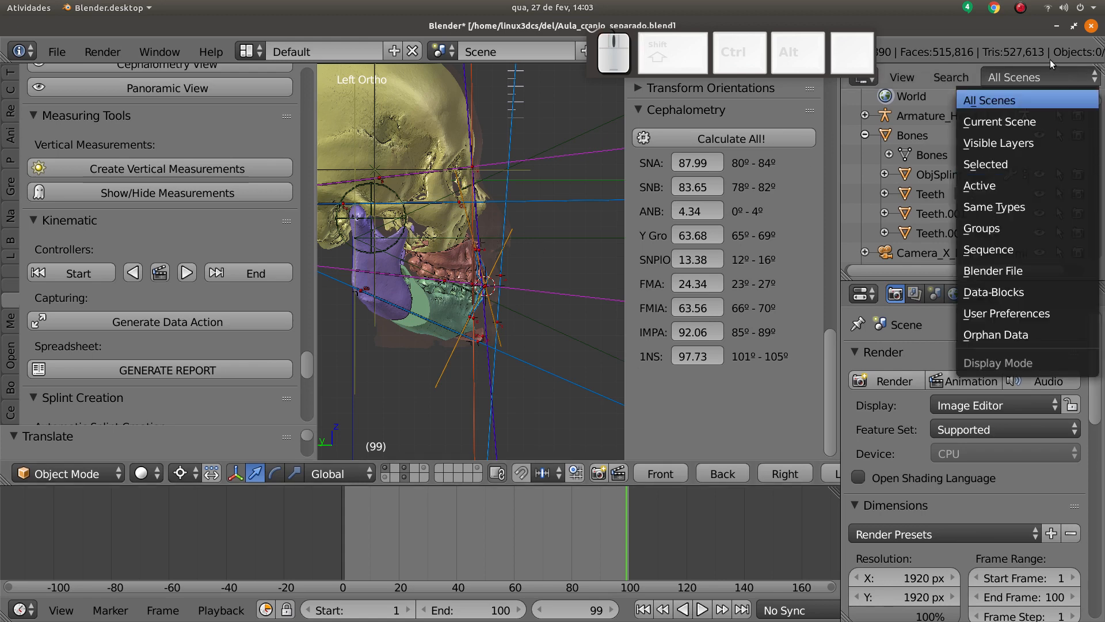
# Step: List the scene's groups in the outliner and hide the 2D_cephalometry_all and Cameras_X_Ray groups
pyautogui.click(1048, 71)
pyautogui.click(1046, 74)
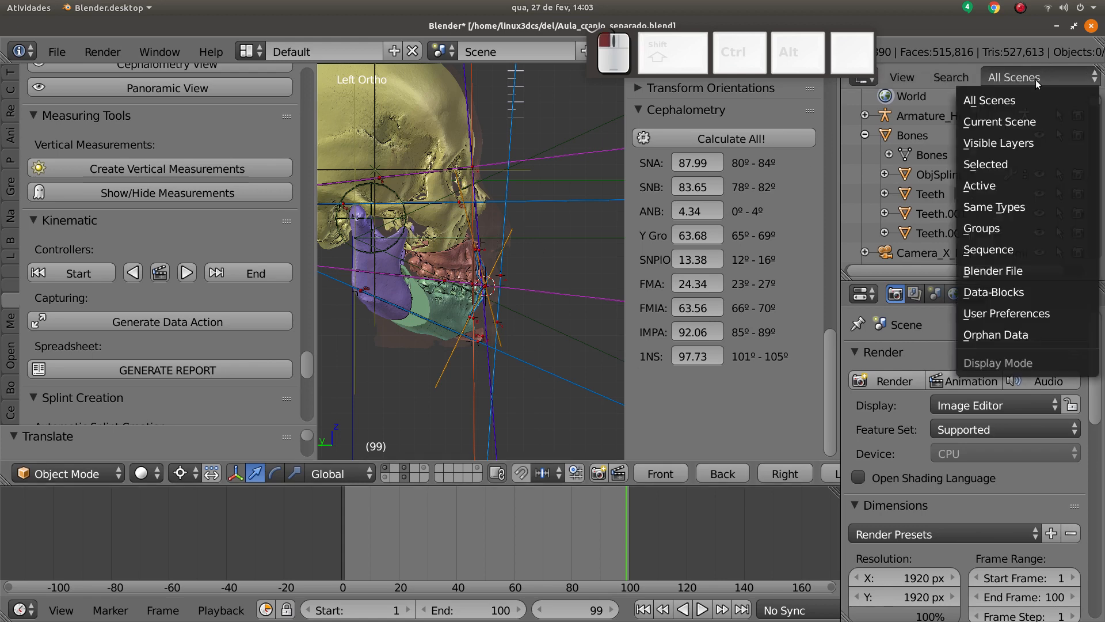
pyautogui.click(1020, 227)
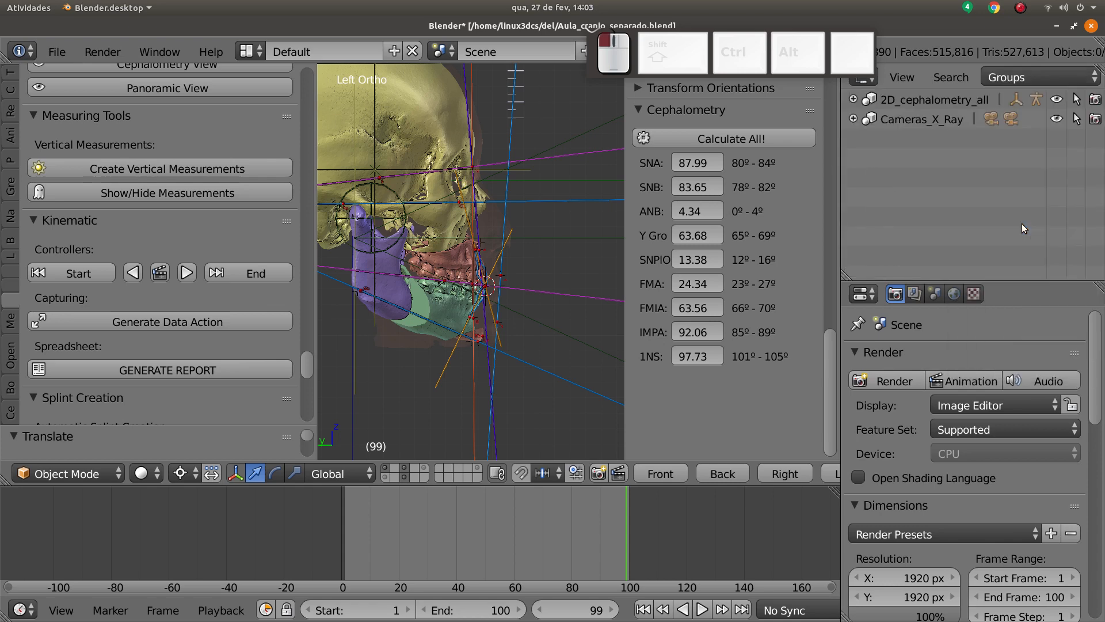
pyautogui.click(1056, 100)
pyautogui.click(1056, 119)
pyautogui.scroll(1, 468, 233)
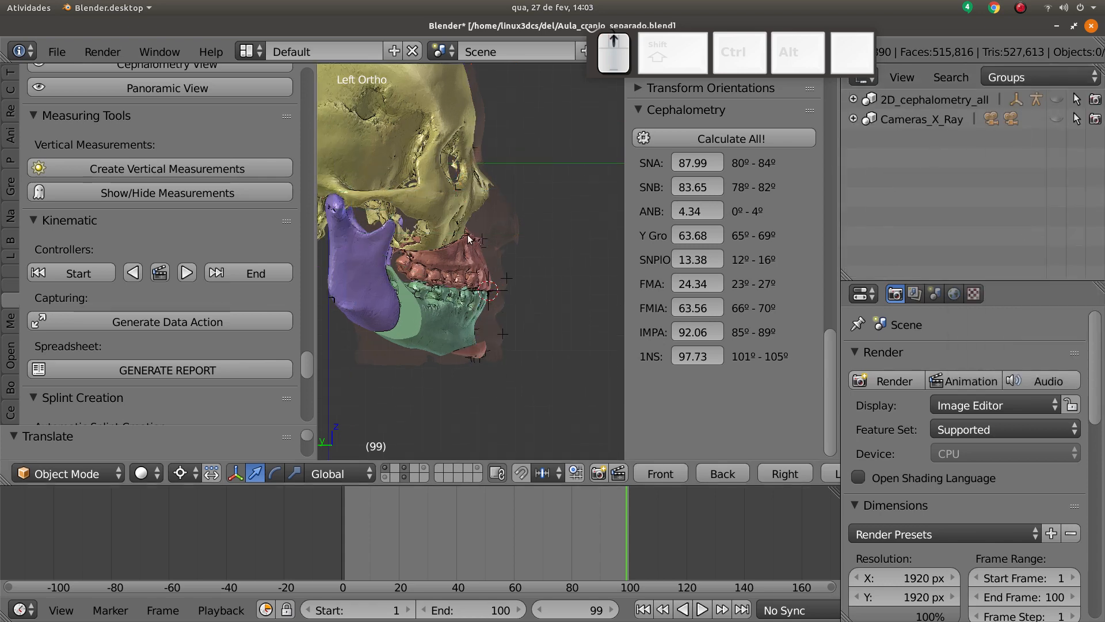
pyautogui.scroll(2, 467, 233)
# Step: Show the soft tissue as solid, scrub the timeline to review the facial change in profile and from the front, and restore the X-ray display
pyautogui.moveTo(579, 530); pyautogui.dragTo(584, 504)
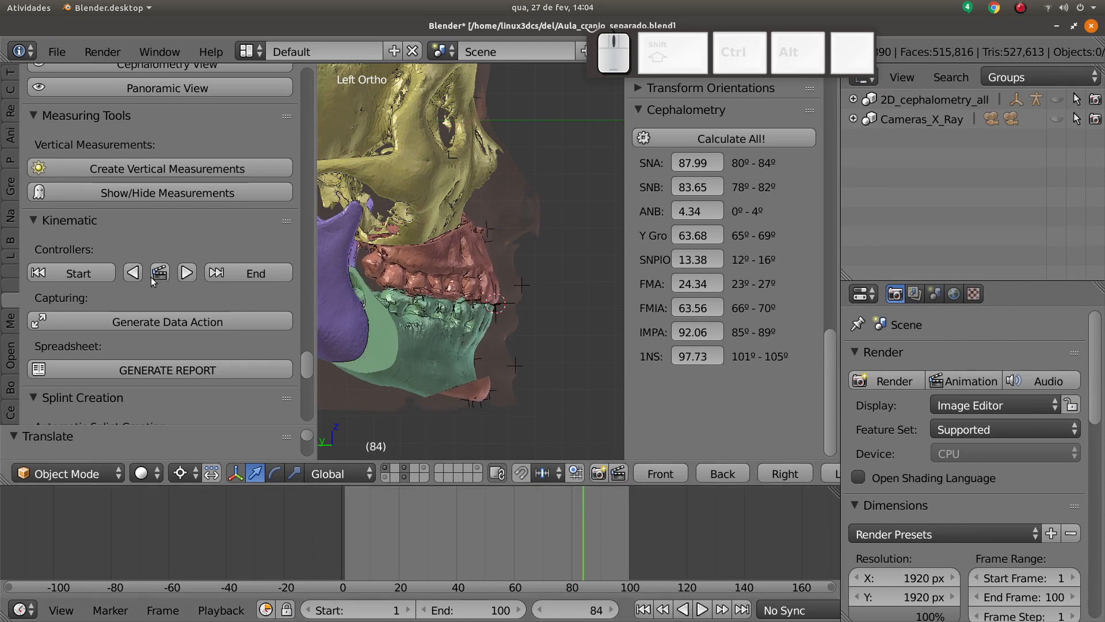
pyautogui.scroll(-5, 178, 313)
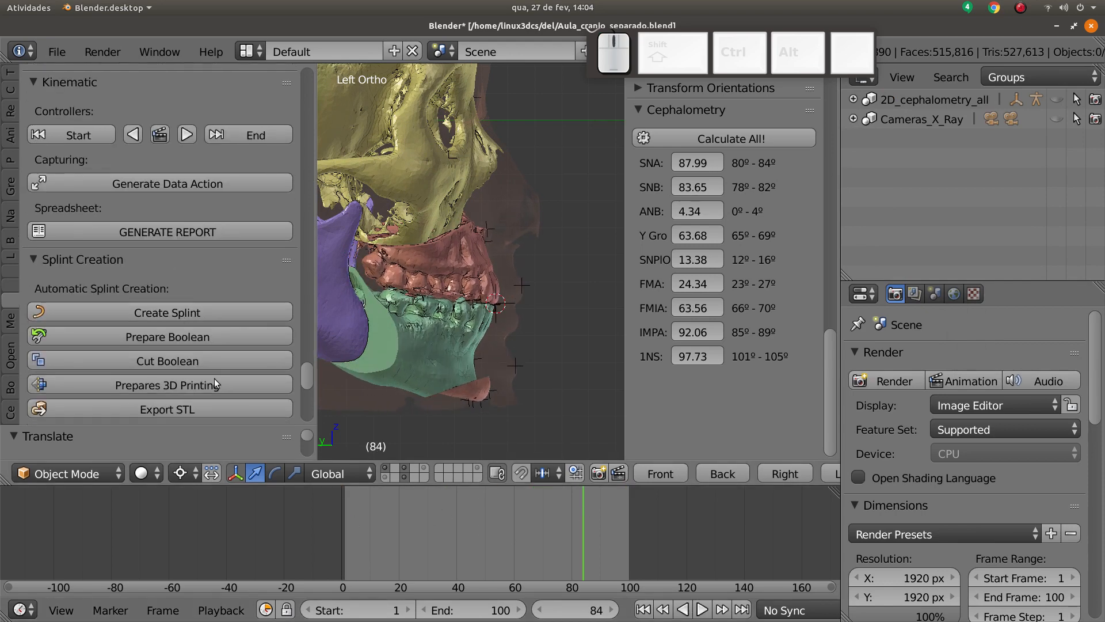
pyautogui.scroll(-2, 178, 337)
pyautogui.scroll(15, 177, 327)
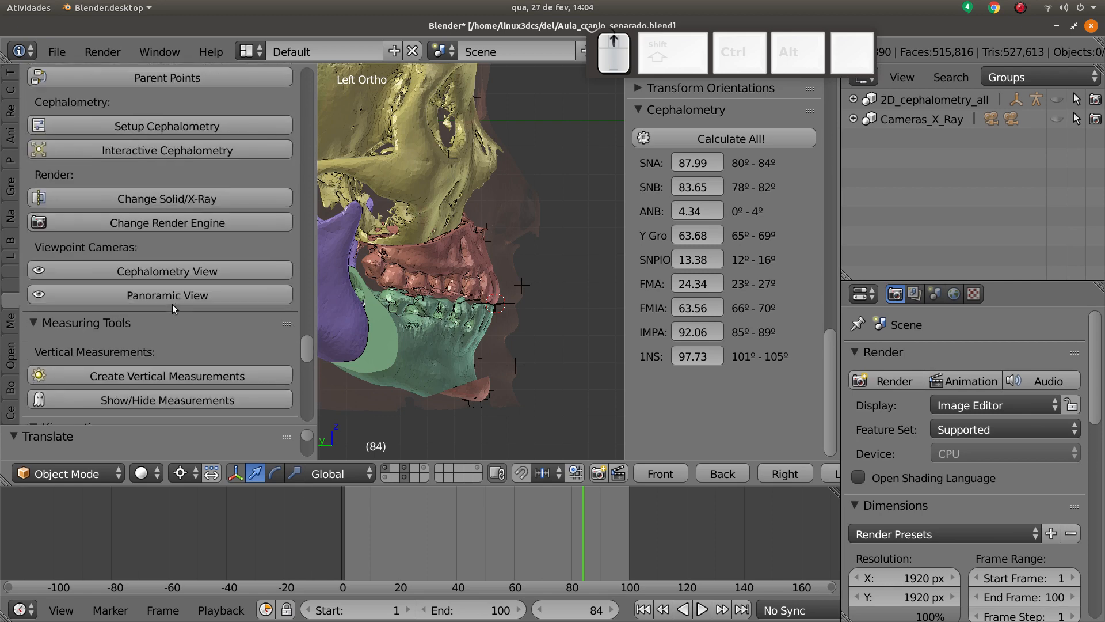
pyautogui.scroll(2, 171, 304)
pyautogui.click(148, 245)
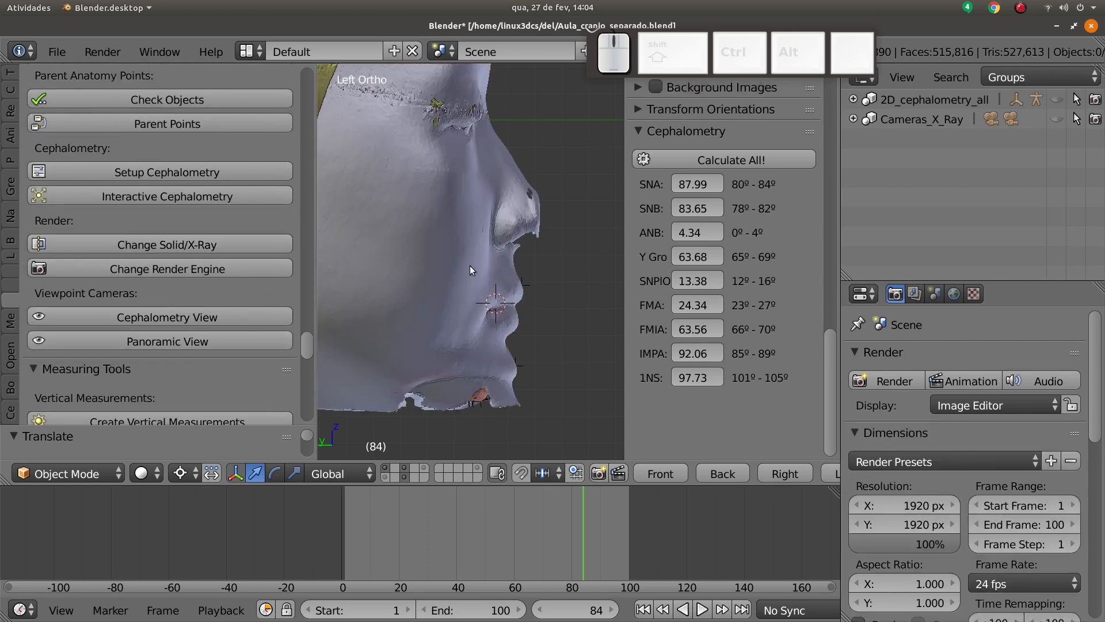
pyautogui.moveTo(578, 526); pyautogui.dragTo(464, 506)
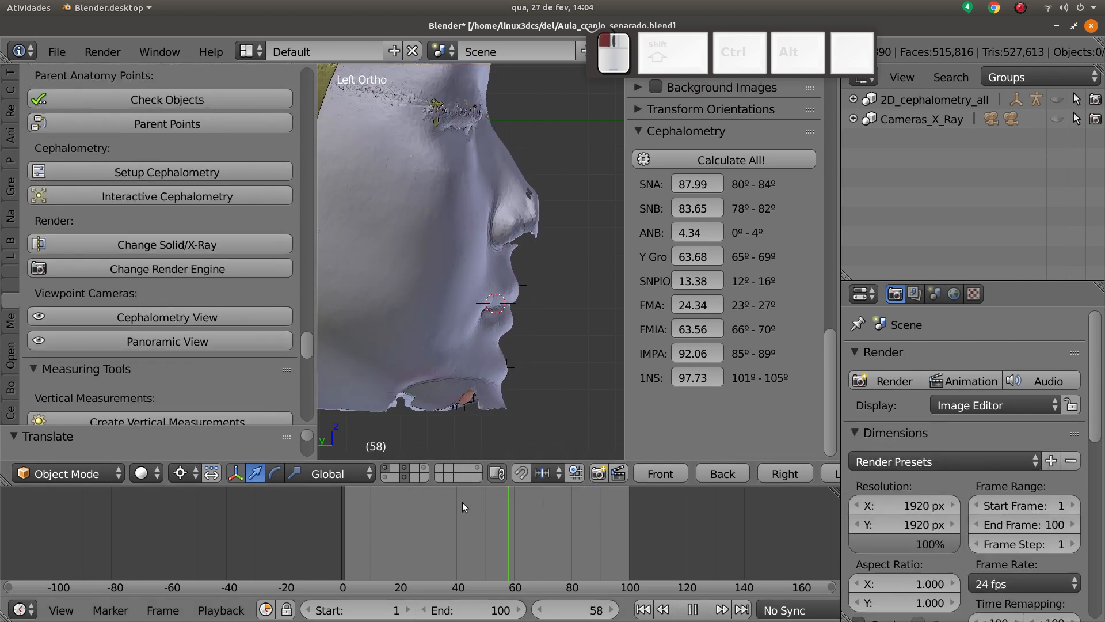
pyautogui.moveTo(476, 331); pyautogui.dragTo(419, 330, button='middle')
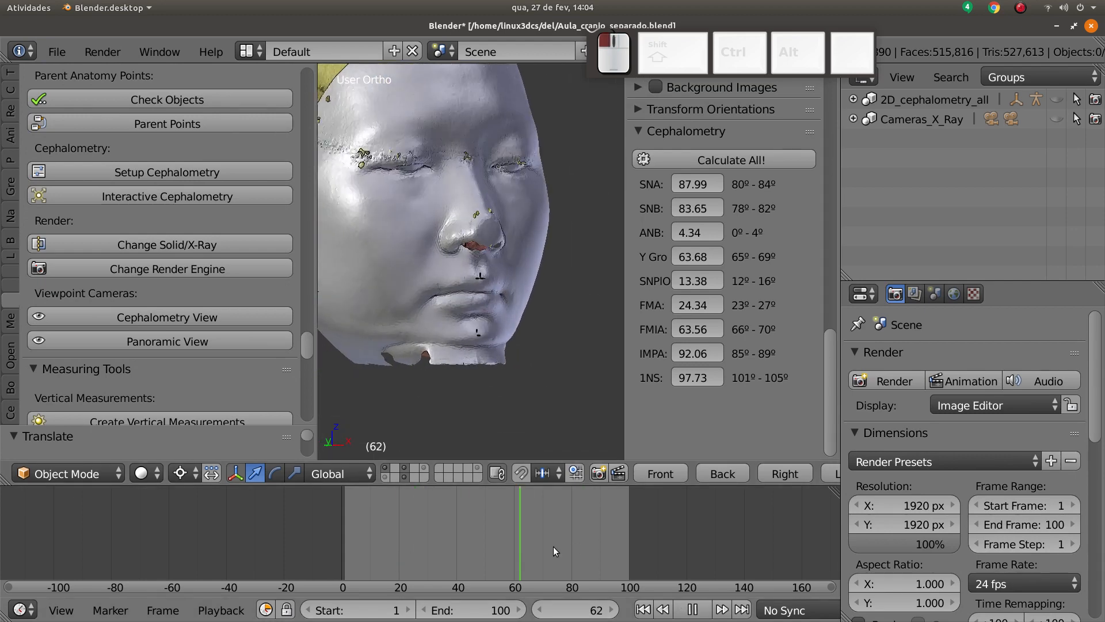
pyautogui.moveTo(554, 551); pyautogui.dragTo(571, 516)
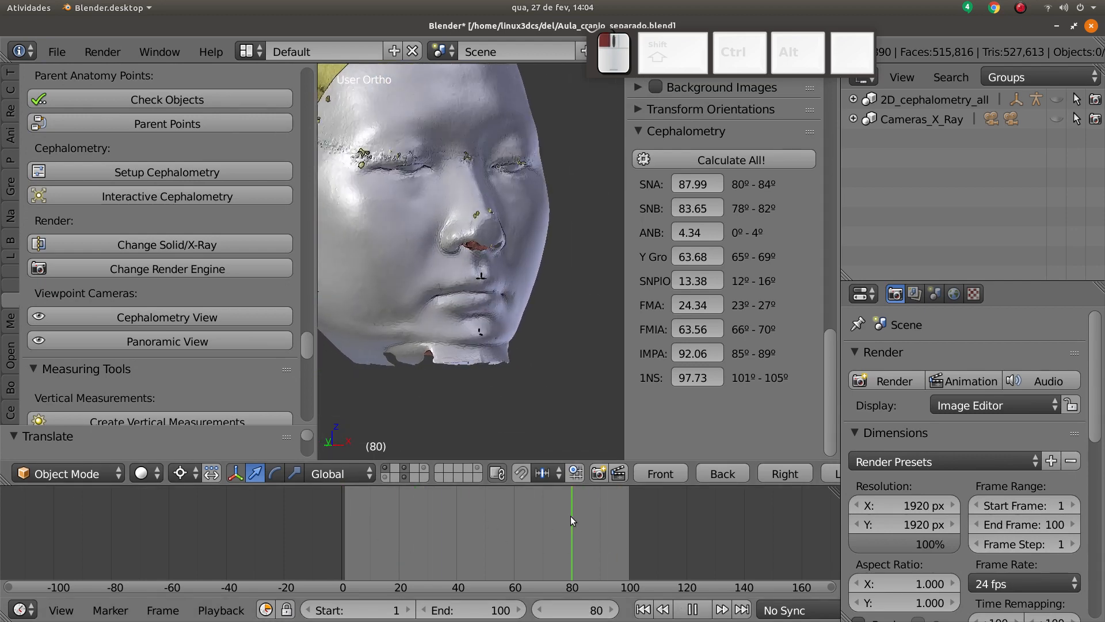
pyautogui.click(152, 241)
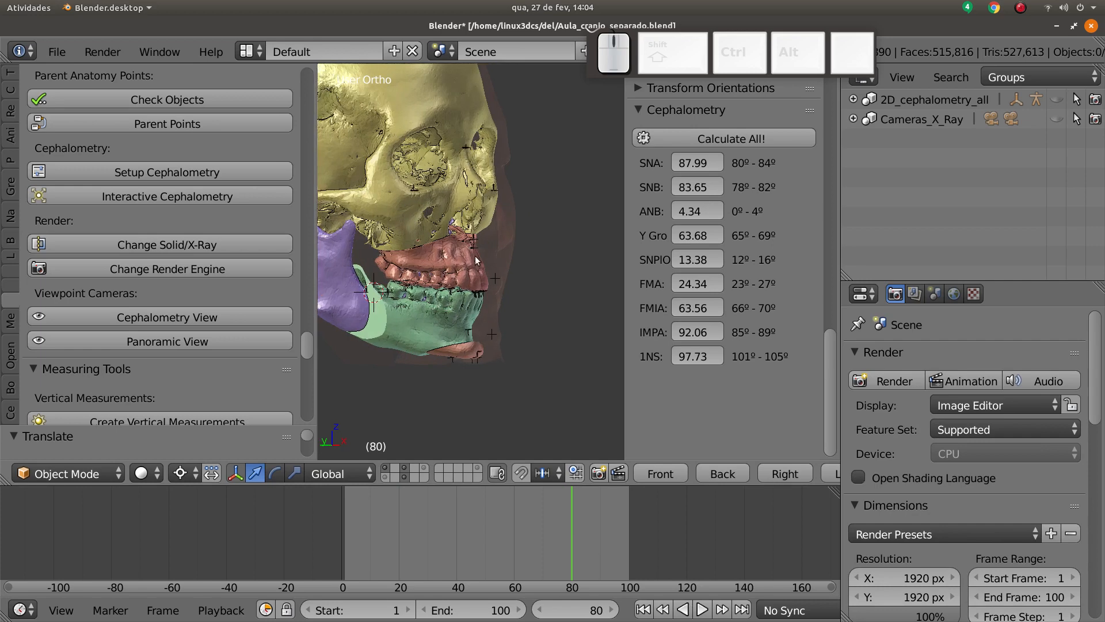
# Step: Make the 2D_cephalometry_all and Cameras_X_Ray groups visible again and look at the skull from its left side
pyautogui.click(1057, 99)
pyautogui.click(1057, 119)
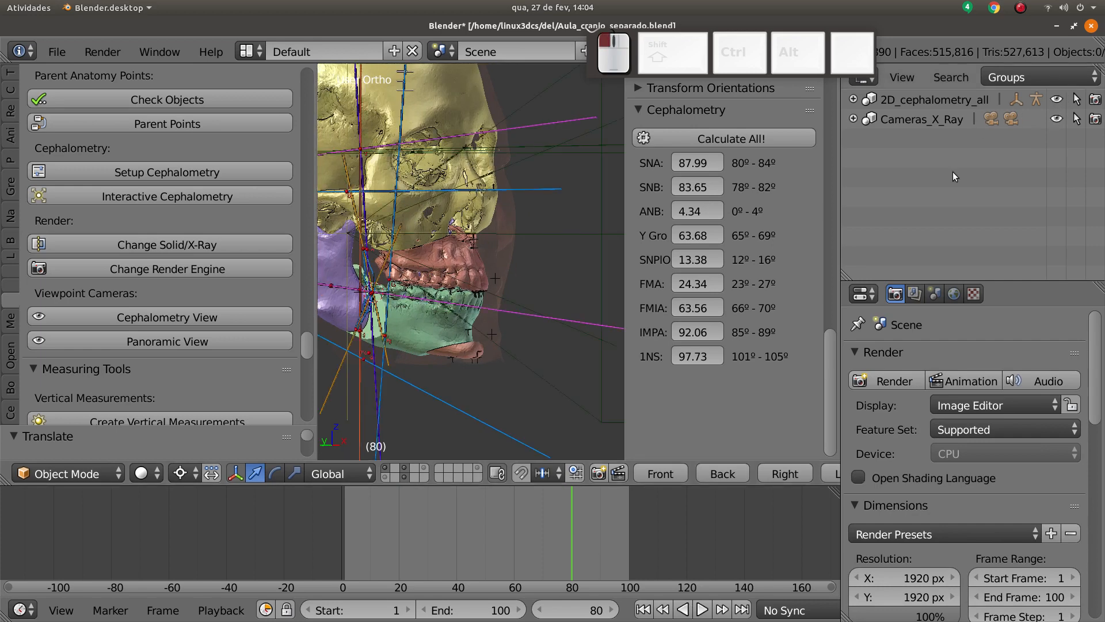
pyautogui.press('KP_3')
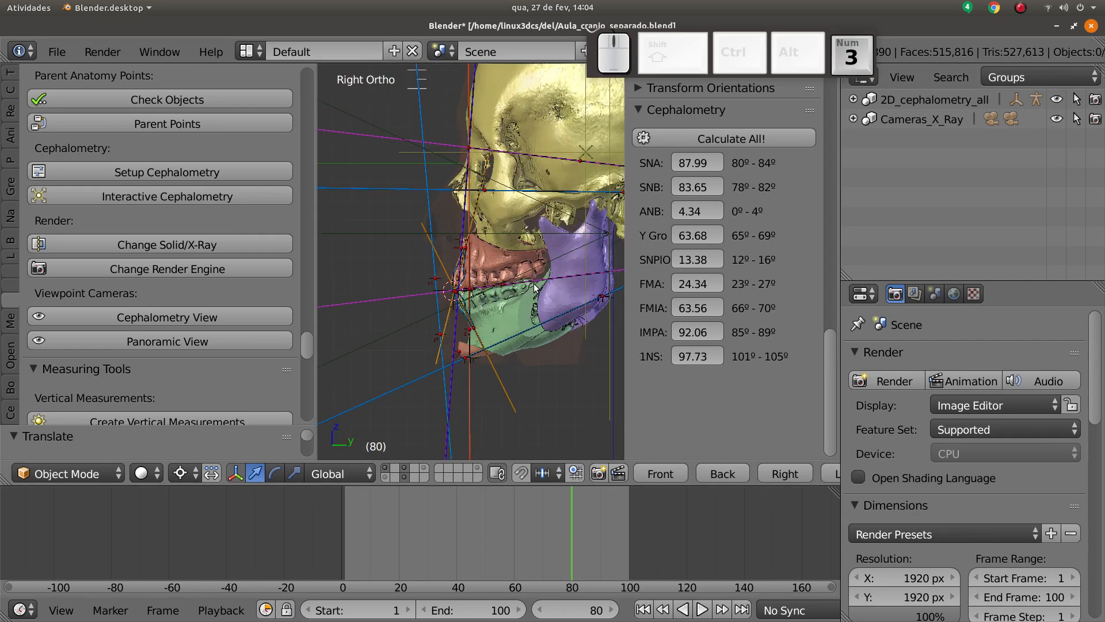
pyautogui.press('ctrl+KP_3')
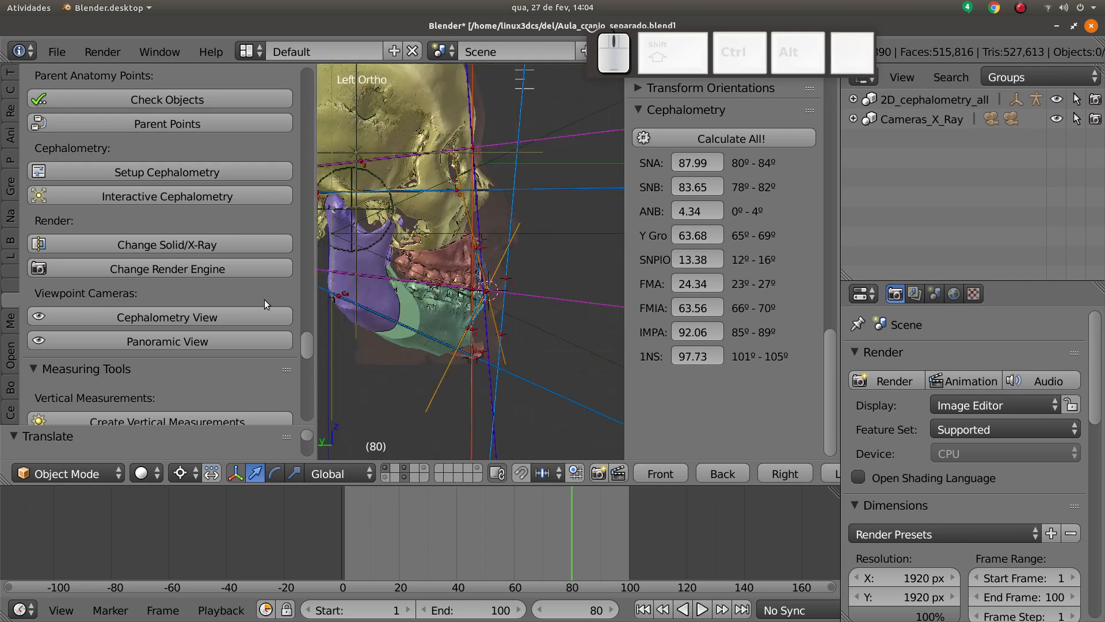
# Step: Examine the anatomical landmark points on the maxilla, teeth and mandible at close range
pyautogui.scroll(-4, 215, 337)
pyautogui.scroll(-1, 215, 337)
pyautogui.scroll(1, 185, 257)
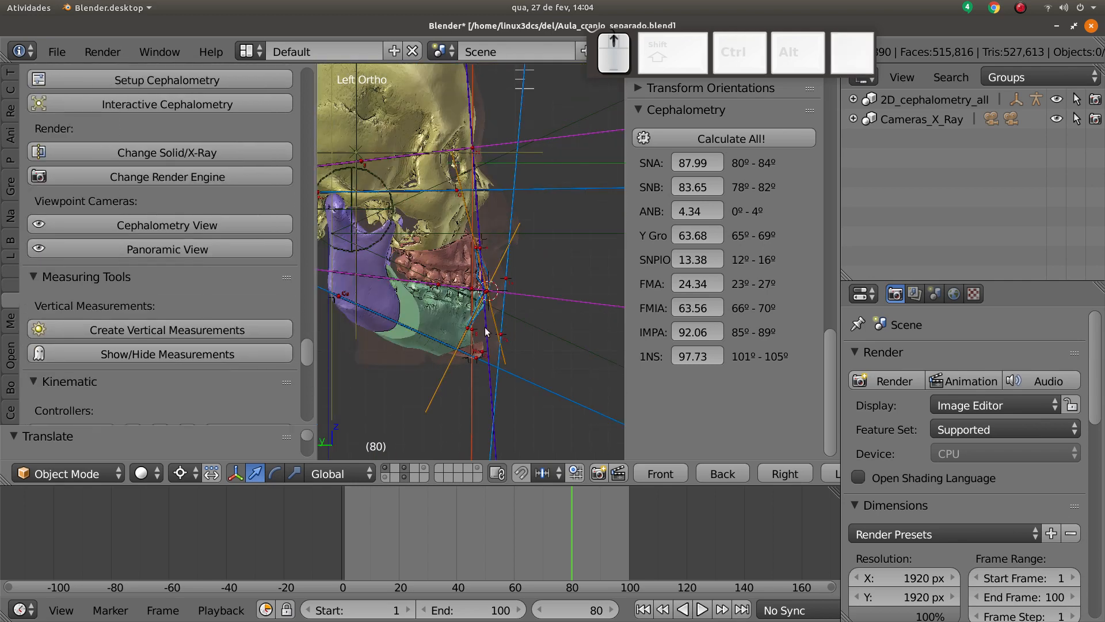
pyautogui.keyDown('shift'); pyautogui.moveTo(457, 336); pyautogui.dragTo(461, 314, button='middle'); pyautogui.keyUp('shift')
pyautogui.scroll(1, 512, 336)
pyautogui.scroll(2, 451, 320)
pyautogui.scroll(1, 460, 313)
pyautogui.scroll(2, 461, 314)
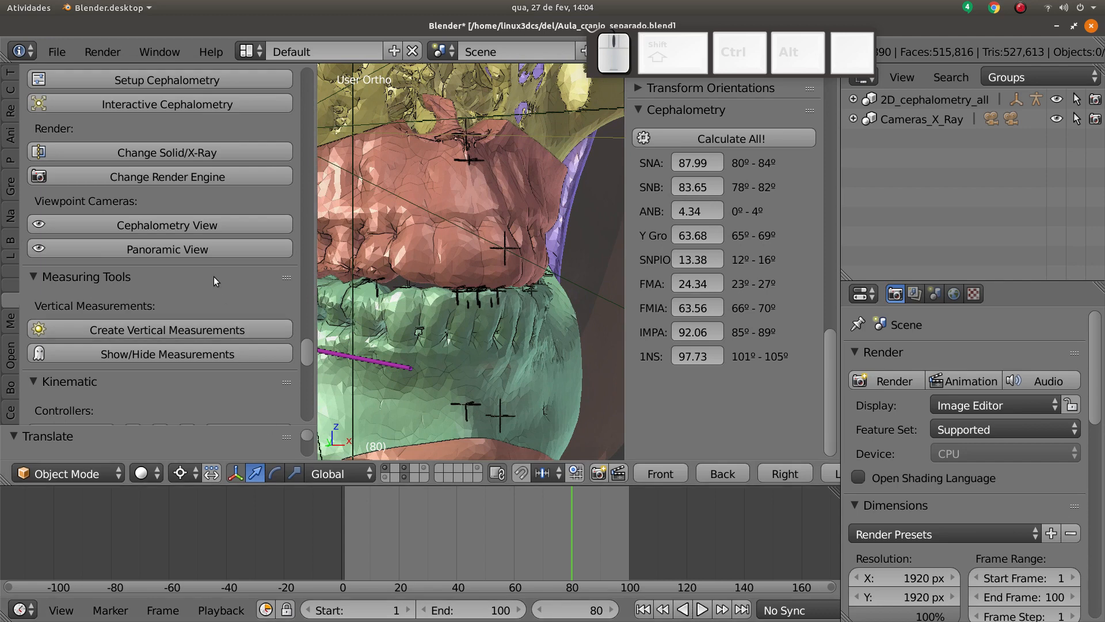
# Step: Generate the kinematic data action that captures the movement of the landmark points
pyautogui.scroll(-3, 217, 294)
pyautogui.scroll(-4, 199, 304)
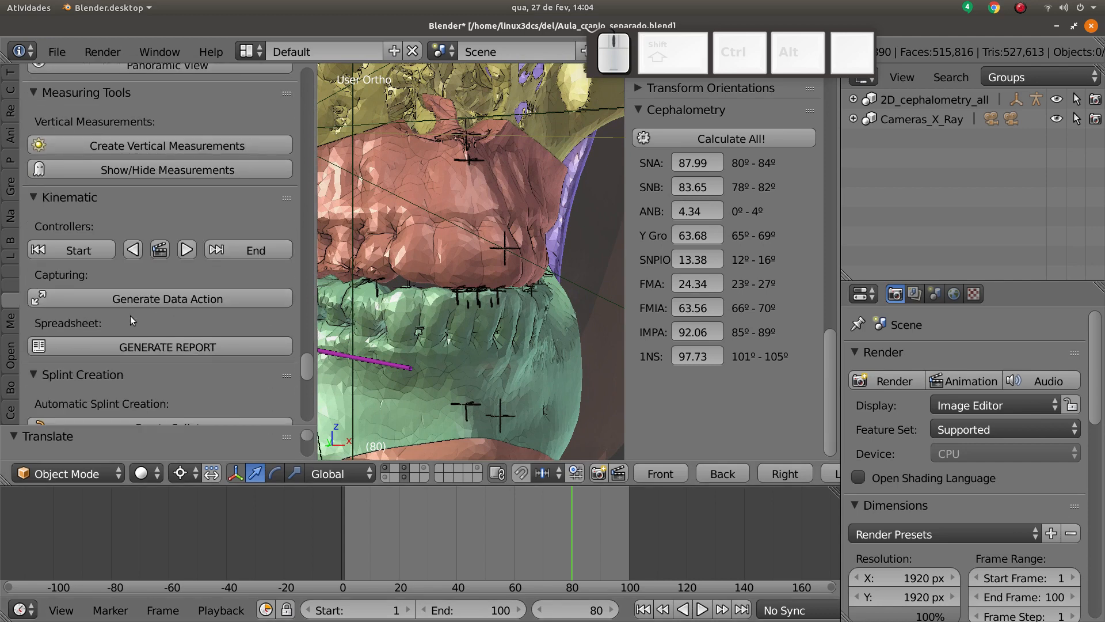
pyautogui.click(167, 299)
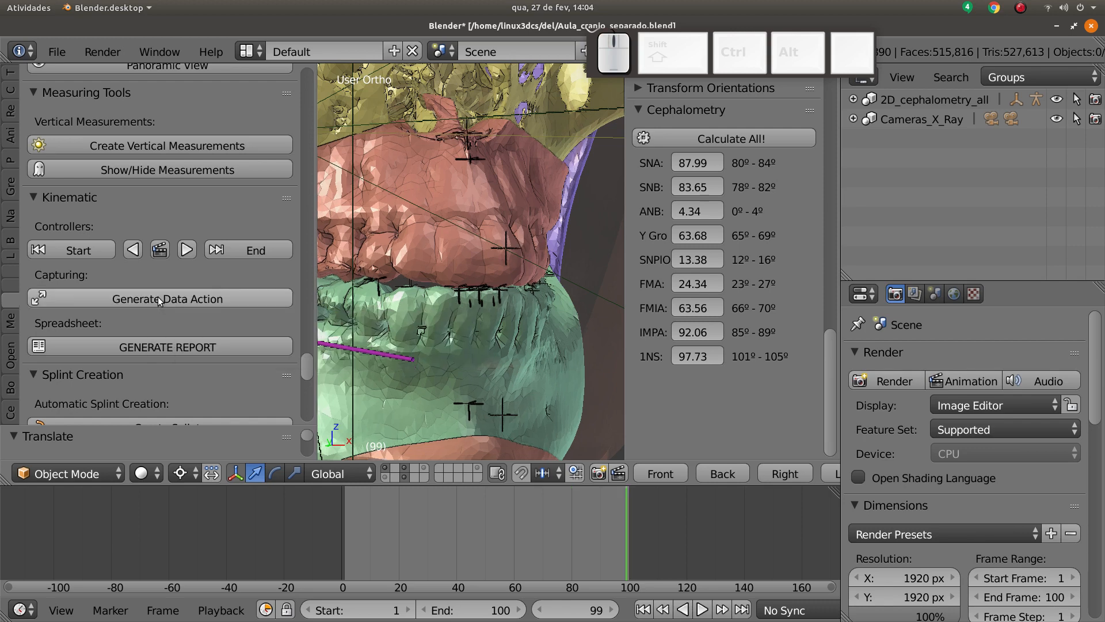
pyautogui.click(536, 299)
pyautogui.moveTo(536, 298); pyautogui.dragTo(570, 297, button='middle')
pyautogui.scroll(-4, 570, 297)
# Step: Switch to the Terminal, enlarge its window and review the printed displacements for the maxilla, mandible body and chin
pyautogui.moveTo(2, 293)
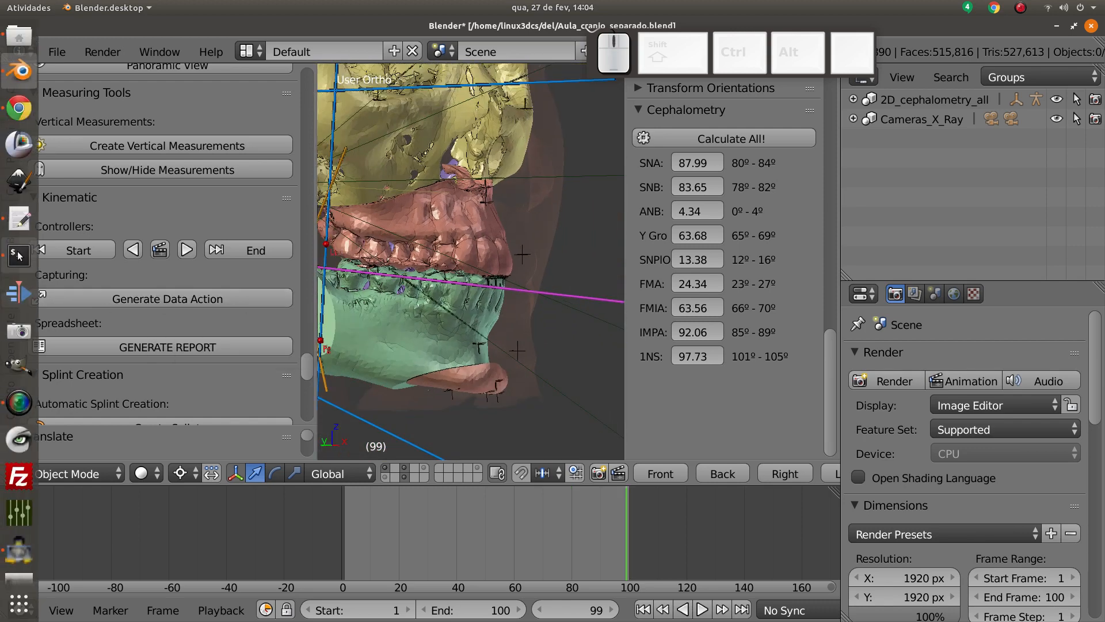
pyautogui.click(19, 255)
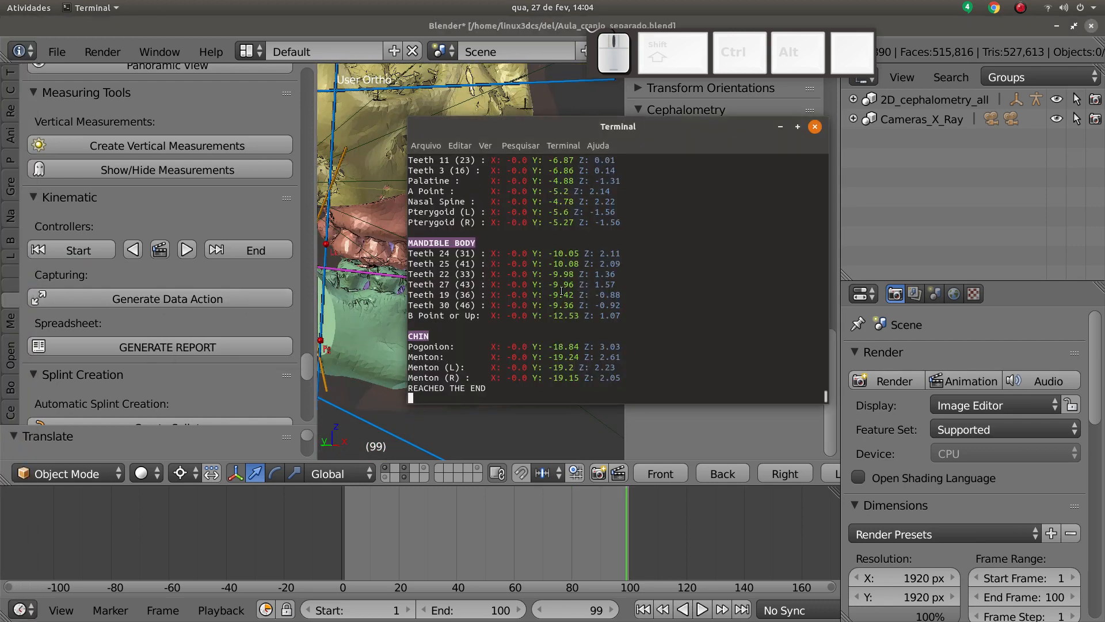
pyautogui.scroll(5, 561, 291)
pyautogui.scroll(-3, 553, 258)
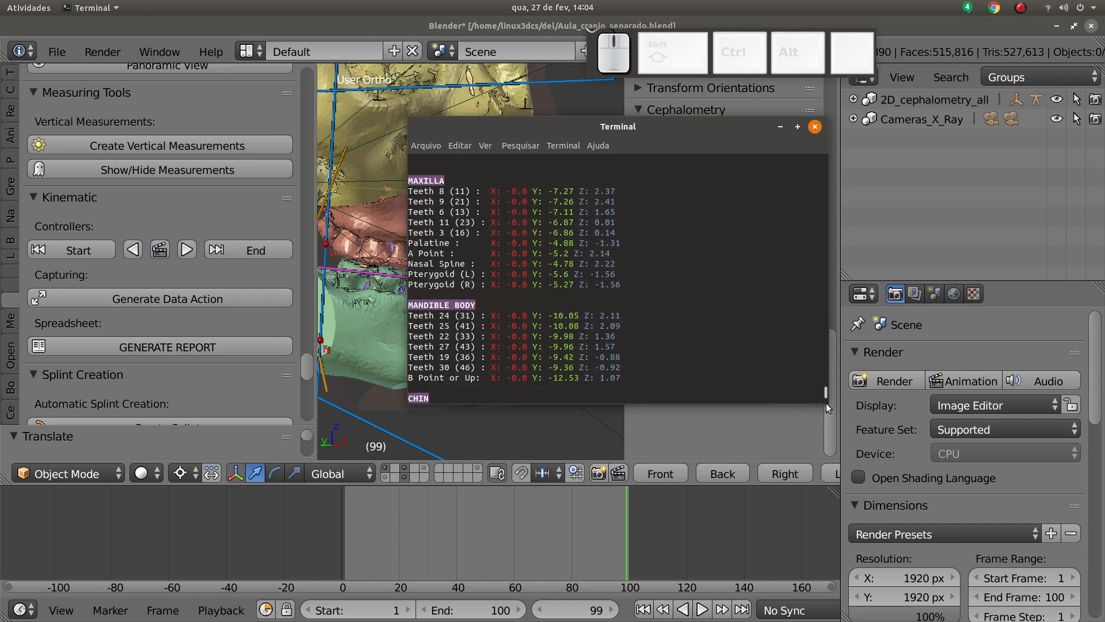
pyautogui.moveTo(826, 403); pyautogui.dragTo(943, 538)
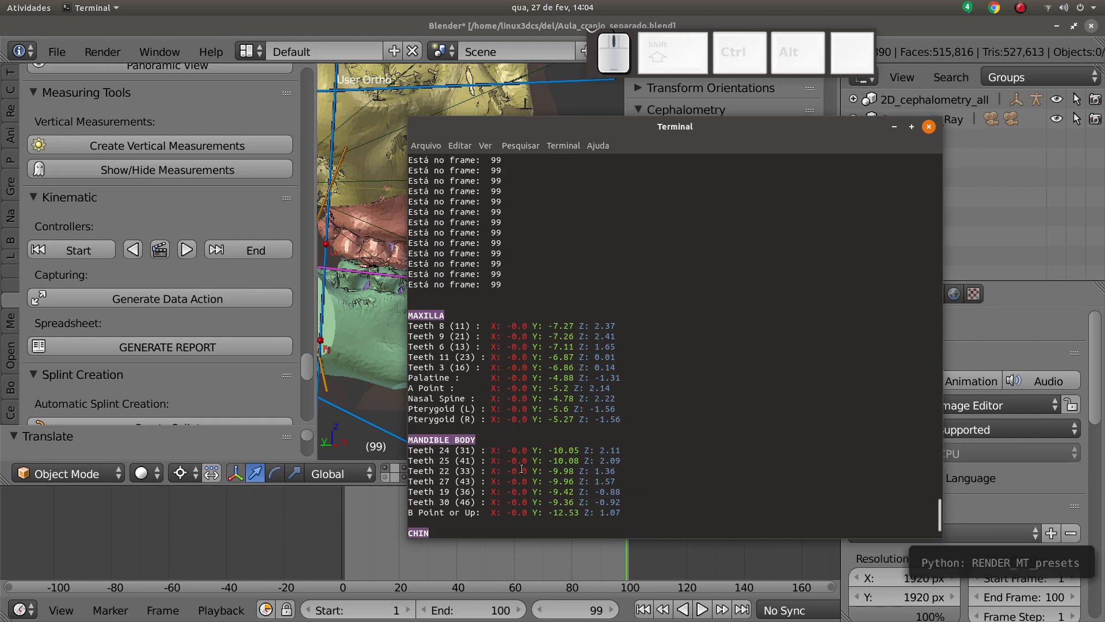
pyautogui.scroll(-2, 526, 461)
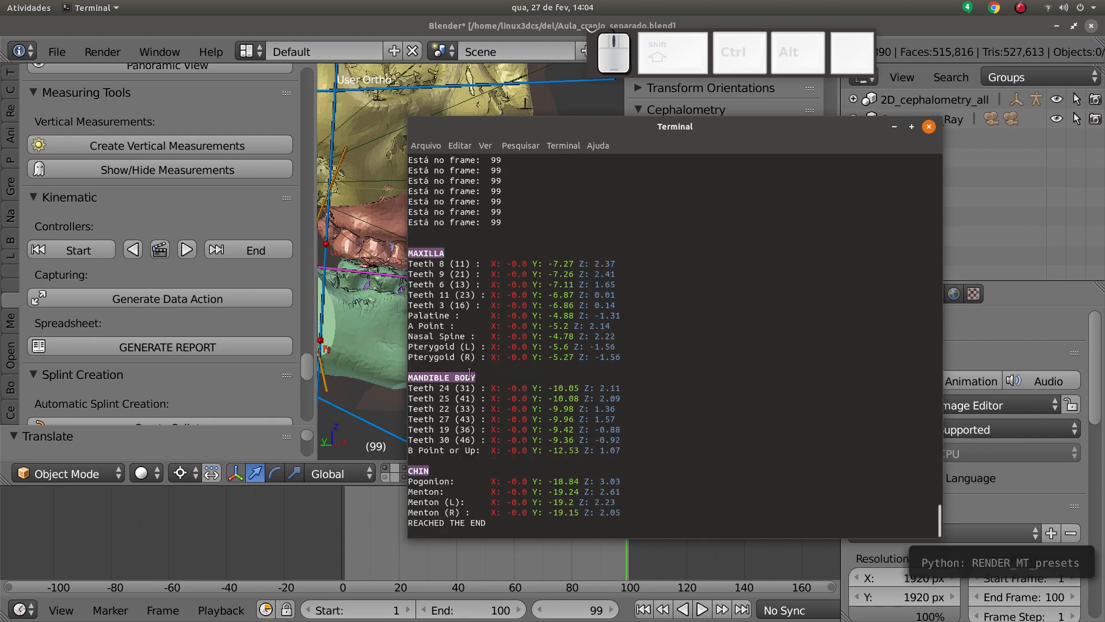
# Step: Return to Blender, generate the spreadsheet report and open Report_OrtogOnBlender.xlsx in LibreOffice Calc
pyautogui.click(292, 533)
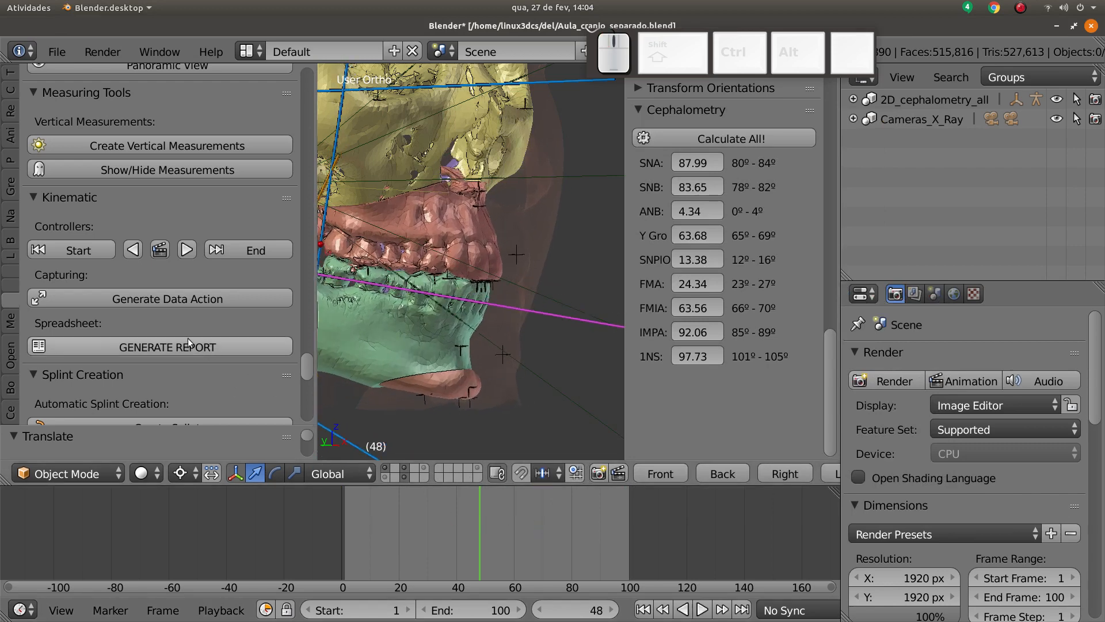
pyautogui.click(161, 353)
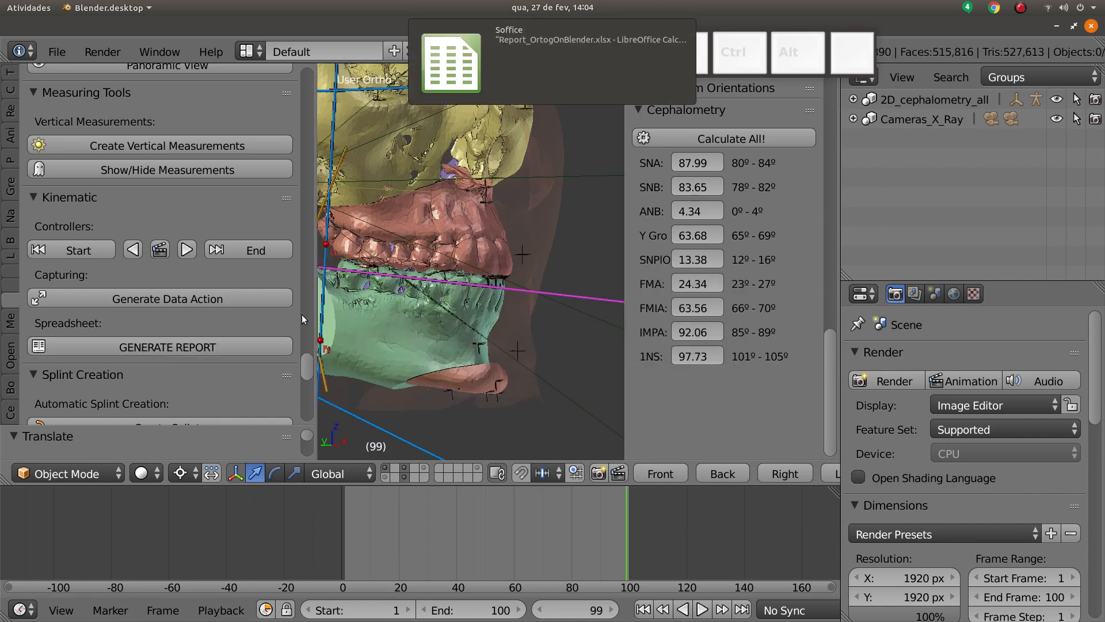
pyautogui.click(543, 55)
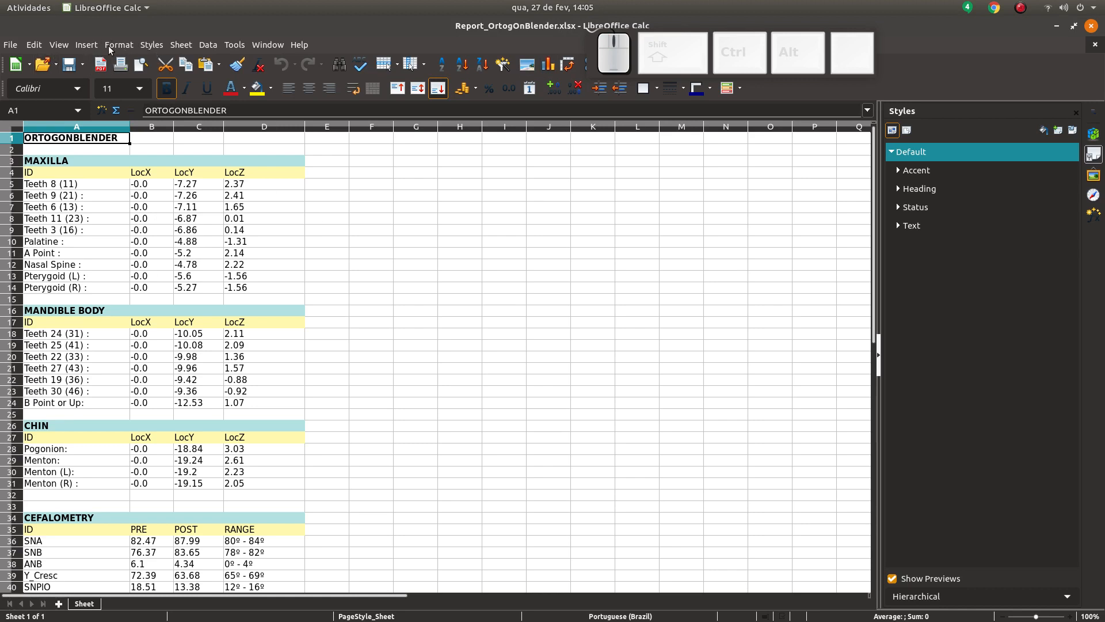
# Step: Set the spreadsheet's zoom to 150%
pyautogui.moveTo(1, 51)
pyautogui.click(59, 44)
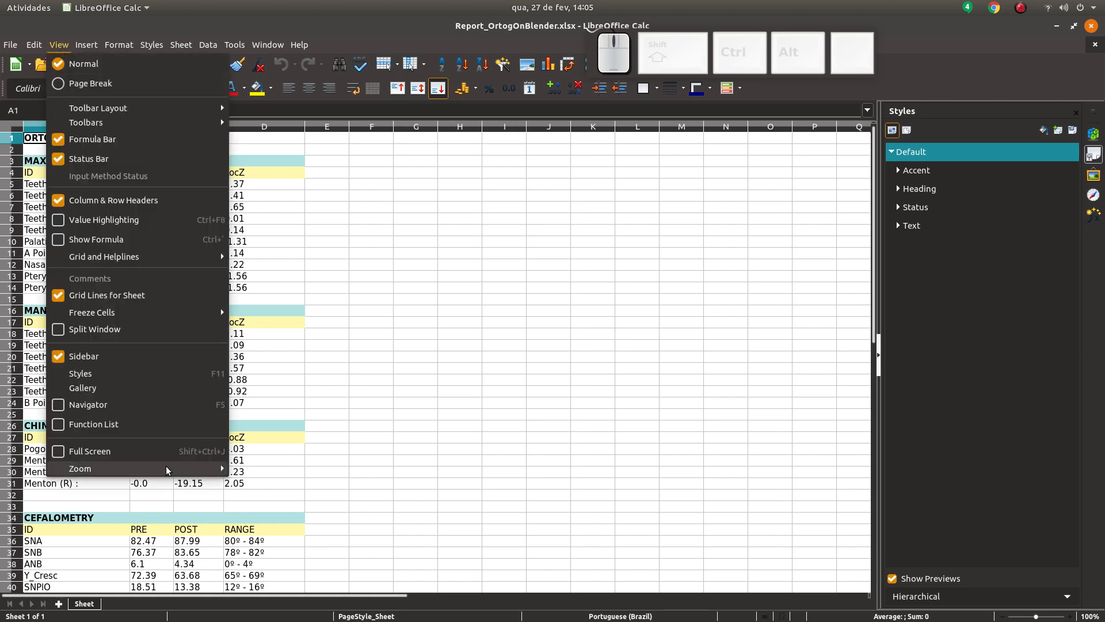
pyautogui.moveTo(168, 469)
pyautogui.click(293, 554)
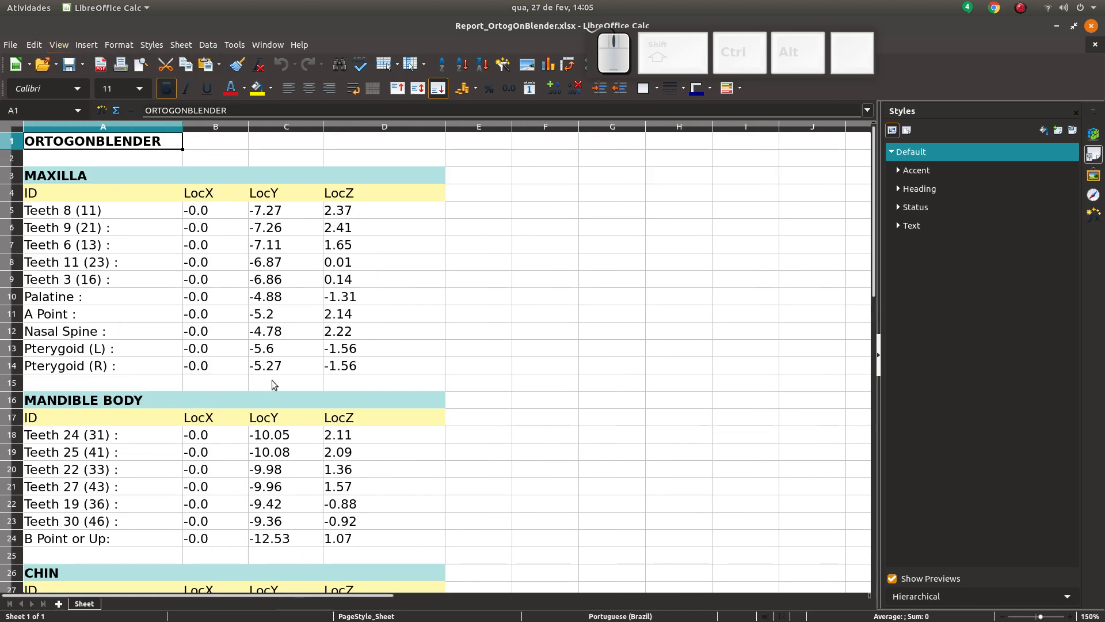
# Step: Review the report's maxilla, mandible body and chin displacements and the pre- and post-surgery cephalometry table
pyautogui.scroll(-1, 151, 229)
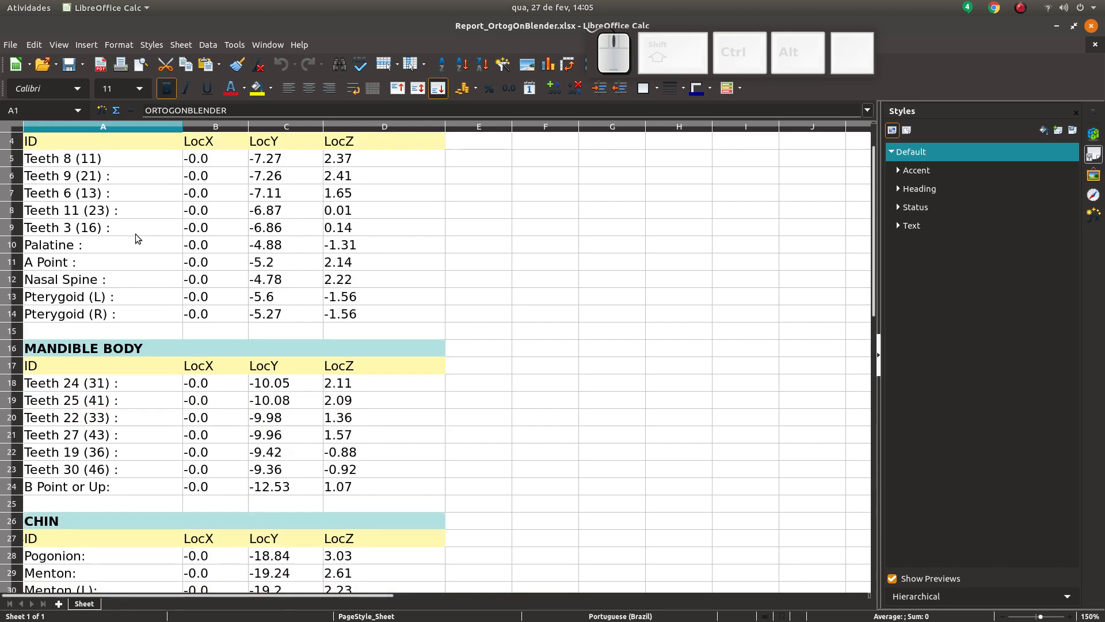
pyautogui.scroll(1, 136, 234)
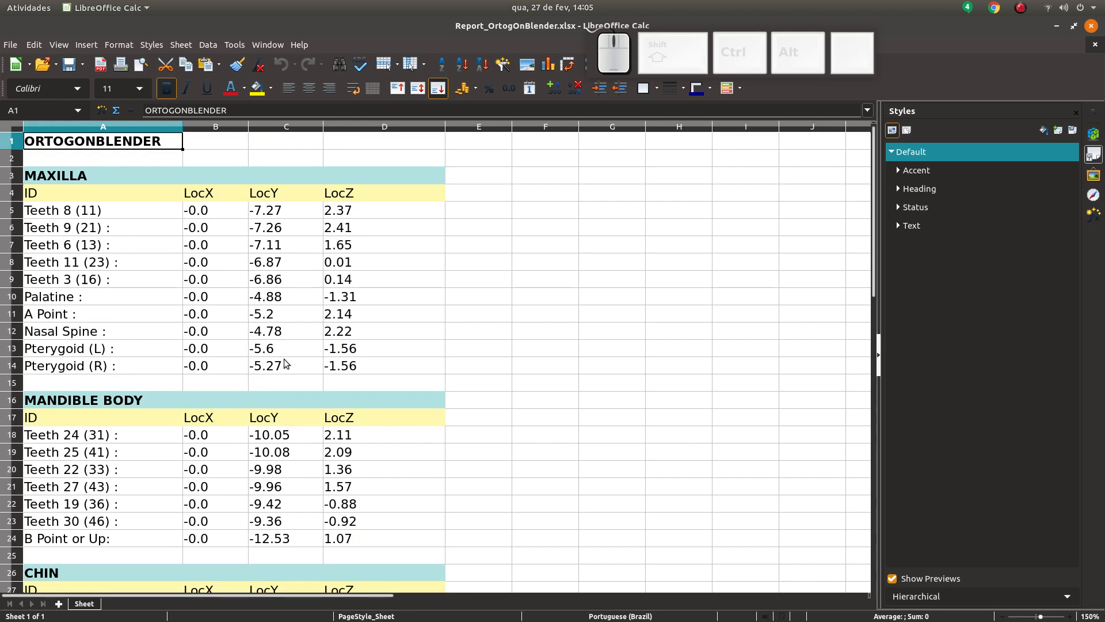
pyautogui.scroll(-8, 286, 366)
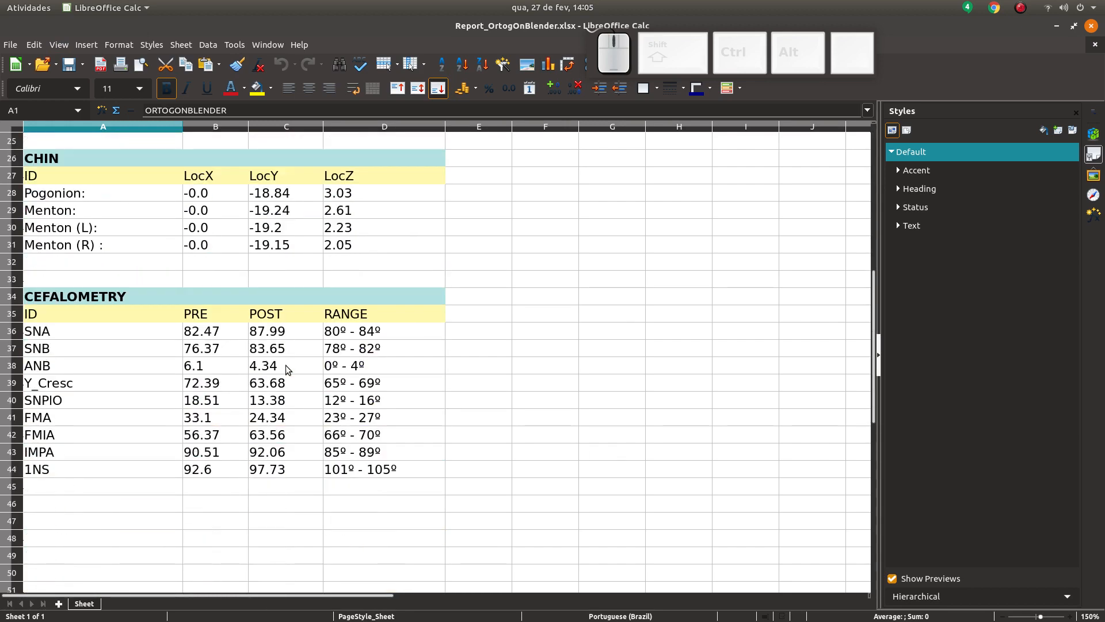
pyautogui.scroll(8, 286, 365)
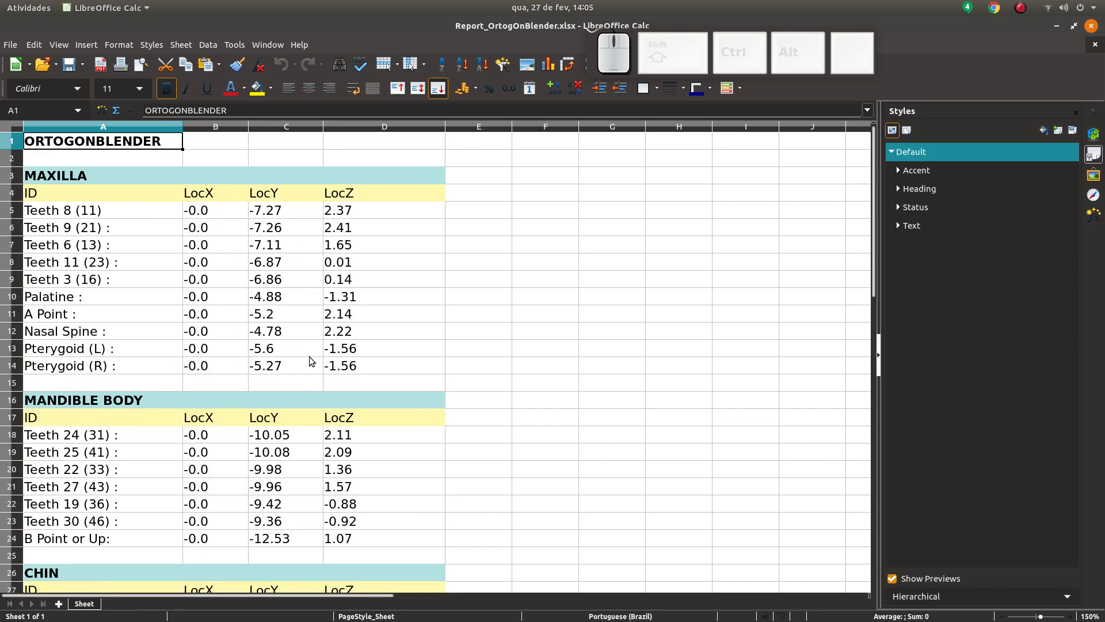
pyautogui.scroll(-1, 272, 343)
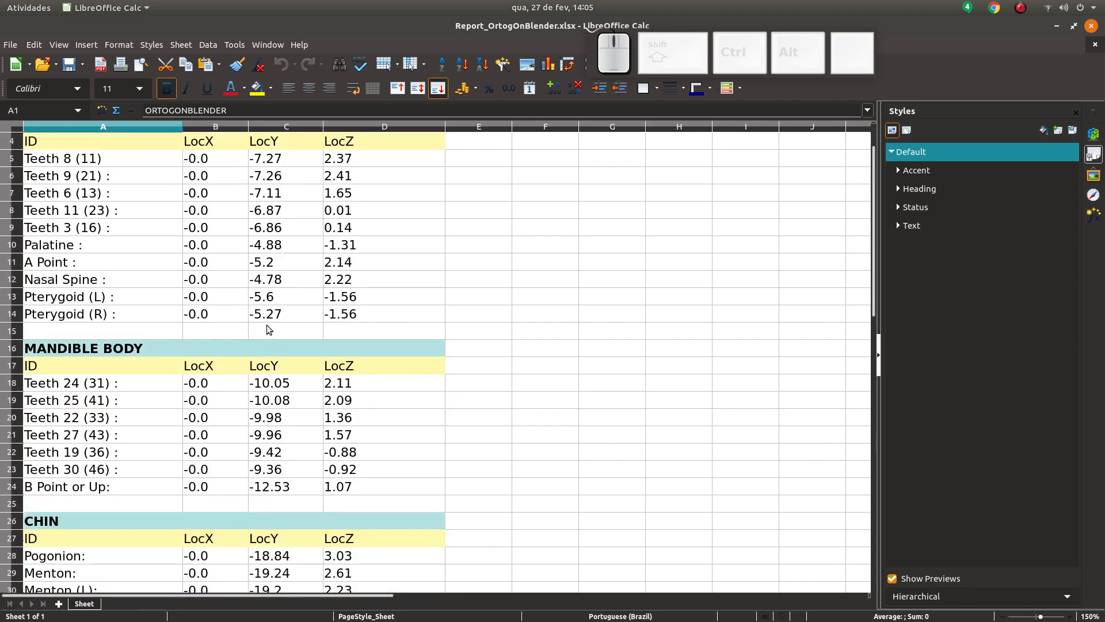
pyautogui.scroll(1, 271, 344)
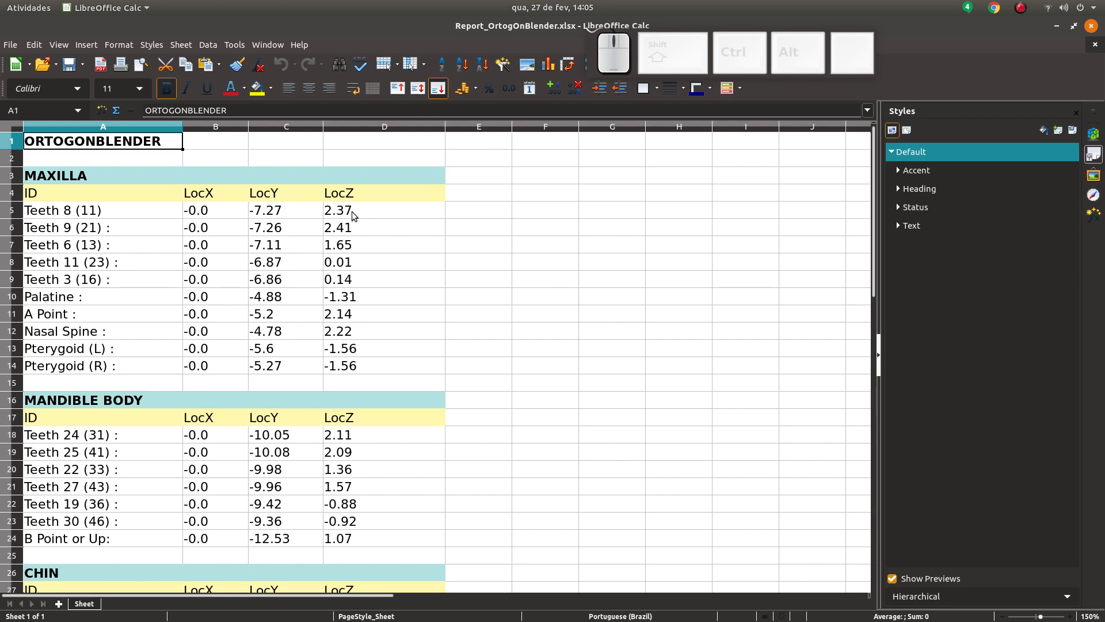
pyautogui.scroll(-3, 291, 252)
pyautogui.scroll(3, 271, 319)
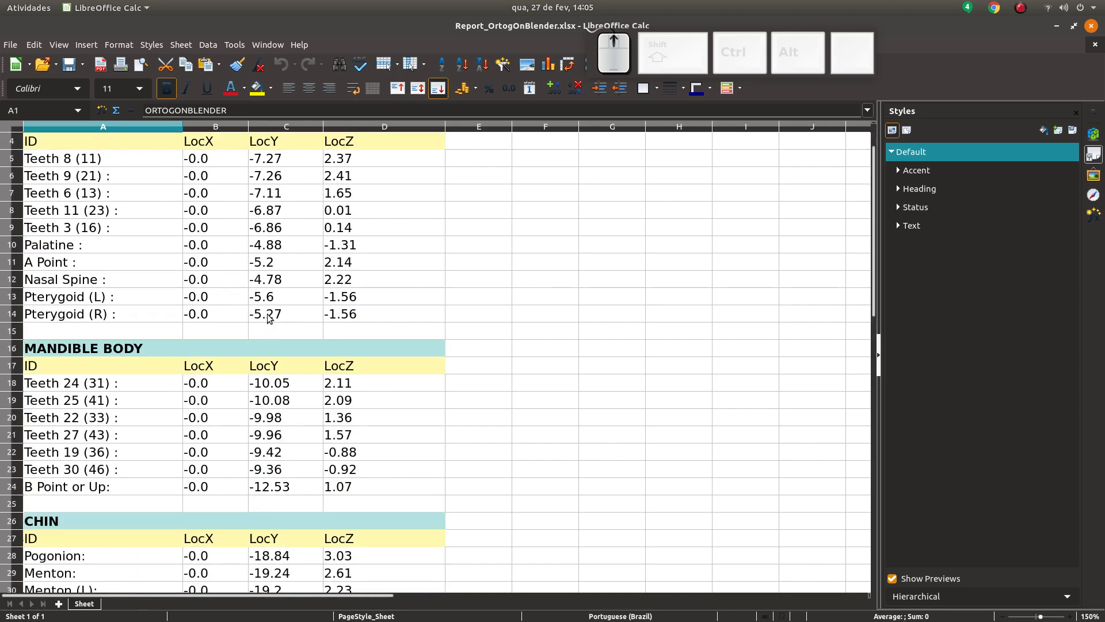
# Step: Review the remaining rows of the report, down through the chin displacements and the cephalometry table
pyautogui.scroll(-1, 315, 335)
pyautogui.scroll(-3, 315, 335)
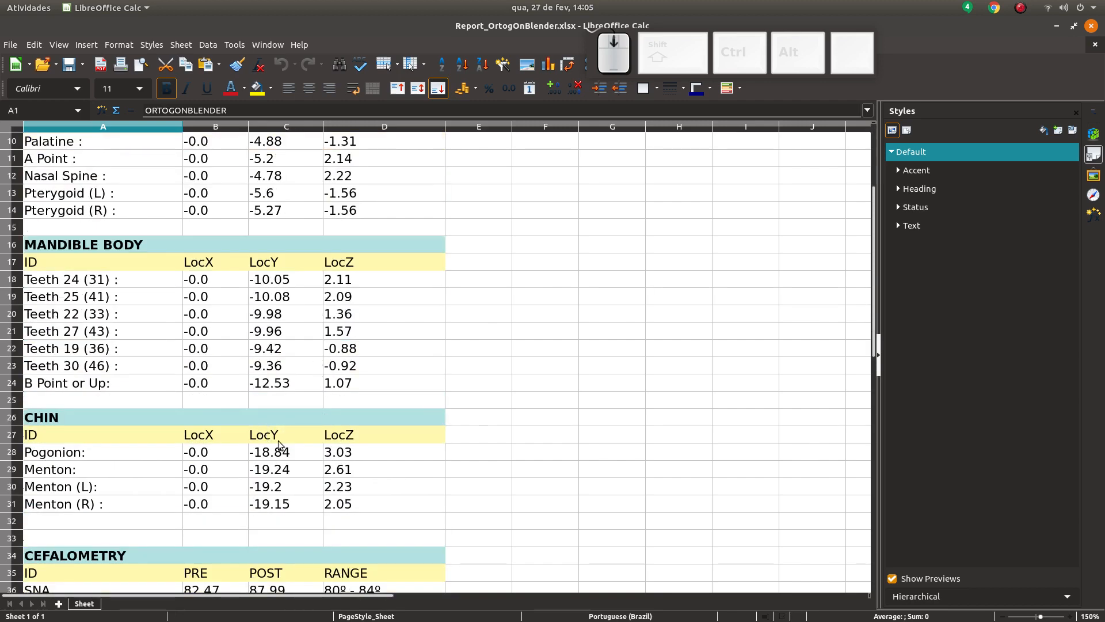
pyautogui.scroll(-6, 279, 446)
pyautogui.scroll(2, 173, 372)
pyautogui.scroll(-1, 92, 376)
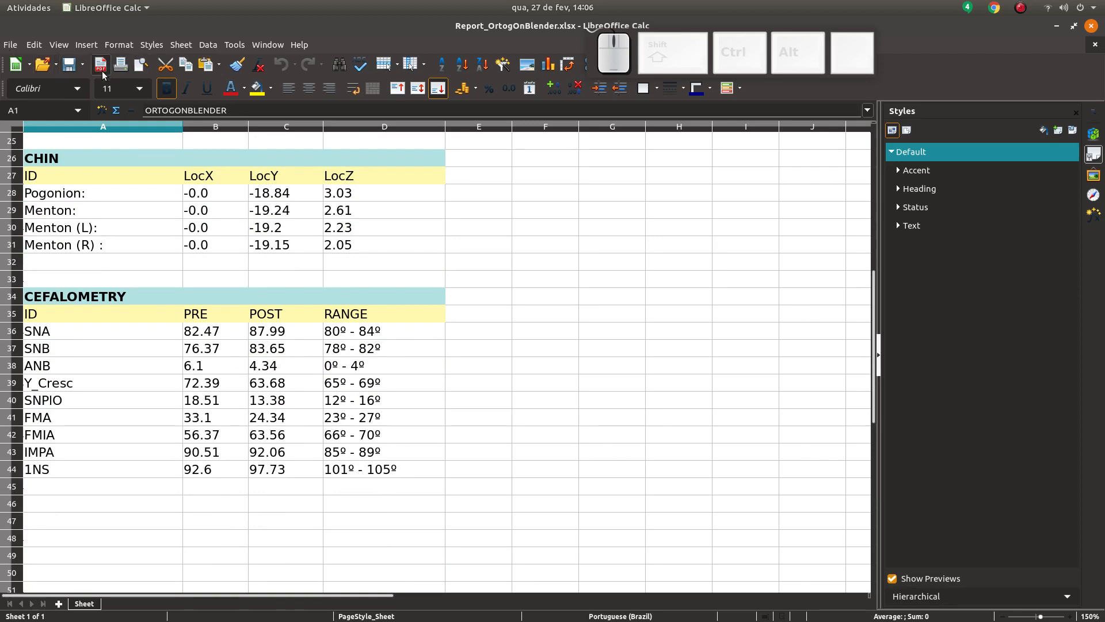
# Step: Switch back to Blender and examine the repositioned jaw and chin segments from several angles in an enlarged 3D view
pyautogui.click(1056, 27)
pyautogui.scroll(2, 495, 346)
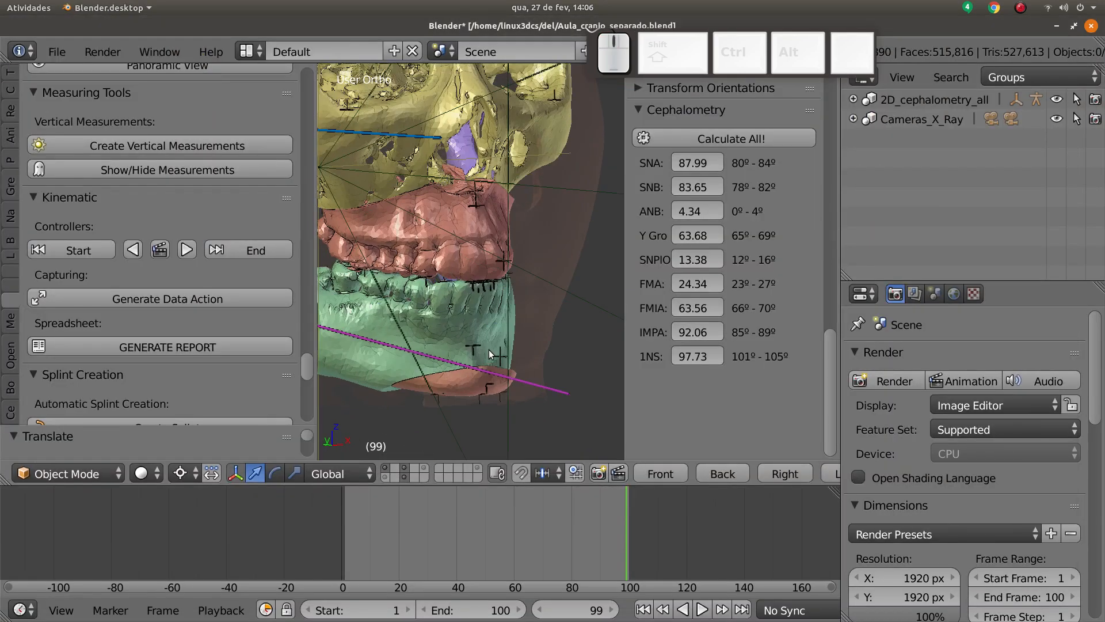
pyautogui.hotkey('ctrl', 'Up')
pyautogui.scroll(-2, 489, 350)
pyautogui.moveTo(488, 350); pyautogui.dragTo(406, 352, button='middle')
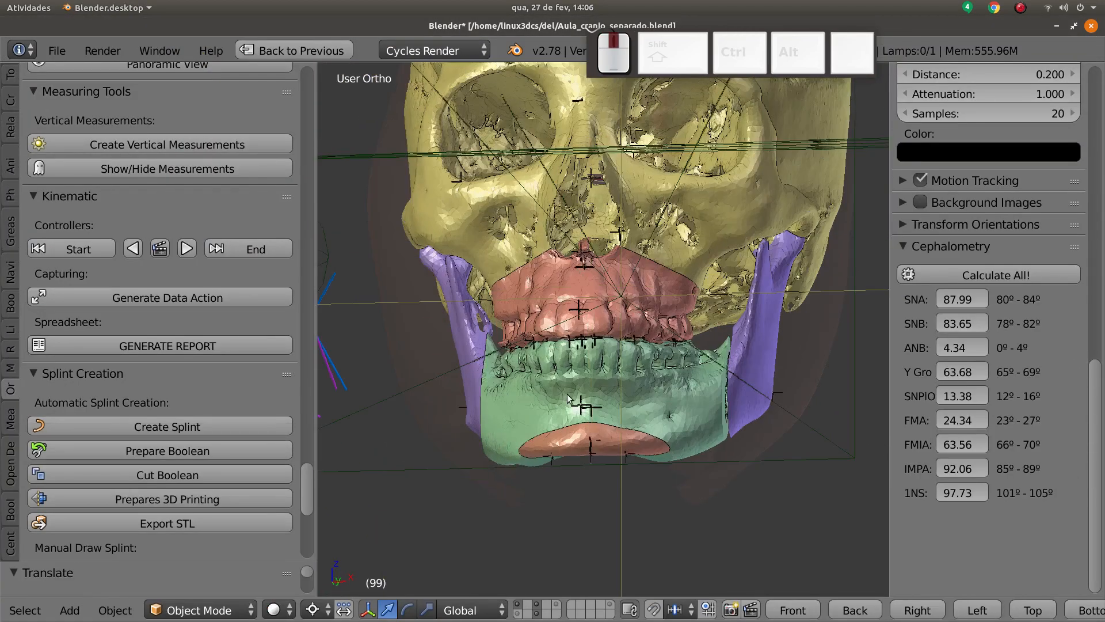
pyautogui.moveTo(567, 394); pyautogui.dragTo(540, 437, button='middle')
pyautogui.scroll(1, 553, 432)
pyautogui.keyDown('shift'); pyautogui.moveTo(610, 423); pyautogui.dragTo(579, 433, button='middle'); pyautogui.keyUp('shift')
pyautogui.scroll(-3, 581, 433)
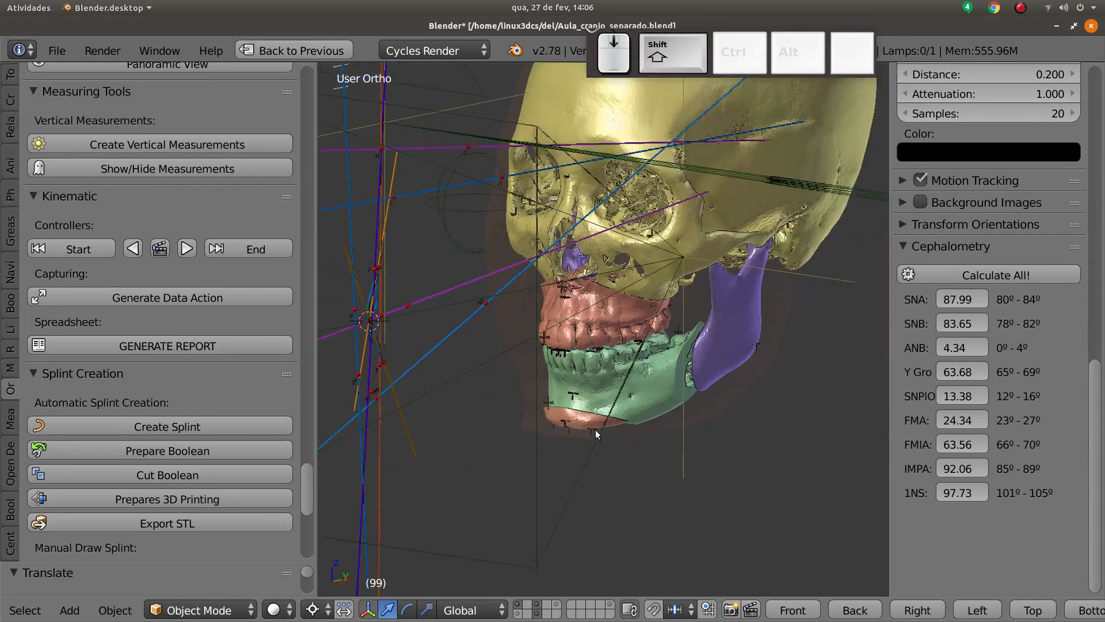
pyautogui.hotkey('ctrl', 'Down')
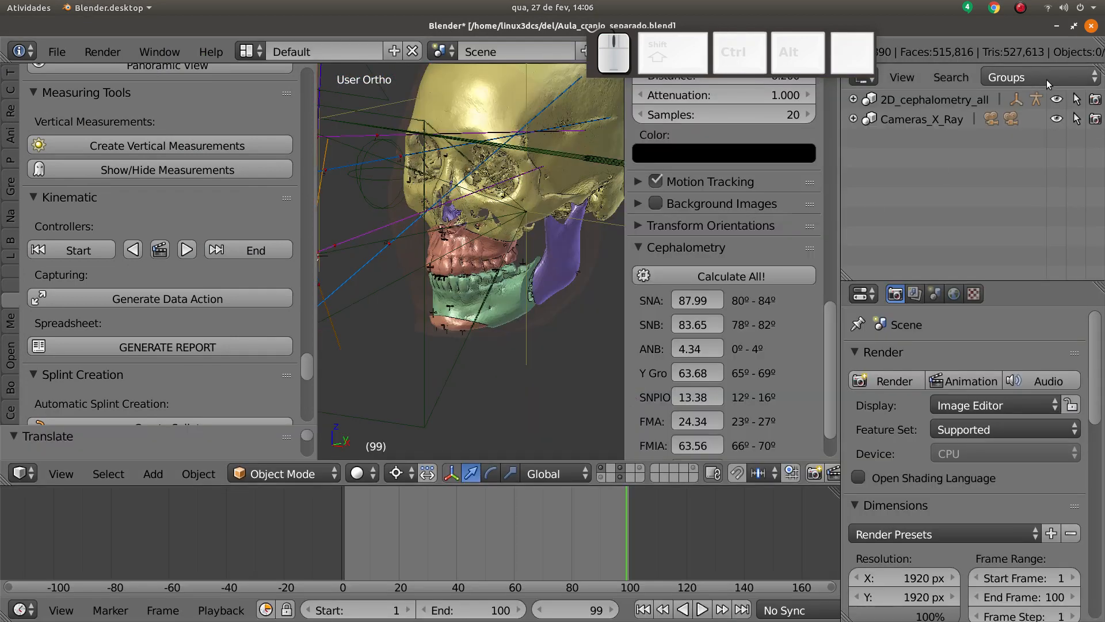
# Step: Hide the 2D_cephalometry_all and Cameras_X_Ray groups and the soft-tissue mesh FaceMalha.001
pyautogui.click(1059, 100)
pyautogui.click(1058, 118)
pyautogui.moveTo(406, 282); pyautogui.dragTo(473, 317, button='middle')
pyautogui.moveTo(473, 317); pyautogui.dragTo(521, 327, button='middle')
pyautogui.scroll(2, 524, 329)
pyautogui.rightClick(546, 301)
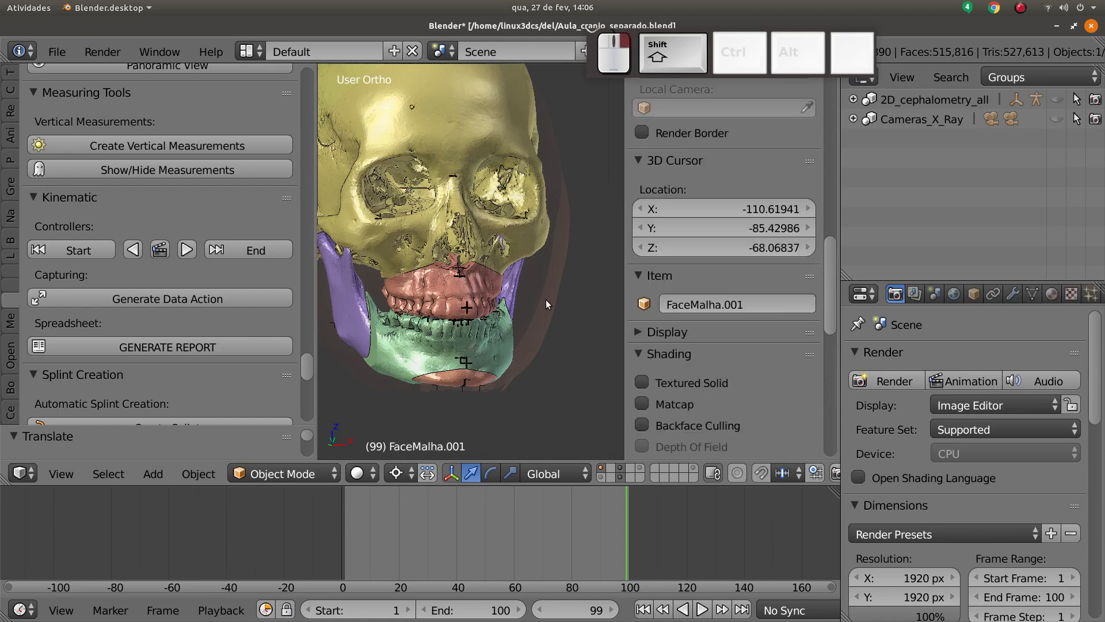
pyautogui.press('h')
# Step: Scrub the animation to frame 99 and create the automatic splint between the upper and lower teeth
pyautogui.moveTo(551, 317); pyautogui.dragTo(440, 270, button='middle')
pyautogui.scroll(1, 441, 270)
pyautogui.moveTo(435, 324); pyautogui.dragTo(471, 328, button='middle')
pyautogui.moveTo(530, 538); pyautogui.dragTo(627, 520)
pyautogui.scroll(-5, 212, 335)
pyautogui.scroll(-4, 216, 339)
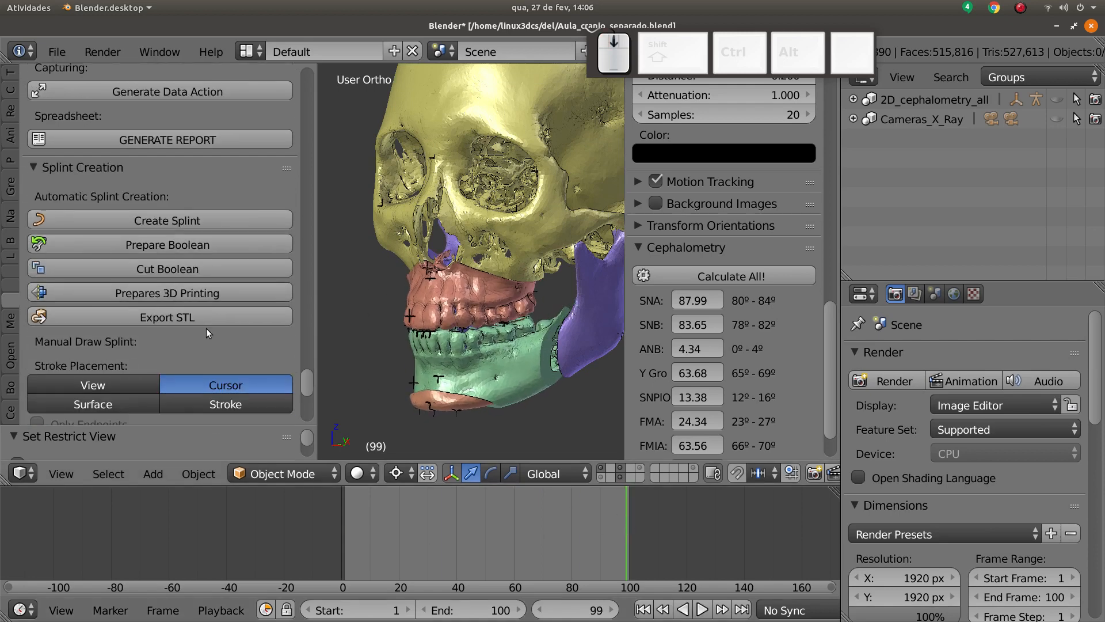
pyautogui.moveTo(380, 328)
pyautogui.mouseDown(button='middle')
pyautogui.moveTo(405, 330)
pyautogui.moveTo(417, 315)
pyautogui.mouseUp(button='middle')
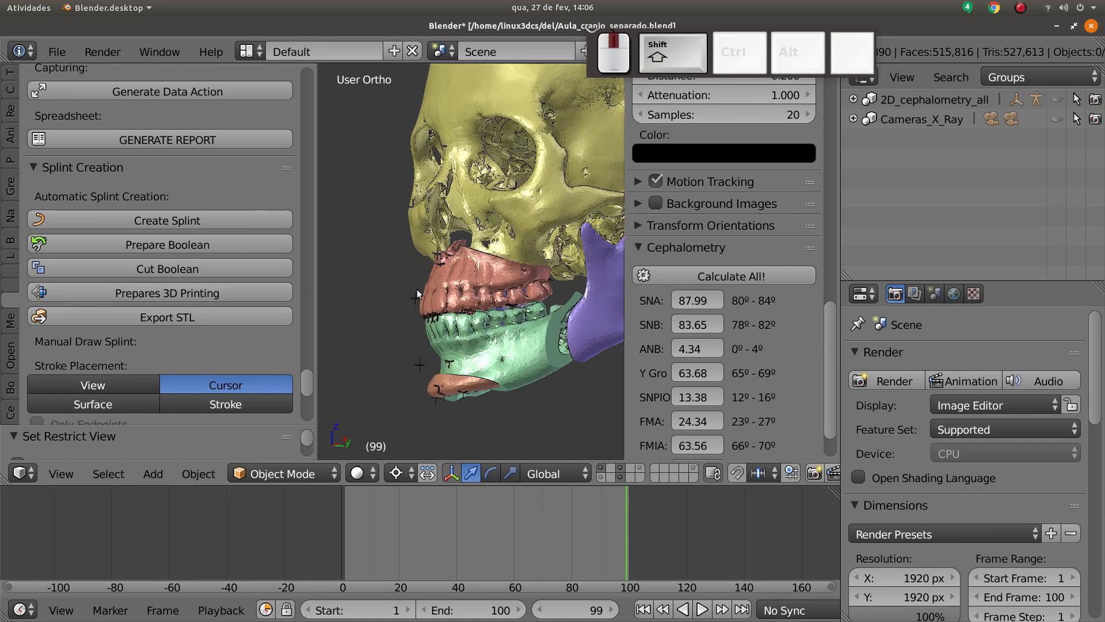
pyautogui.click(147, 220)
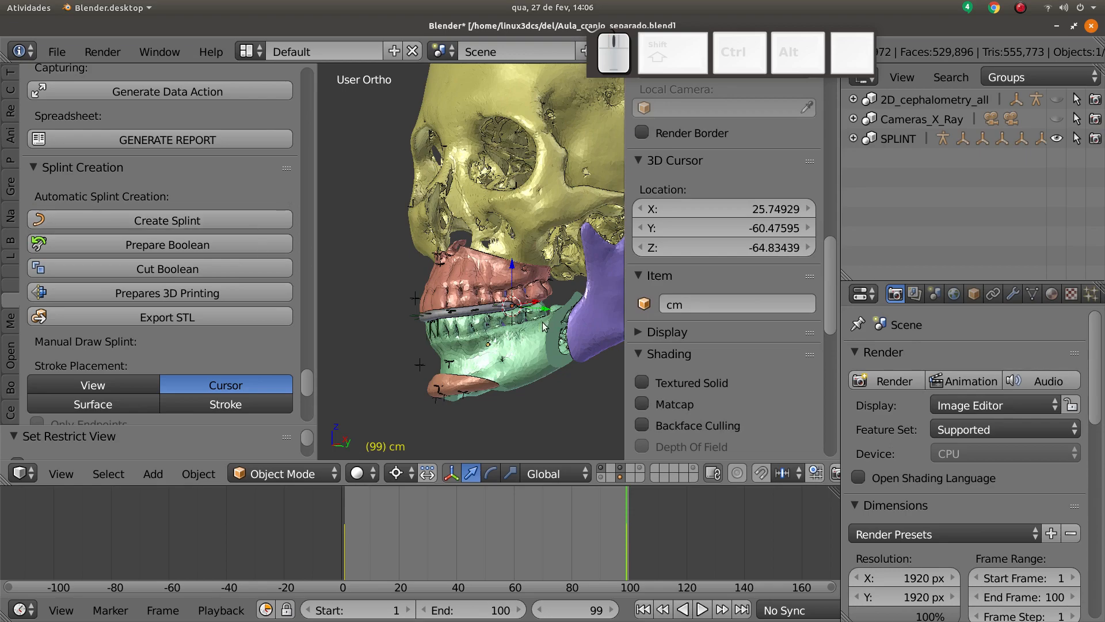
# Step: Enlarge the 3D view and select the SPLINT object together with the maxilla and mandible body, using wireframe display
pyautogui.moveTo(542, 322); pyautogui.dragTo(526, 323, button='middle')
pyautogui.hotkey('ctrl', 'Up')
pyautogui.keyDown('shift'); pyautogui.moveTo(514, 460); pyautogui.dragTo(613, 395, button='middle'); pyautogui.keyUp('shift')
pyautogui.scroll(1, 560, 332)
pyautogui.scroll(3, 557, 334)
pyautogui.scroll(2, 726, 364)
pyautogui.rightClick(744, 385)
pyautogui.press('z')
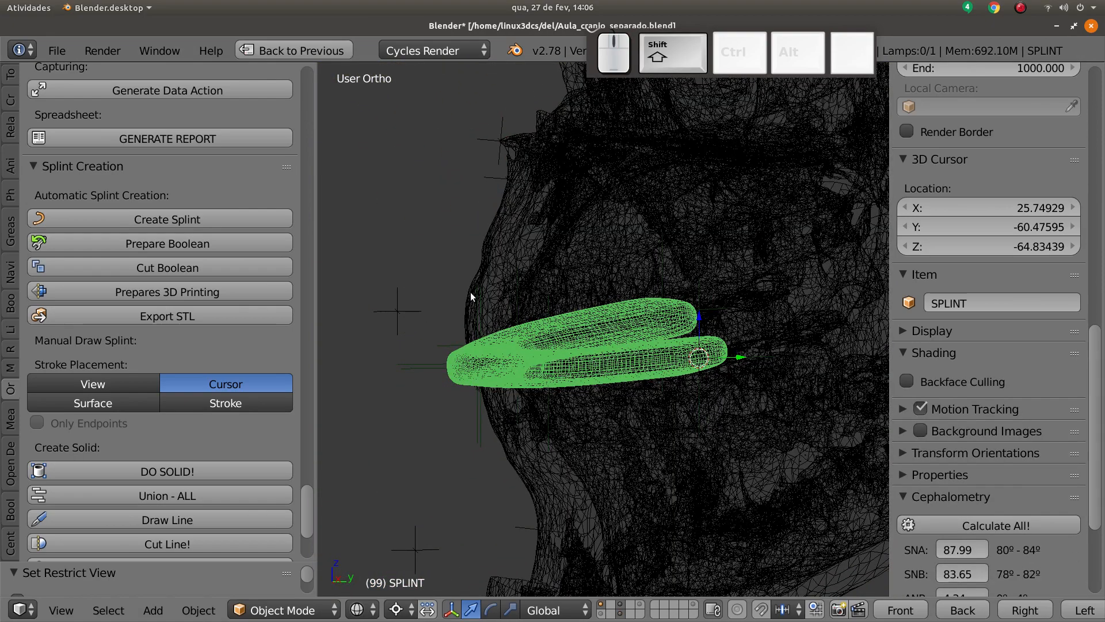
pyautogui.keyDown('shift'); pyautogui.rightClick(473, 297); pyautogui.keyUp('shift')
pyautogui.keyDown('shift'); pyautogui.rightClick(502, 436); pyautogui.keyUp('shift')
pyautogui.press('z')
pyautogui.moveTo(511, 445); pyautogui.dragTo(575, 404, button='middle')
pyautogui.press('z')
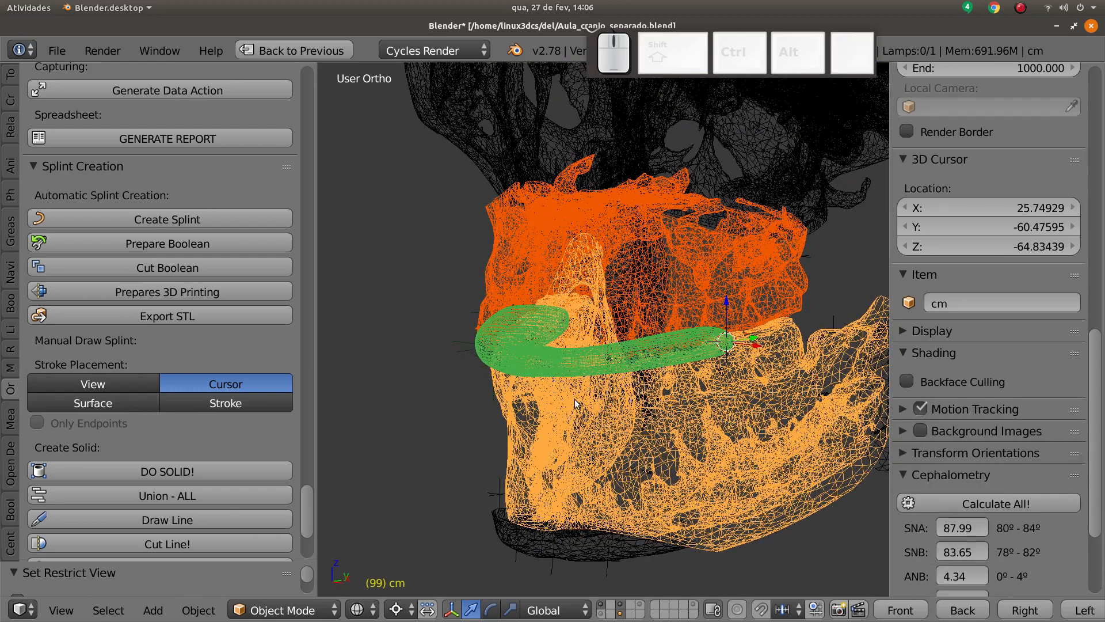
# Step: Duplicate the selected splint, maxilla and mandible in place, move the copies to layer 11 and show only that layer in solid display
pyautogui.hotkey('shift', 'd')
pyautogui.rightClick(581, 400)
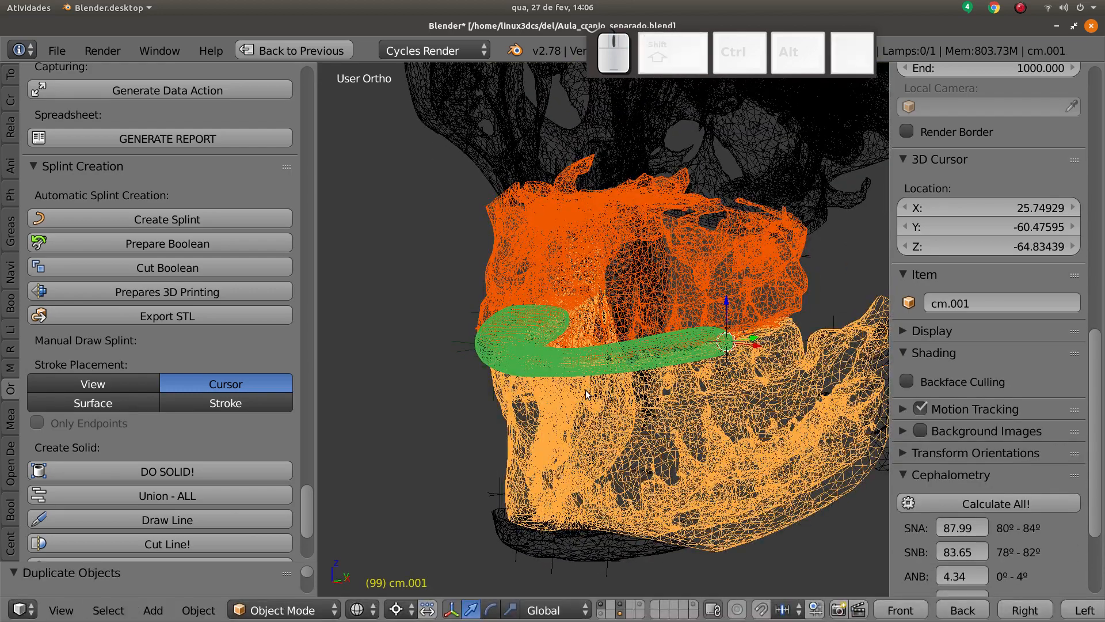
pyautogui.press('m')
pyautogui.click(818, 423)
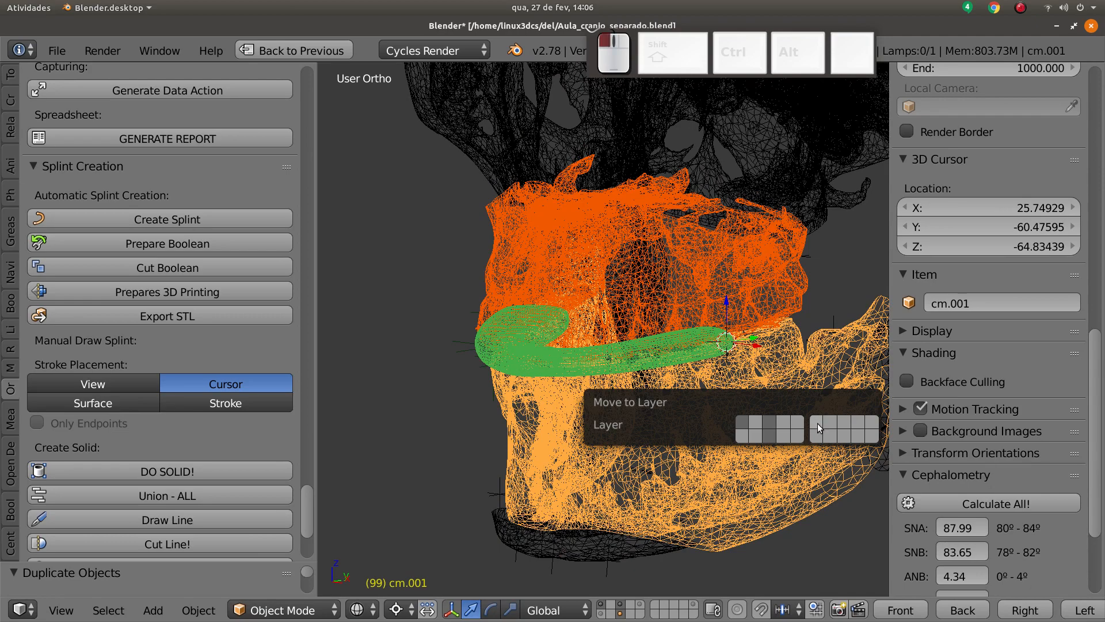
pyautogui.click(654, 605)
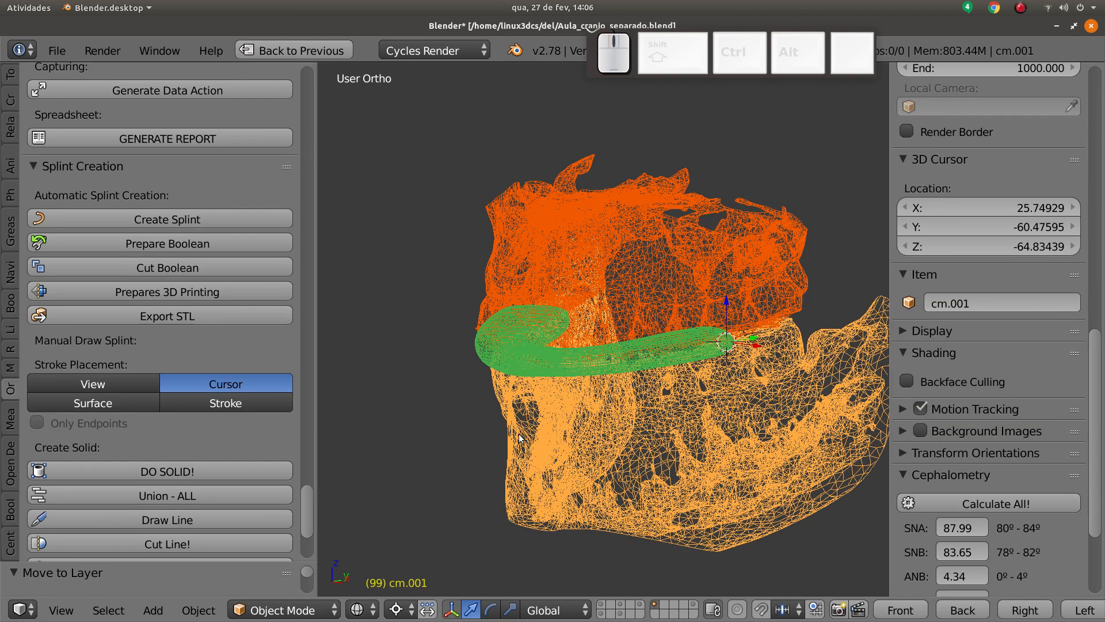
pyautogui.press('z')
pyautogui.moveTo(572, 418); pyautogui.dragTo(480, 328, button='middle')
# Step: Select the duplicated maxilla ma.001, restore the full window layout and set the Outliner to show only the active object
pyautogui.rightClick(463, 194)
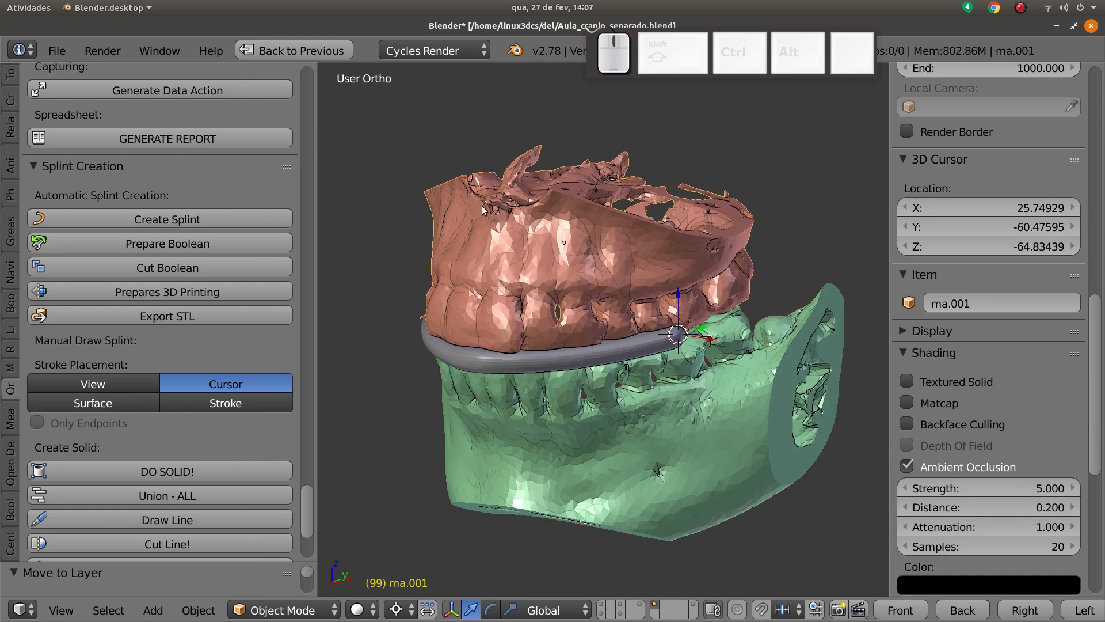
pyautogui.hotkey('ctrl', 'Up')
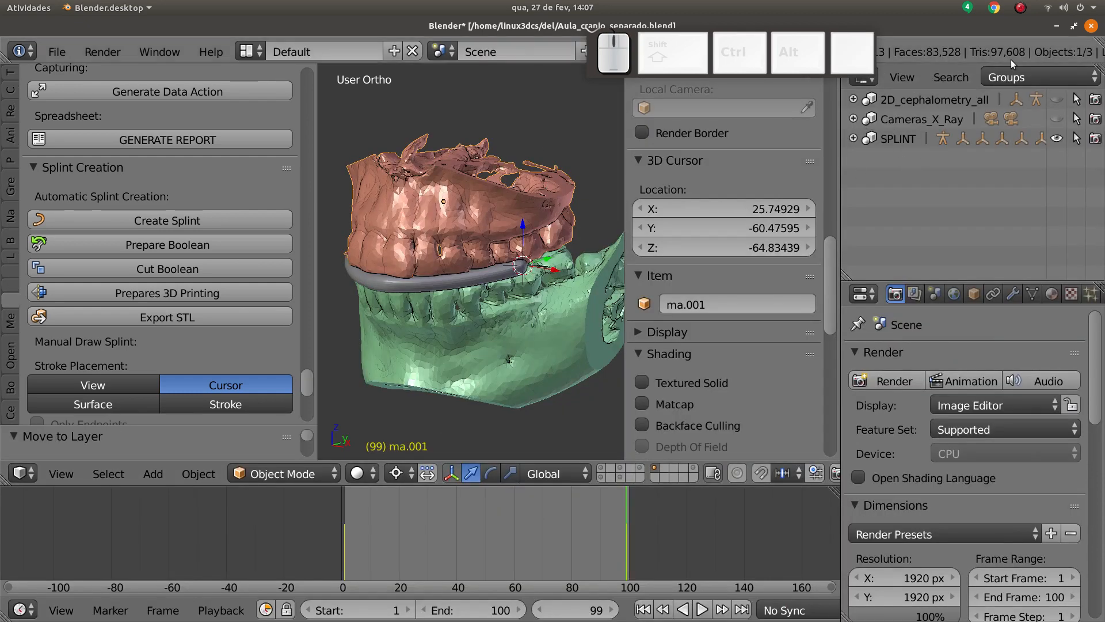
pyautogui.click(1035, 78)
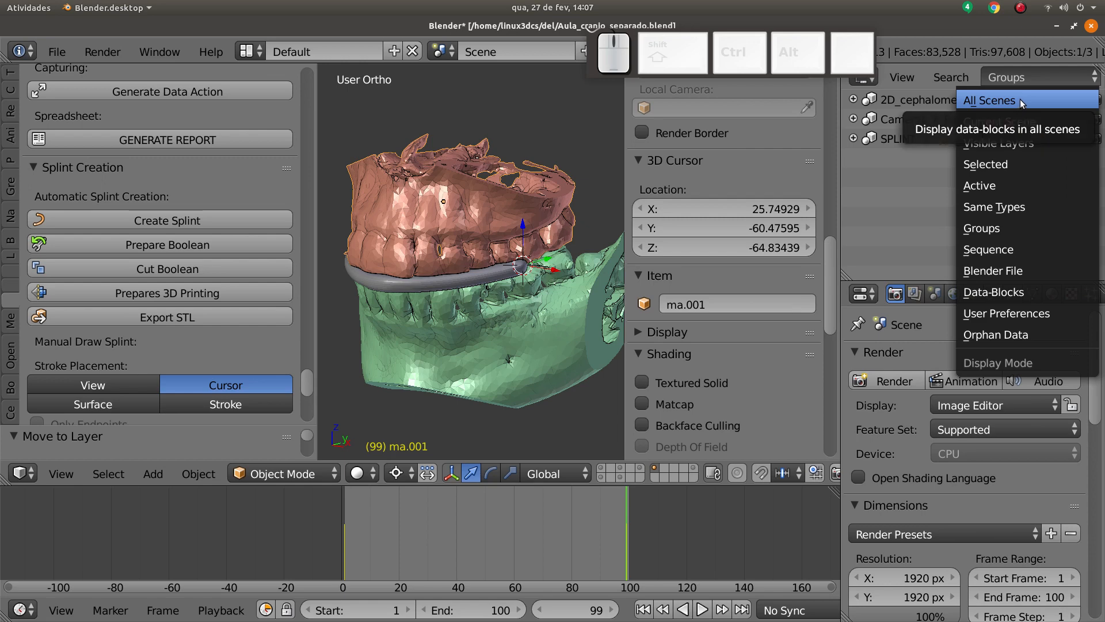
pyautogui.click(1007, 185)
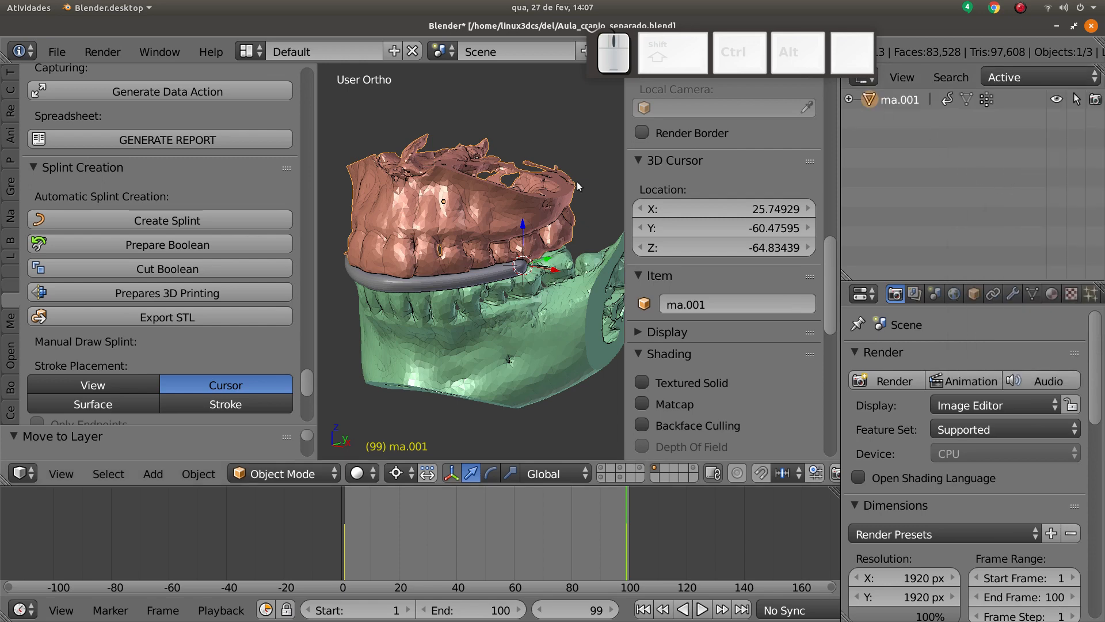
# Step: Expand ma.001 in the Outliner and remove its animation so the duplicated maxilla stays in its final position
pyautogui.moveTo(408, 218); pyautogui.dragTo(445, 227, button='middle')
pyautogui.scroll(2, 445, 227)
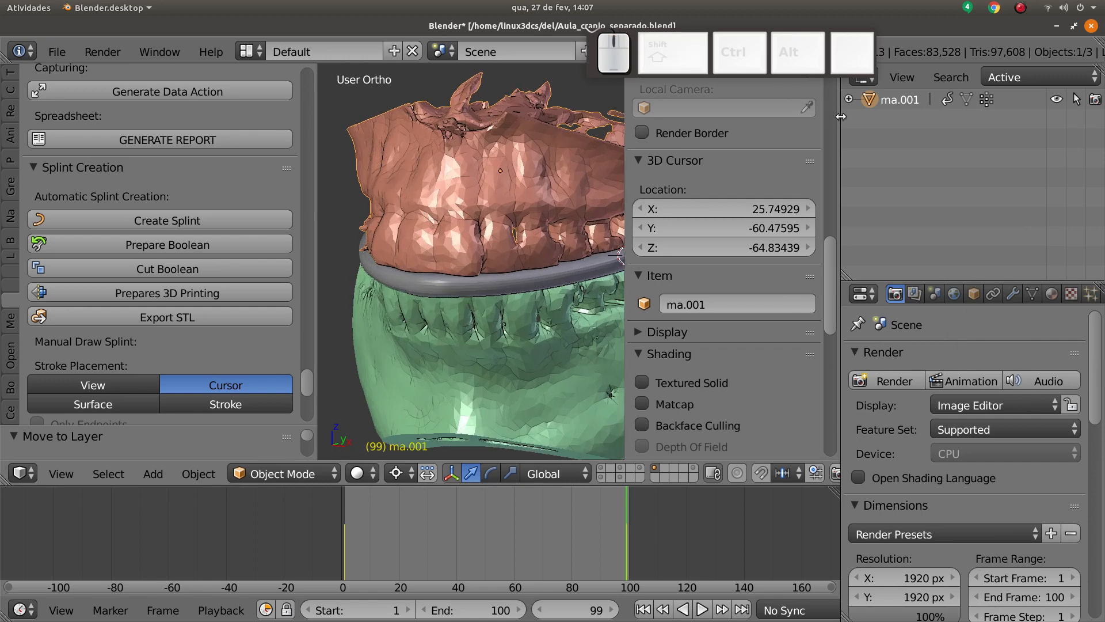
pyautogui.click(848, 100)
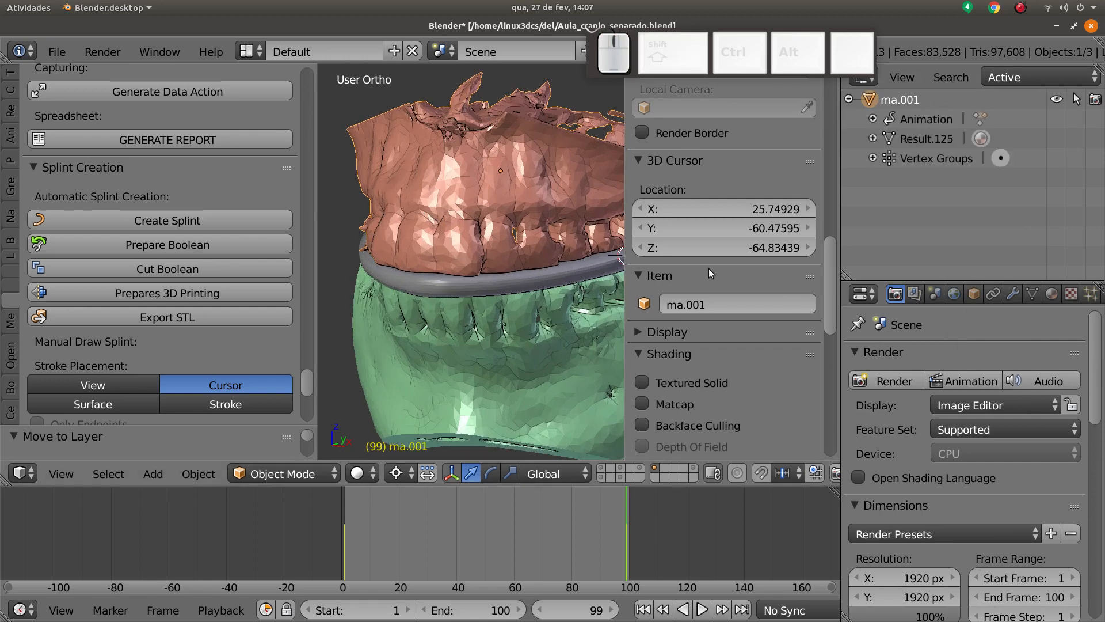
pyautogui.moveTo(588, 504); pyautogui.dragTo(626, 502)
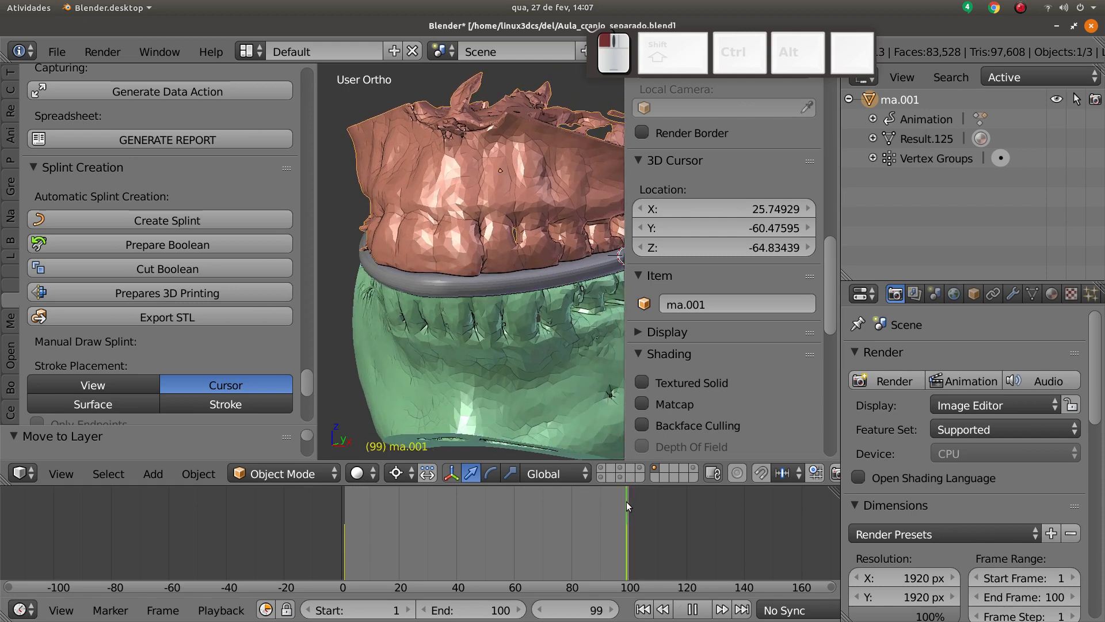
pyautogui.scroll(-2, 465, 229)
pyautogui.moveTo(465, 229); pyautogui.dragTo(446, 199, button='middle')
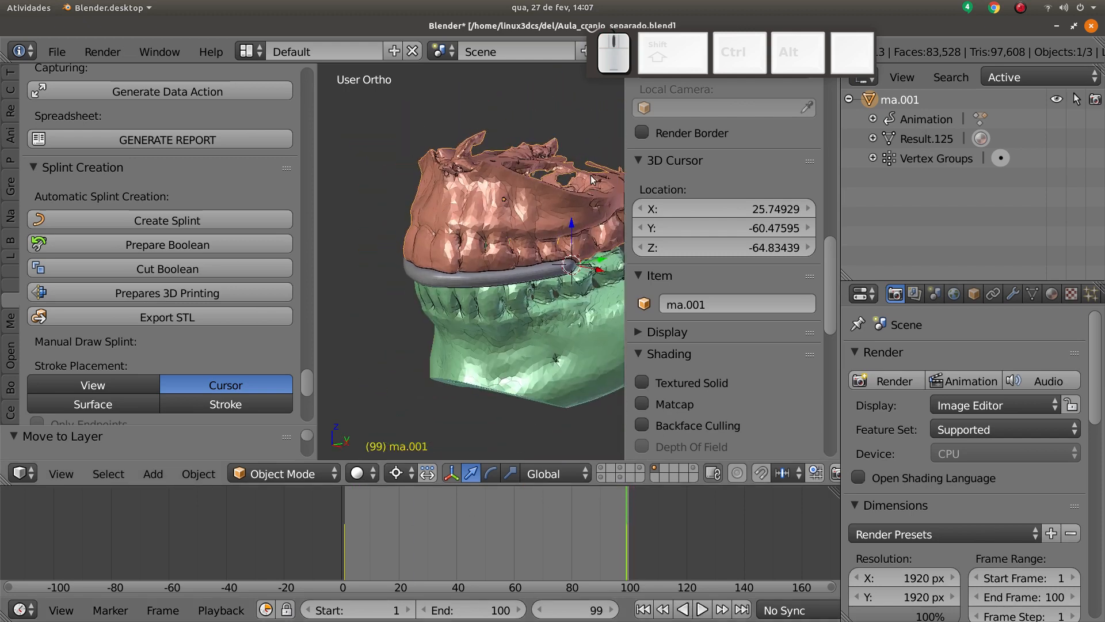
pyautogui.rightClick(925, 121)
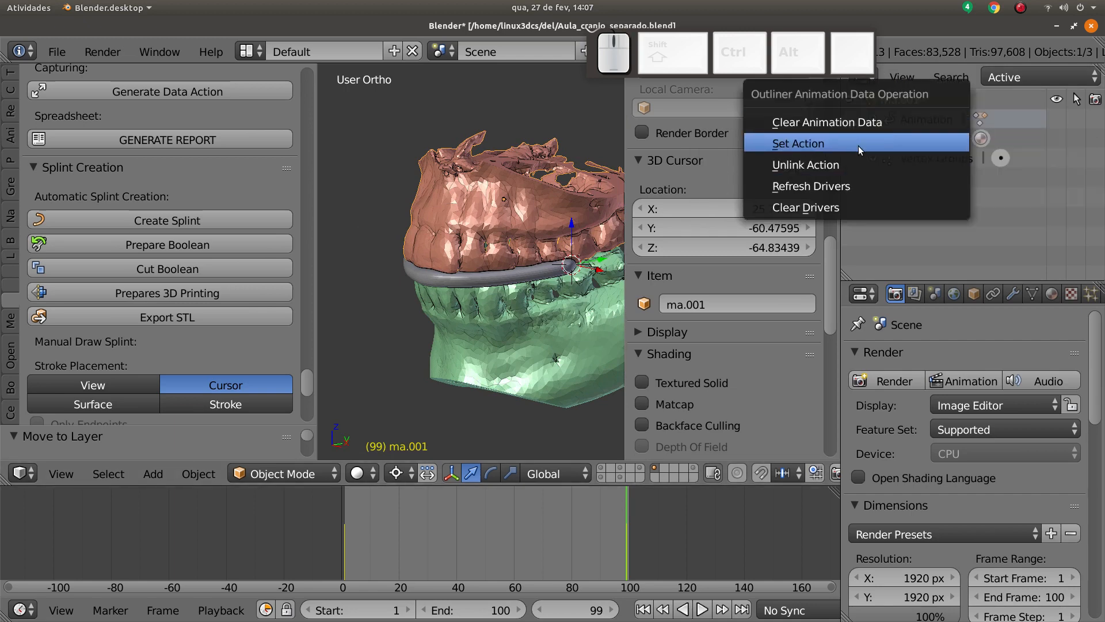
pyautogui.click(843, 166)
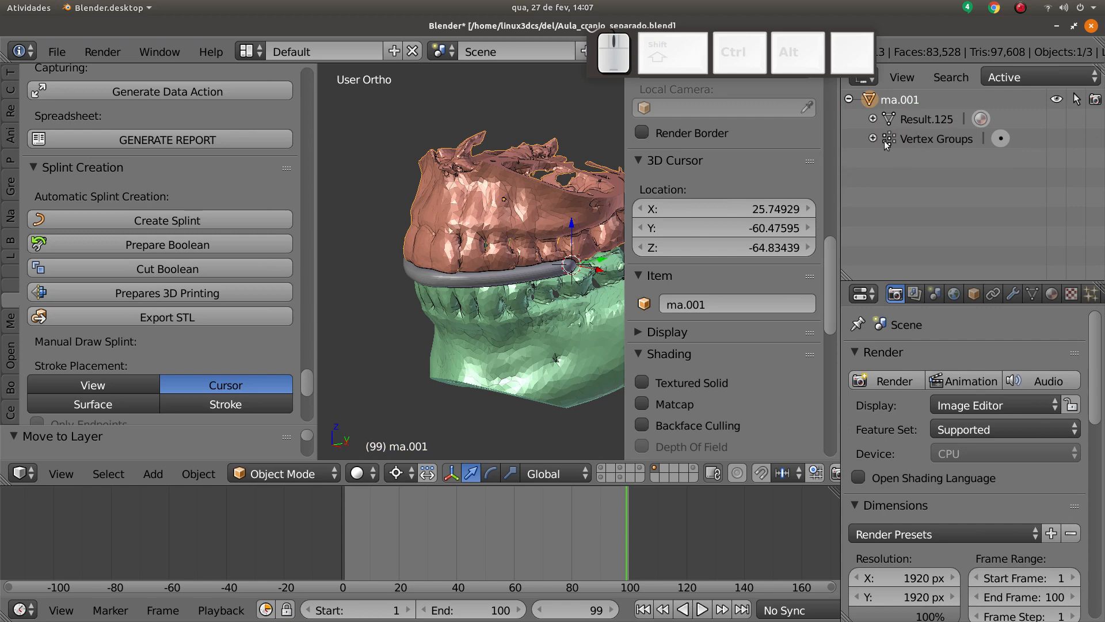
# Step: Select the duplicated mandible cm.001 and remove its animation through the Outliner
pyautogui.rightClick(472, 373)
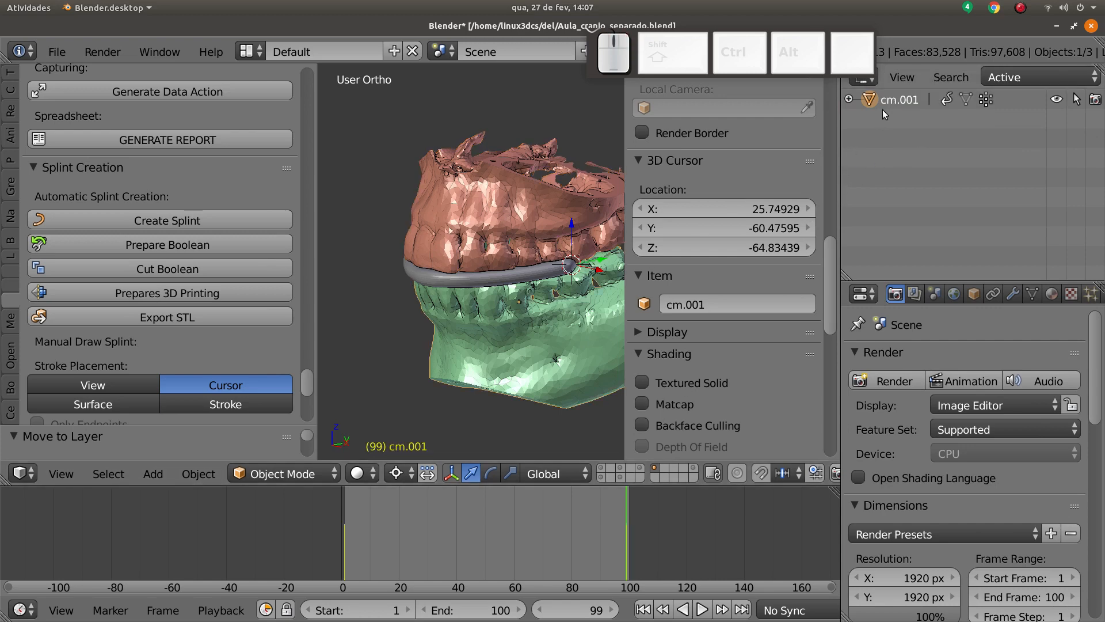
pyautogui.click(849, 103)
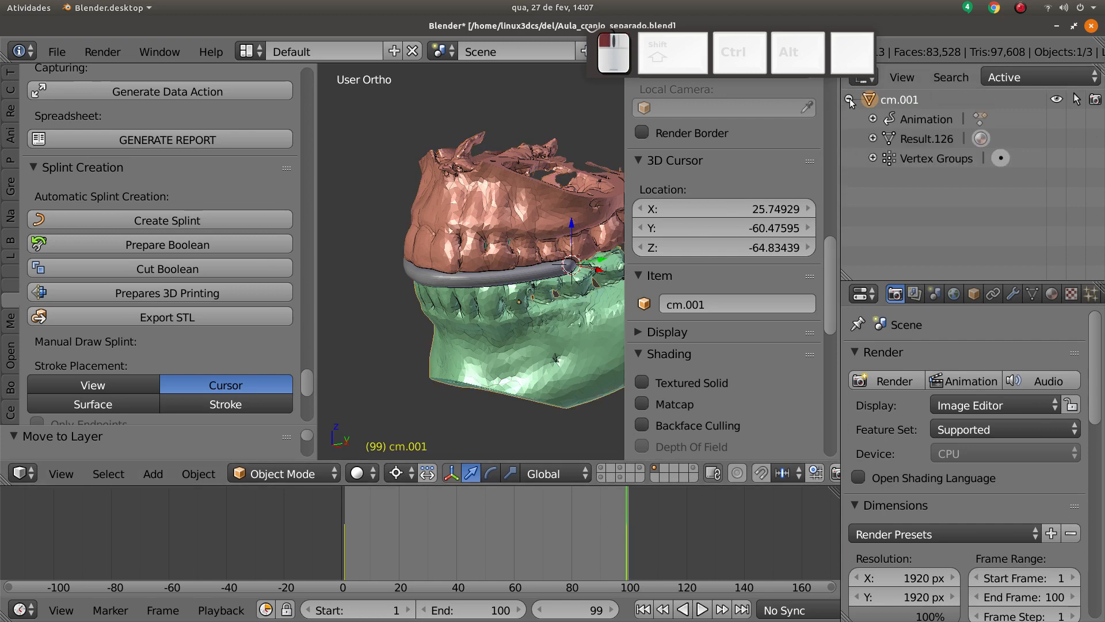
pyautogui.rightClick(919, 118)
pyautogui.click(833, 131)
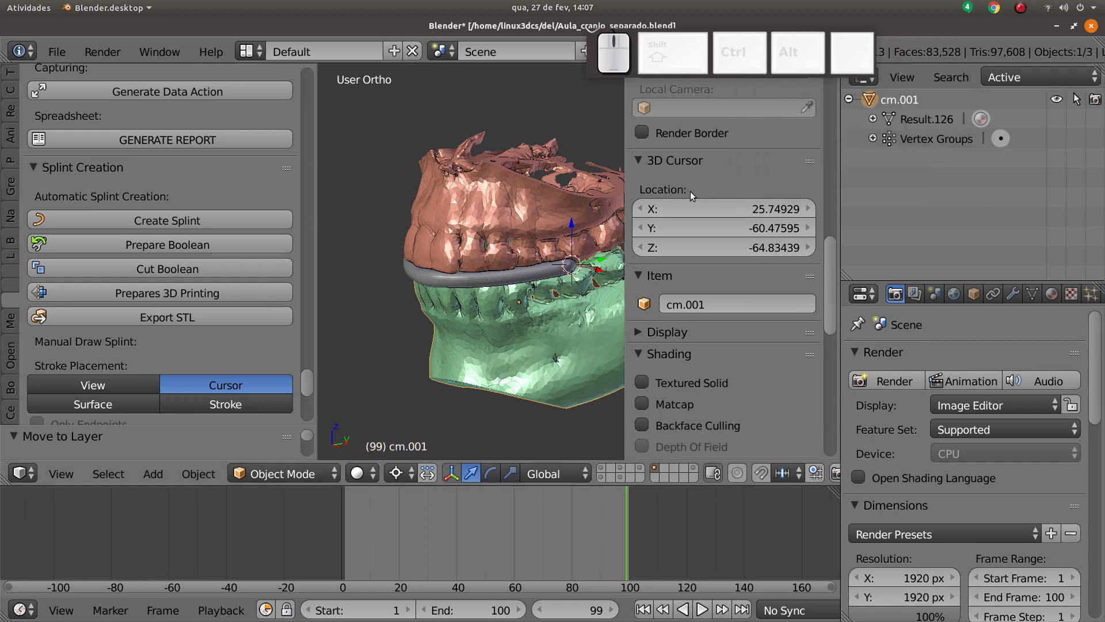
# Step: Check the duplicated jaws in wireframe, return to solid display and run Prepares 3D Printing on the maxilla ma.001
pyautogui.keyDown('shift'); pyautogui.rightClick(424, 224); pyautogui.keyUp('shift')
pyautogui.hotkey('shift', 'z')
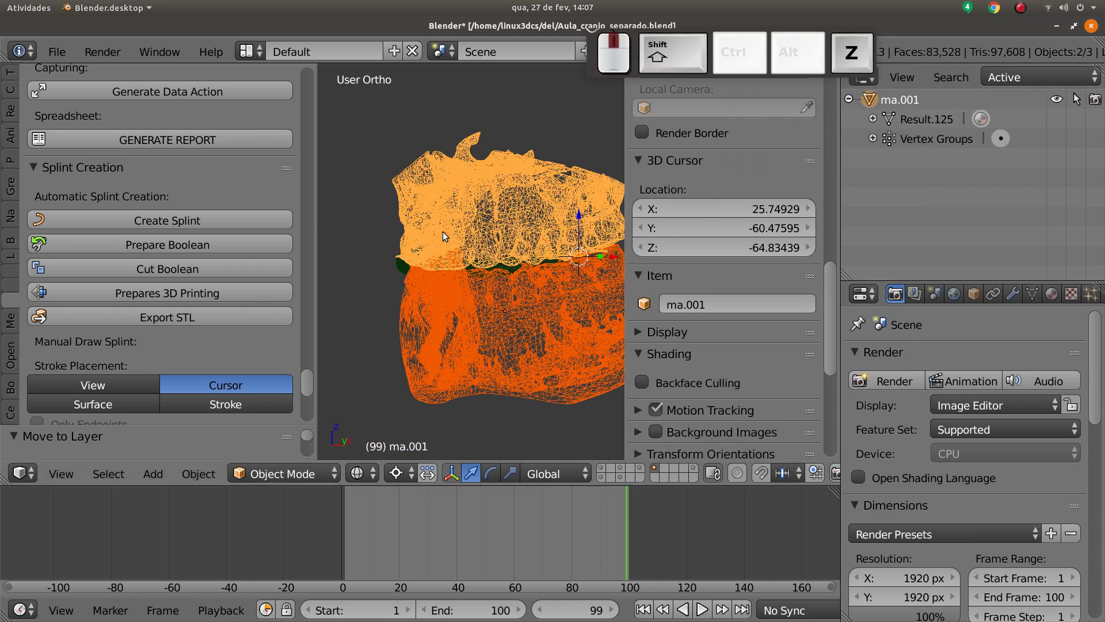
pyautogui.moveTo(444, 236); pyautogui.dragTo(410, 203, button='middle')
pyautogui.scroll(2, 451, 264)
pyautogui.rightClick(401, 255)
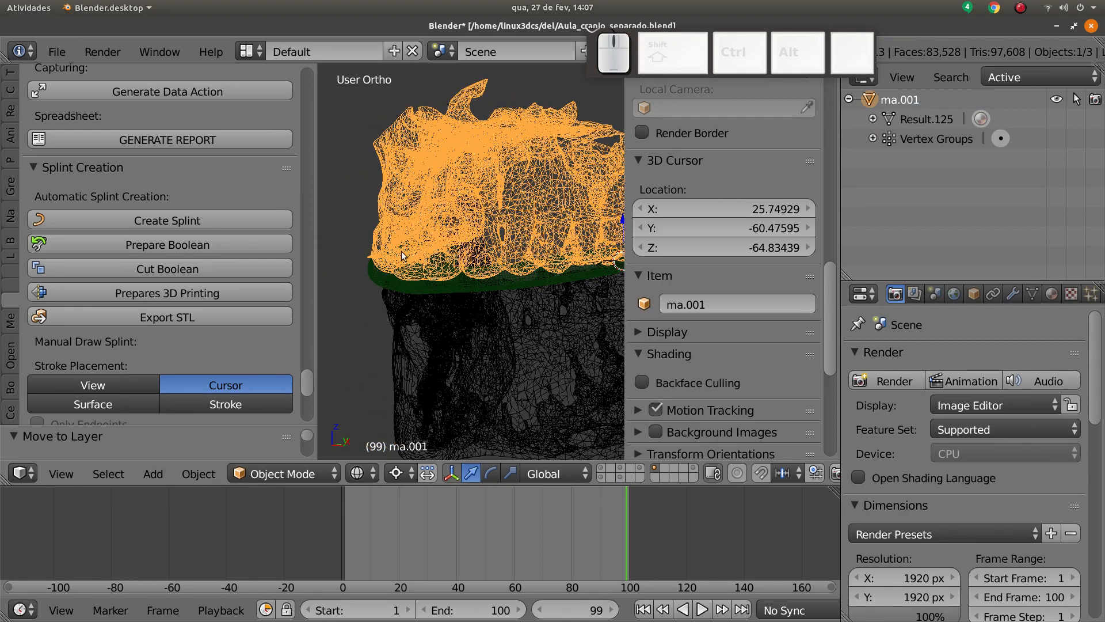
pyautogui.press('z')
pyautogui.moveTo(401, 255); pyautogui.dragTo(495, 265, button='middle')
pyautogui.moveTo(495, 265)
pyautogui.keyDown('shift'); pyautogui.mouseDown(button='middle')
pyautogui.moveTo(423, 273)
pyautogui.moveTo(432, 281)
pyautogui.mouseUp(button='middle'); pyautogui.keyUp('shift')
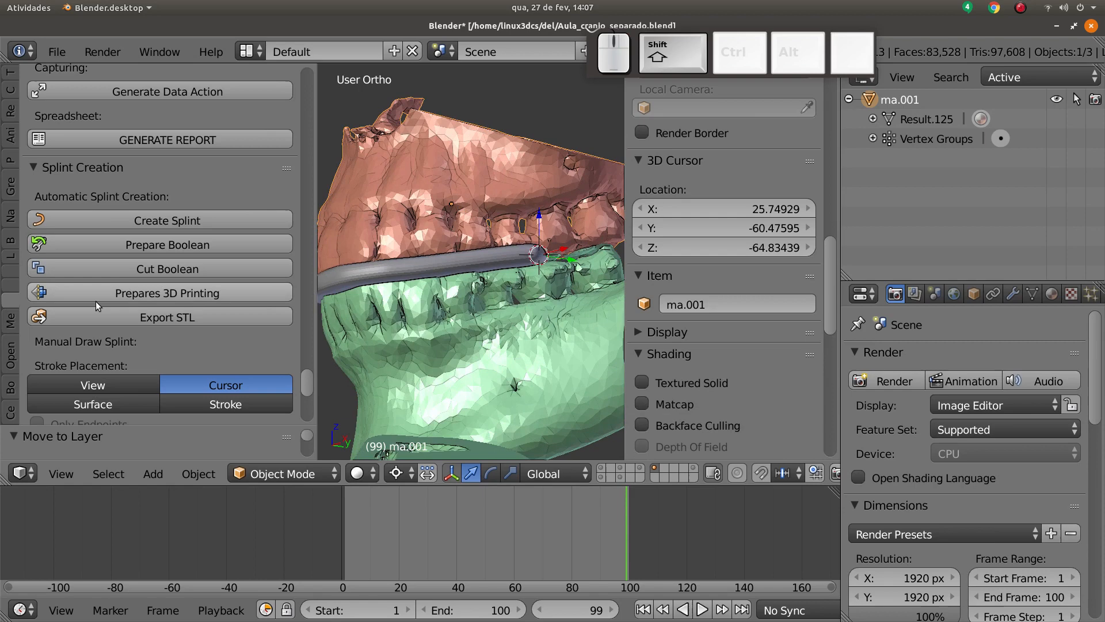
pyautogui.click(137, 294)
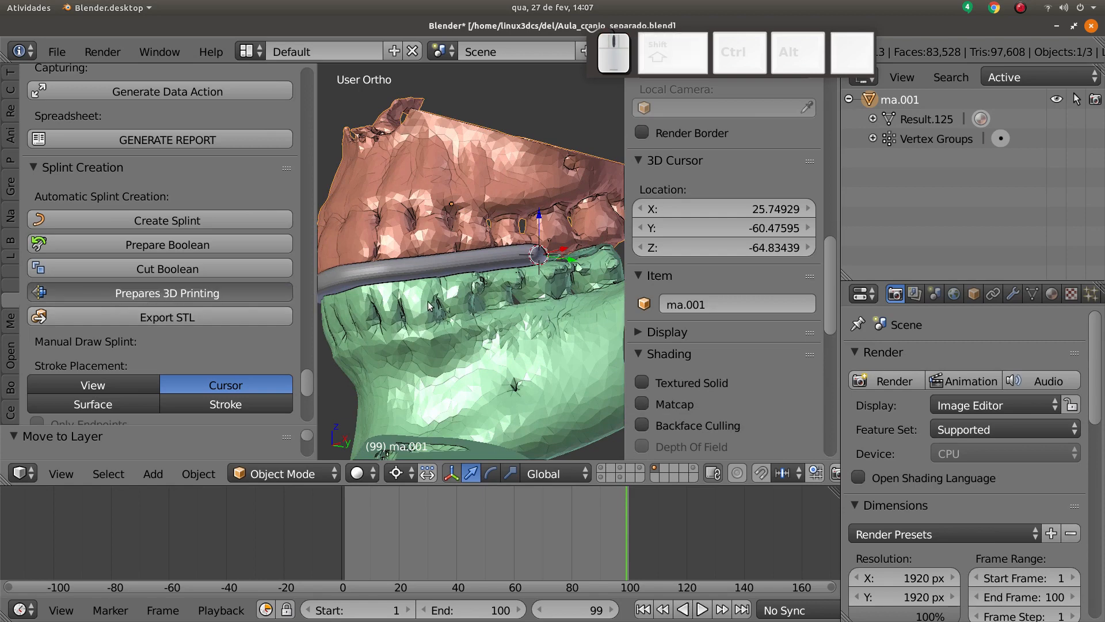
# Step: Run Prepares 3D Printing on the mandible cm.001 and inspect its mesh density up close in wireframe
pyautogui.rightClick(435, 378)
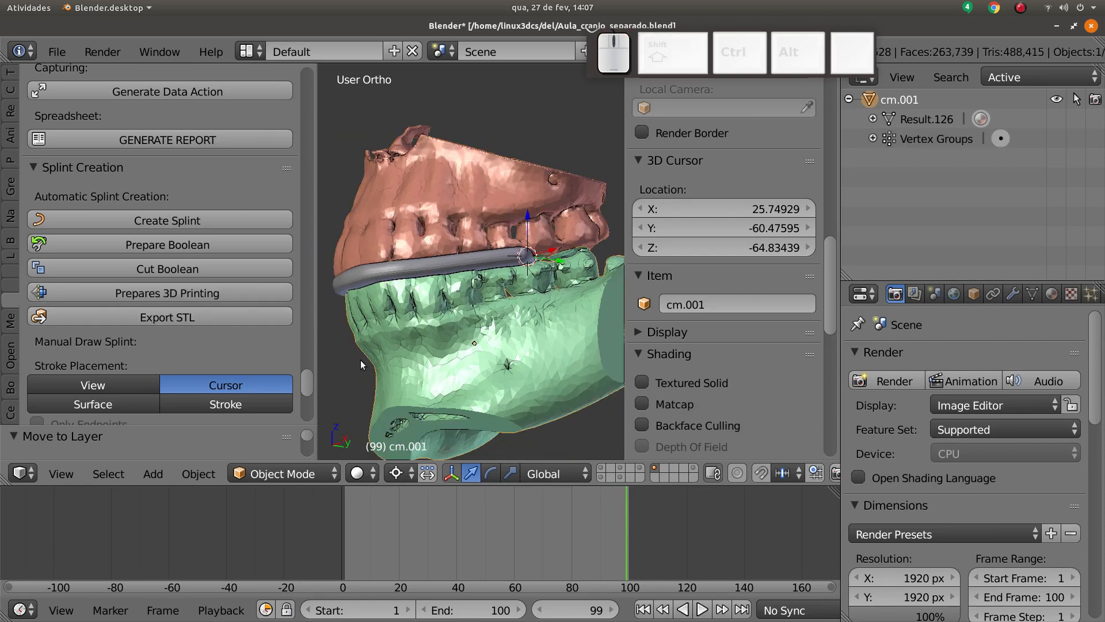
pyautogui.click(203, 293)
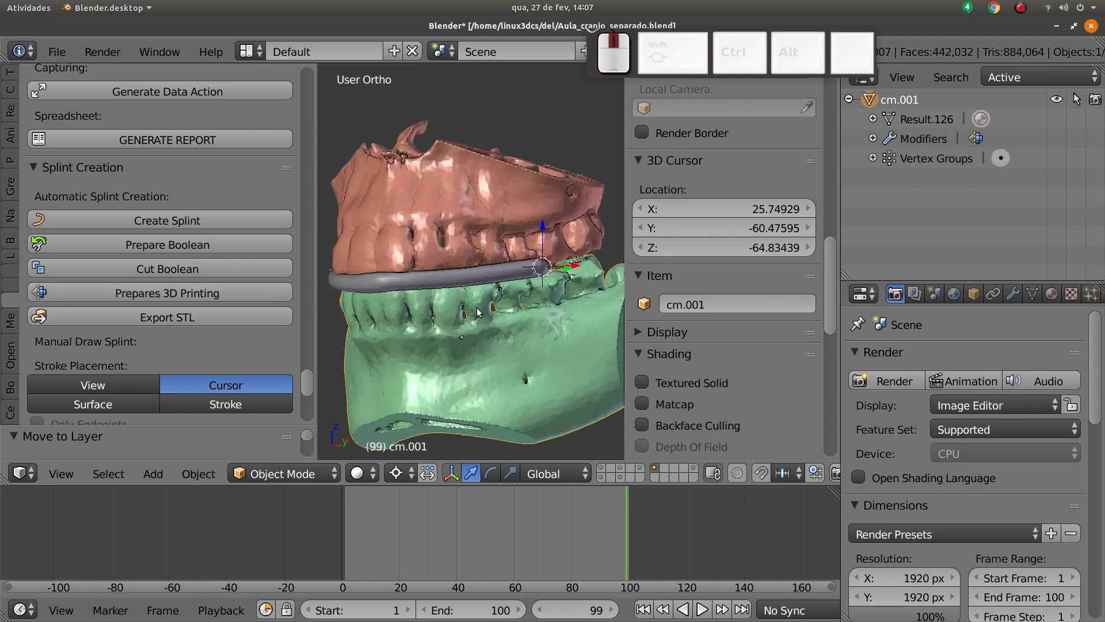
pyautogui.scroll(5, 484, 300)
pyautogui.press('z')
pyautogui.scroll(3, 496, 306)
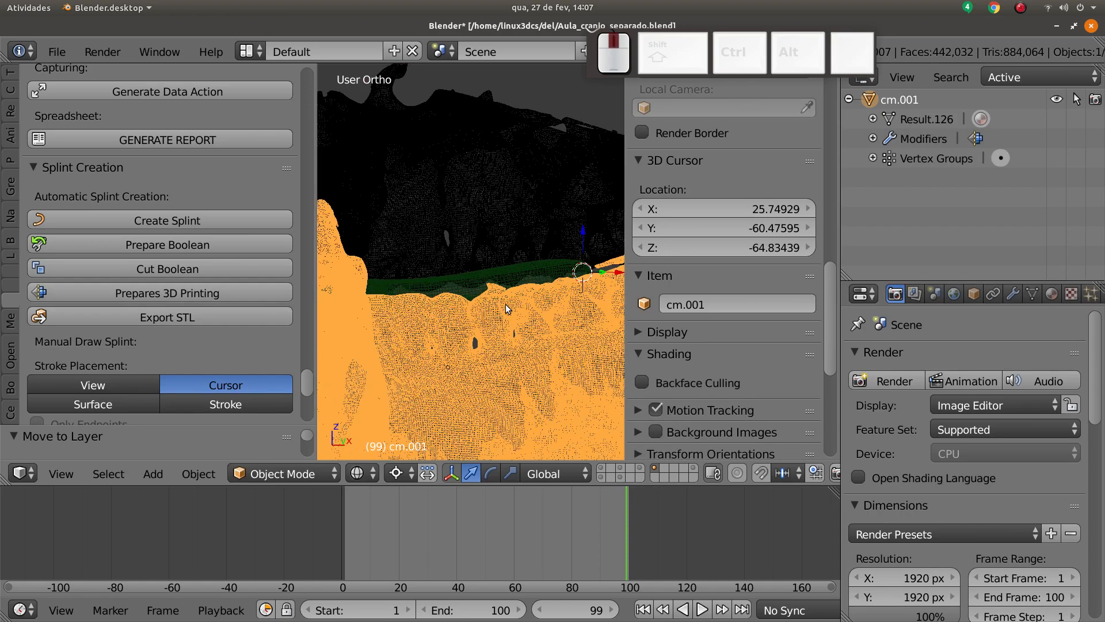
# Step: Add the maxilla ma.001 to the selected mandible cm.001 and join both into a single object
pyautogui.keyDown('shift'); pyautogui.rightClick(533, 250); pyautogui.keyUp('shift')
pyautogui.scroll(-6, 503, 274)
pyautogui.press('z')
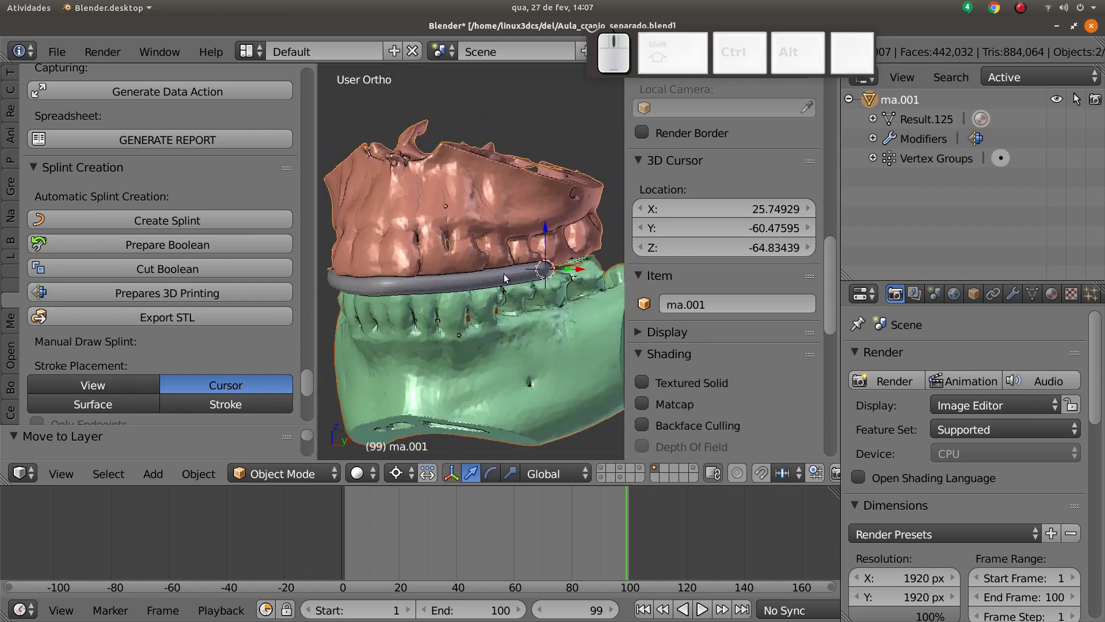
pyautogui.hotkey('ctrl', 'j')
# Step: Pick the splint SPLINT.001 between the teeth using wireframe display, and return the view to solid shading
pyautogui.scroll(5, 363, 295)
pyautogui.press('z')
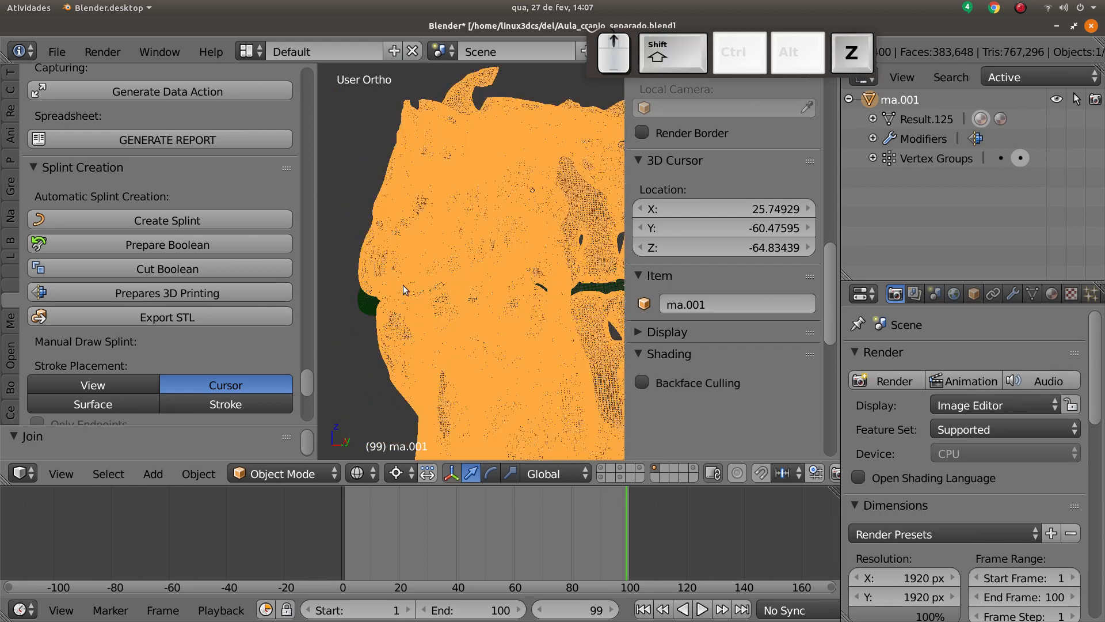
pyautogui.rightClick(366, 299)
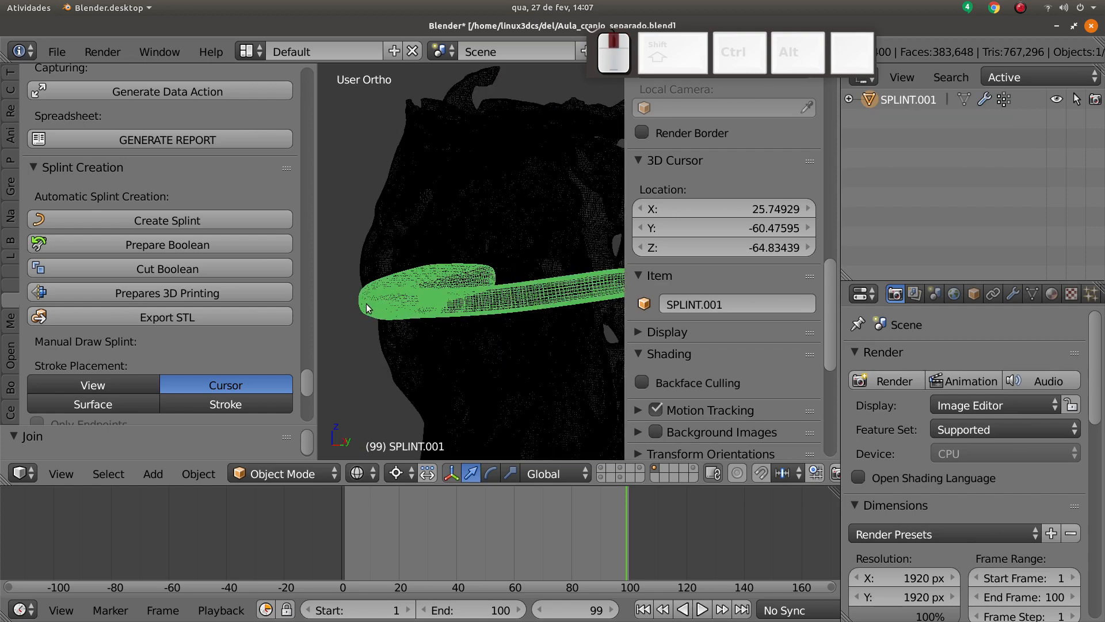
pyautogui.scroll(-5, 370, 338)
pyautogui.press('z')
pyautogui.moveTo(410, 327); pyautogui.dragTo(439, 297, button='middle')
pyautogui.press('g')
pyautogui.rightClick(444, 327)
pyautogui.press('g')
pyautogui.rightClick(440, 282)
pyautogui.press('g')
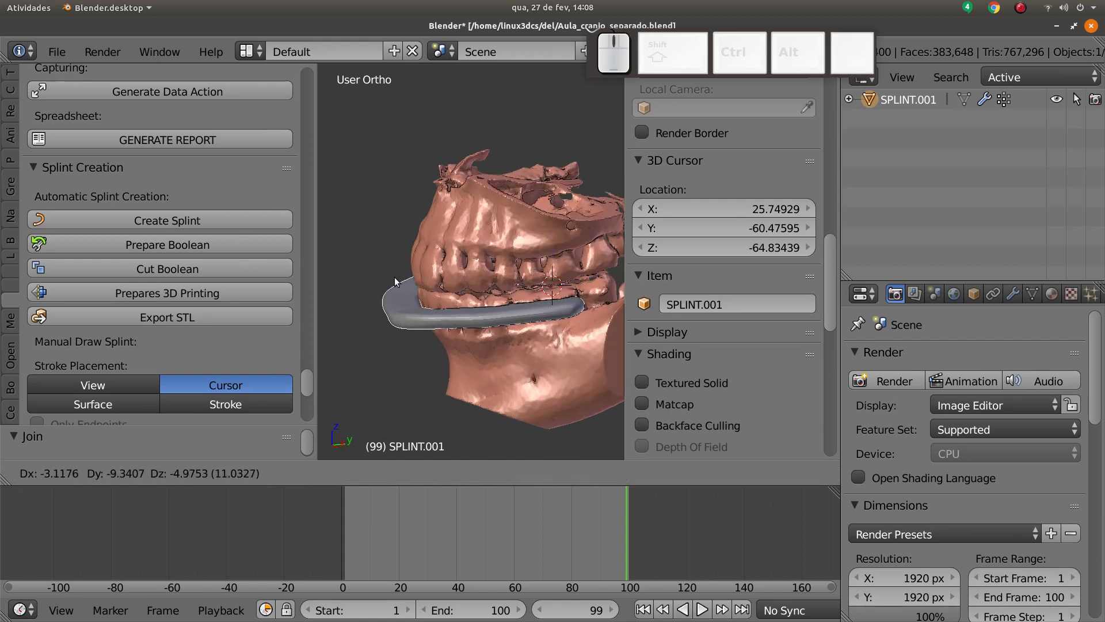
pyautogui.rightClick(471, 201)
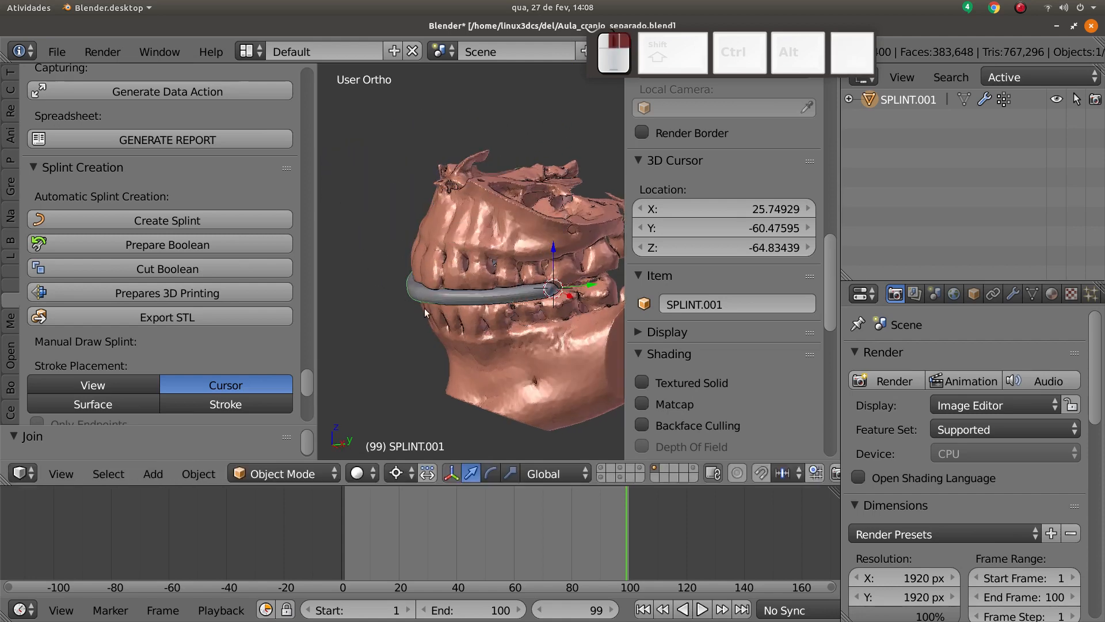
# Step: Add the joined jaws ma.001 to the splint selection and run Cut Boolean to carve the tooth impressions
pyautogui.moveTo(472, 202); pyautogui.dragTo(483, 294, button='middle')
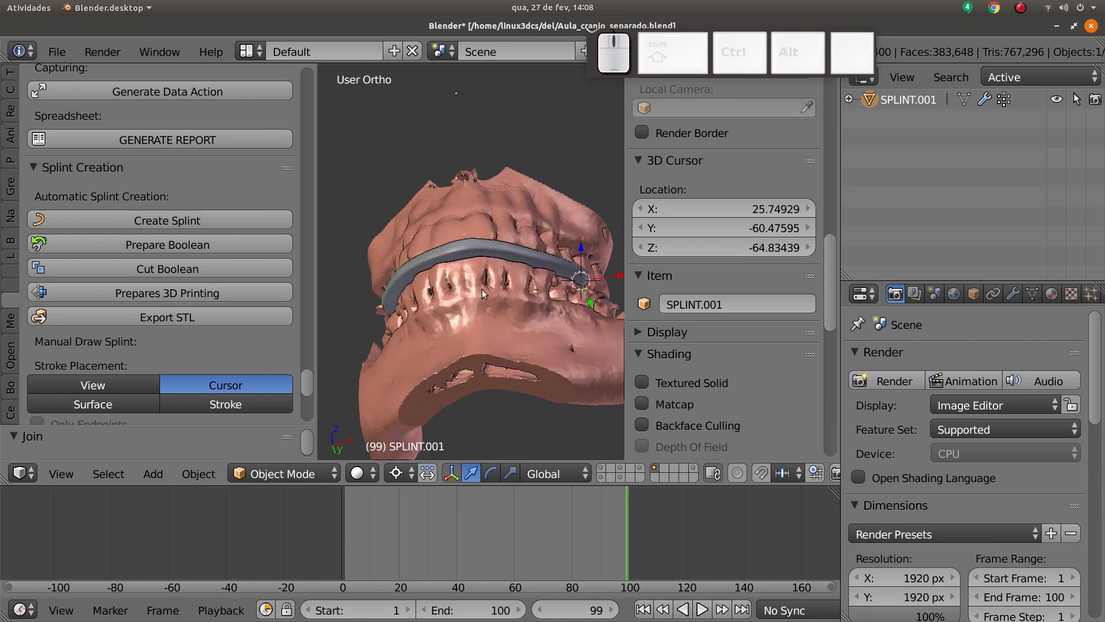
pyautogui.press('n')
pyautogui.scroll(3, 561, 303)
pyautogui.moveTo(595, 303); pyautogui.dragTo(487, 294, button='middle')
pyautogui.press('z')
pyautogui.rightClick(468, 229)
pyautogui.press('z')
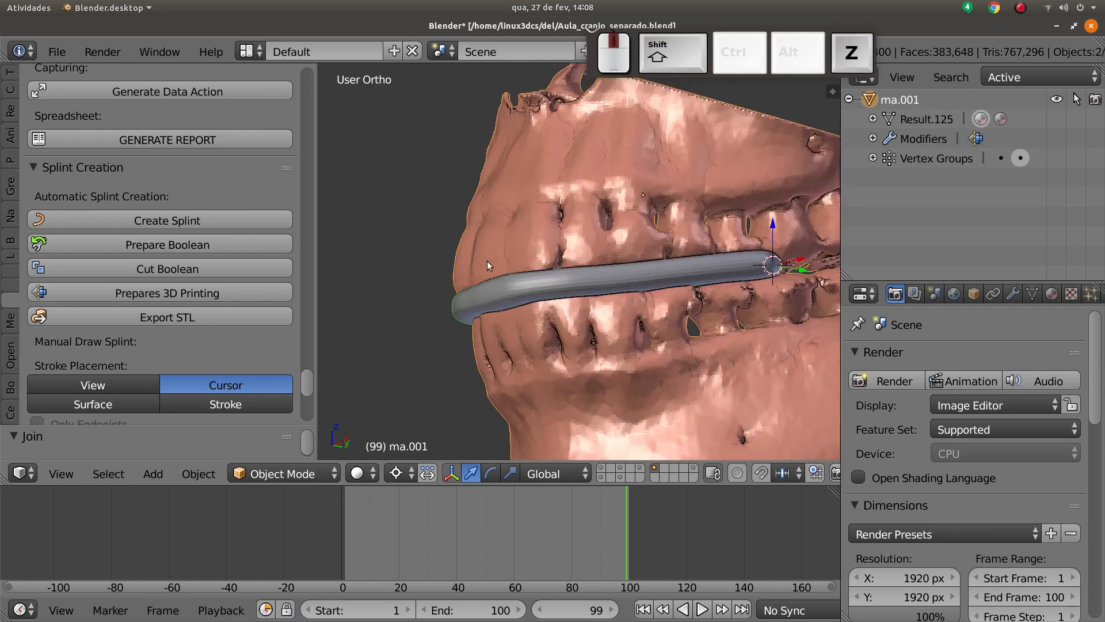
pyautogui.click(173, 271)
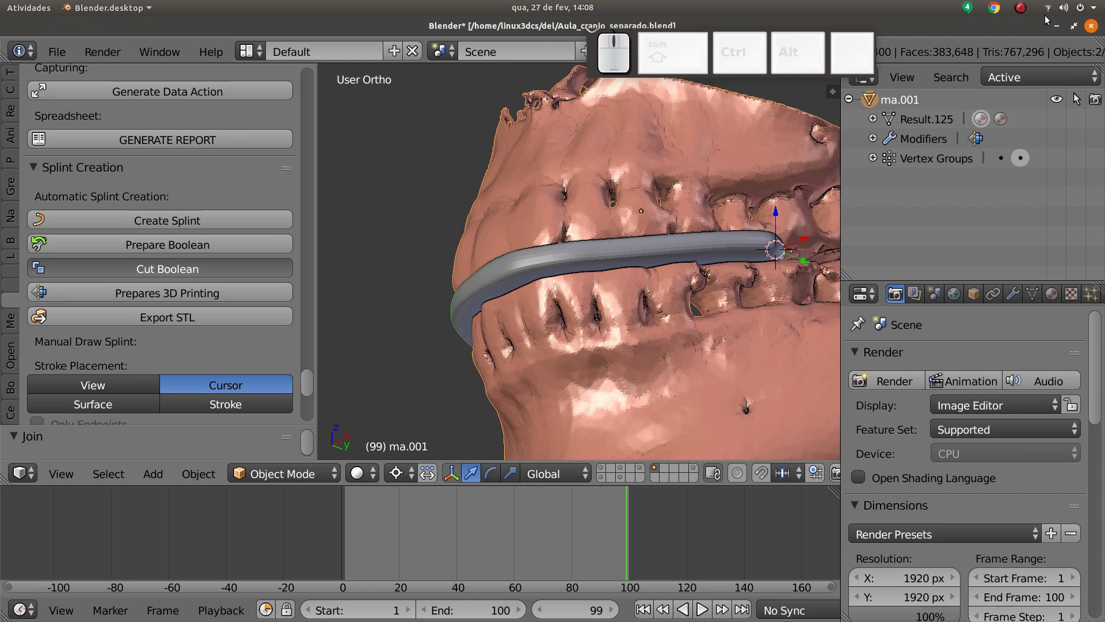
pyautogui.click(1021, 9)
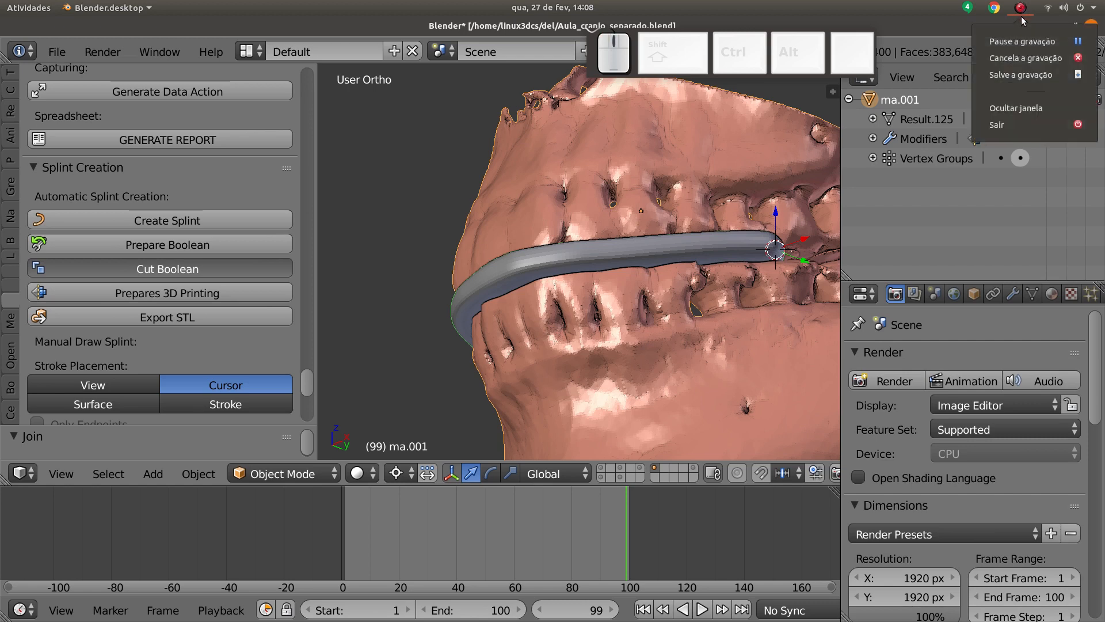
pyautogui.click(1023, 44)
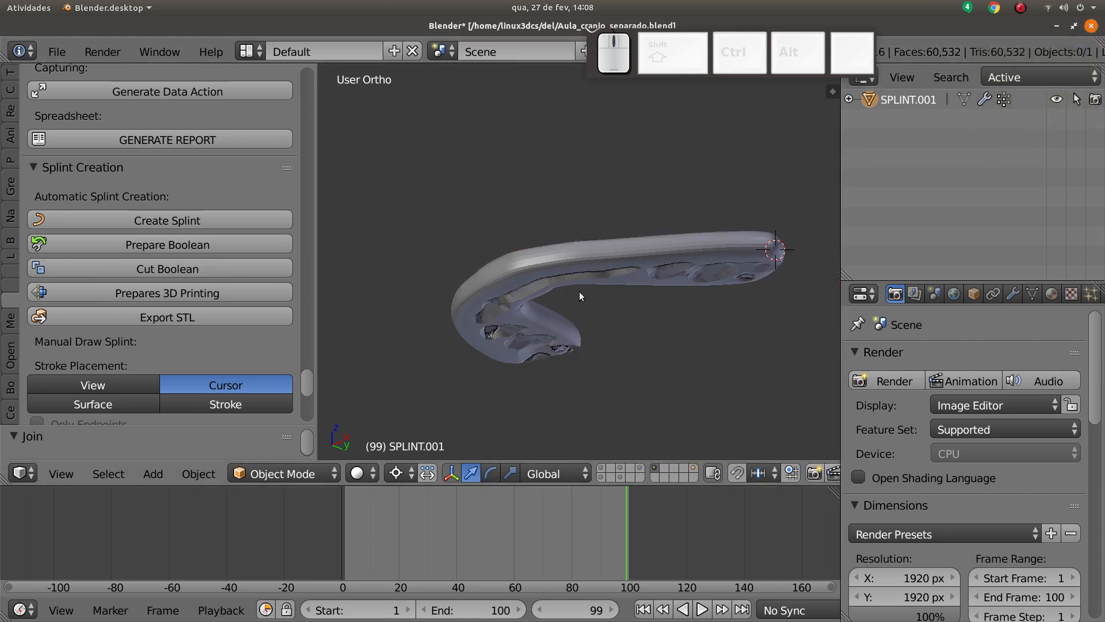
# Step: Show the layer containing the segmented skull, select the mandible cm and enlarge the 3D view to fill the window
pyautogui.moveTo(579, 291); pyautogui.dragTo(551, 336, button='middle')
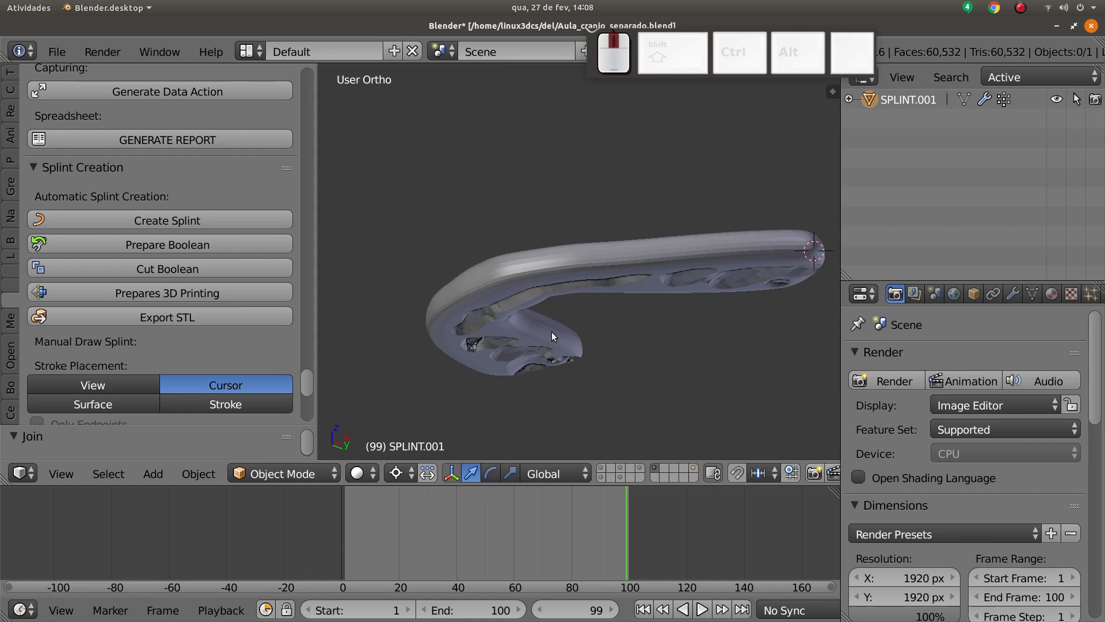
pyautogui.click(603, 467)
pyautogui.click(604, 476)
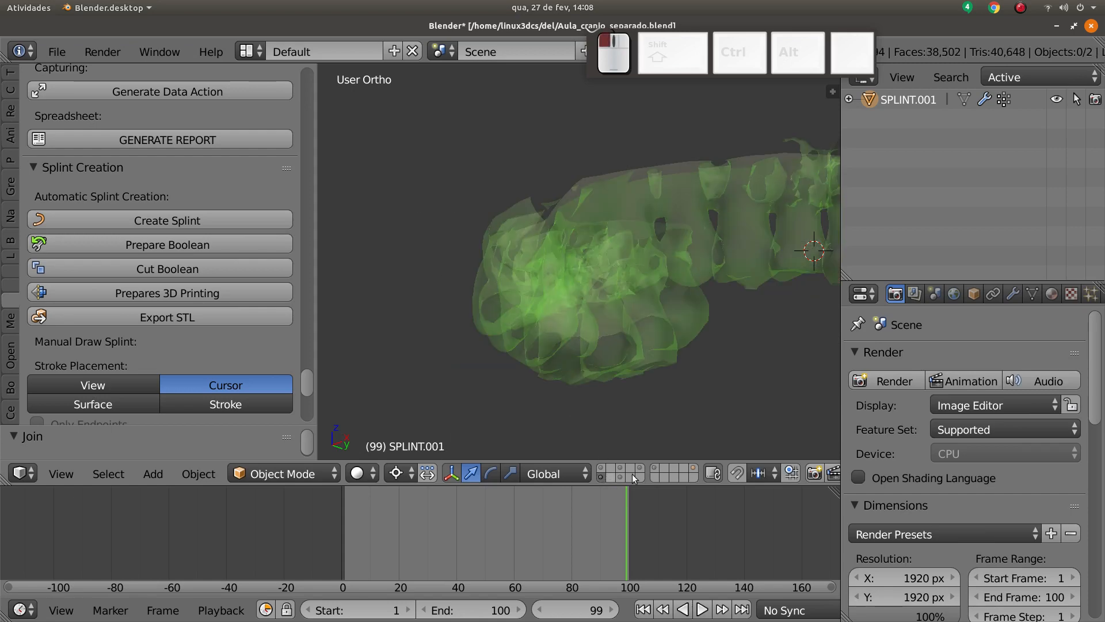
pyautogui.keyDown('shift'); pyautogui.click(620, 467); pyautogui.keyUp('shift')
pyautogui.keyDown('shift'); pyautogui.moveTo(619, 465); pyautogui.dragTo(570, 300, button='middle'); pyautogui.keyUp('shift')
pyautogui.keyDown('shift'); pyautogui.click(620, 476); pyautogui.keyUp('shift')
pyautogui.rightClick(596, 329)
pyautogui.scroll(2, 568, 387)
pyautogui.moveTo(554, 343); pyautogui.dragTo(910, 436, button='middle')
pyautogui.hotkey('ctrl', 'Up')
pyautogui.hotkey('shift', 'z')
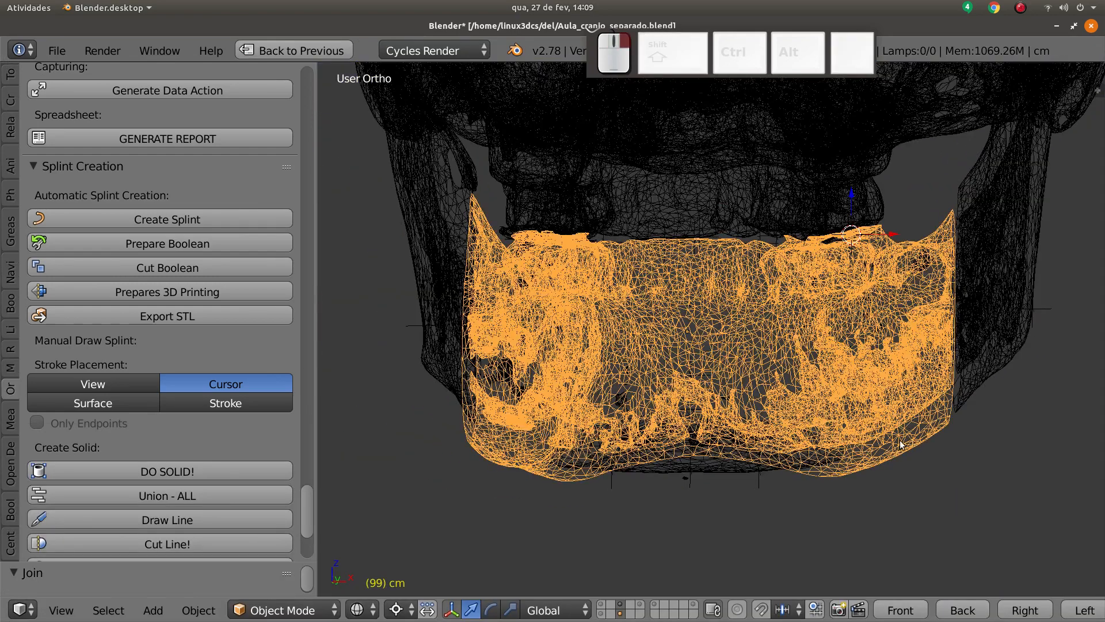
pyautogui.hotkey('shift', 'z')
# Step: Try to draw a T-shaped guide outline over the chin with Grease Pencil, three circles joined by lines, using Cursor stroke placement
pyautogui.moveTo(789, 405)
pyautogui.keyDown('shift'); pyautogui.mouseDown(button='middle')
pyautogui.moveTo(700, 472)
pyautogui.moveTo(679, 455)
pyautogui.mouseUp(button='middle'); pyautogui.keyUp('shift')
pyautogui.moveTo(596, 453); pyautogui.dragTo(615, 402, button='middle')
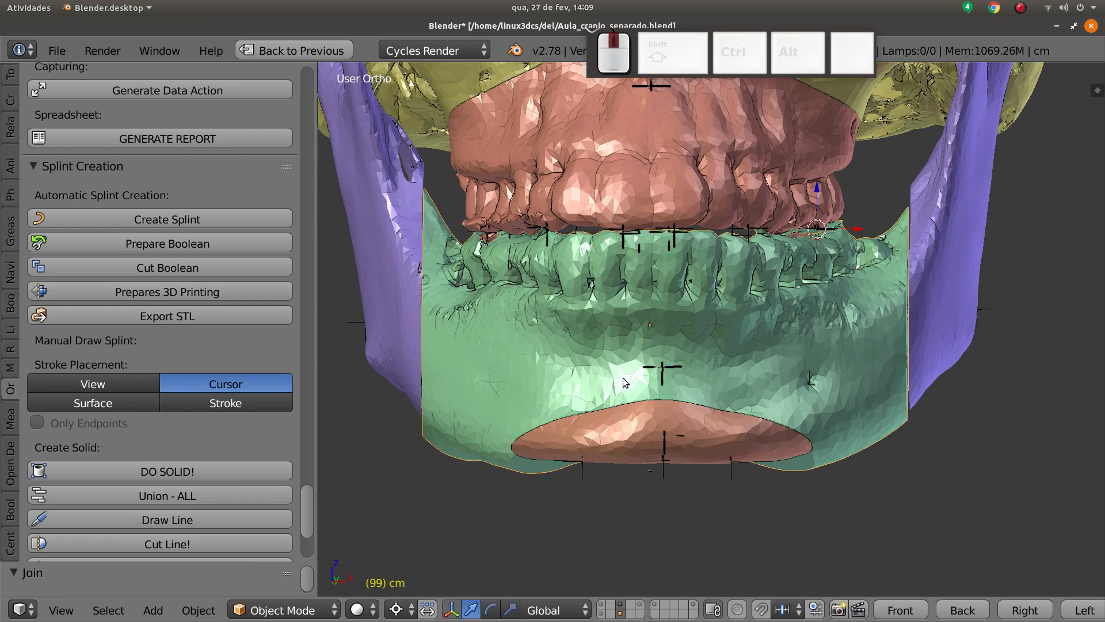
pyautogui.scroll(1, 636, 391)
pyautogui.moveTo(626, 382)
pyautogui.mouseDown(button='middle')
pyautogui.moveTo(633, 391)
pyautogui.moveTo(645, 380)
pyautogui.mouseUp(button='middle')
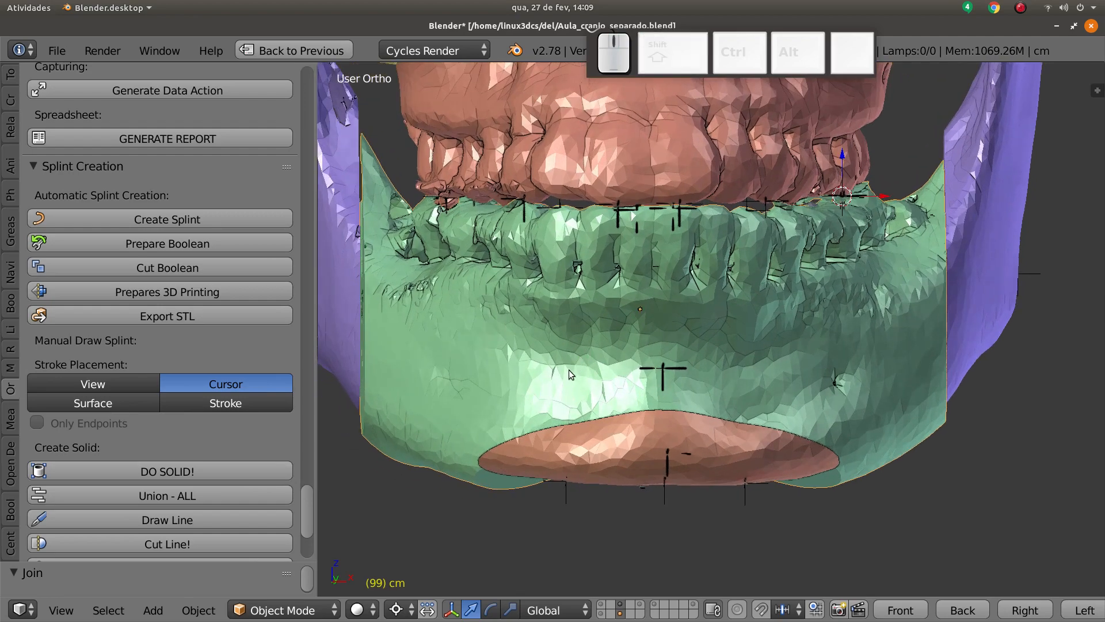
pyautogui.moveTo(534, 369)
pyautogui.mouseDown()
pyautogui.moveTo(544, 386)
pyautogui.moveTo(576, 373)
pyautogui.mouseUp()
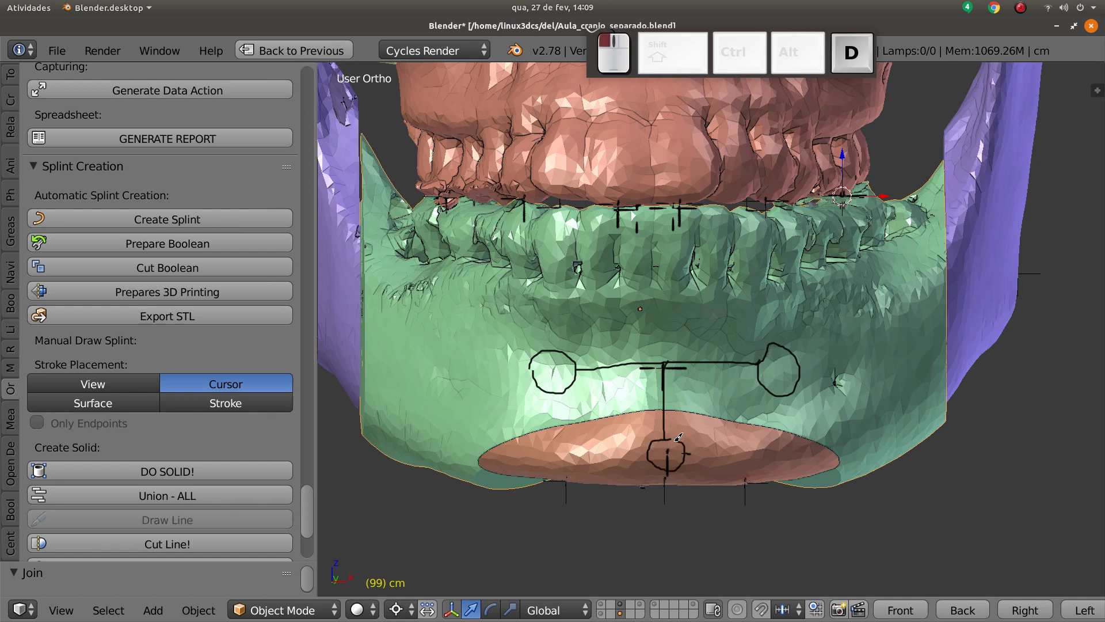
# Step: Inspect the strokes from the side and clear them by removing the Grease Pencil palette color
pyautogui.scroll(-2, 670, 438)
pyautogui.moveTo(672, 436)
pyautogui.mouseDown(button='middle')
pyautogui.moveTo(605, 442)
pyautogui.moveTo(702, 419)
pyautogui.mouseUp(button='middle')
pyautogui.scroll(2, 666, 429)
pyautogui.scroll(1, 666, 430)
pyautogui.moveTo(564, 324); pyautogui.dragTo(876, 364, button='middle')
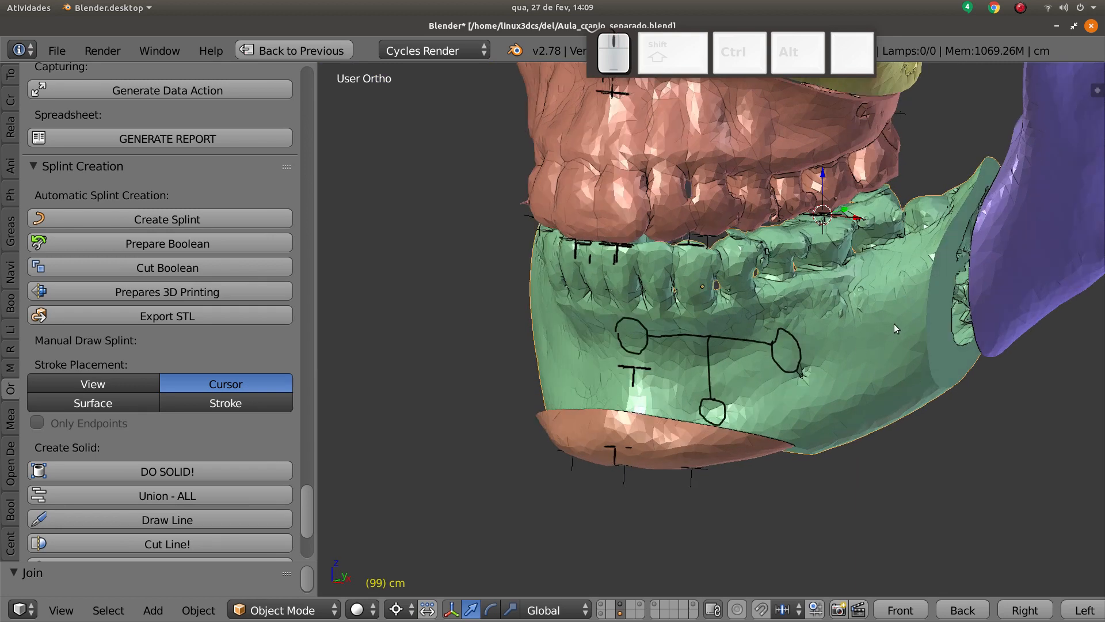
pyautogui.press('n')
pyautogui.click(1071, 243)
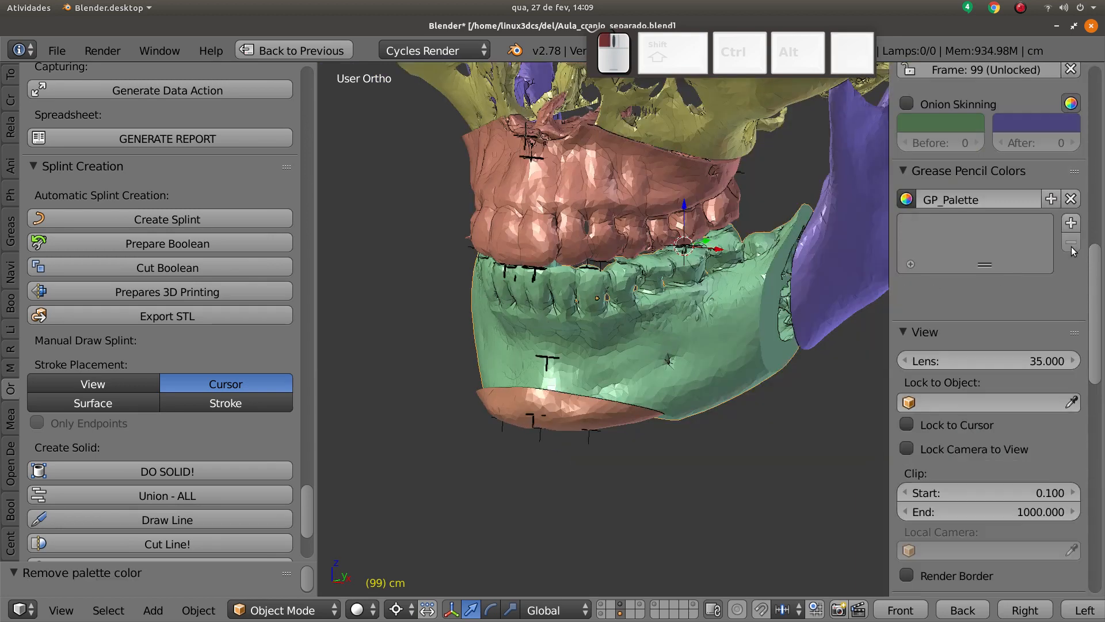
# Step: Set the stroke placement for the manual splint drawing to Surface
pyautogui.moveTo(625, 367); pyautogui.dragTo(534, 417, button='middle')
pyautogui.scroll(2, 469, 354)
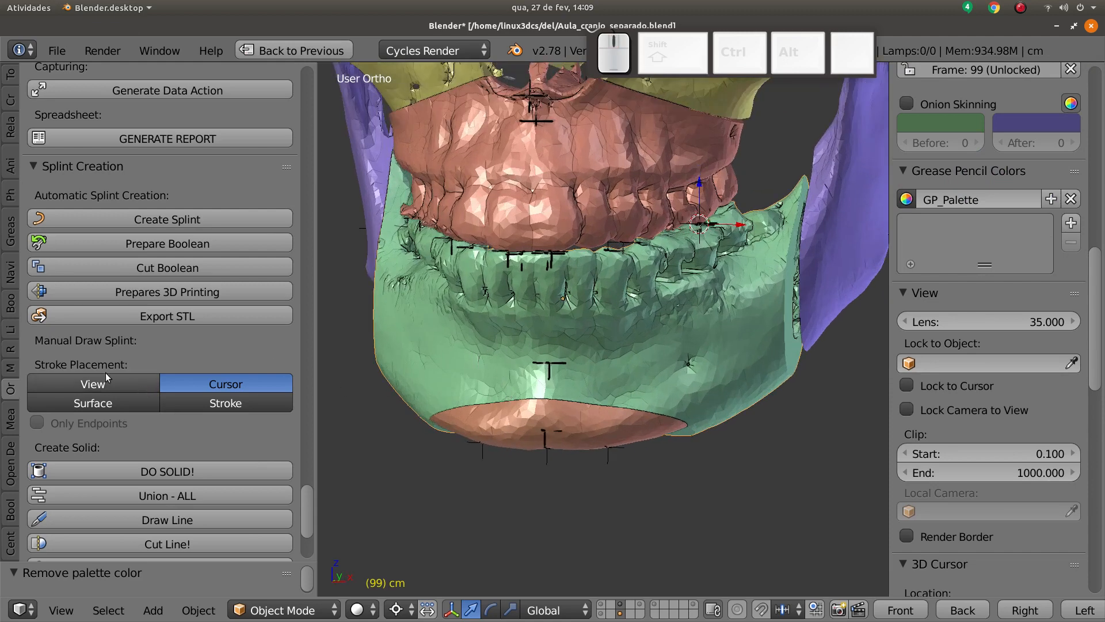
pyautogui.scroll(-1, 105, 374)
pyautogui.scroll(-1, 88, 365)
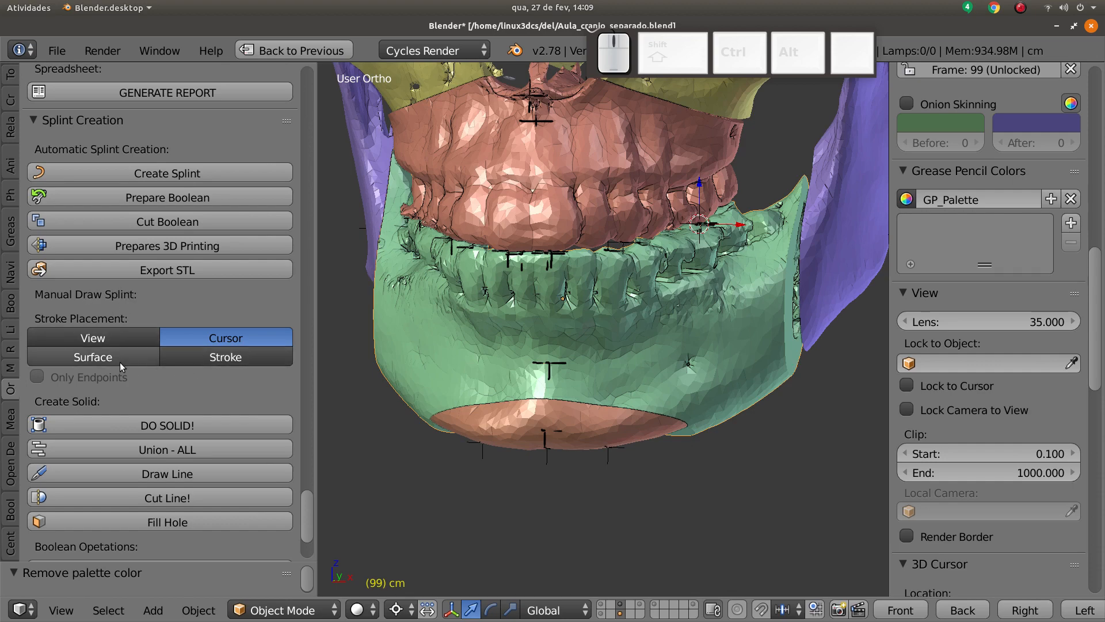
pyautogui.click(93, 357)
# Step: Draw the guide outline with Grease Pencil: two circles on the mandible joined by a line, branching down to a circle on the chin
pyautogui.moveTo(426, 374)
pyautogui.mouseDown(button='middle')
pyautogui.moveTo(507, 404)
pyautogui.moveTo(560, 402)
pyautogui.mouseUp(button='middle')
pyautogui.scroll(2, 561, 402)
pyautogui.press('d')
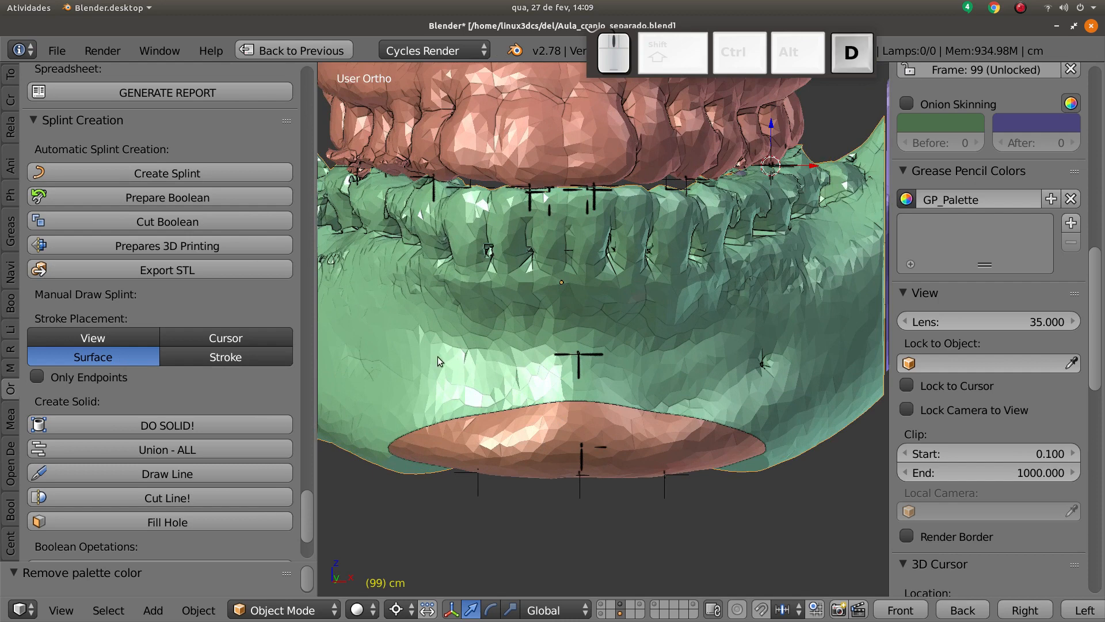
pyautogui.moveTo(438, 361)
pyautogui.mouseDown()
pyautogui.moveTo(456, 381)
pyautogui.moveTo(429, 369)
pyautogui.moveTo(510, 364)
pyautogui.mouseUp()
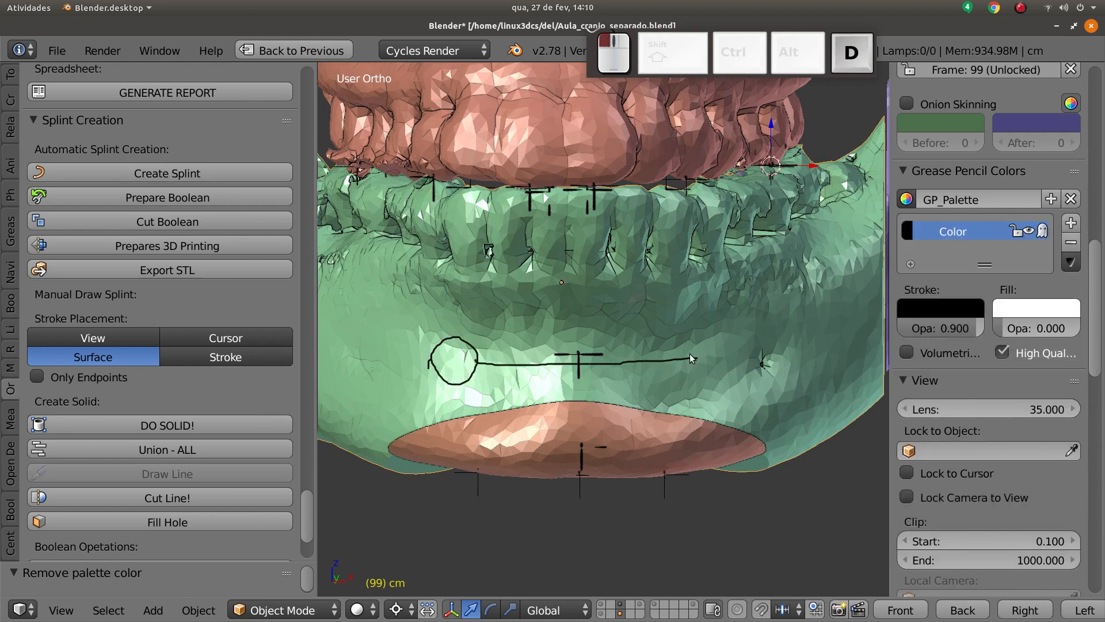
pyautogui.moveTo(689, 352)
pyautogui.mouseDown()
pyautogui.moveTo(716, 377)
pyautogui.moveTo(691, 359)
pyautogui.mouseUp()
pyautogui.moveTo(575, 366); pyautogui.dragTo(577, 417)
pyautogui.moveTo(577, 418)
pyautogui.mouseDown(button='middle')
pyautogui.moveTo(584, 458)
pyautogui.moveTo(533, 478)
pyautogui.moveTo(550, 461)
pyautogui.mouseUp(button='middle')
pyautogui.scroll(2, 551, 461)
pyautogui.moveTo(520, 384); pyautogui.dragTo(484, 321, button='middle')
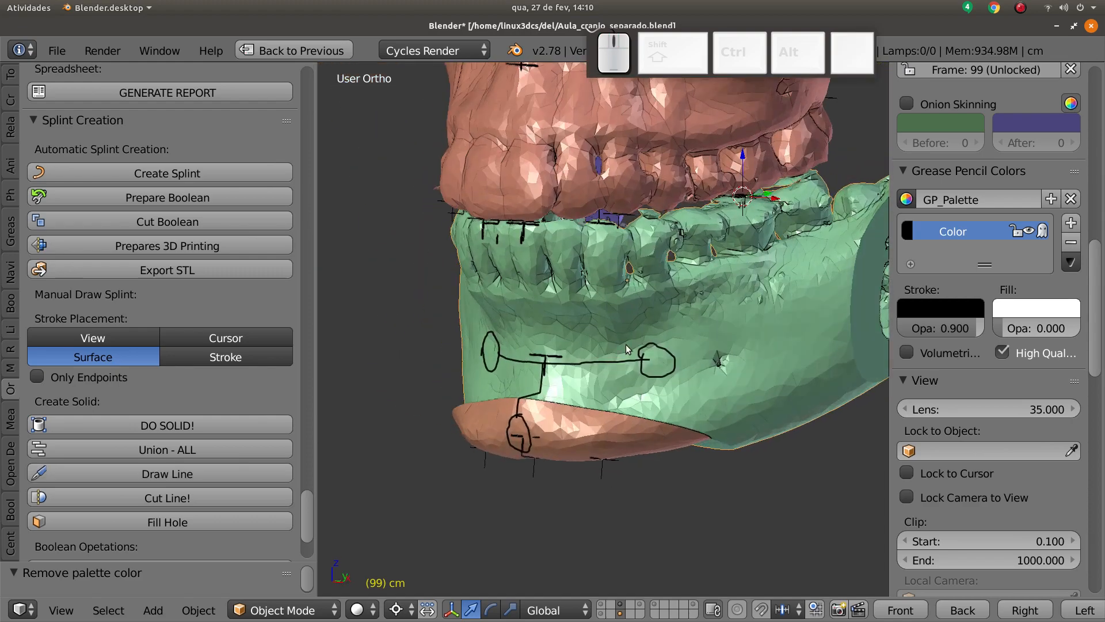
# Step: Convert the drawn strokes into a solid surgical guide with DO SOLID!
pyautogui.moveTo(626, 344); pyautogui.dragTo(530, 362, button='middle')
pyautogui.click(152, 425)
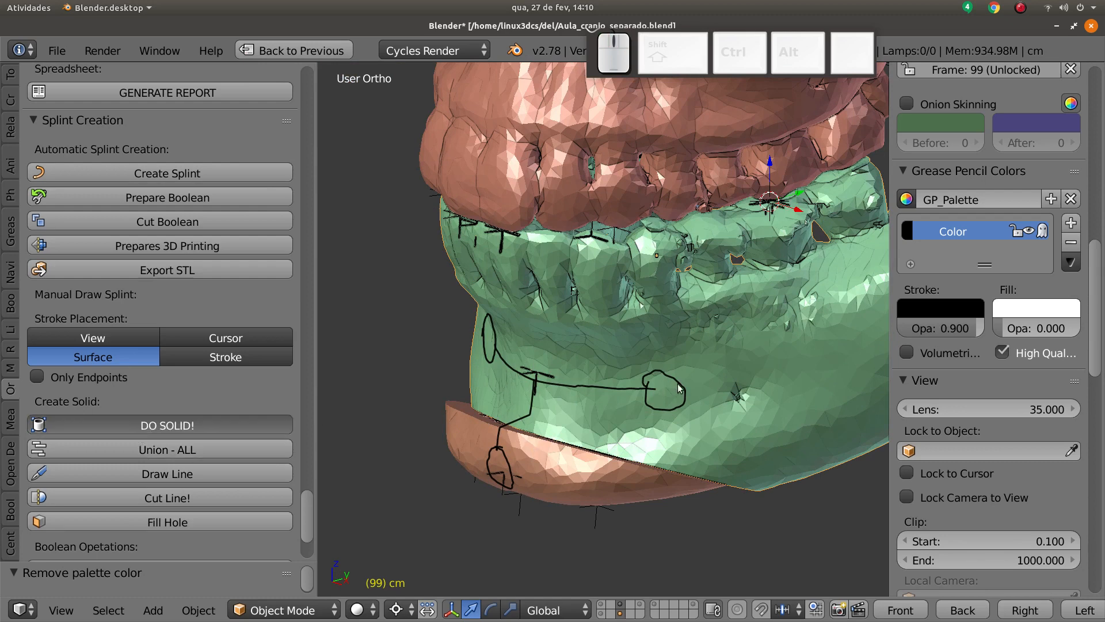
pyautogui.moveTo(580, 427); pyautogui.dragTo(561, 408, button='middle')
pyautogui.scroll(2, 534, 416)
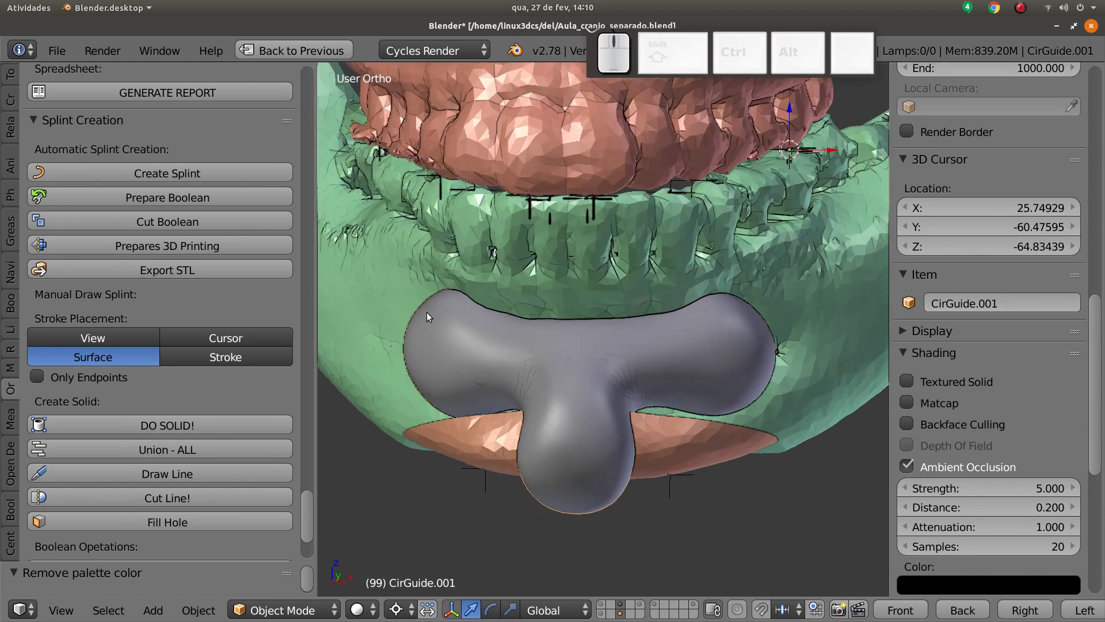
# Step: Thin the whole guide CirGuide.001 in Edit Mode with Shrink/Fatten by about -2.3, and return to Object Mode
pyautogui.moveTo(446, 386); pyautogui.dragTo(550, 418, button='middle')
pyautogui.press('Tab')
pyautogui.press('a')
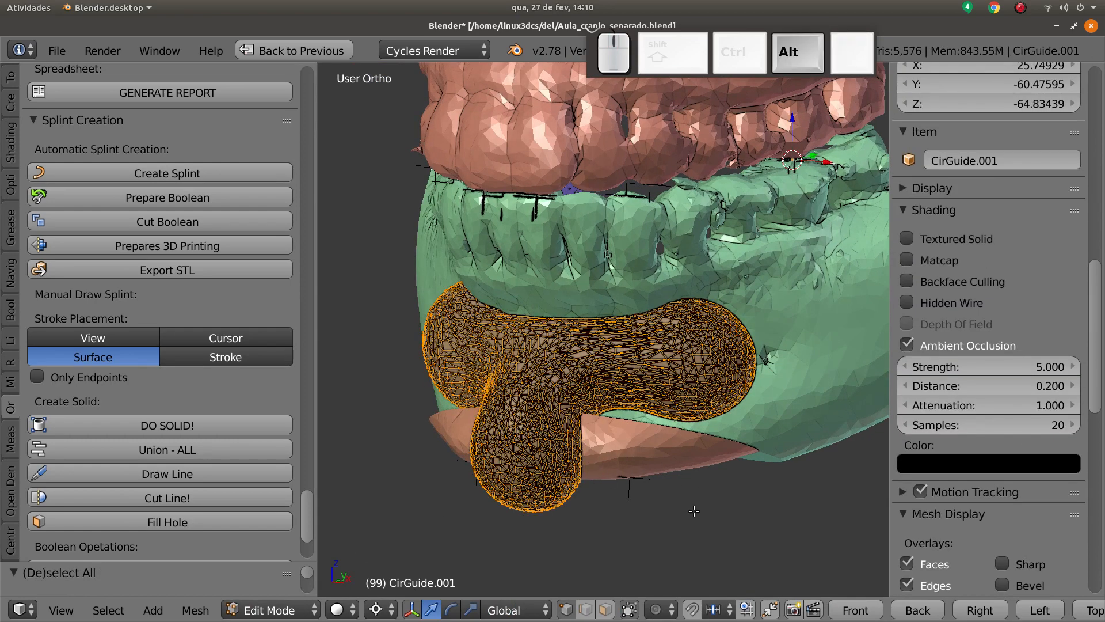
pyautogui.hotkey('alt', 's')
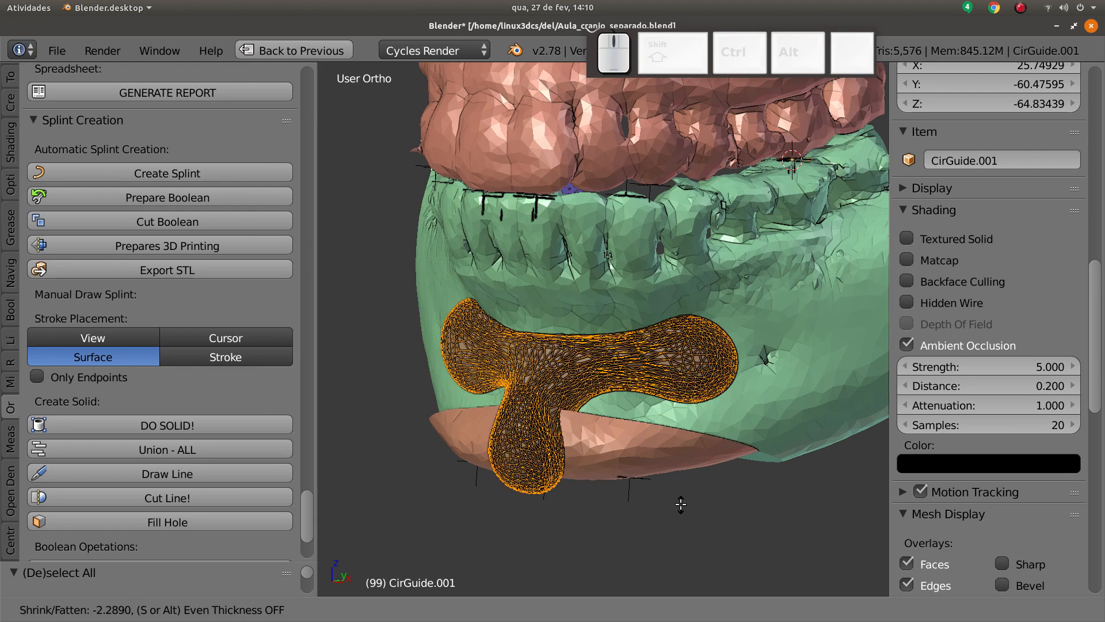
pyautogui.click(676, 504)
pyautogui.moveTo(669, 504)
pyautogui.mouseDown(button='middle')
pyautogui.moveTo(465, 465)
pyautogui.moveTo(747, 456)
pyautogui.moveTo(609, 474)
pyautogui.moveTo(592, 459)
pyautogui.moveTo(551, 467)
pyautogui.moveTo(538, 454)
pyautogui.moveTo(623, 469)
pyautogui.moveTo(638, 483)
pyautogui.moveTo(663, 448)
pyautogui.mouseUp(button='middle')
pyautogui.press('Tab')
# Step: Add the chin segment and the mandible cm to the guide selection using wireframe display, and return to solid shading
pyautogui.scroll(-2, 614, 467)
pyautogui.scroll(3, 537, 454)
pyautogui.scroll(-2, 496, 436)
pyautogui.press('z')
pyautogui.keyDown('shift'); pyautogui.rightClick(638, 479); pyautogui.keyUp('shift')
pyautogui.keyDown('shift'); pyautogui.rightClick(751, 468); pyautogui.keyUp('shift')
pyautogui.scroll(-2, 616, 470)
pyautogui.press('z')
pyautogui.moveTo(712, 365)
pyautogui.mouseDown(button='middle')
pyautogui.moveTo(557, 426)
pyautogui.moveTo(569, 427)
pyautogui.mouseUp(button='middle')
pyautogui.press('z')
pyautogui.press('z')
# Step: Duplicate the guide, chin and mandible in place, move the copies to a separate layer and display that layer
pyautogui.hotkey('shift', 'd')
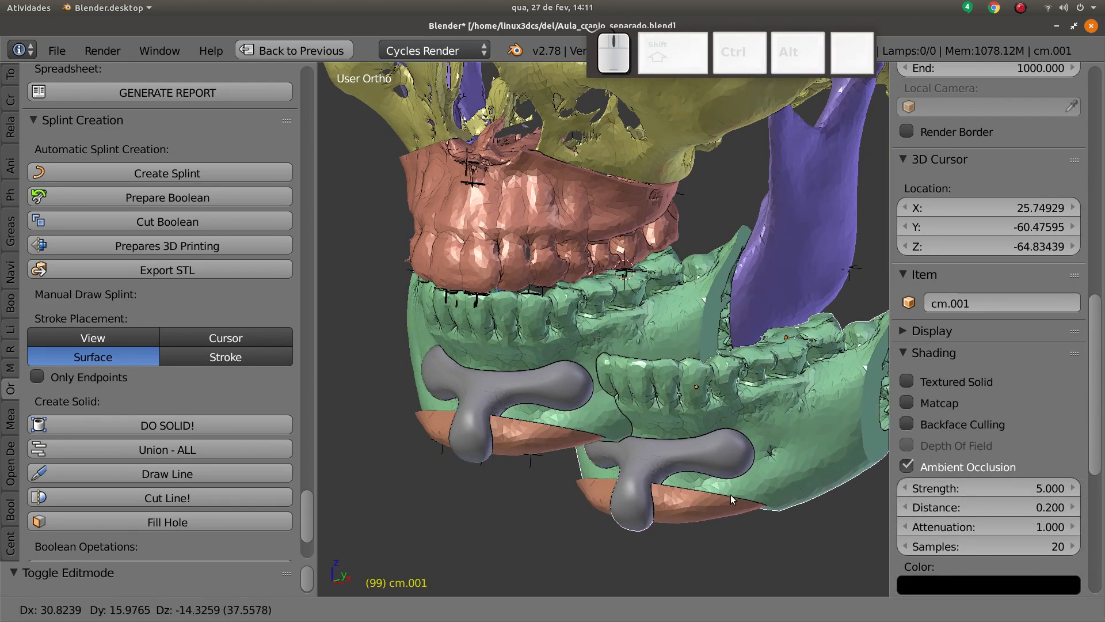
pyautogui.rightClick(730, 492)
pyautogui.press('m')
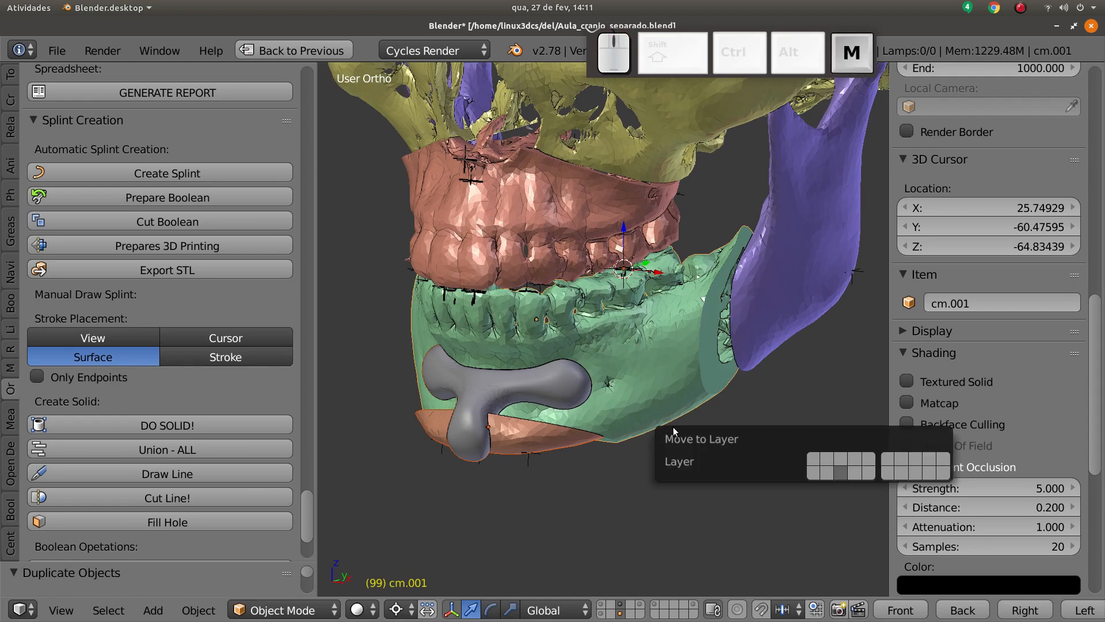
pyautogui.click(900, 459)
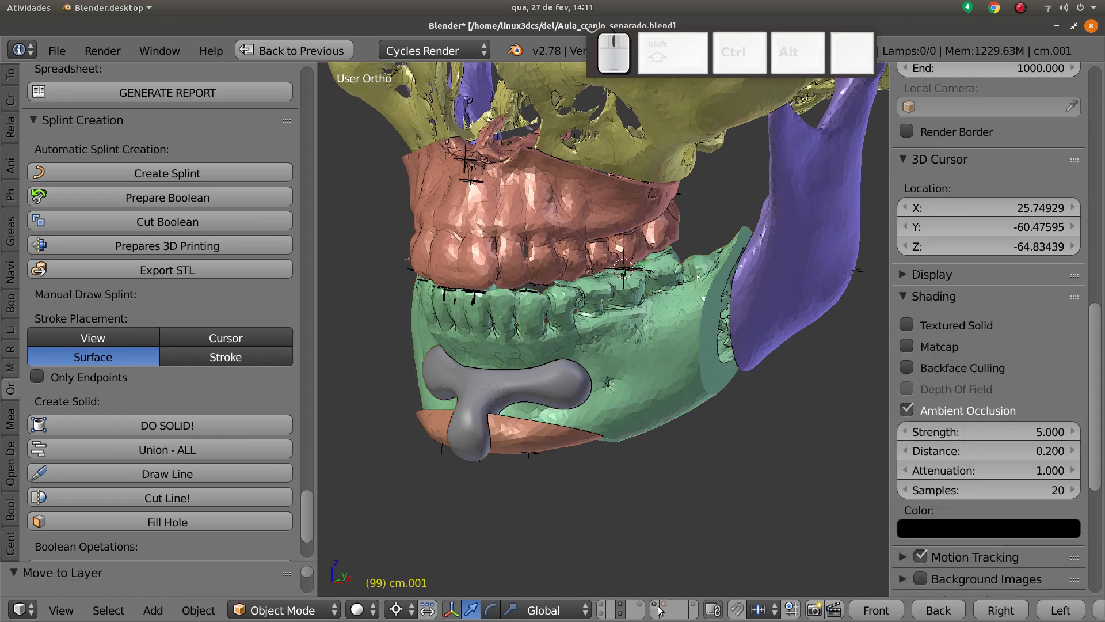
pyautogui.click(663, 608)
# Step: Make the duplicated mandible cm.001 the active object, restore the full screen layout and unlink its animation action in the Outliner
pyautogui.moveTo(598, 374); pyautogui.dragTo(581, 416, button='middle')
pyautogui.keyDown('shift'); pyautogui.rightClick(663, 343); pyautogui.keyUp('shift')
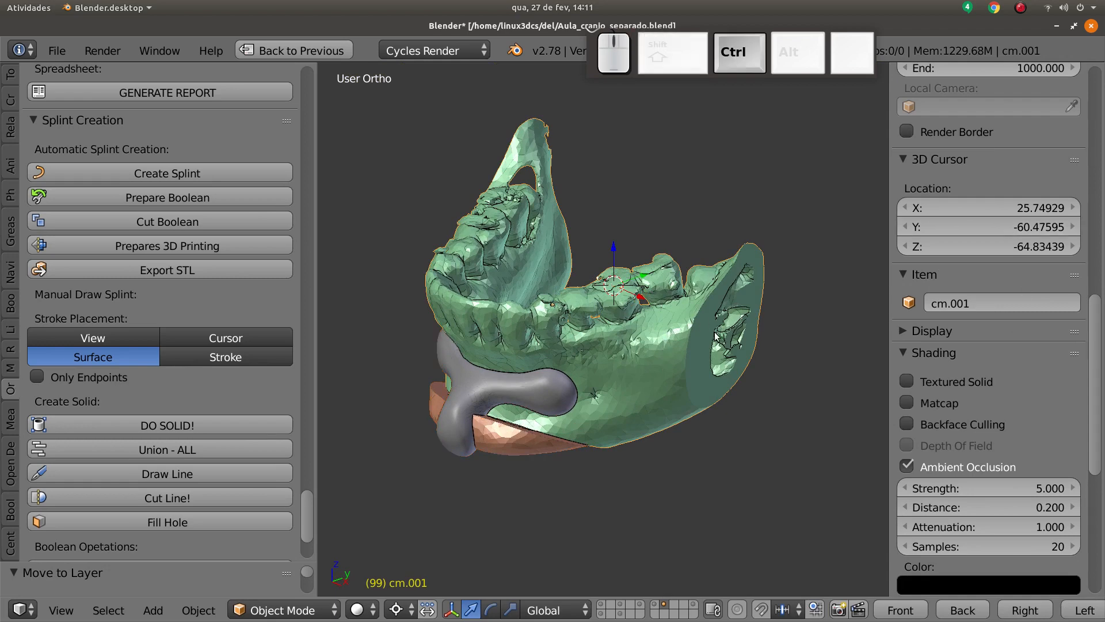
pyautogui.hotkey('ctrl', 'Up')
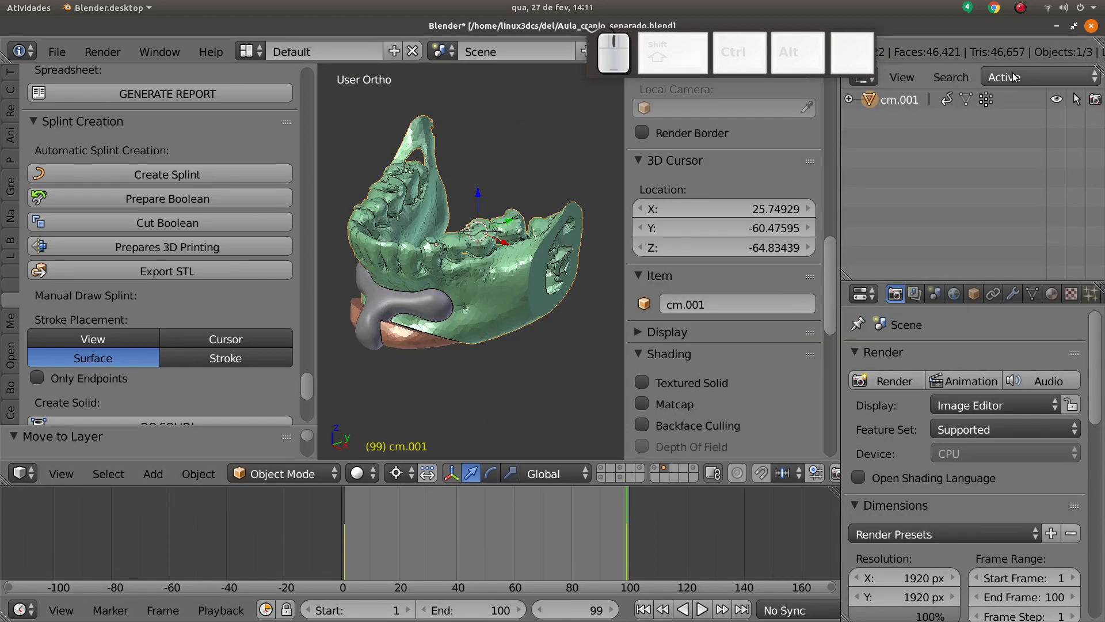
pyautogui.keyDown('shift'); pyautogui.moveTo(432, 238); pyautogui.dragTo(460, 228, button='middle'); pyautogui.keyUp('shift')
pyautogui.moveTo(460, 229); pyautogui.dragTo(469, 217, button='middle')
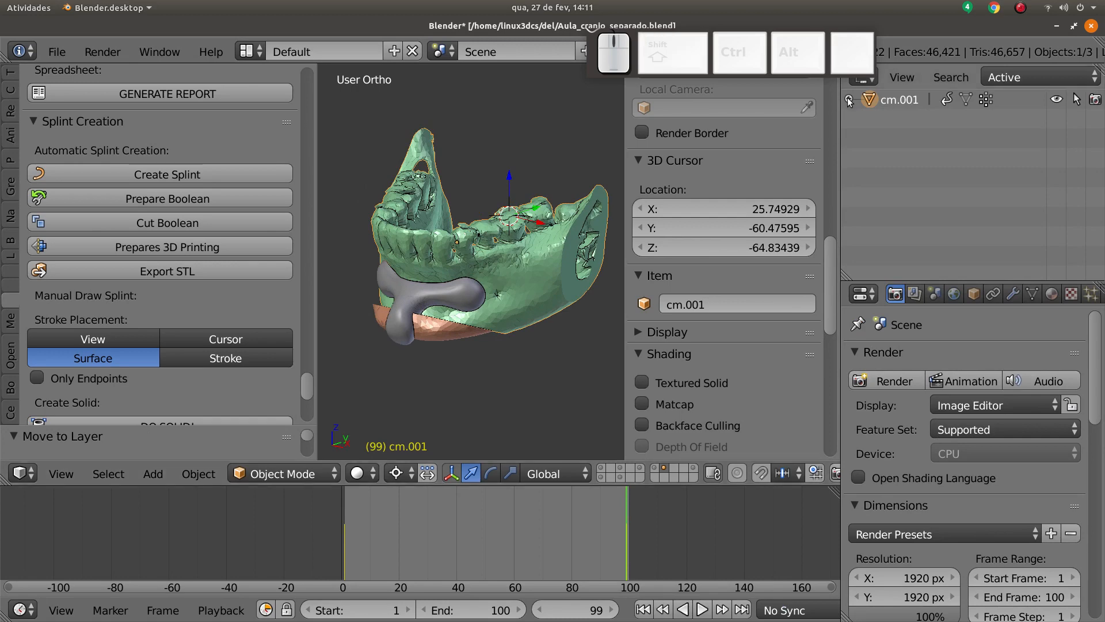
pyautogui.rightClick(927, 119)
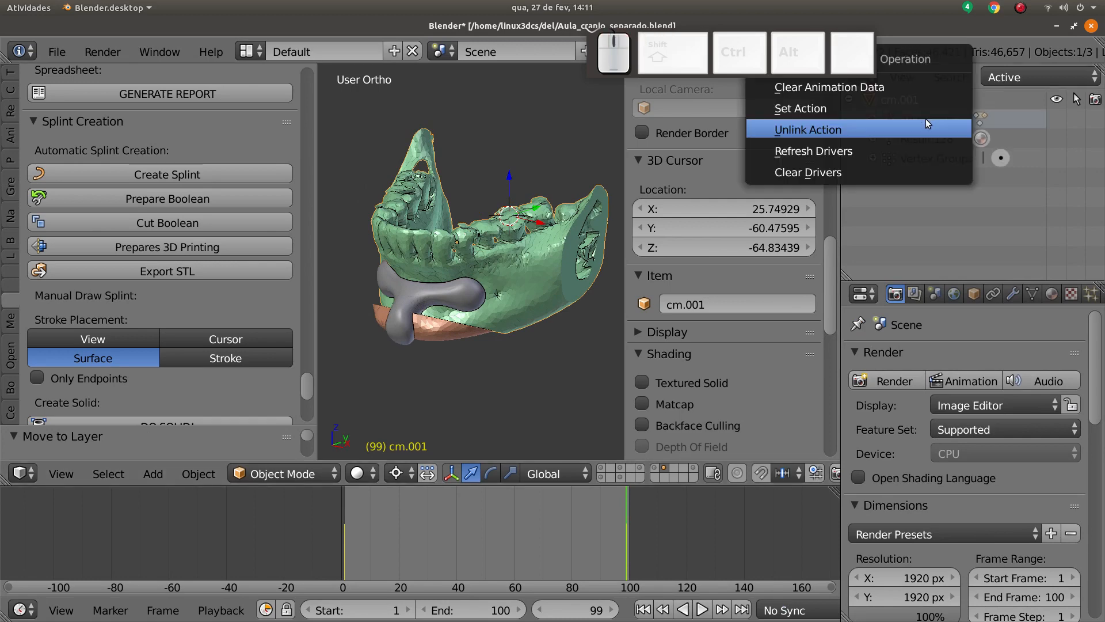
pyautogui.click(890, 133)
# Step: Select the duplicated chin me.001, expand its data in the Outliner, and add the duplicated mandible cm.001 to the selection
pyautogui.rightClick(452, 342)
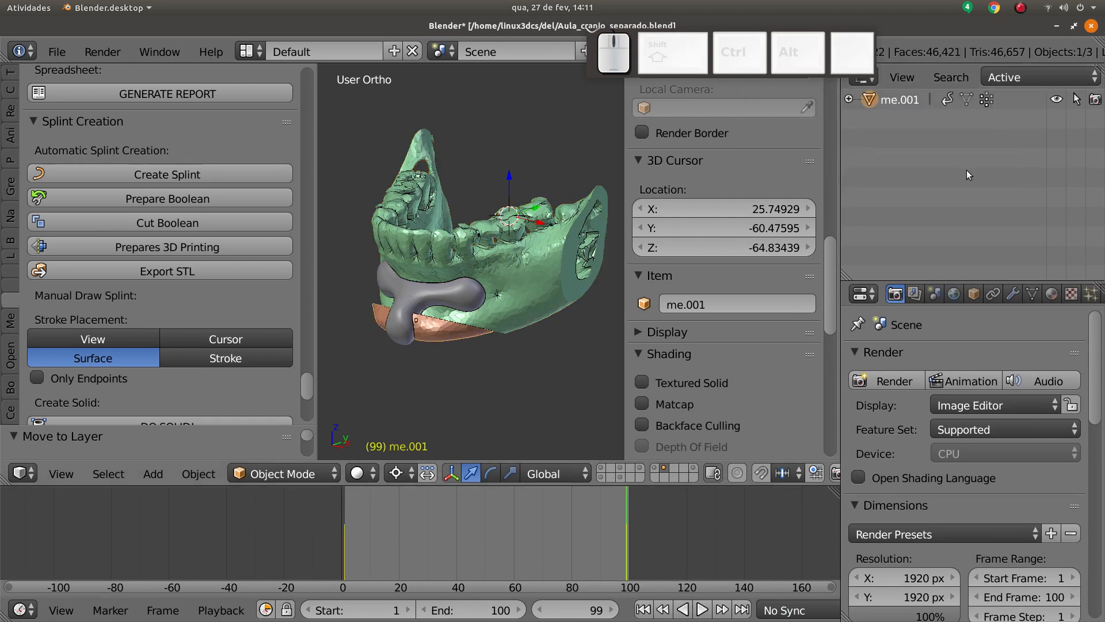
pyautogui.click(849, 101)
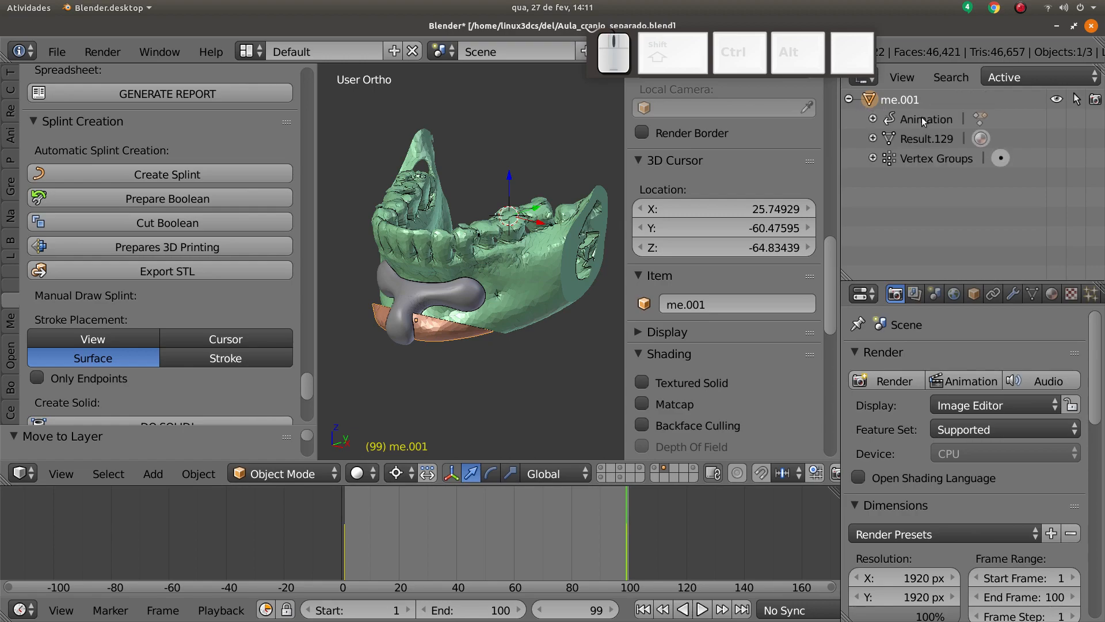
pyautogui.moveTo(440, 291); pyautogui.dragTo(509, 282, button='middle')
pyautogui.scroll(3, 492, 300)
pyautogui.press('z')
pyautogui.keyDown('shift'); pyautogui.rightClick(505, 191); pyautogui.keyUp('shift')
pyautogui.moveTo(489, 242); pyautogui.dragTo(409, 341, button='middle')
pyautogui.press('z')
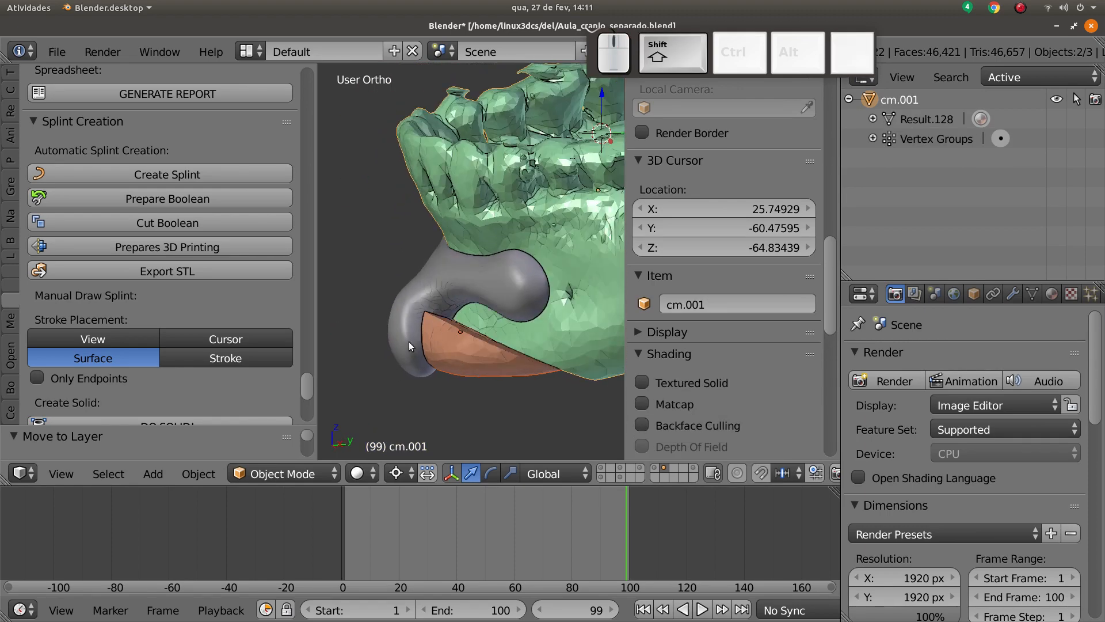
# Step: Select the duplicated guide together with the chin me.001 and cut the guide with the Osteotomy Cut Boolean
pyautogui.rightClick(405, 283)
pyautogui.keyDown('shift'); pyautogui.rightClick(463, 365); pyautogui.keyUp('shift')
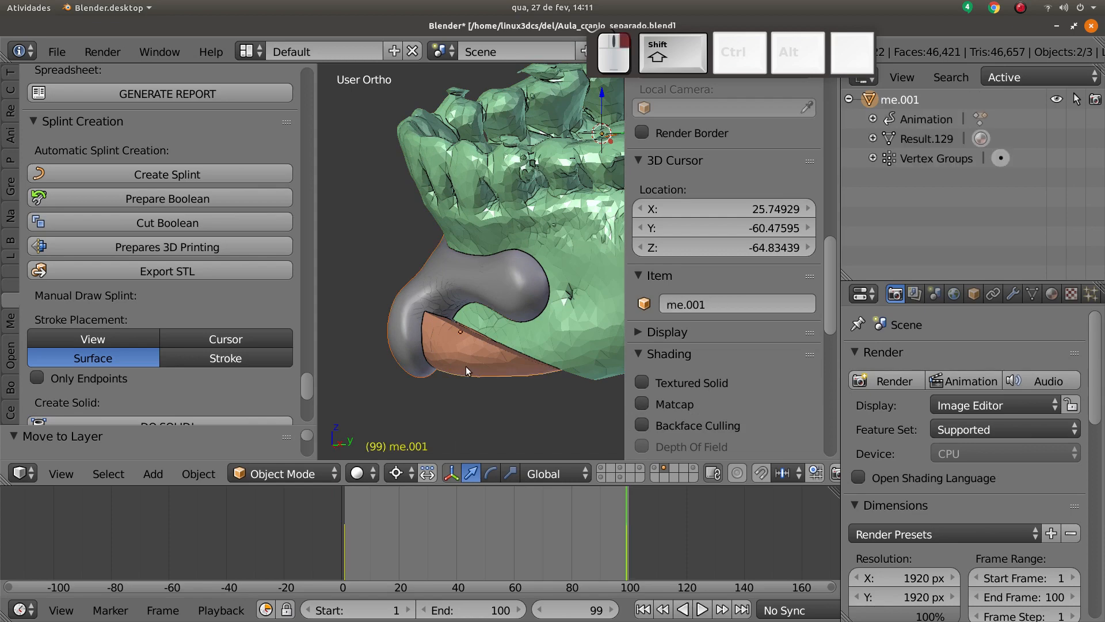
pyautogui.scroll(15, 215, 285)
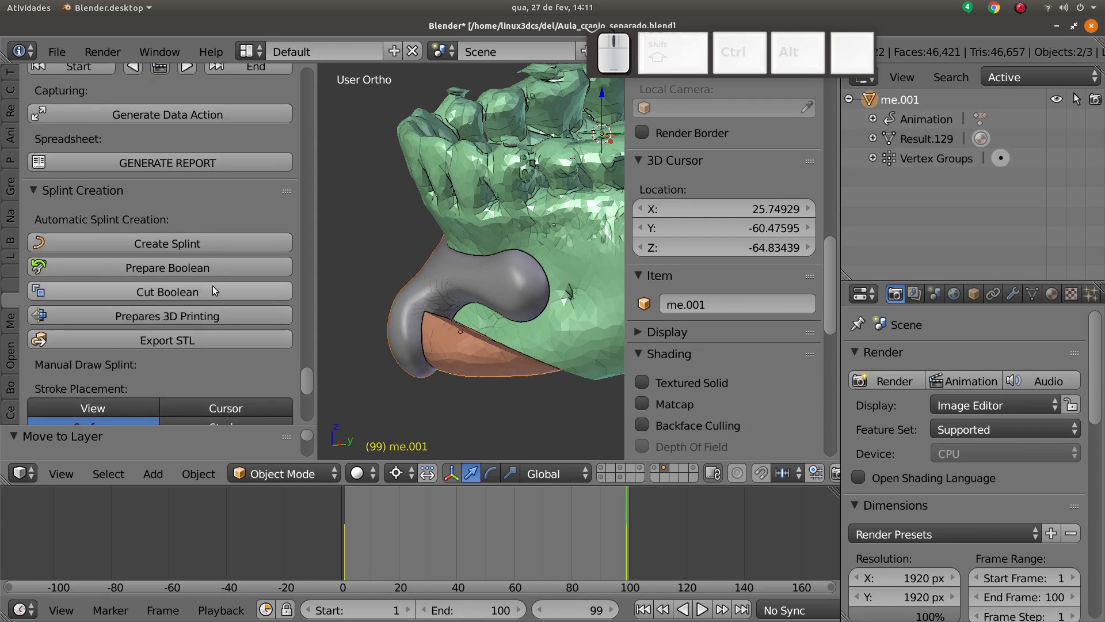
pyautogui.scroll(10, 214, 252)
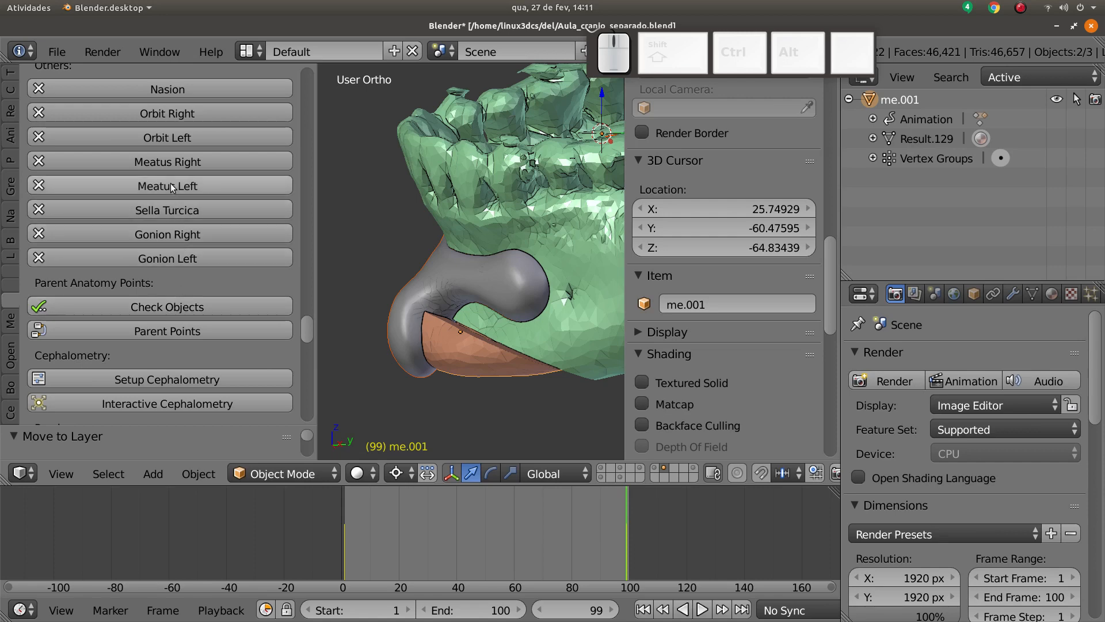
pyautogui.scroll(15, 215, 264)
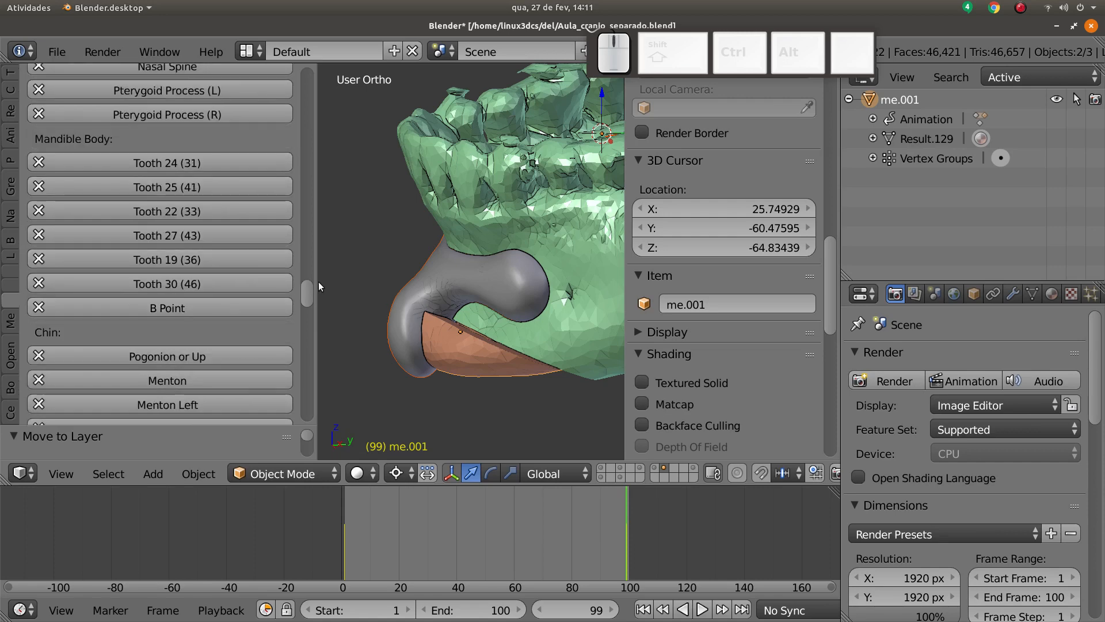
pyautogui.moveTo(310, 291); pyautogui.dragTo(312, 229)
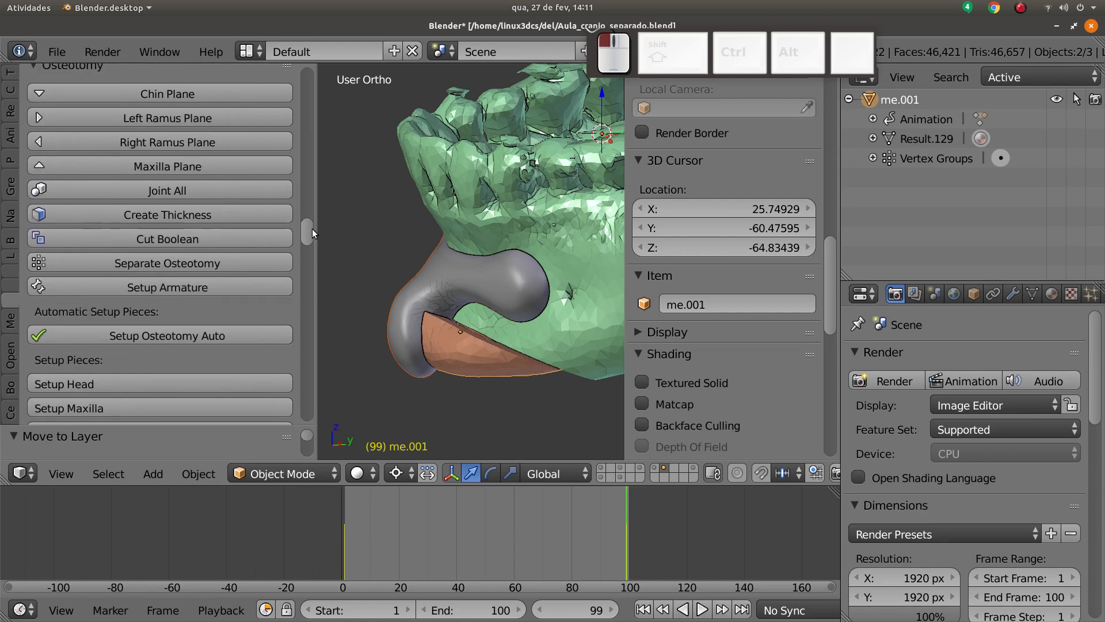
pyautogui.click(161, 237)
pyautogui.moveTo(416, 293); pyautogui.dragTo(426, 331, button='middle')
# Step: Try to boolean-cut the guide piece Result.002 with the mandible cm.001, and undo the cut
pyautogui.rightClick(413, 301)
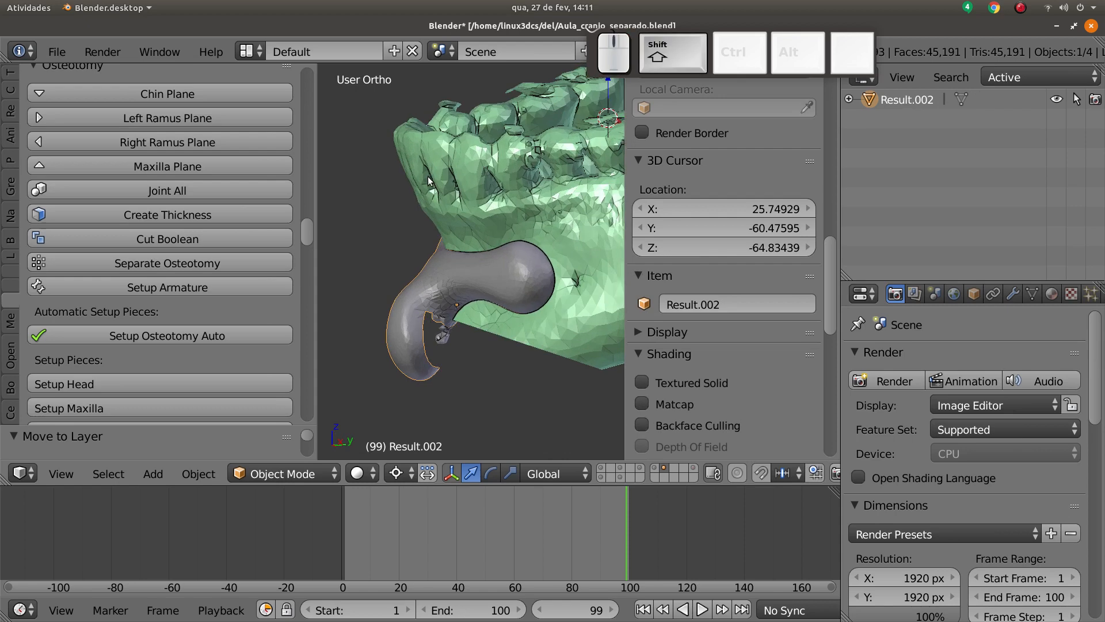
pyautogui.keyDown('shift'); pyautogui.rightClick(430, 177); pyautogui.keyUp('shift')
pyautogui.moveTo(430, 178); pyautogui.dragTo(419, 225, button='middle')
pyautogui.click(191, 241)
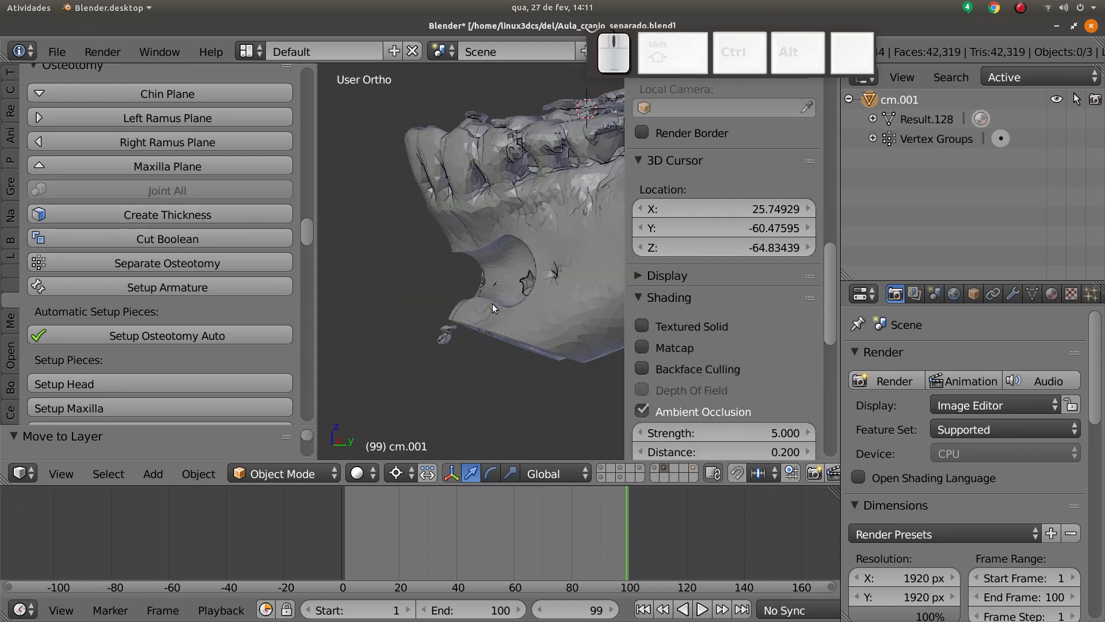
pyautogui.hotkey('ctrl', 'z')
# Step: Try the Cut Boolean on Result.002 and cm.001 again in wireframe display, check it in solid shading, and undo it
pyautogui.rightClick(442, 298)
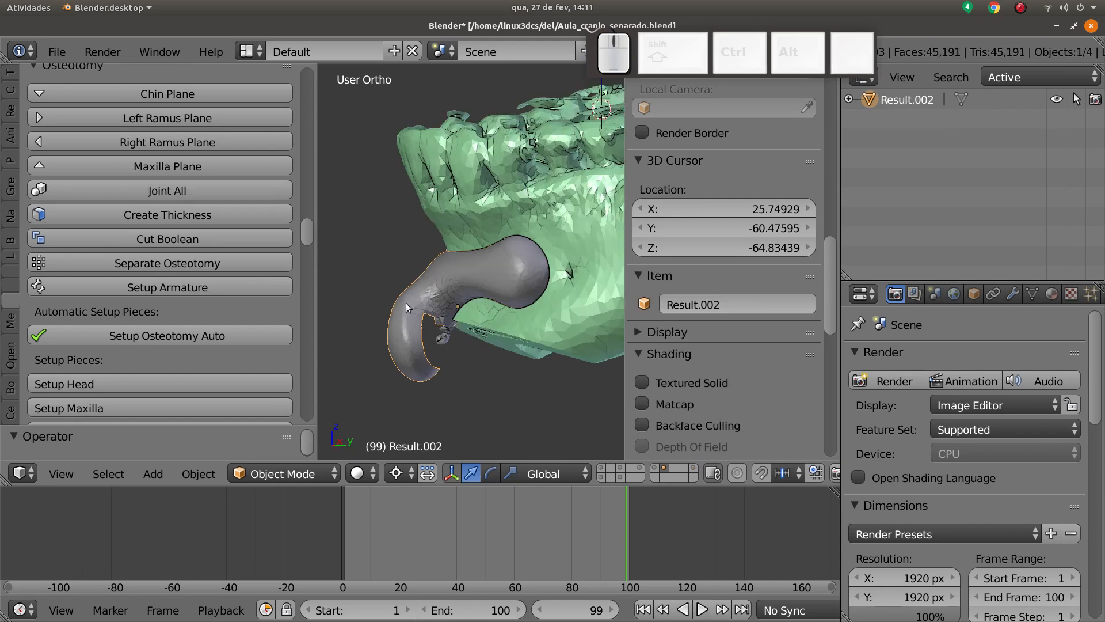
pyautogui.moveTo(425, 326); pyautogui.dragTo(457, 332, button='middle')
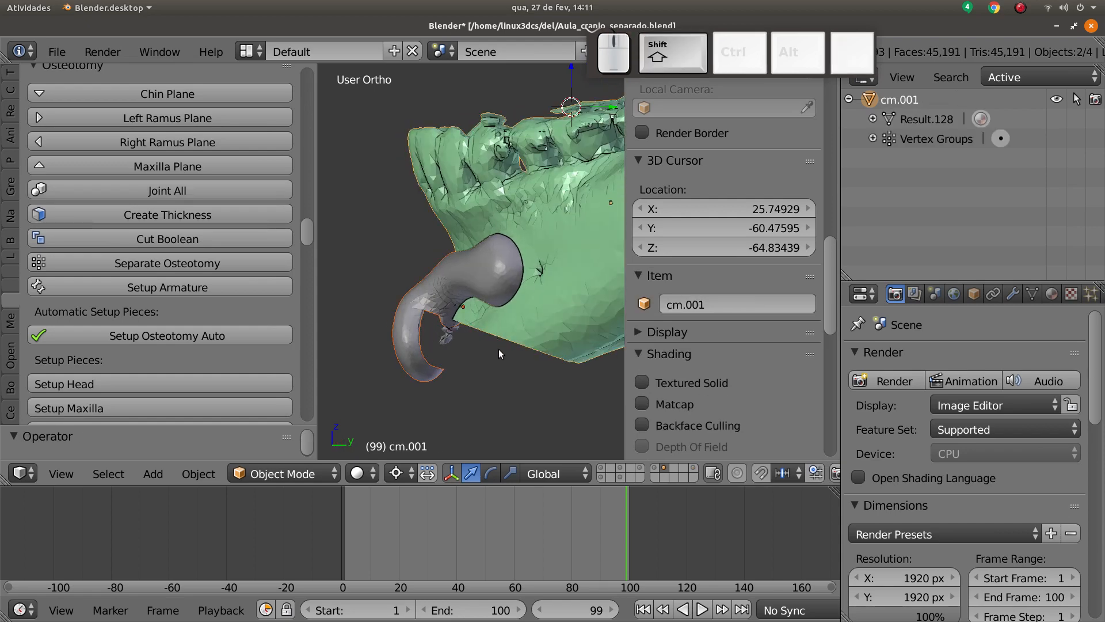
pyautogui.press('z')
pyautogui.click(164, 241)
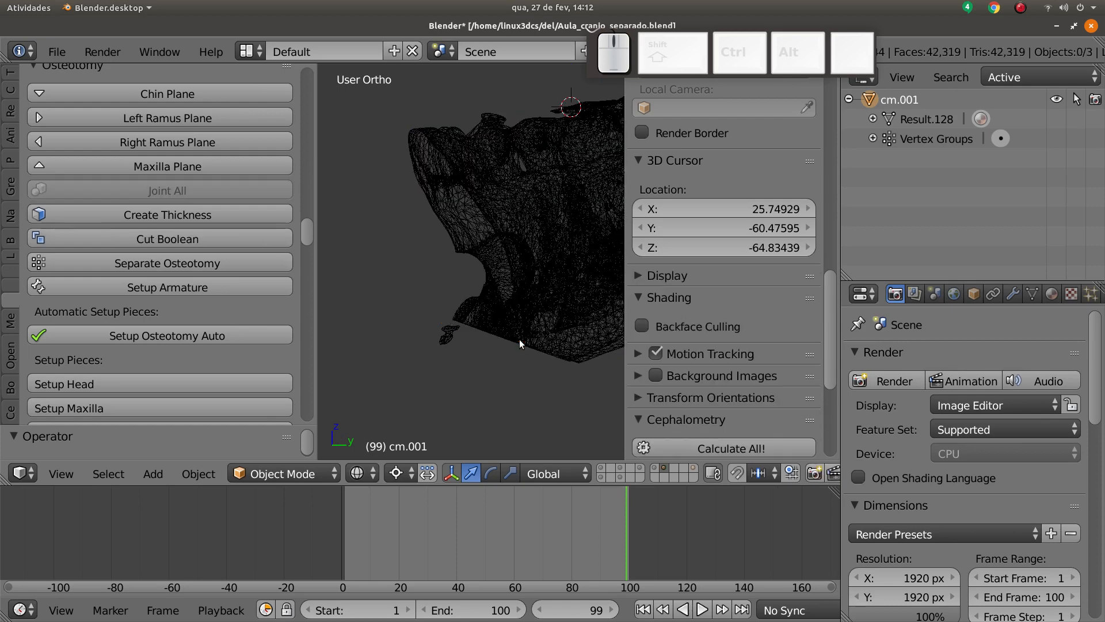
pyautogui.moveTo(519, 339)
pyautogui.mouseDown(button='middle')
pyautogui.moveTo(535, 329)
pyautogui.moveTo(519, 326)
pyautogui.mouseUp(button='middle')
pyautogui.press('z')
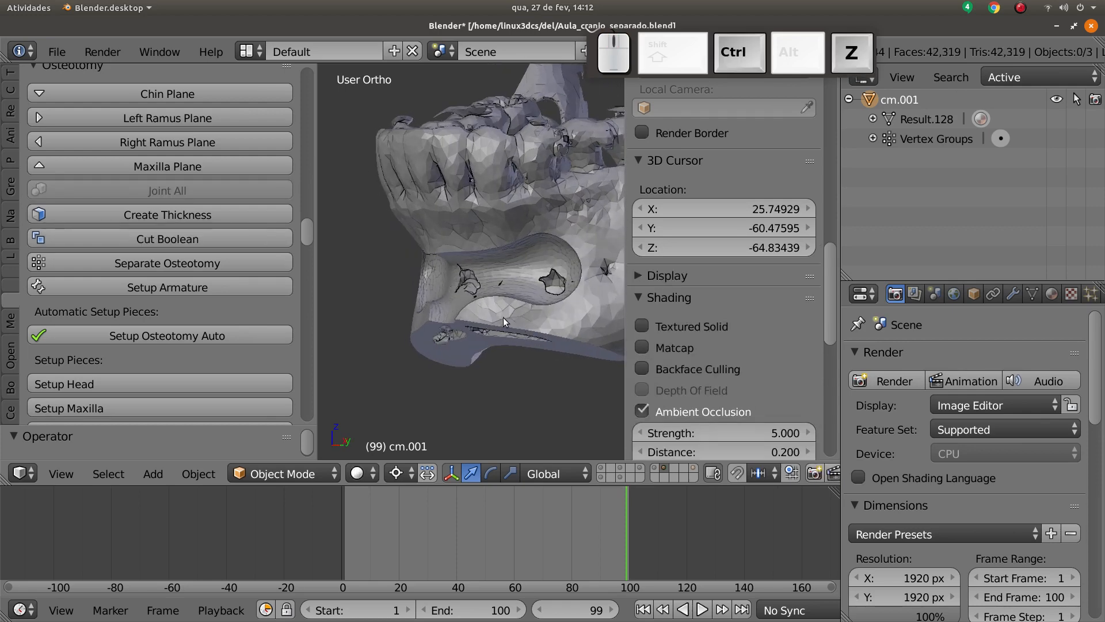
pyautogui.hotkey('ctrl', 'z')
# Step: Select the whole Result.002 mesh in Edit Mode, try the mandible boolean cut from Object Mode, and undo it
pyautogui.press('Tab')
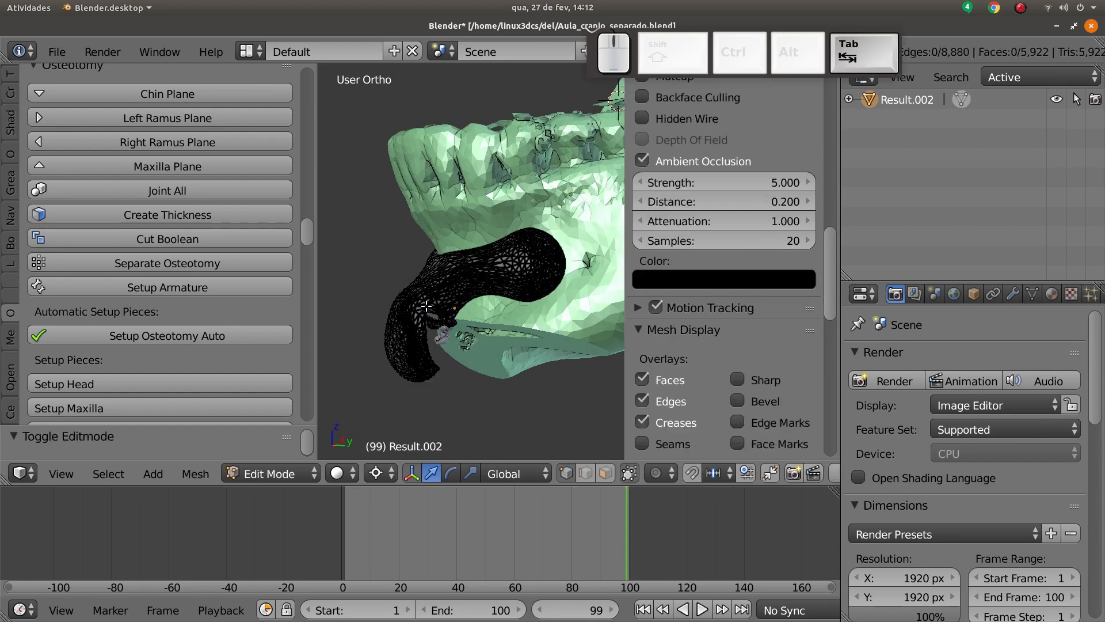
pyautogui.press('a')
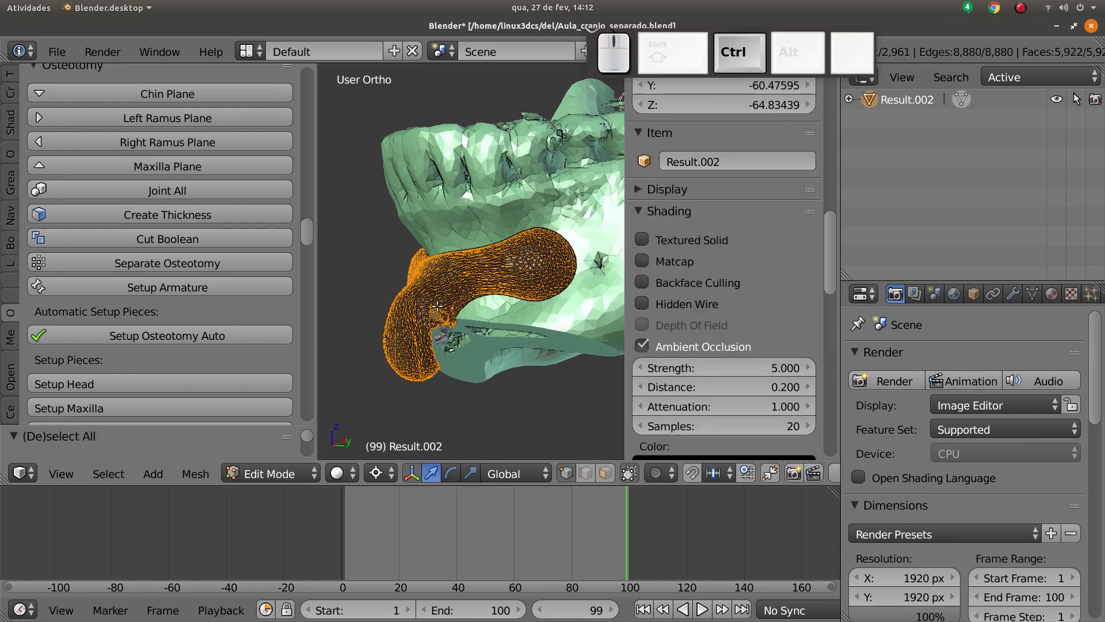
pyautogui.press('Tab')
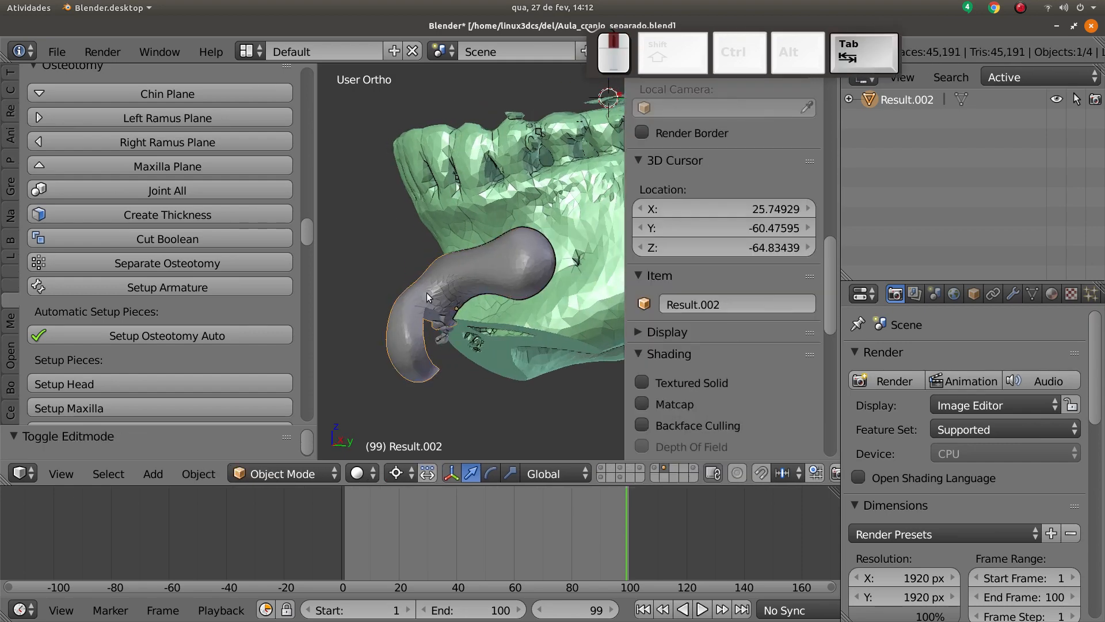
pyautogui.keyDown('shift'); pyautogui.click(430, 222); pyautogui.keyUp('shift')
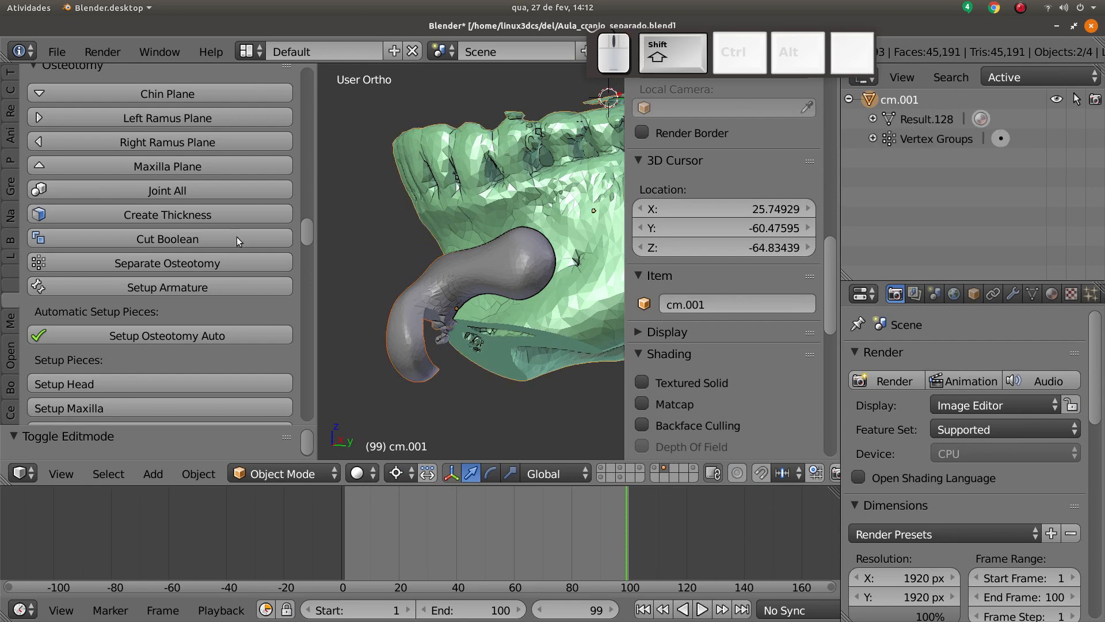
pyautogui.click(167, 238)
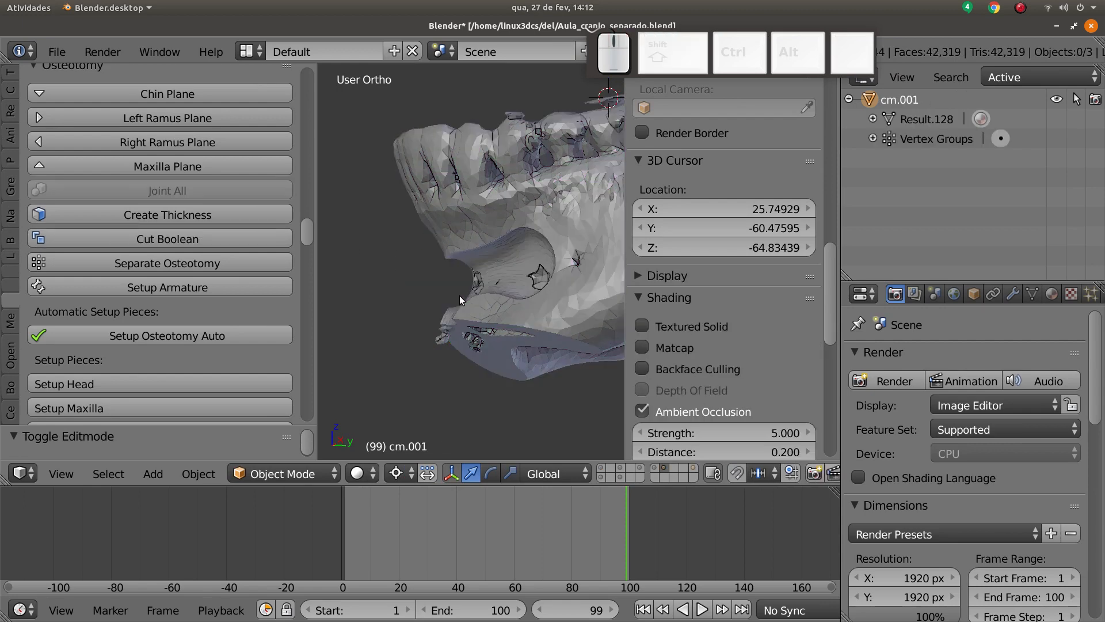
pyautogui.hotkey('ctrl', 'z')
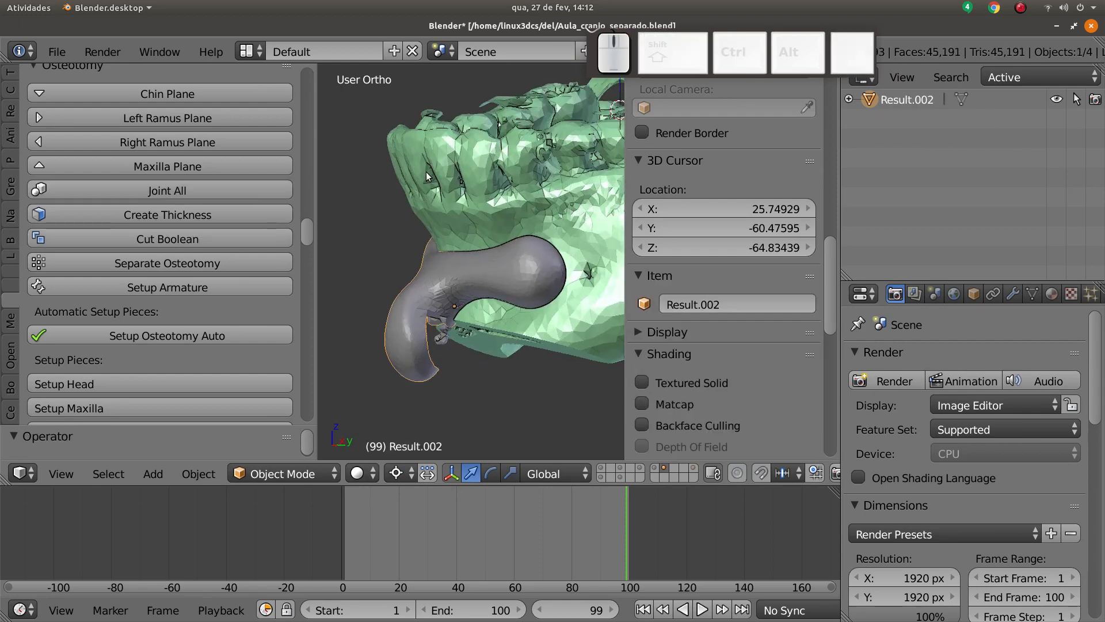
# Step: Try the Cut Boolean once more with Result.002 and the mandible selected, and undo that attempt
pyautogui.keyDown('shift'); pyautogui.rightClick(425, 171); pyautogui.keyUp('shift')
pyautogui.click(191, 252)
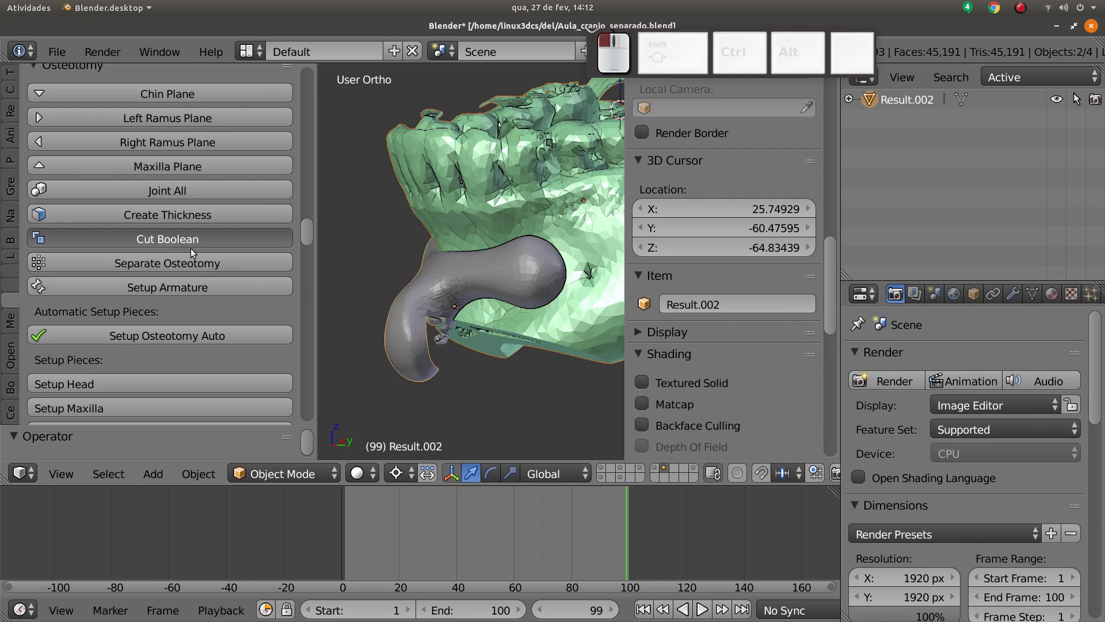
pyautogui.moveTo(430, 337); pyautogui.dragTo(467, 306, button='middle')
pyautogui.hotkey('ctrl', 'z')
pyautogui.hotkey('ctrl', 'z')
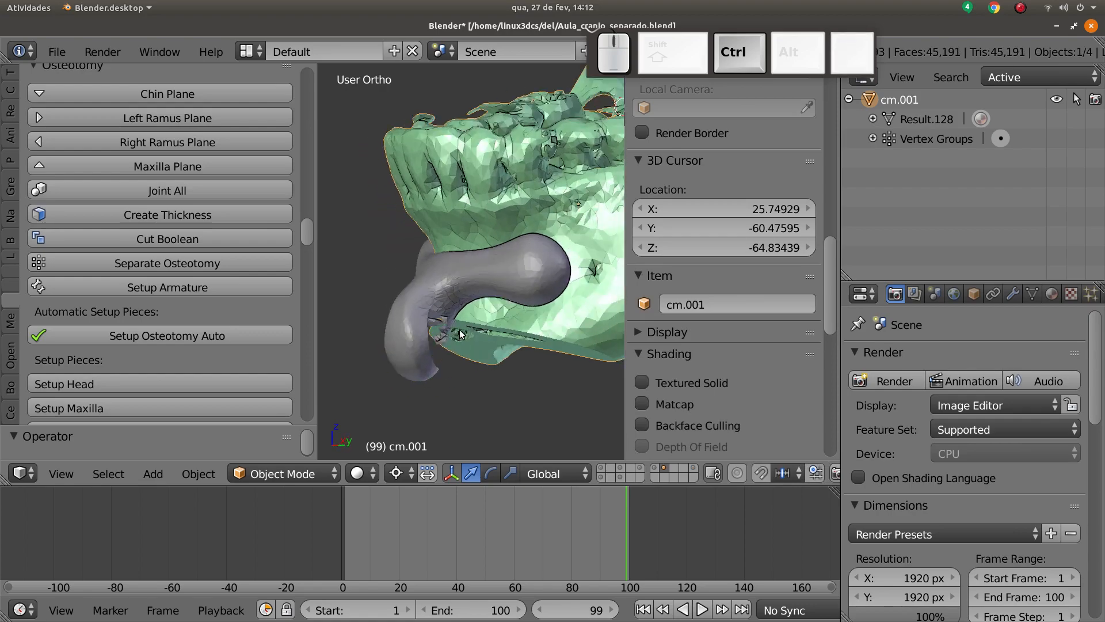
# Step: Undo the operations back to before the chin boolean cut, restoring the uncut guide copy and the chin me.001
pyautogui.moveTo(449, 263)
pyautogui.mouseDown(button='middle')
pyautogui.moveTo(427, 264)
pyautogui.moveTo(461, 218)
pyautogui.moveTo(481, 267)
pyautogui.moveTo(428, 285)
pyautogui.moveTo(441, 281)
pyautogui.moveTo(436, 315)
pyautogui.moveTo(454, 325)
pyautogui.mouseUp(button='middle')
pyautogui.rightClick(439, 237)
pyautogui.rightClick(439, 237)
pyautogui.press('z')
pyautogui.hotkey('ctrl', 'z')
pyautogui.hotkey('ctrl', 'z')
pyautogui.hotkey('ctrl', 'z')
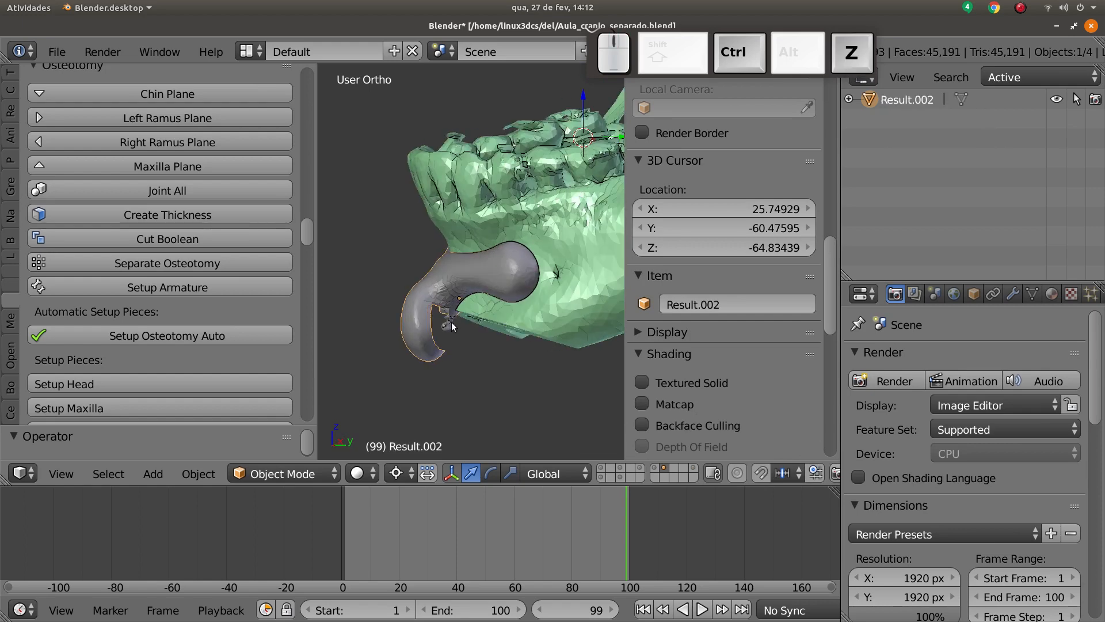
pyautogui.hotkey('ctrl', 'z')
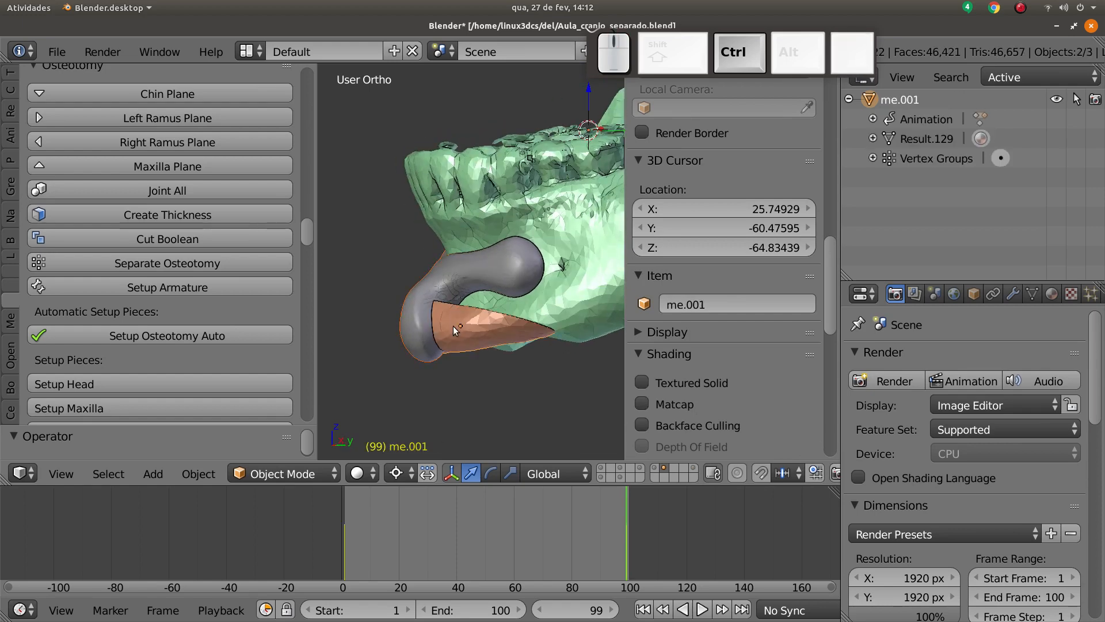
# Step: Join the duplicated chin me.001 into the duplicated mandible cm.001 using wireframe display, and return to solid shading
pyautogui.moveTo(453, 326)
pyautogui.mouseDown(button='middle')
pyautogui.moveTo(439, 324)
pyautogui.moveTo(457, 370)
pyautogui.moveTo(460, 311)
pyautogui.mouseUp(button='middle')
pyautogui.rightClick(457, 369)
pyautogui.keyDown('shift'); pyautogui.rightClick(459, 184); pyautogui.keyUp('shift')
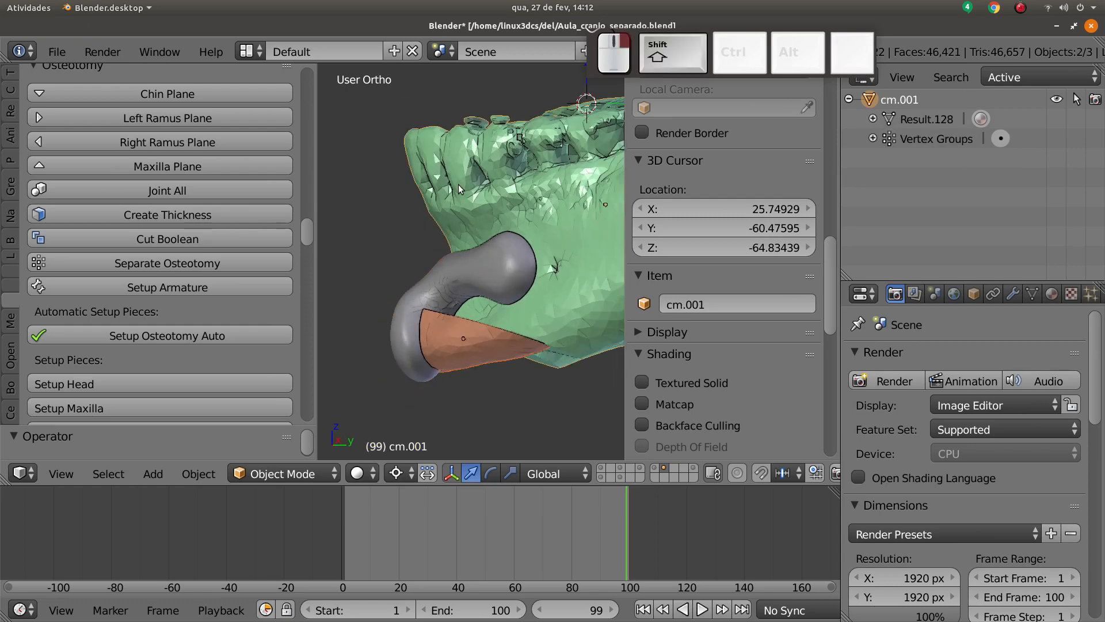
pyautogui.press('z')
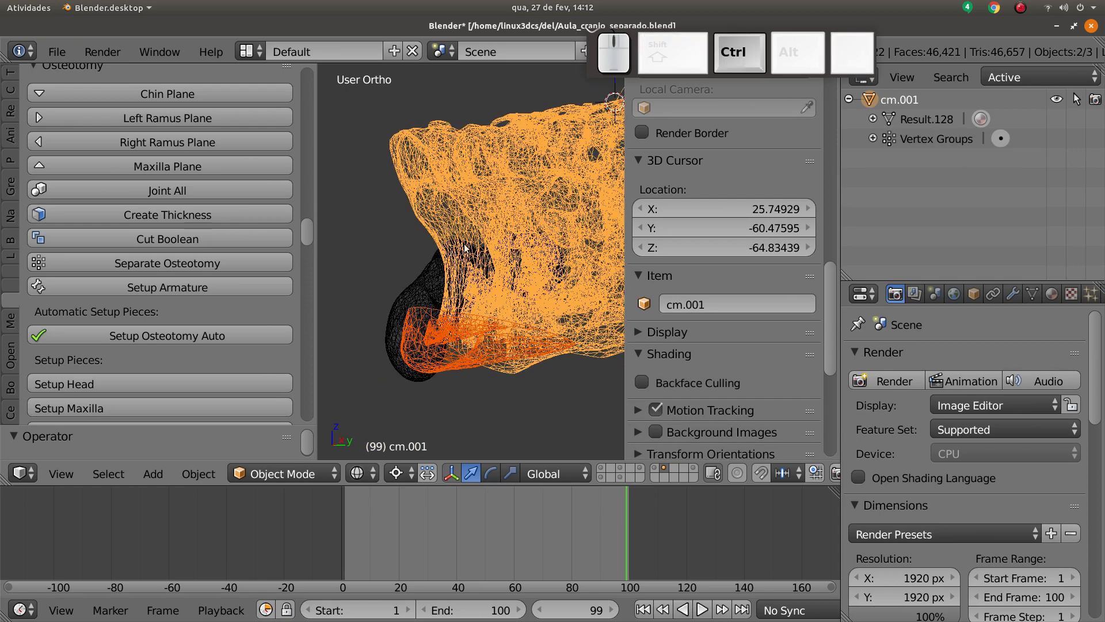
pyautogui.click(167, 190)
pyautogui.press('z')
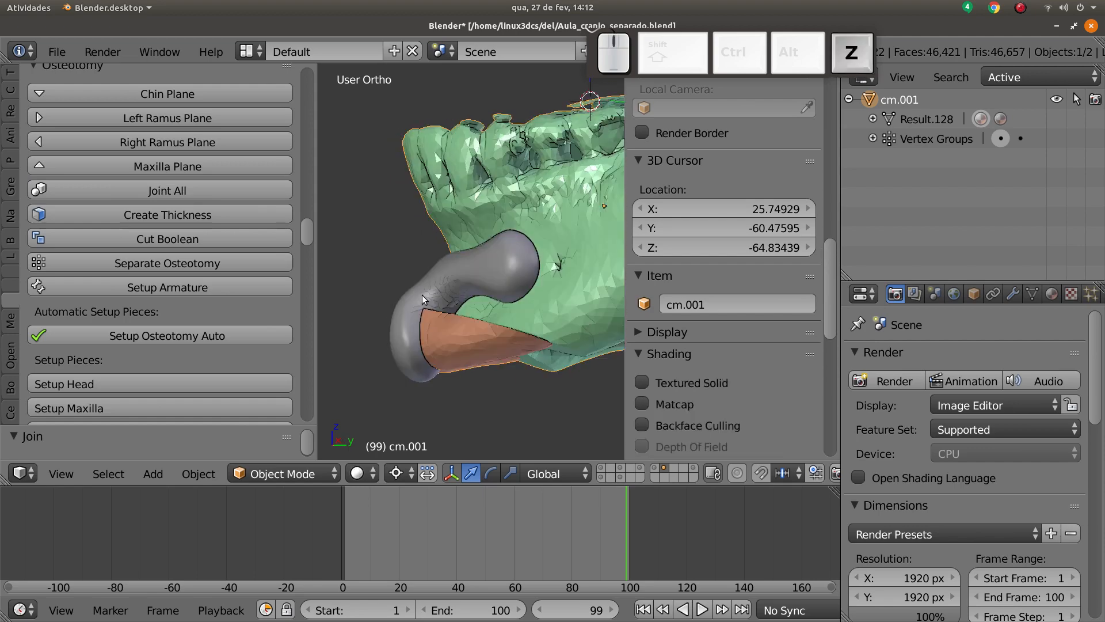
# Step: Select the duplicated guide and the joined mandible-chin object, and subtract the bone from the guide with Cut Boolean
pyautogui.rightClick(419, 287)
pyautogui.press('z')
pyautogui.keyDown('shift'); pyautogui.rightClick(459, 351); pyautogui.keyUp('shift')
pyautogui.press('z')
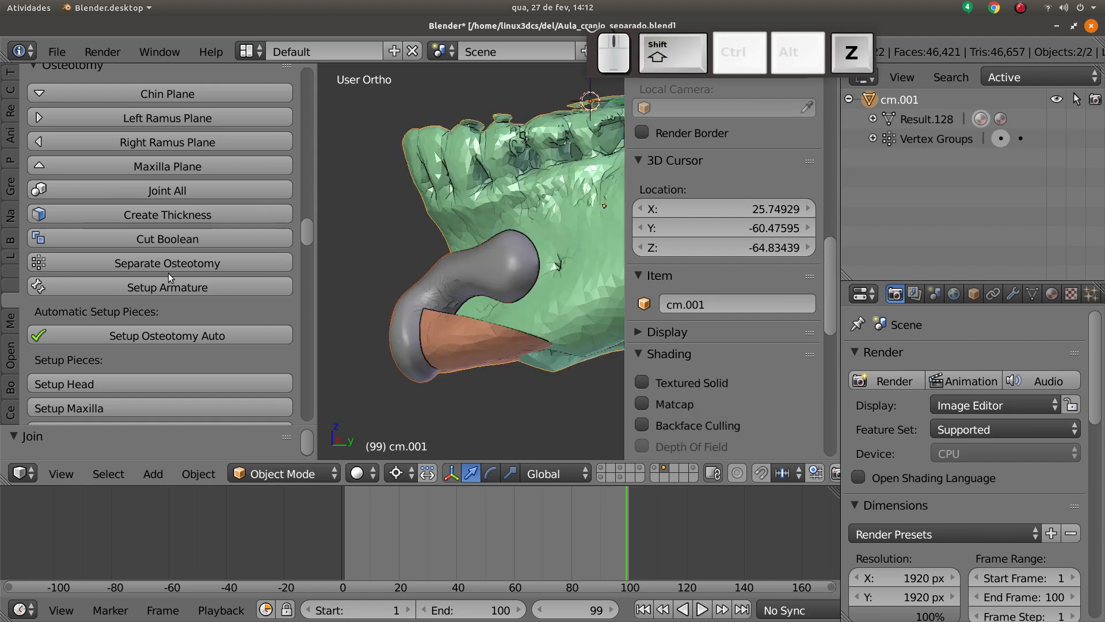
pyautogui.click(139, 239)
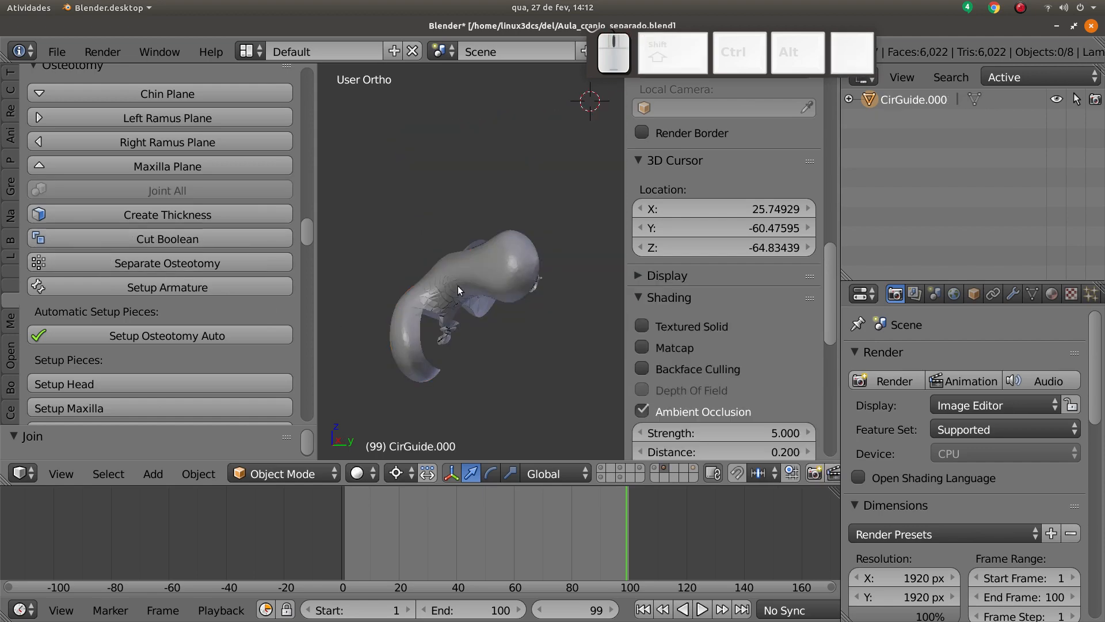
# Step: Maximize the 3D view, select the main guide piece Result.002, invert the selection and delete all leftover fragments
pyautogui.moveTo(523, 314); pyautogui.dragTo(430, 262, button='middle')
pyautogui.hotkey('ctrl', 'Up')
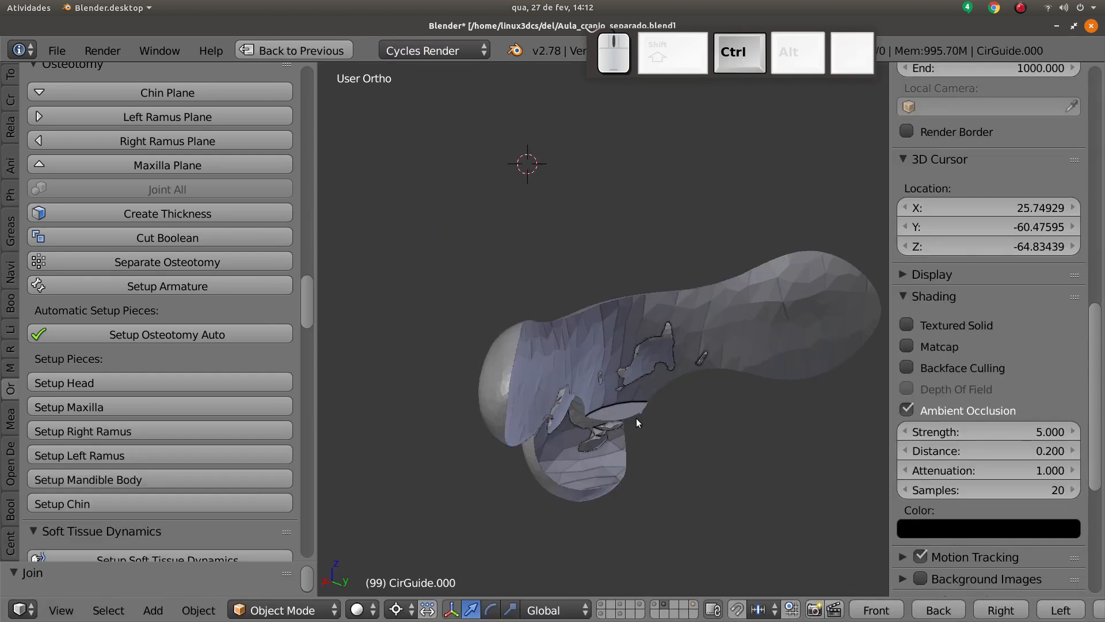
pyautogui.moveTo(636, 418)
pyautogui.mouseDown(button='middle')
pyautogui.moveTo(619, 412)
pyautogui.moveTo(615, 365)
pyautogui.moveTo(599, 396)
pyautogui.moveTo(561, 372)
pyautogui.moveTo(557, 409)
pyautogui.moveTo(648, 402)
pyautogui.moveTo(588, 402)
pyautogui.moveTo(682, 381)
pyautogui.moveTo(590, 351)
pyautogui.moveTo(530, 358)
pyautogui.moveTo(589, 361)
pyautogui.moveTo(588, 381)
pyautogui.moveTo(589, 372)
pyautogui.moveTo(644, 359)
pyautogui.moveTo(621, 344)
pyautogui.moveTo(519, 338)
pyautogui.moveTo(568, 325)
pyautogui.moveTo(555, 295)
pyautogui.moveTo(582, 309)
pyautogui.moveTo(575, 333)
pyautogui.moveTo(602, 336)
pyautogui.moveTo(564, 341)
pyautogui.moveTo(604, 378)
pyautogui.moveTo(495, 381)
pyautogui.mouseUp(button='middle')
pyautogui.scroll(3, 560, 372)
pyautogui.rightClick(530, 358)
pyautogui.scroll(-2, 581, 365)
pyautogui.press('z')
pyautogui.press('z')
pyautogui.press('z')
pyautogui.hotkey('ctrl', 'i')
pyautogui.press('z')
pyautogui.press('z')
pyautogui.press('x')
pyautogui.click(561, 341)
pyautogui.press('z')
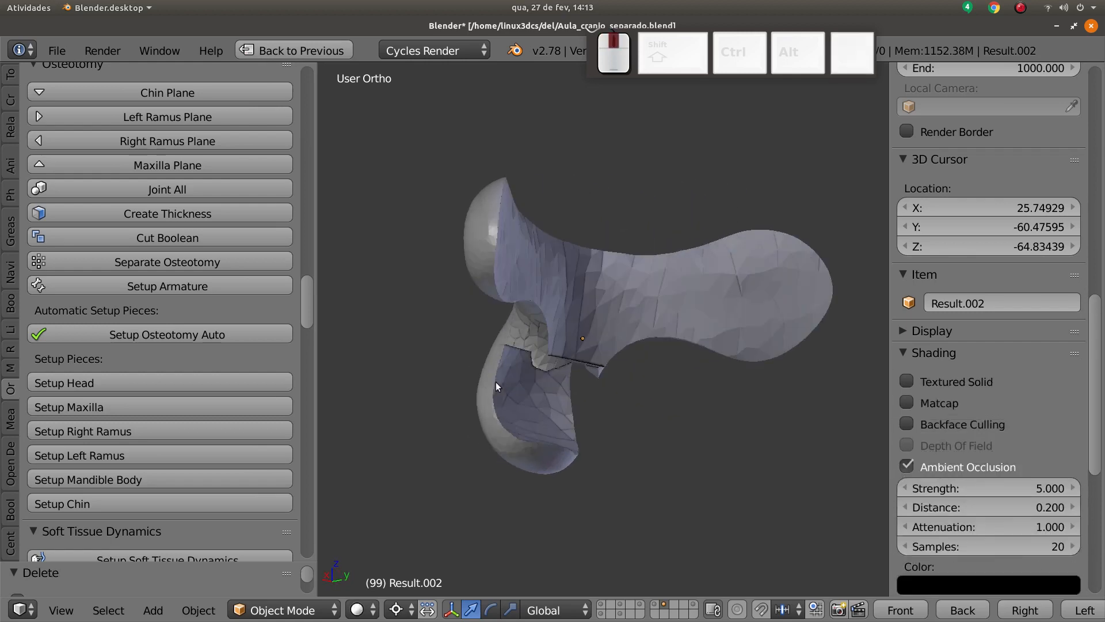
# Step: Display the layer with the original jaws and guide together with the cut guide Result.002
pyautogui.scroll(6, 496, 382)
pyautogui.scroll(-5, 511, 432)
pyautogui.moveTo(705, 396); pyautogui.dragTo(576, 403, button='middle')
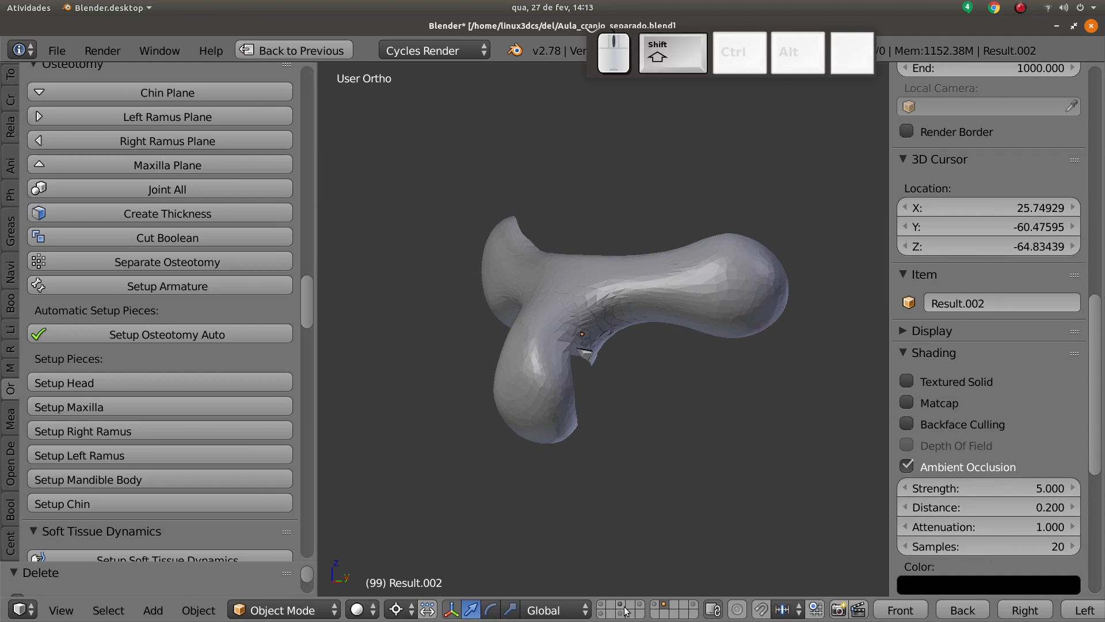
pyautogui.keyDown('shift'); pyautogui.click(622, 610); pyautogui.keyUp('shift')
pyautogui.scroll(-3, 582, 362)
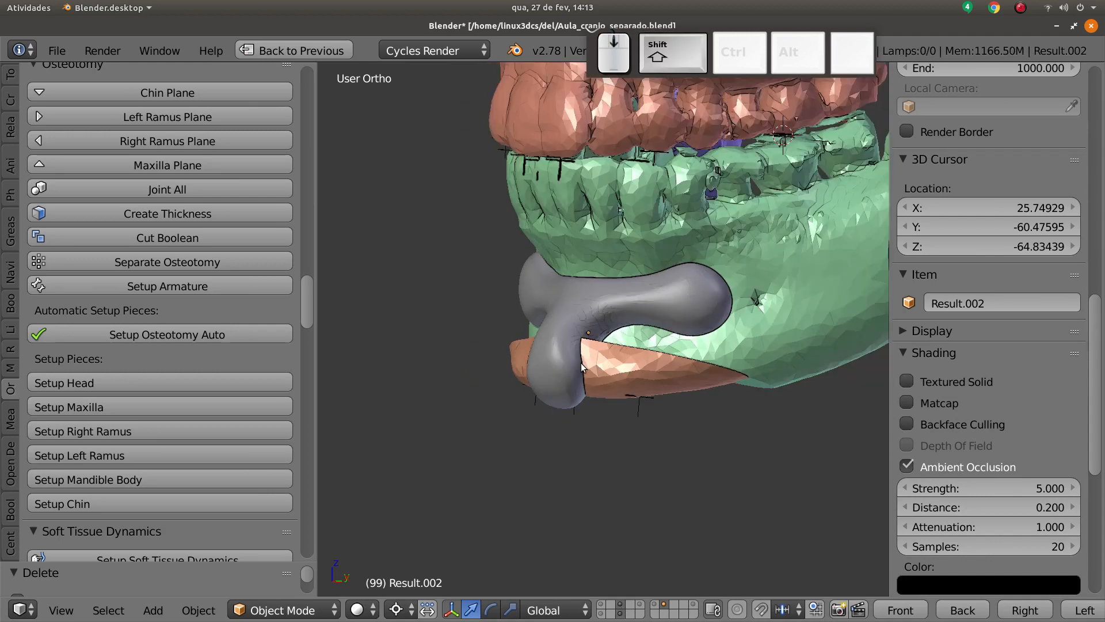
# Step: Delete the original uncut guide CirGuide.001 and select the cut guide Result.002 over the chin
pyautogui.moveTo(581, 363); pyautogui.dragTo(483, 341, button='middle')
pyautogui.scroll(4, 486, 332)
pyautogui.rightClick(486, 331)
pyautogui.press('z')
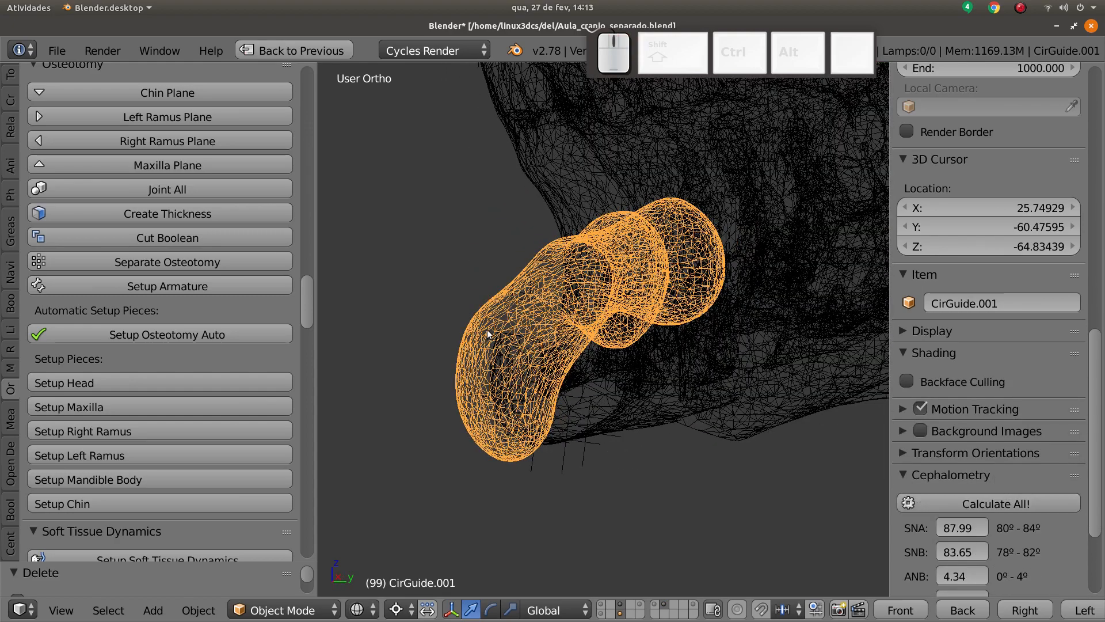
pyautogui.press('x')
pyautogui.click(488, 329)
pyautogui.press('z')
pyautogui.rightClick(487, 351)
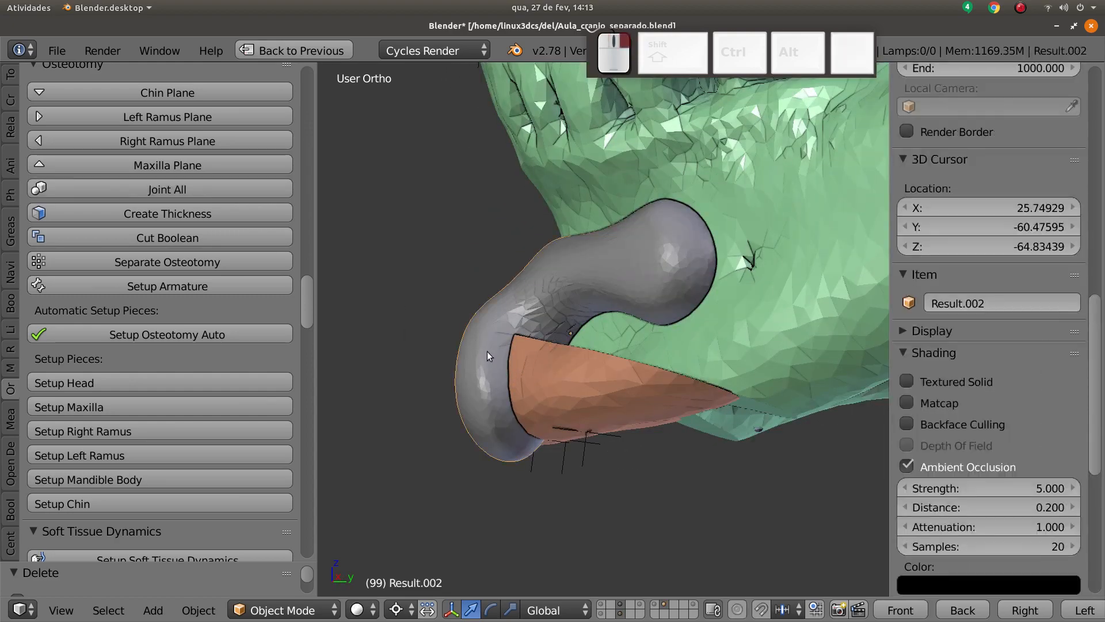
# Step: Examine how the cut chin guide Result.002 fits the mandible and chin from the side, front and below
pyautogui.moveTo(487, 351); pyautogui.dragTo(518, 408, button='middle')
pyautogui.press('g')
pyautogui.rightClick(484, 367)
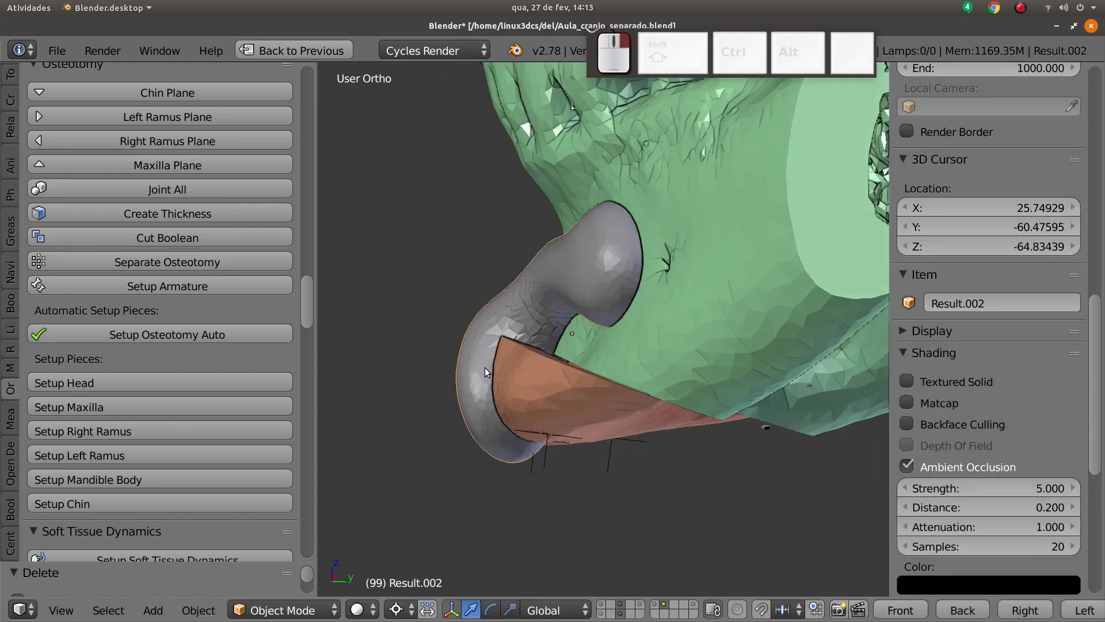
pyautogui.moveTo(484, 367); pyautogui.dragTo(604, 452, button='middle')
pyautogui.press('g')
pyautogui.rightClick(719, 366)
pyautogui.click(599, 444)
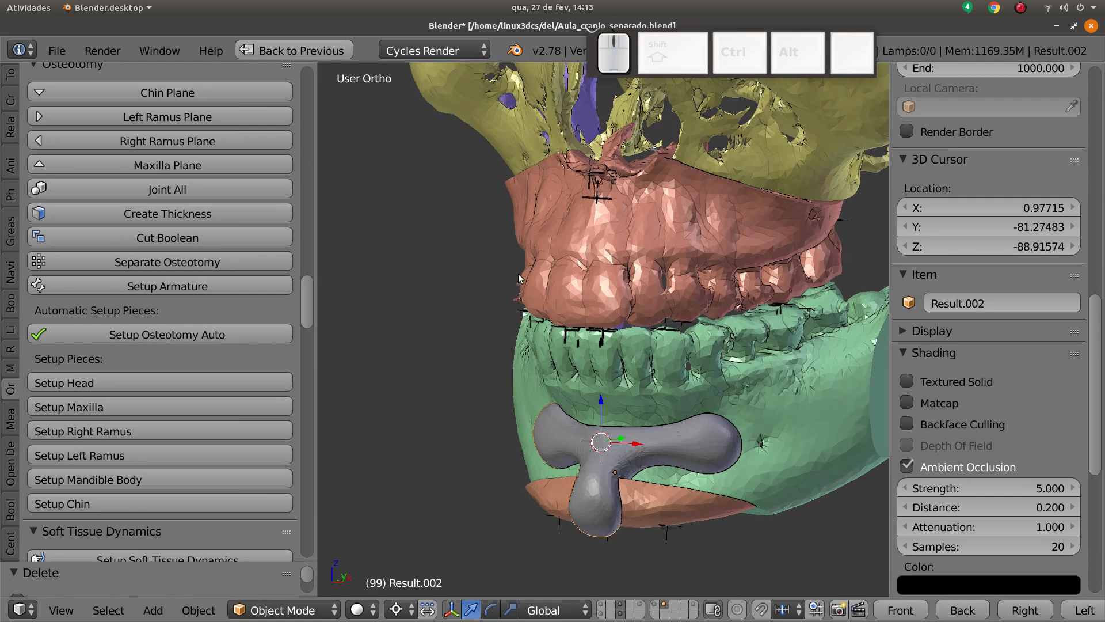
pyautogui.moveTo(519, 279); pyautogui.dragTo(567, 261, button='middle')
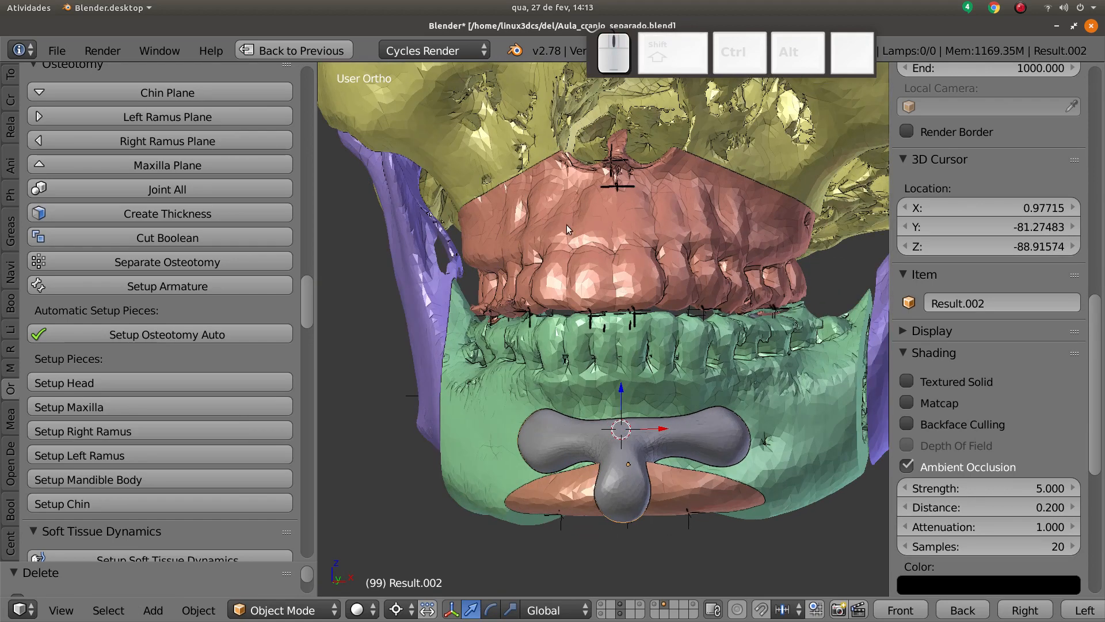
pyautogui.moveTo(758, 229); pyautogui.dragTo(556, 226, button='middle')
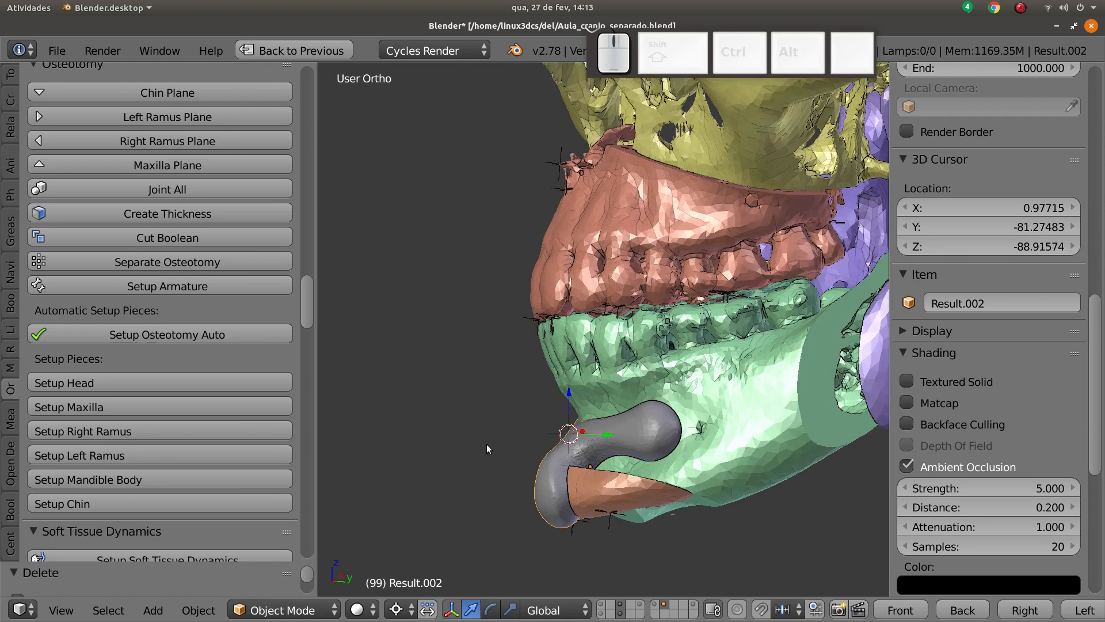
# Step: Draw a horizontal grease pencil line across the front of the maxilla, above the upper teeth
pyautogui.moveTo(486, 278); pyautogui.dragTo(537, 307, button='middle')
pyautogui.press('d')
pyautogui.moveTo(461, 258)
pyautogui.mouseDown()
pyautogui.moveTo(575, 227)
pyautogui.moveTo(725, 244)
pyautogui.mouseUp()
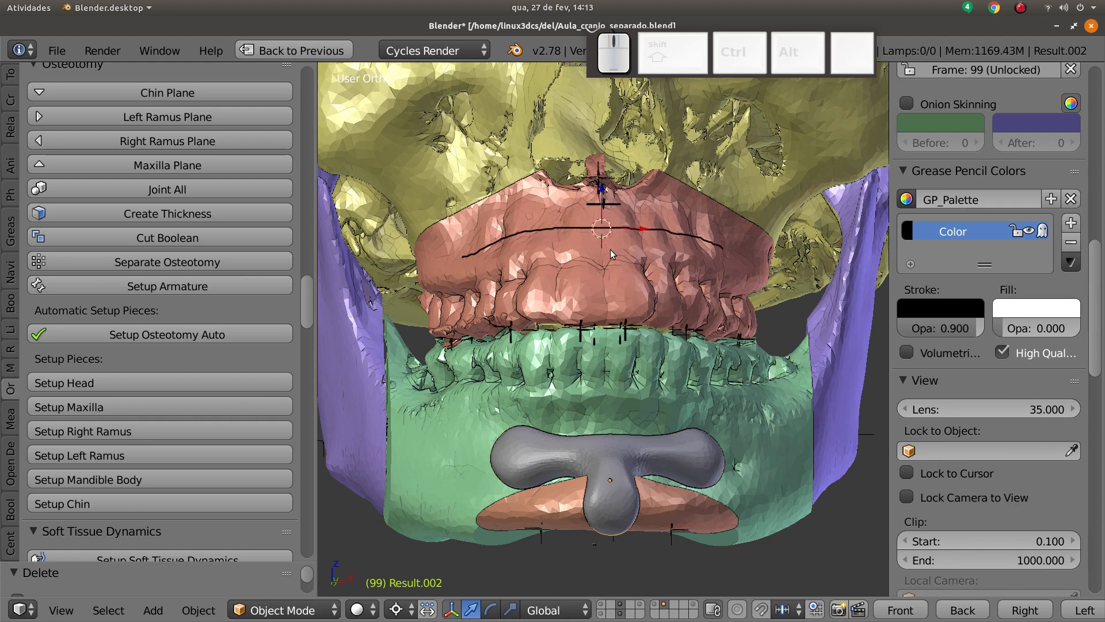
# Step: In the right side view, draw a curved line from the maxilla stroke, out in front of the teeth, down to the chin guide
pyautogui.press('KP_3')
pyautogui.keyDown('shift'); pyautogui.moveTo(574, 263); pyautogui.dragTo(535, 211, button='middle'); pyautogui.keyUp('shift')
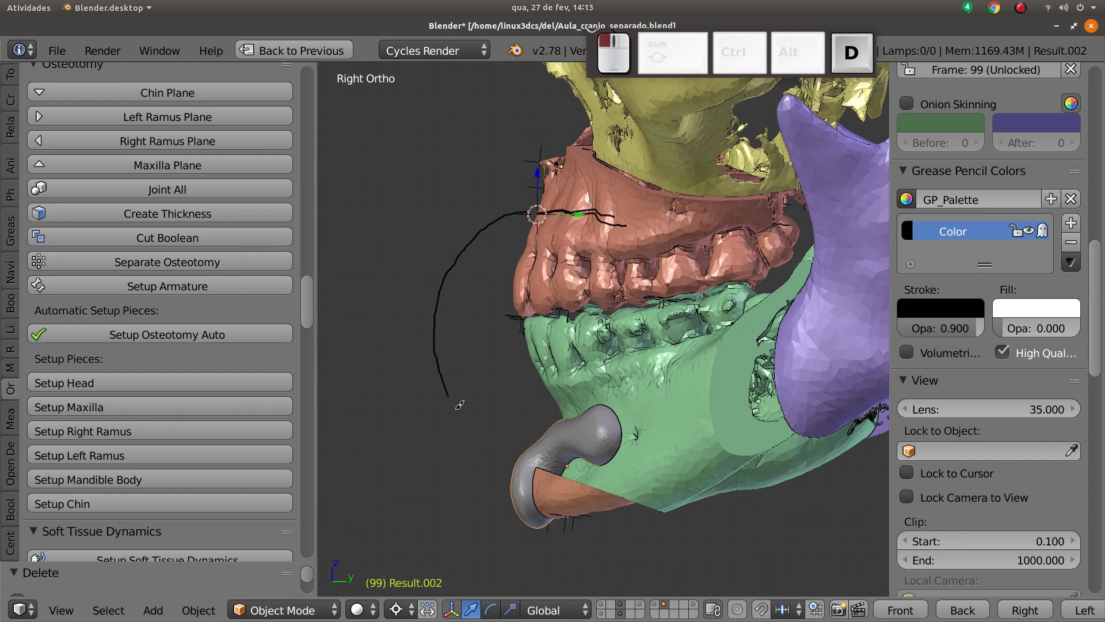
pyautogui.moveTo(512, 456); pyautogui.dragTo(498, 426)
pyautogui.moveTo(498, 426)
pyautogui.mouseDown(button='middle')
pyautogui.moveTo(716, 414)
pyautogui.moveTo(501, 412)
pyautogui.mouseUp(button='middle')
pyautogui.keyDown('shift'); pyautogui.moveTo(635, 310); pyautogui.dragTo(624, 358, button='middle'); pyautogui.keyUp('shift')
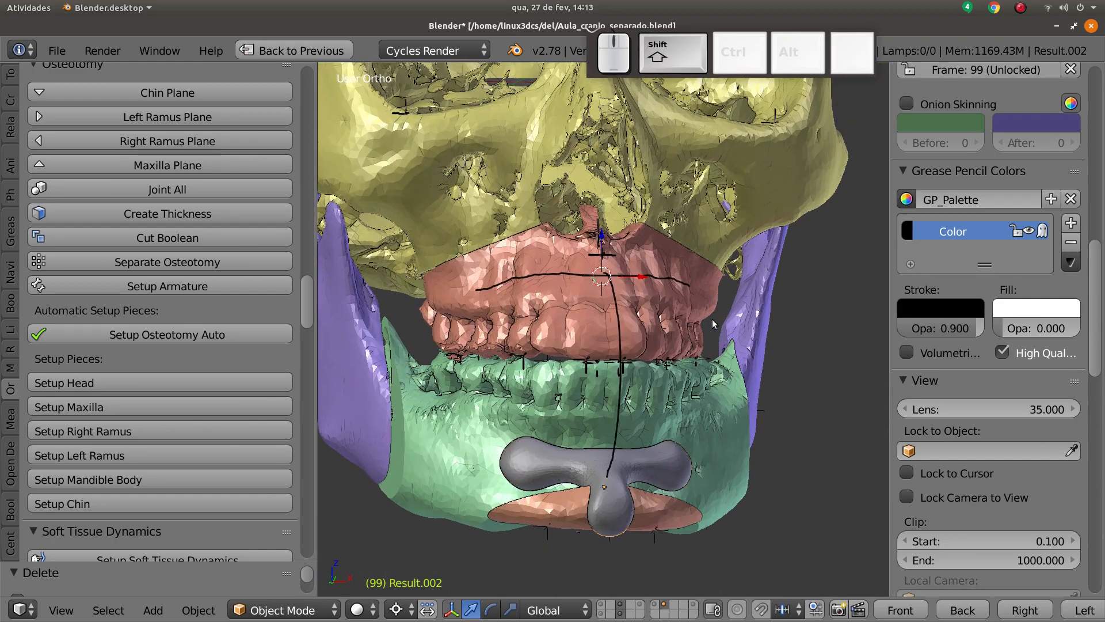
# Step: Select the maxilla and convert the drawn strokes into a solid tube guide with DO SOLID!
pyautogui.rightClick(708, 329)
pyautogui.moveTo(707, 333); pyautogui.dragTo(580, 344, button='middle')
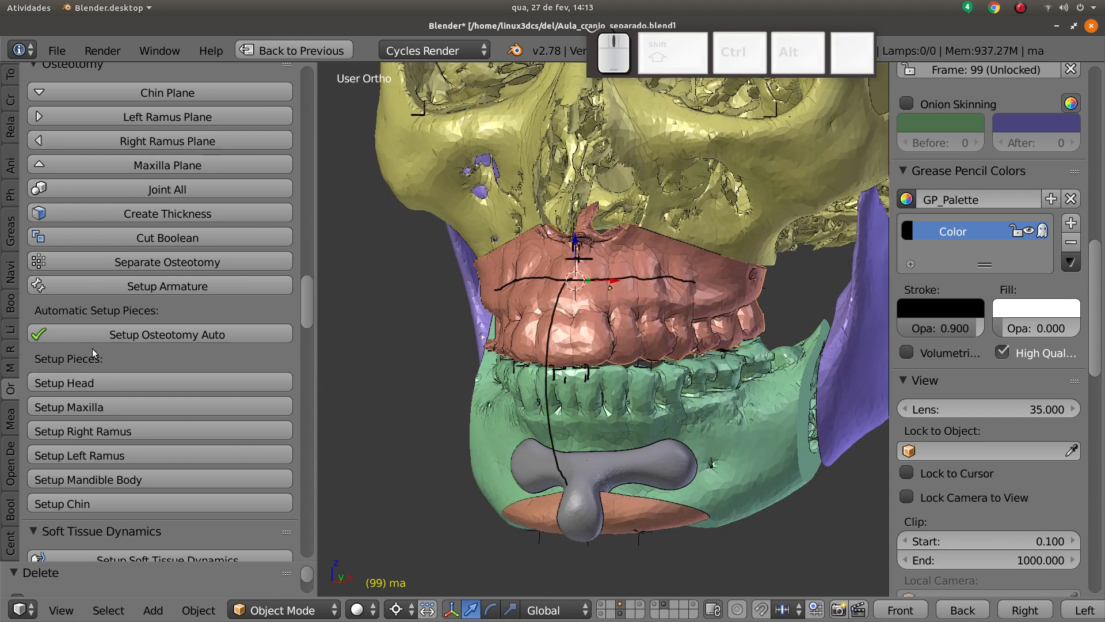
pyautogui.scroll(-20, 93, 349)
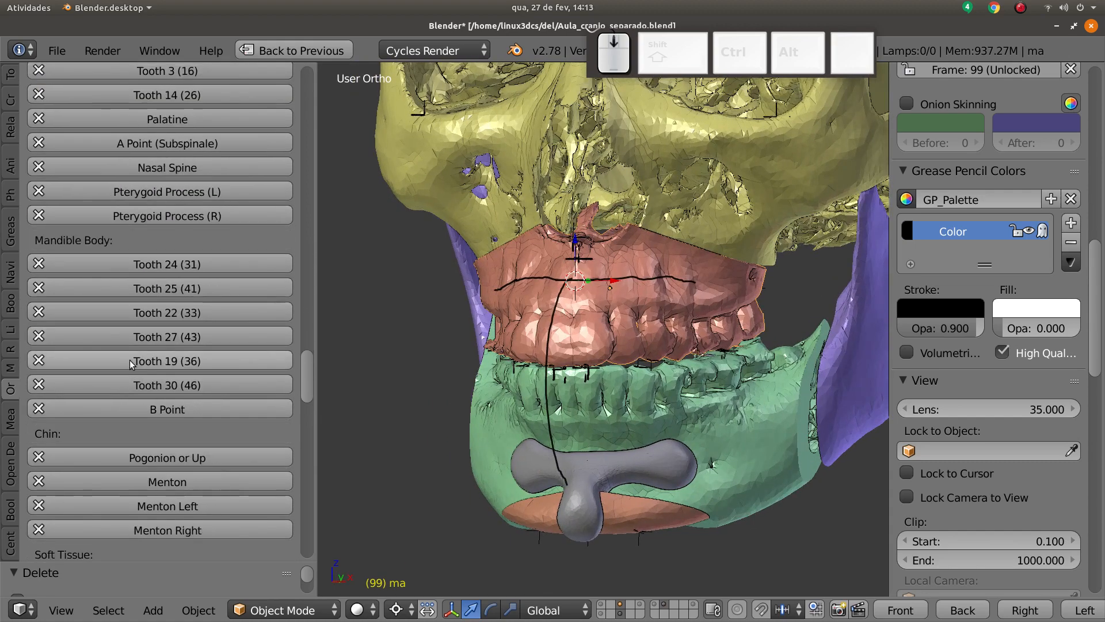
pyautogui.scroll(-20, 130, 360)
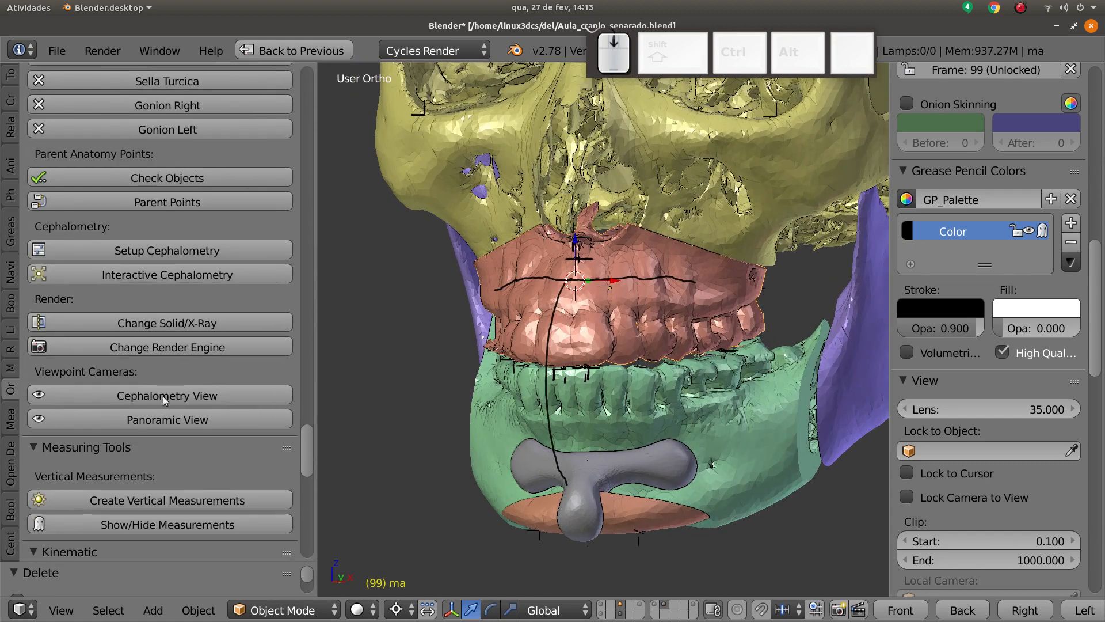
pyautogui.scroll(-20, 164, 396)
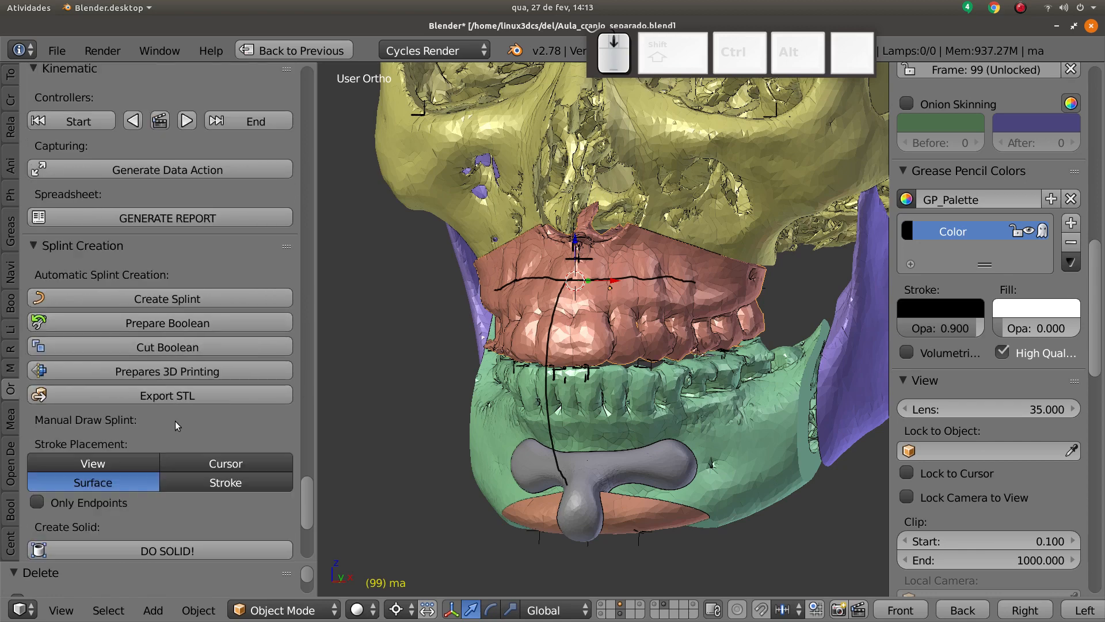
pyautogui.scroll(-4, 172, 435)
pyautogui.click(182, 463)
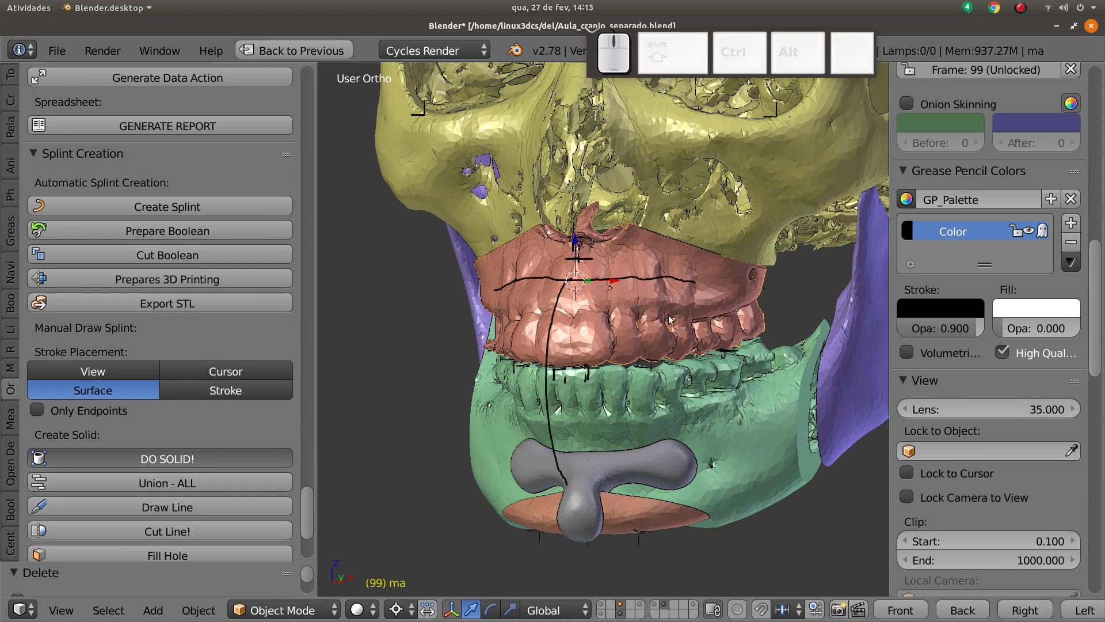
pyautogui.moveTo(567, 405); pyautogui.dragTo(477, 403, button='middle')
# Step: Select the whole mesh of the new tube CirGuide.001 and make it thinner with Shrink/Fatten
pyautogui.scroll(2, 496, 399)
pyautogui.press('Tab')
pyautogui.scroll(-2, 497, 399)
pyautogui.press('a')
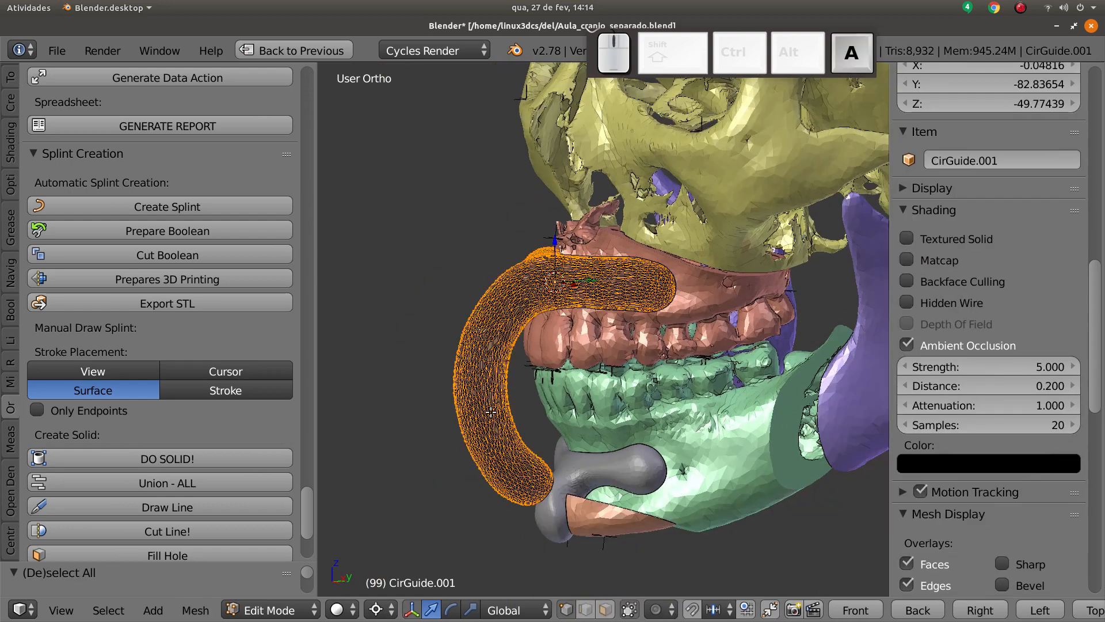
pyautogui.hotkey('alt', 's')
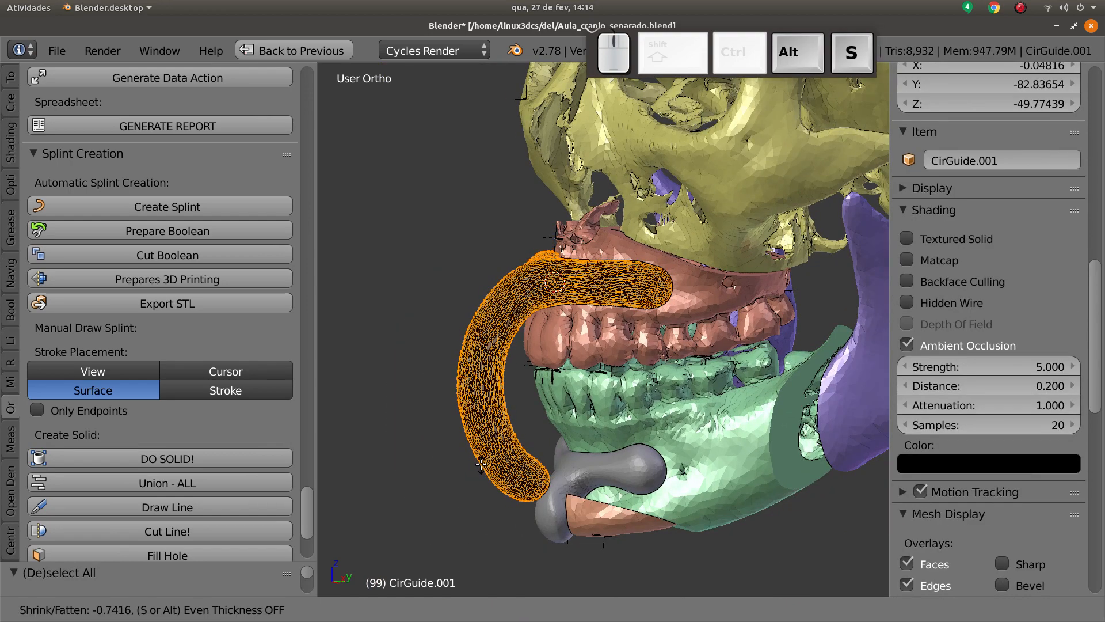
pyautogui.click(482, 465)
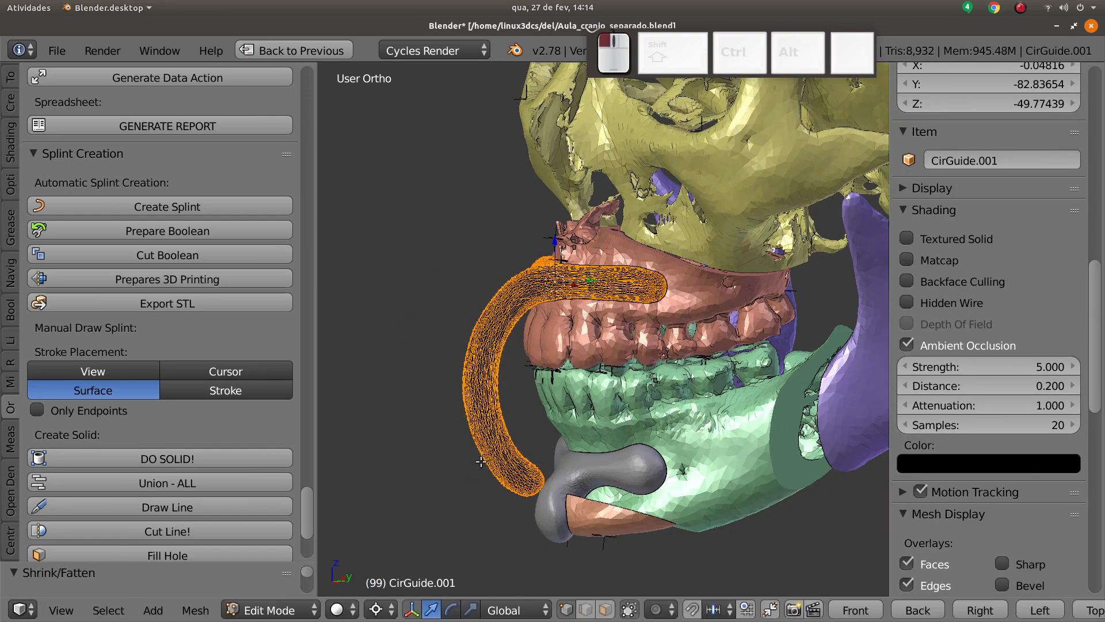
pyautogui.press('Tab')
pyautogui.moveTo(514, 478); pyautogui.dragTo(530, 434, button='middle')
# Step: With proportional editing in the right side view, move the tube's lower end so that it penetrates the chin guide
pyautogui.press('Tab')
pyautogui.press('a')
pyautogui.press('KP_3')
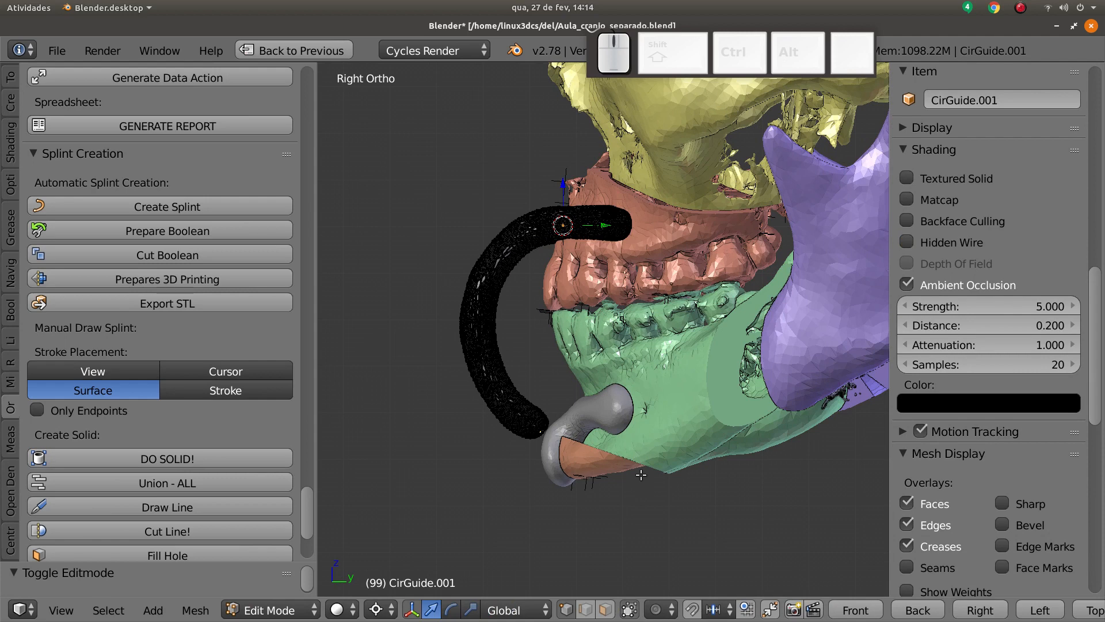
pyautogui.press('o')
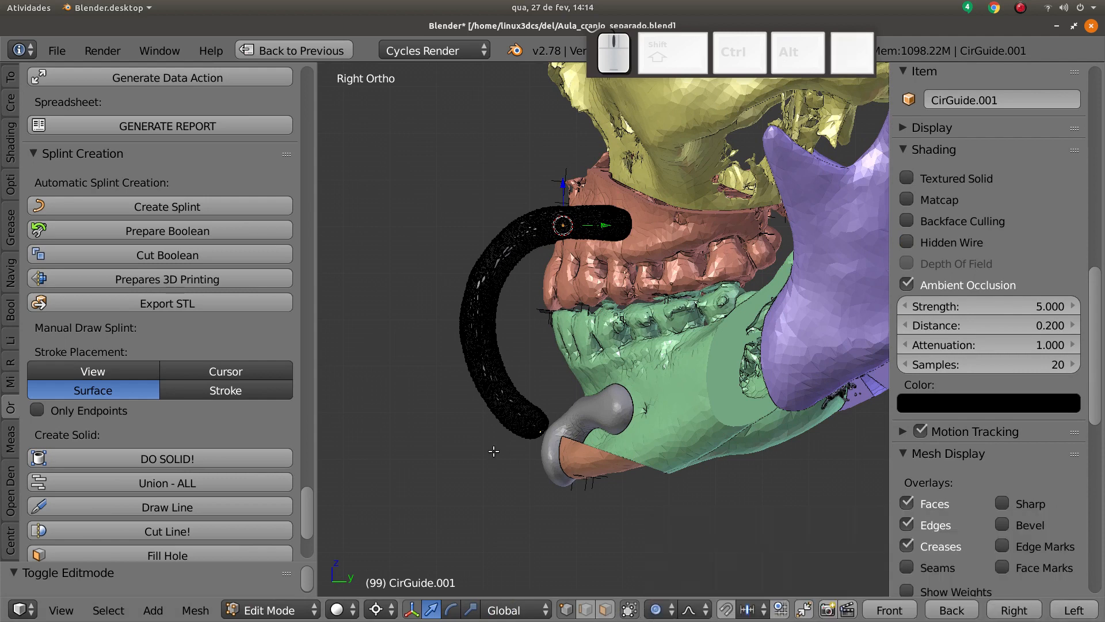
pyautogui.scroll(3, 607, 395)
pyautogui.press('g')
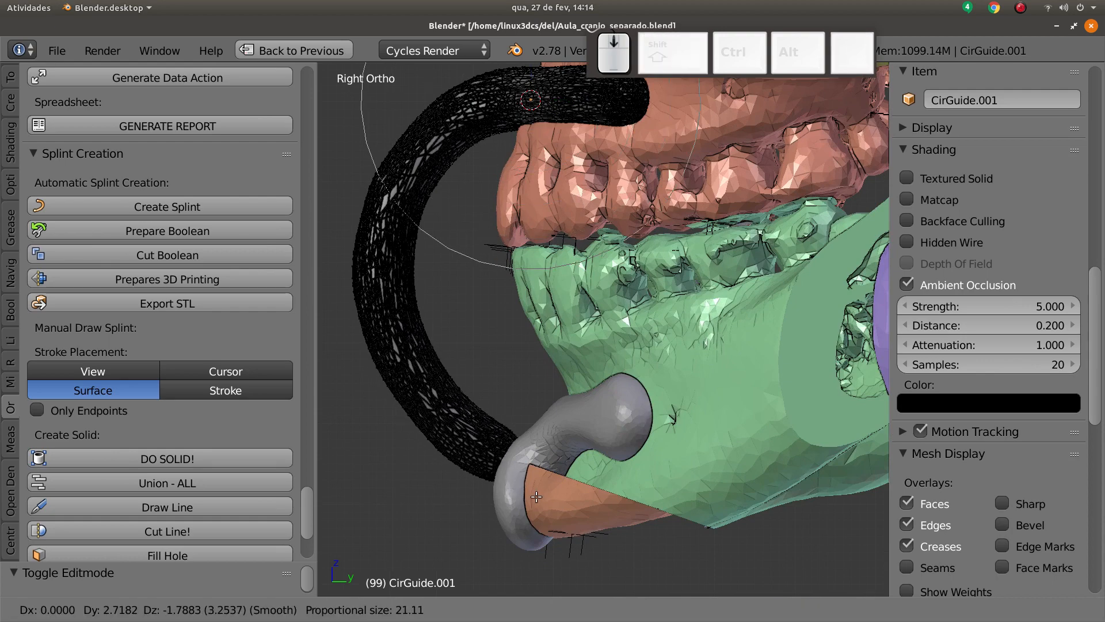
pyautogui.click(489, 449)
pyautogui.moveTo(489, 449); pyautogui.dragTo(546, 448, button='middle')
pyautogui.press('Tab')
pyautogui.press('g')
pyautogui.click(606, 402)
pyautogui.scroll(-2, 605, 401)
pyautogui.press('Tab')
# Step: Select the tube and the chin guide Result.002 together and merge them with a Cork Mesh Slice Union
pyautogui.moveTo(546, 448)
pyautogui.keyDown('shift'); pyautogui.mouseDown(button='middle')
pyautogui.moveTo(551, 484)
pyautogui.moveTo(487, 498)
pyautogui.mouseUp(button='middle'); pyautogui.keyUp('shift')
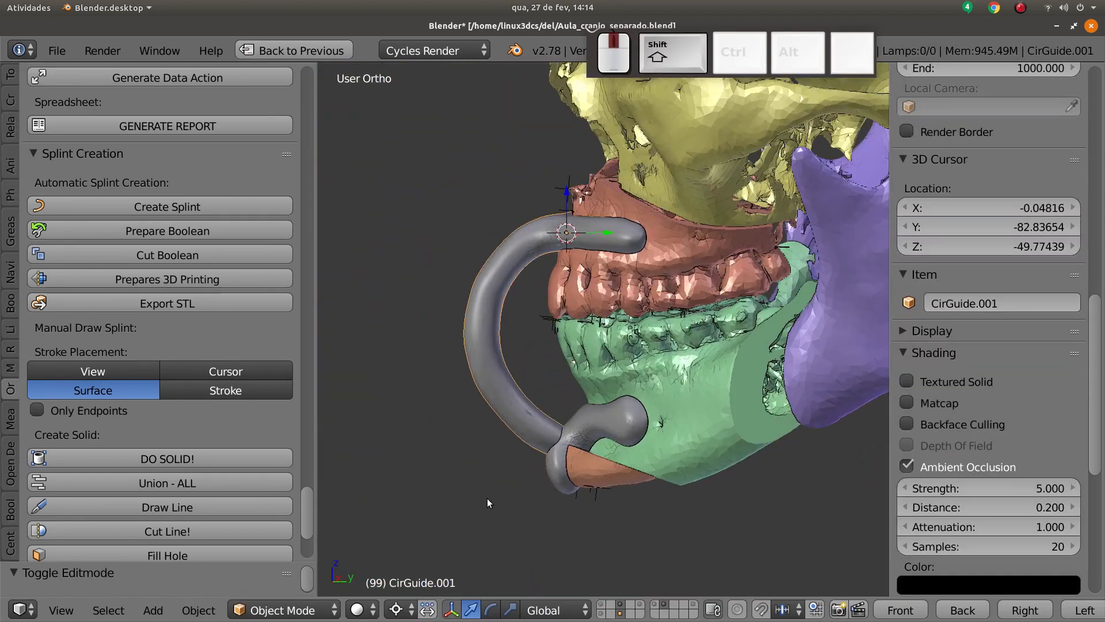
pyautogui.scroll(2, 487, 498)
pyautogui.press('z')
pyautogui.keyDown('shift'); pyautogui.rightClick(523, 536); pyautogui.keyUp('shift')
pyautogui.moveTo(524, 536); pyautogui.dragTo(492, 526, button='middle')
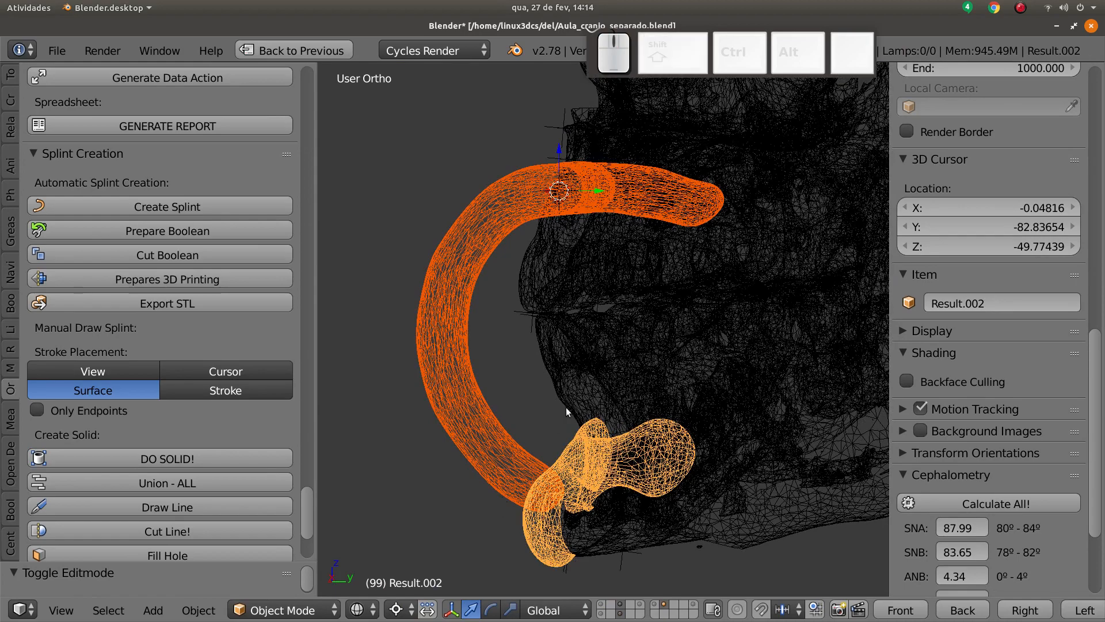
pyautogui.press('z')
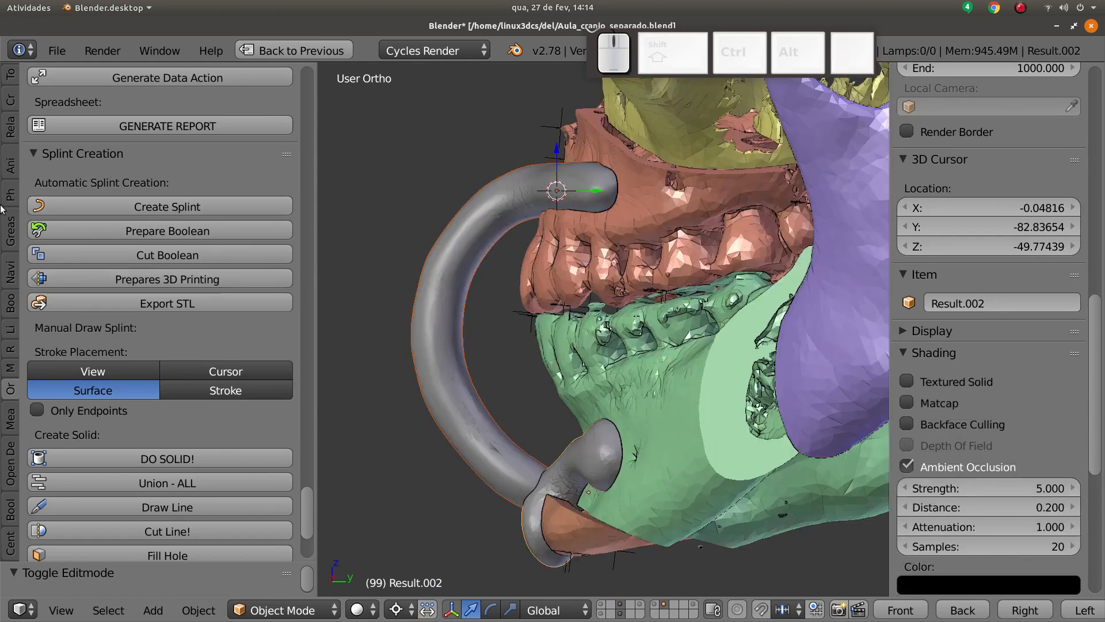
pyautogui.click(11, 302)
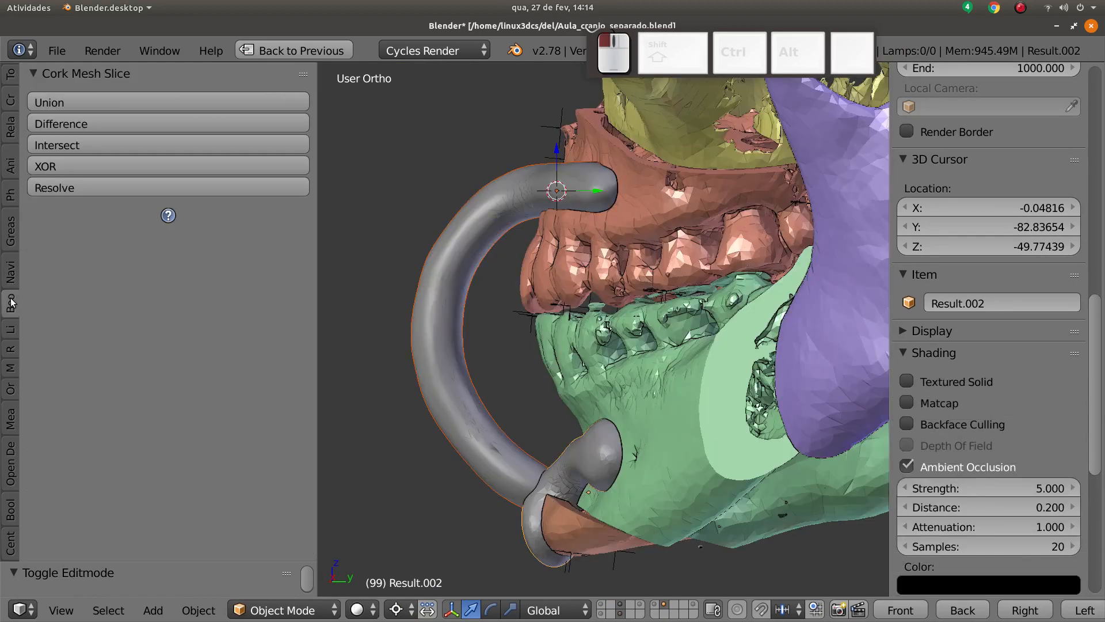
pyautogui.click(85, 109)
# Step: Delete the original chin guide Result.002 and the original tube, keeping only the merged guide
pyautogui.keyDown('shift'); pyautogui.moveTo(530, 436); pyautogui.dragTo(587, 403, button='middle'); pyautogui.keyUp('shift')
pyautogui.press('z')
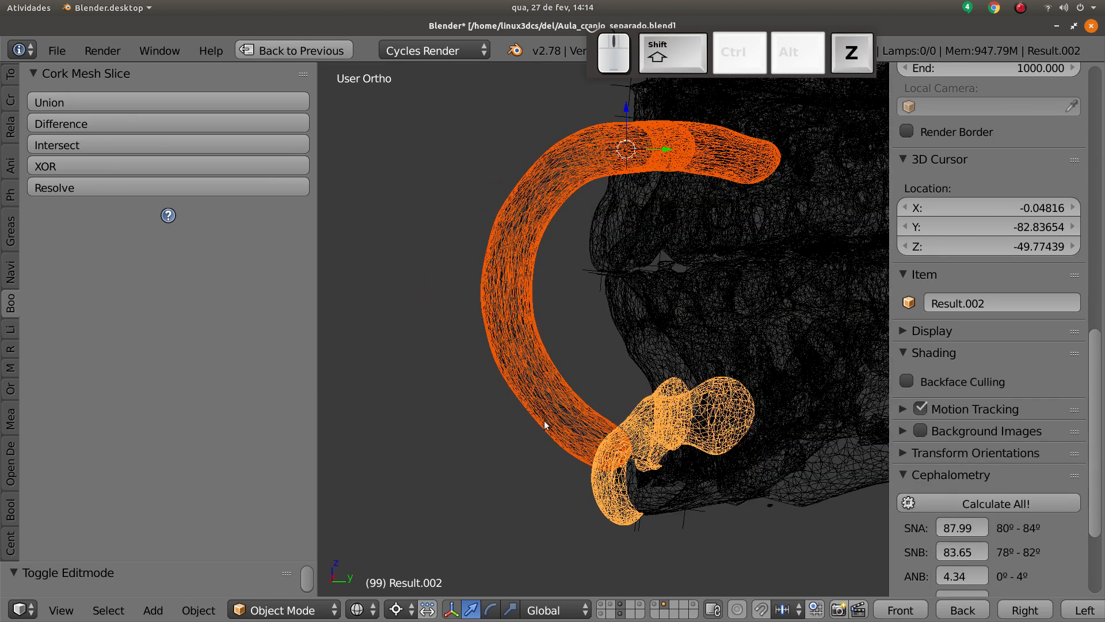
pyautogui.rightClick(567, 439)
pyautogui.rightClick(597, 491)
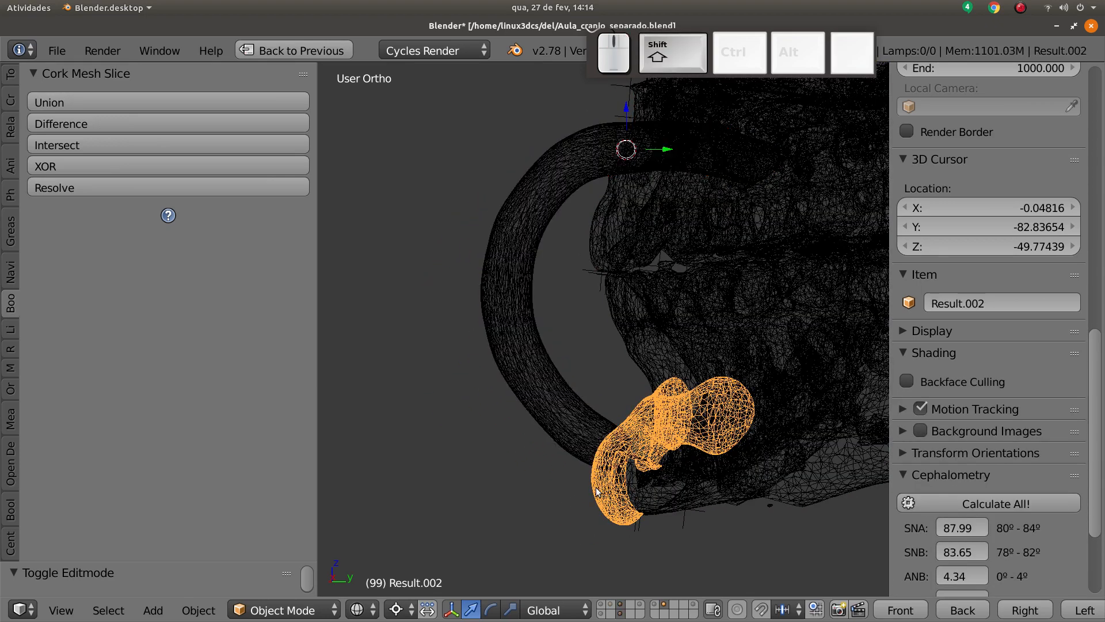
pyautogui.press('x')
pyautogui.click(565, 465)
pyautogui.rightClick(567, 449)
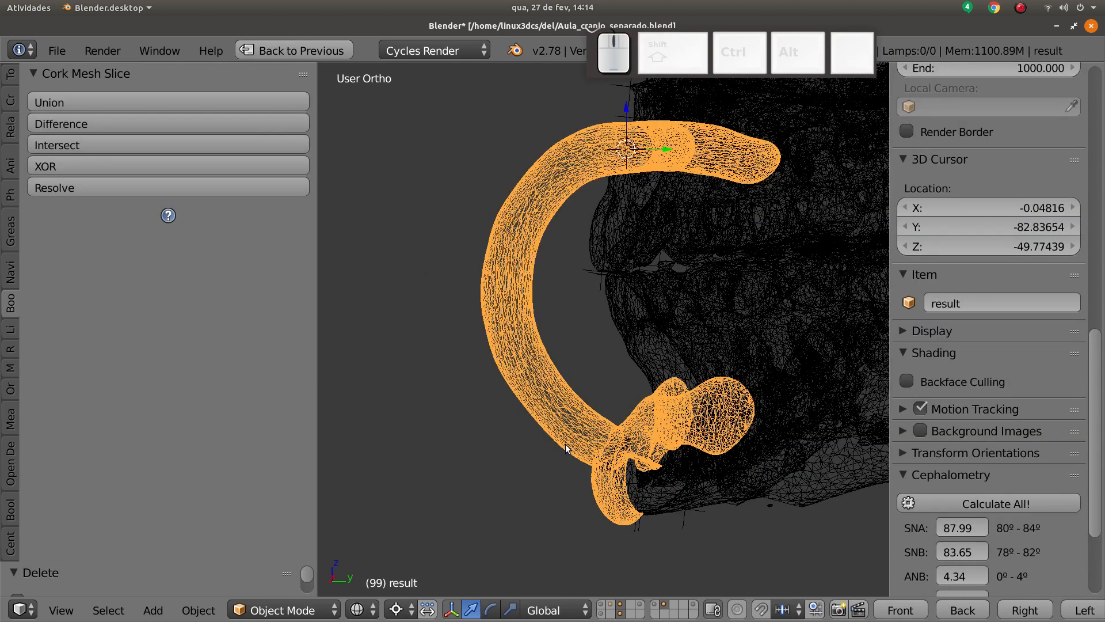
pyautogui.rightClick(565, 448)
pyautogui.press('x')
pyautogui.click(568, 462)
pyautogui.press('z')
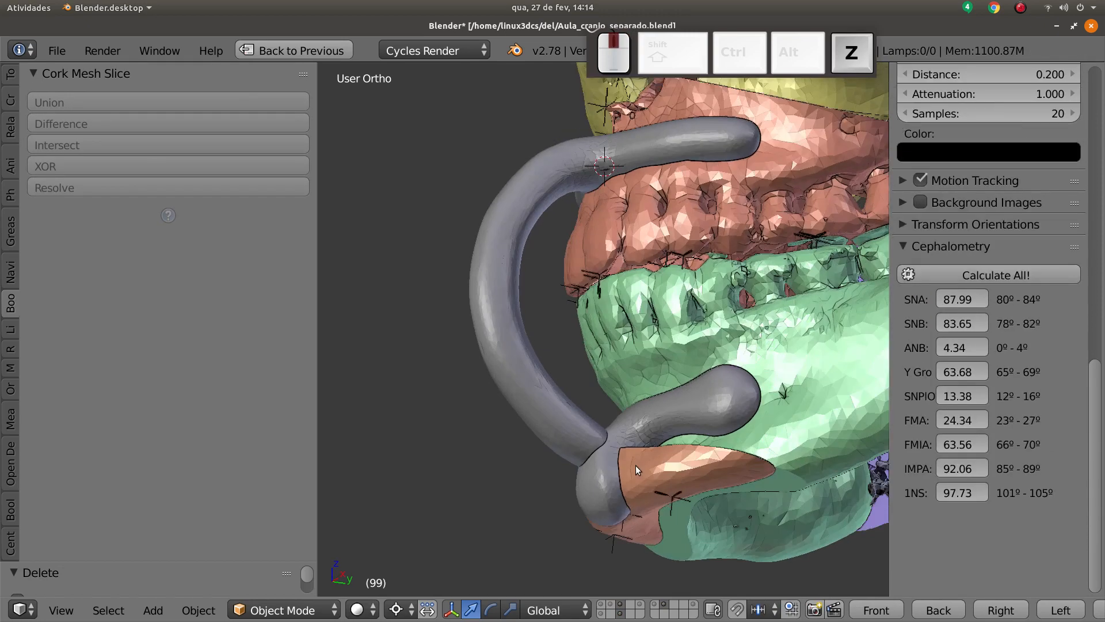
# Step: Select the merged guide and the maxilla, and try to subtract the maxilla from the guide with Cut Boolean
pyautogui.rightClick(561, 401)
pyautogui.moveTo(561, 402)
pyautogui.mouseDown(button='middle')
pyautogui.moveTo(515, 402)
pyautogui.moveTo(581, 417)
pyautogui.moveTo(564, 408)
pyautogui.mouseUp(button='middle')
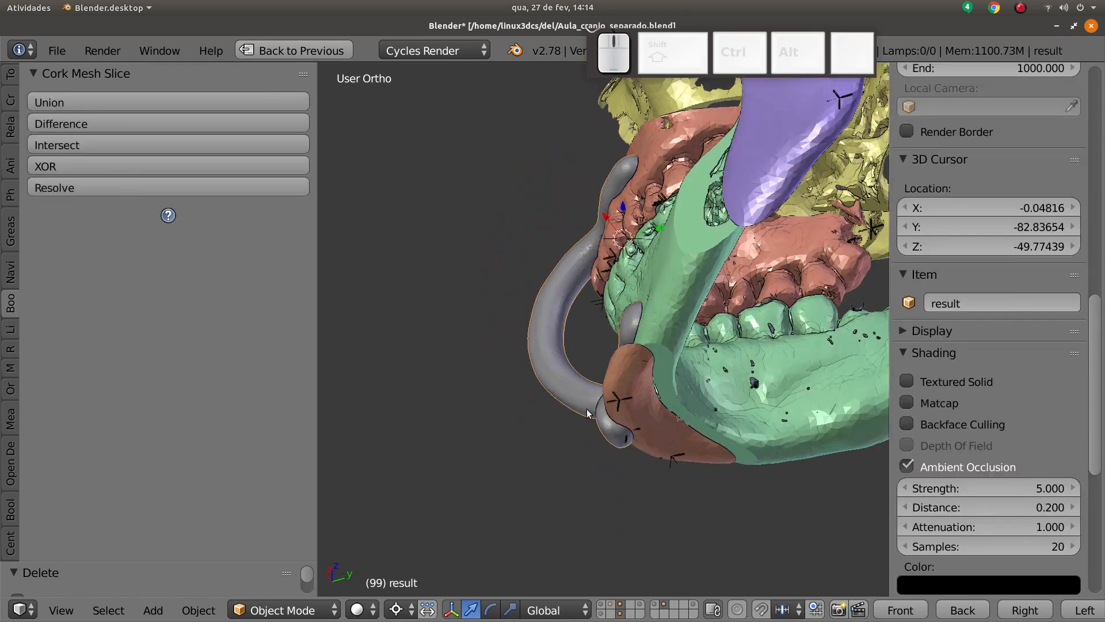
pyautogui.press('g')
pyautogui.rightClick(496, 381)
pyautogui.moveTo(496, 381)
pyautogui.mouseDown(button='middle')
pyautogui.moveTo(592, 295)
pyautogui.moveTo(561, 361)
pyautogui.mouseUp(button='middle')
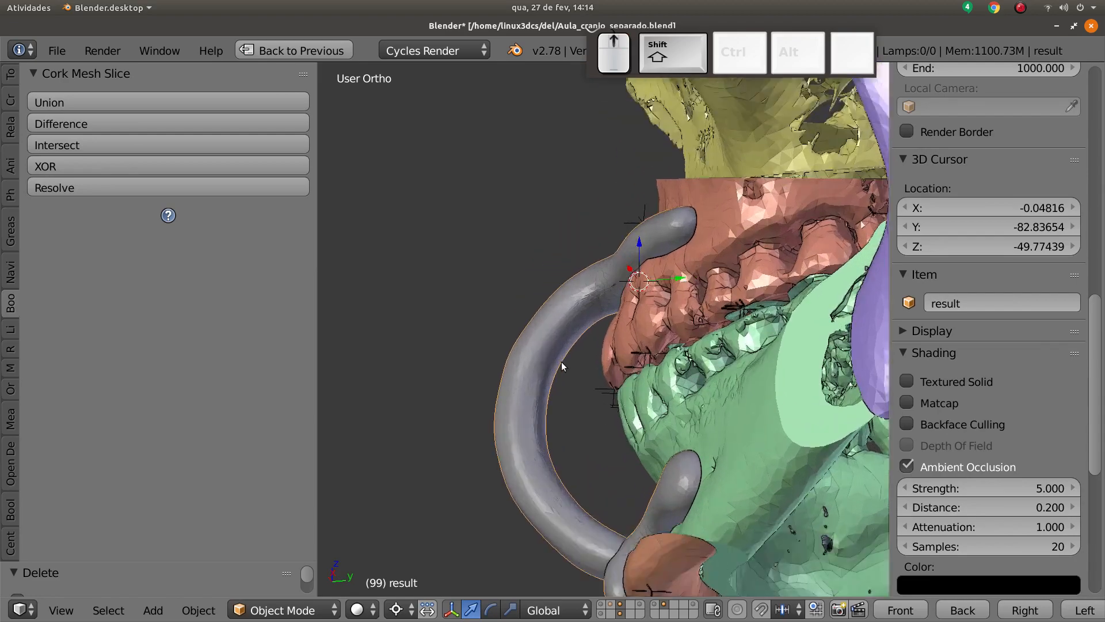
pyautogui.press('z')
pyautogui.scroll(3, 579, 345)
pyautogui.keyDown('shift'); pyautogui.rightClick(604, 348); pyautogui.keyUp('shift')
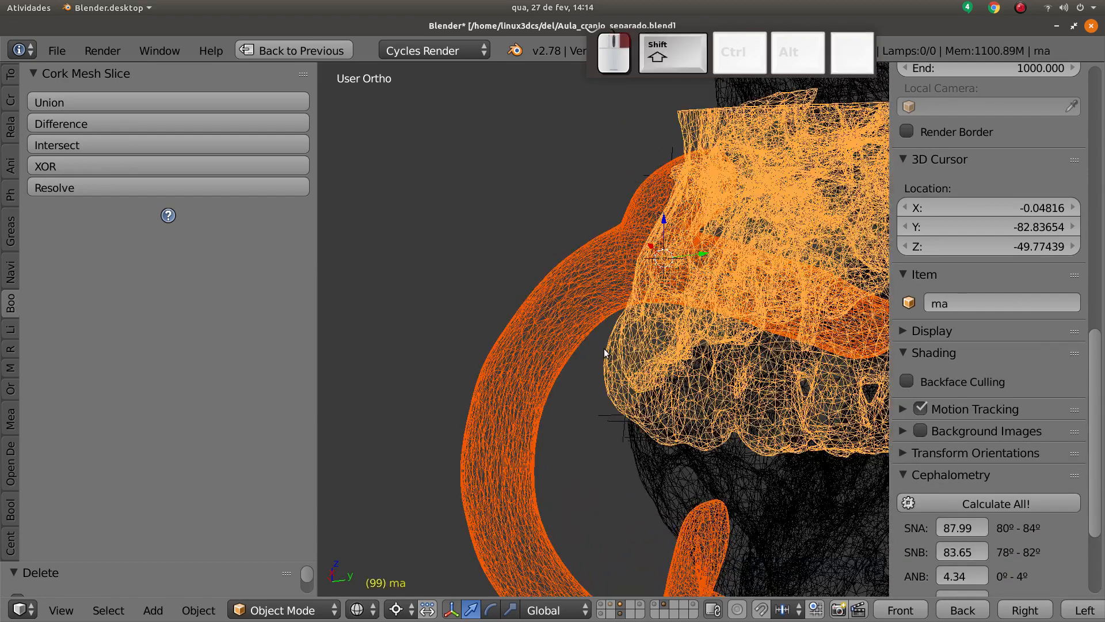
pyautogui.moveTo(600, 354); pyautogui.dragTo(610, 348, button='middle')
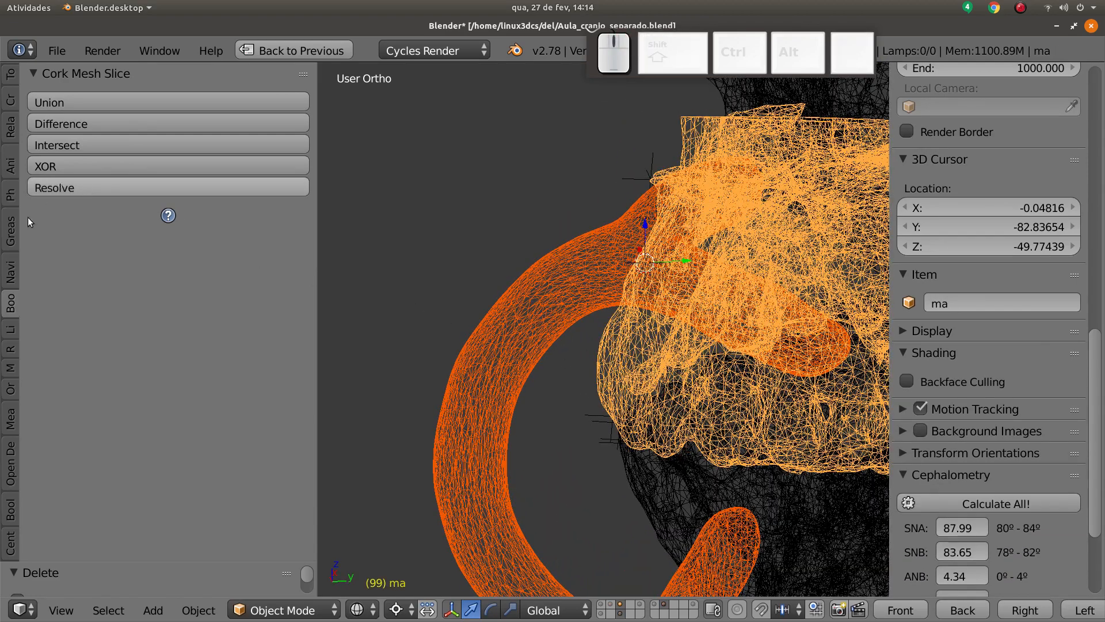
pyautogui.click(8, 387)
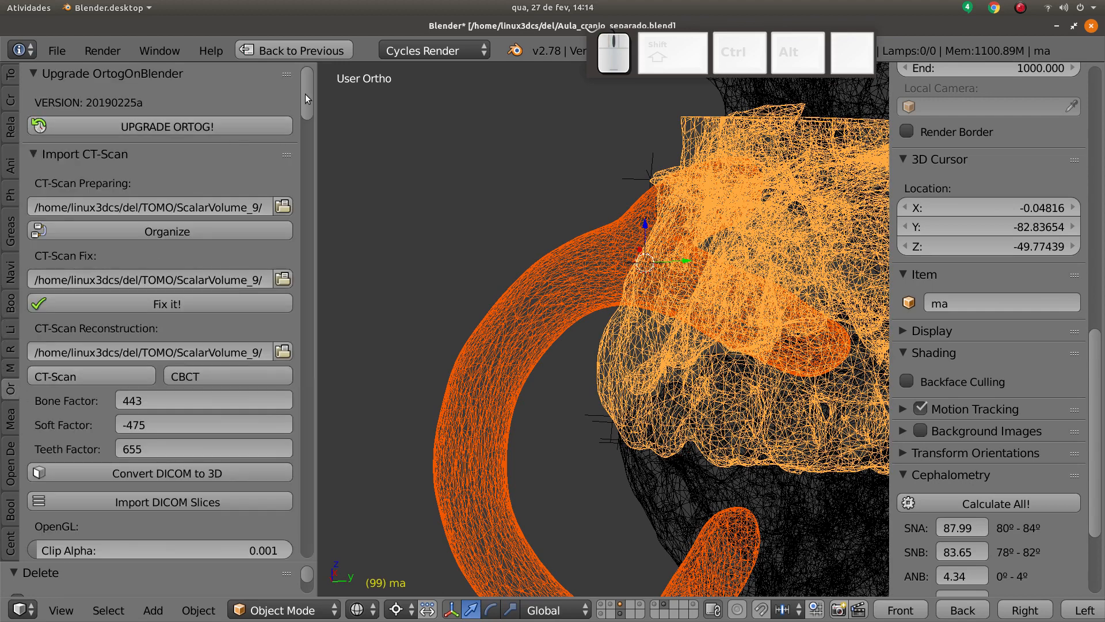
pyautogui.moveTo(305, 94); pyautogui.dragTo(299, 302)
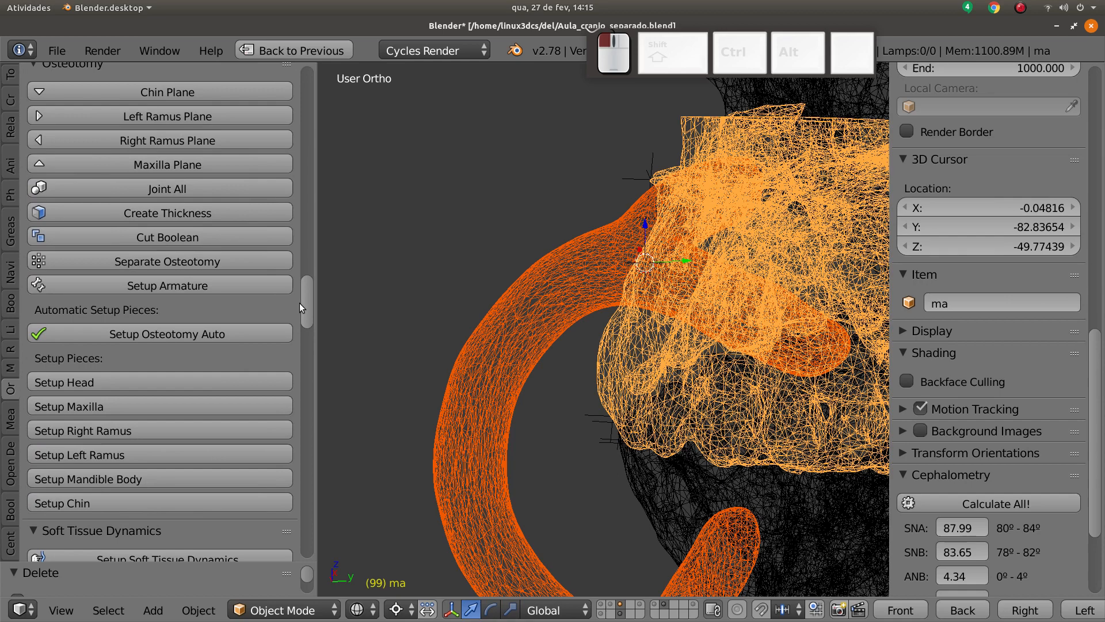
pyautogui.click(213, 238)
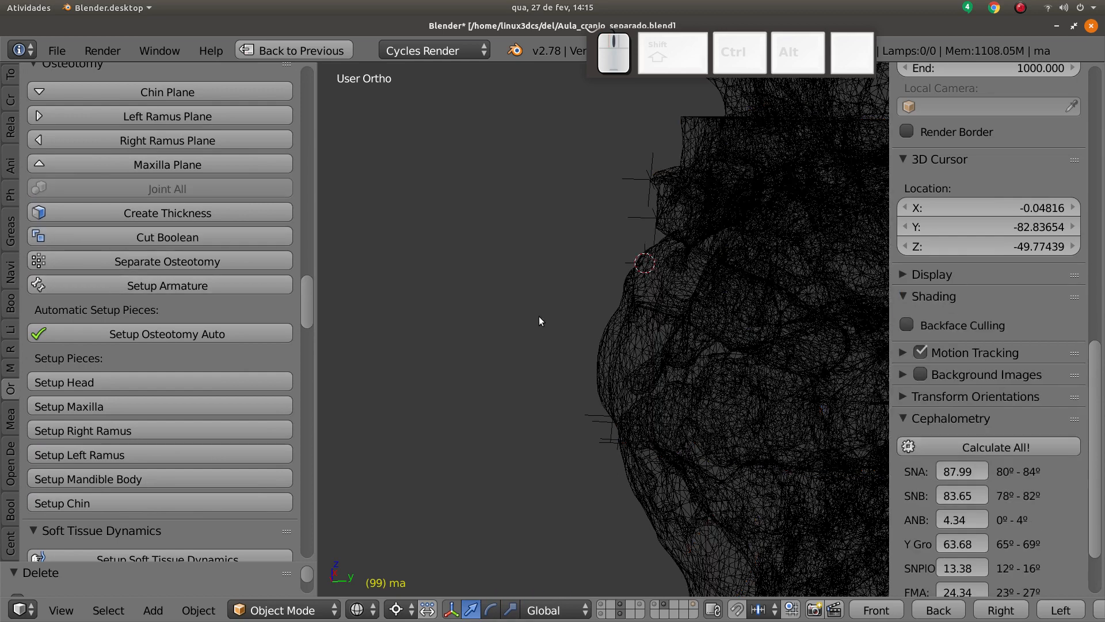
# Step: Undo the Cut Boolean between the merged guide and the maxilla
pyautogui.press('z')
pyautogui.moveTo(685, 363)
pyautogui.mouseDown(button='middle')
pyautogui.moveTo(571, 397)
pyautogui.moveTo(584, 368)
pyautogui.mouseUp(button='middle')
pyautogui.hotkey('ctrl', 'z')
pyautogui.scroll(1, 597, 393)
# Step: Remove the doubled vertices from the merged guide's mesh and return to Object Mode
pyautogui.press('z')
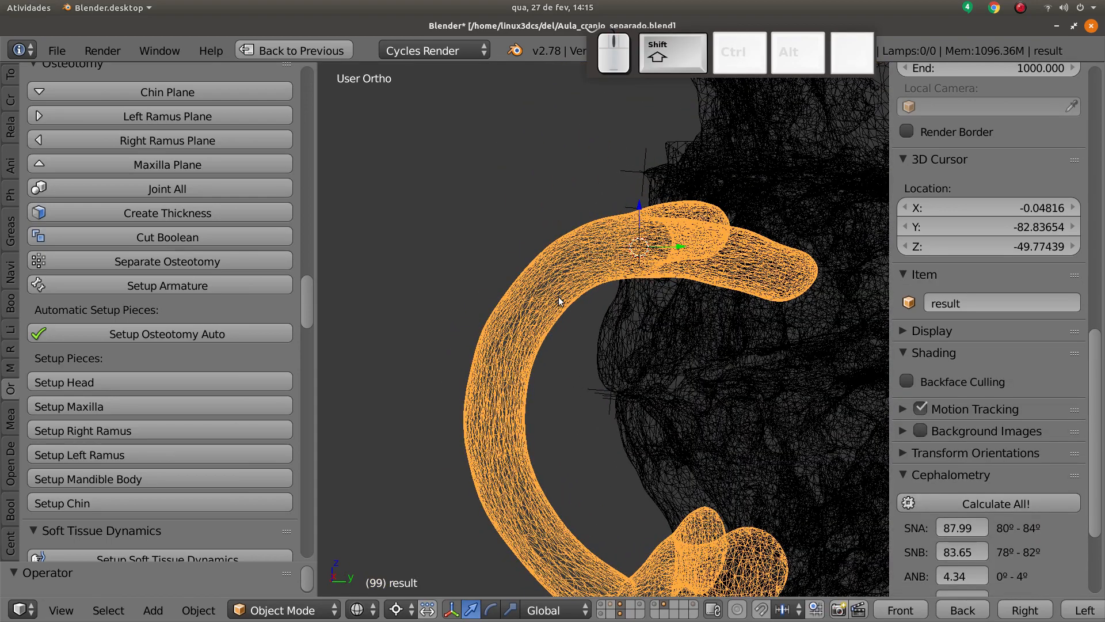
pyautogui.press('Tab')
pyautogui.press('w')
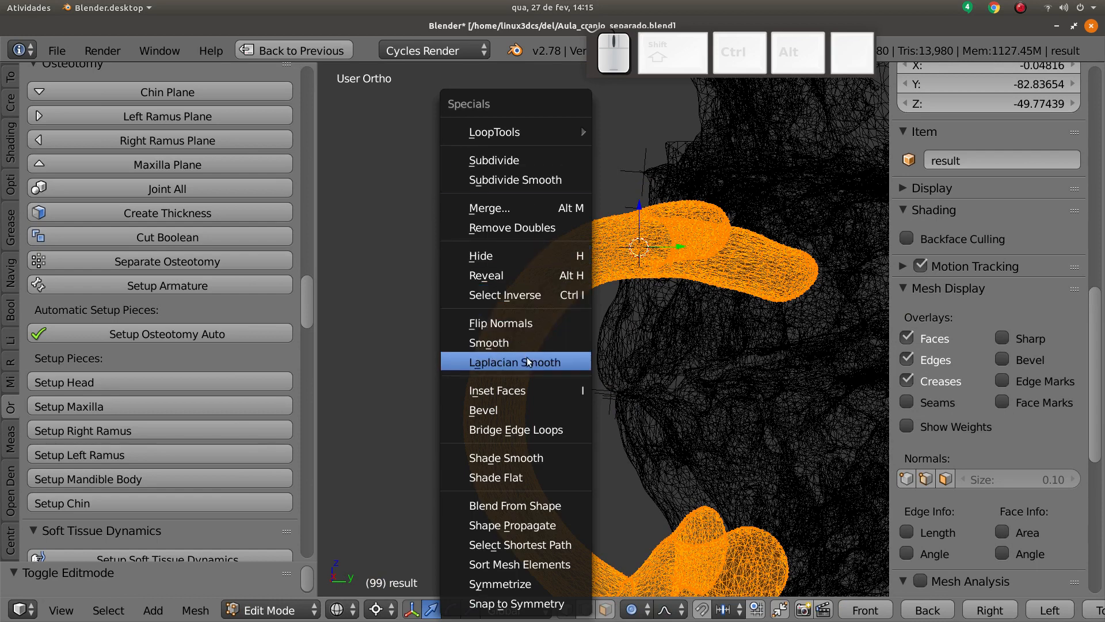
pyautogui.click(523, 226)
pyautogui.press('Tab')
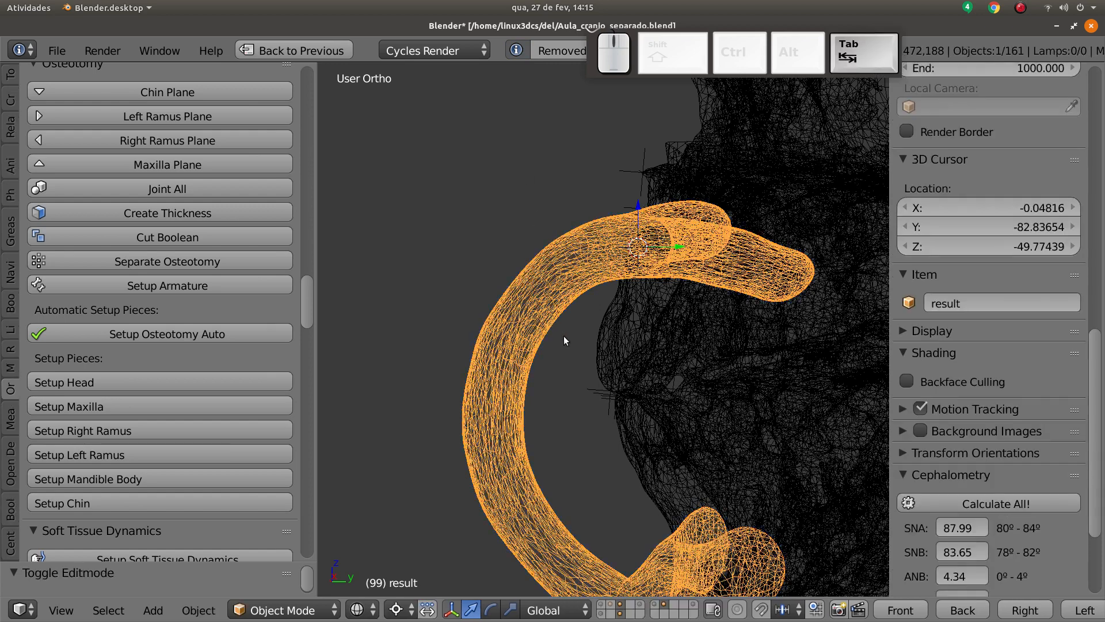
# Step: Add the maxilla to the selected guide and subtract it from the guide with a Cork Mesh Slice Difference
pyautogui.keyDown('shift'); pyautogui.rightClick(599, 353); pyautogui.keyUp('shift')
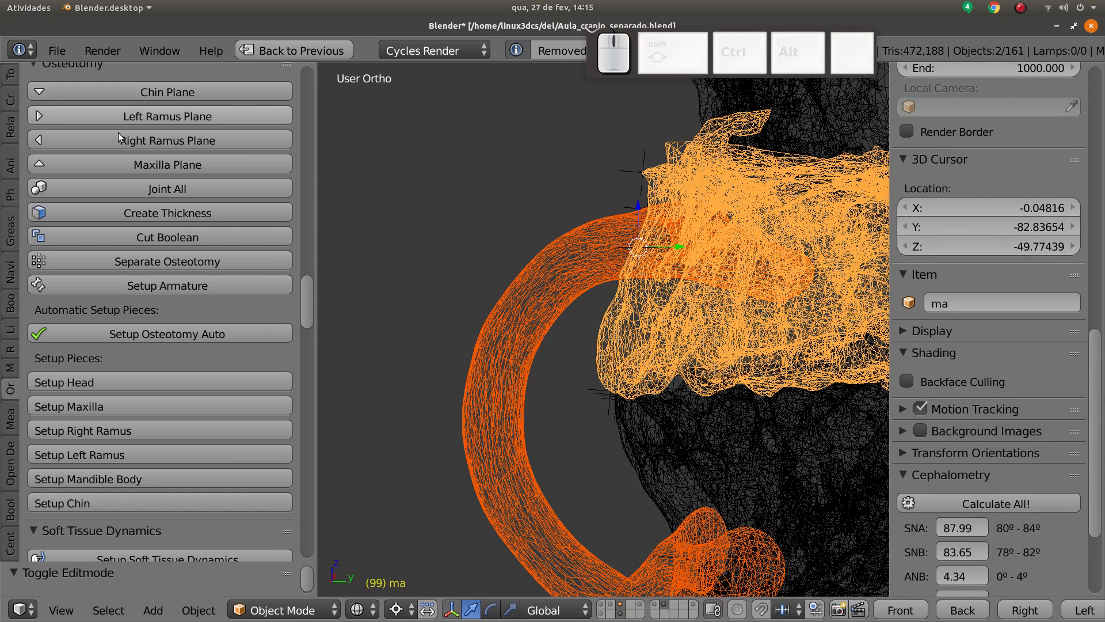
pyautogui.click(10, 308)
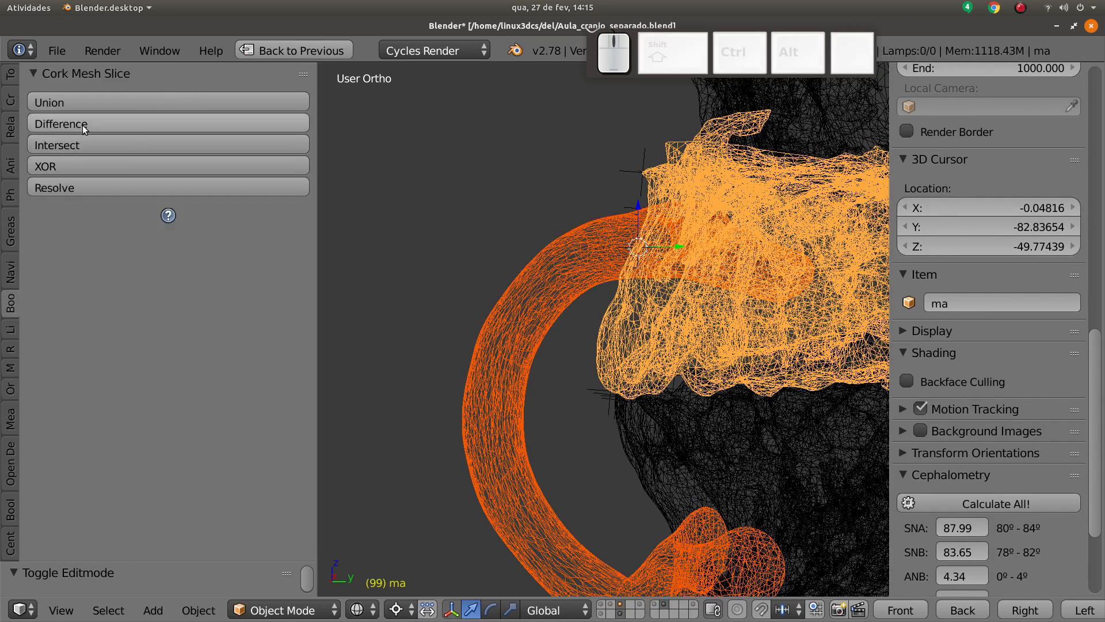
pyautogui.click(81, 125)
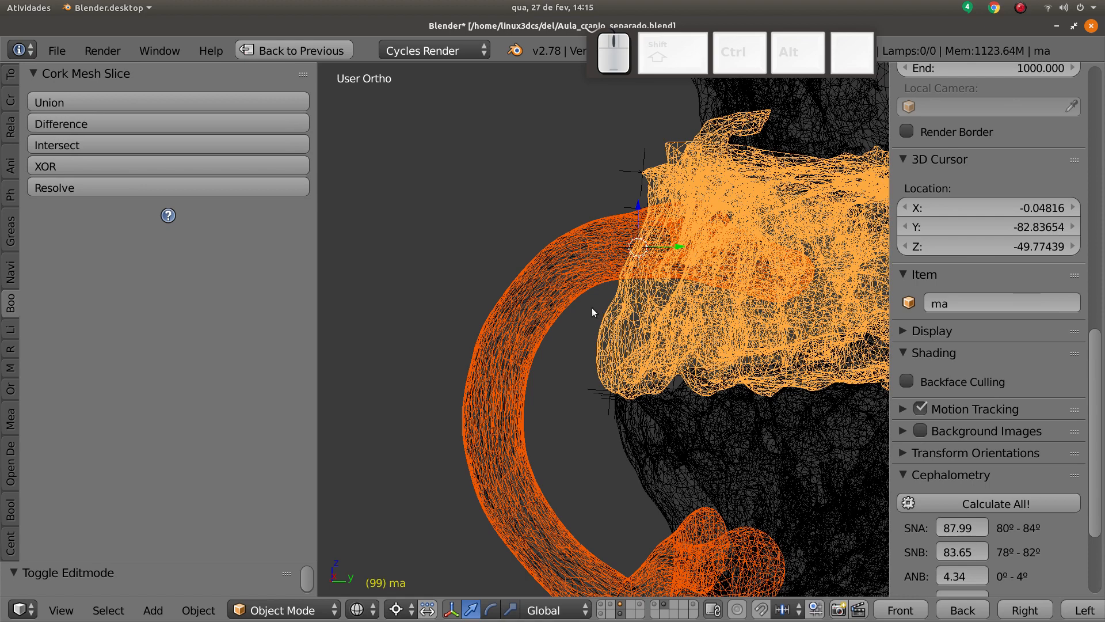
pyautogui.press('z')
pyautogui.press('z')
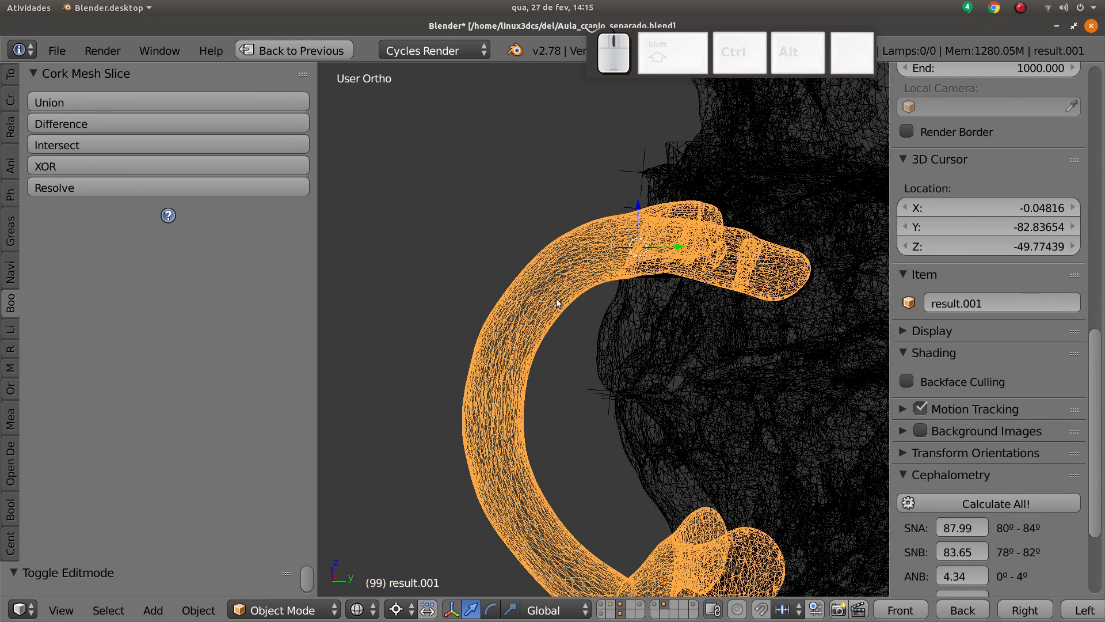
# Step: Delete the uncut guide and move the cut guide result.001 out in front of the jaws
pyautogui.click(557, 299)
pyautogui.press('z')
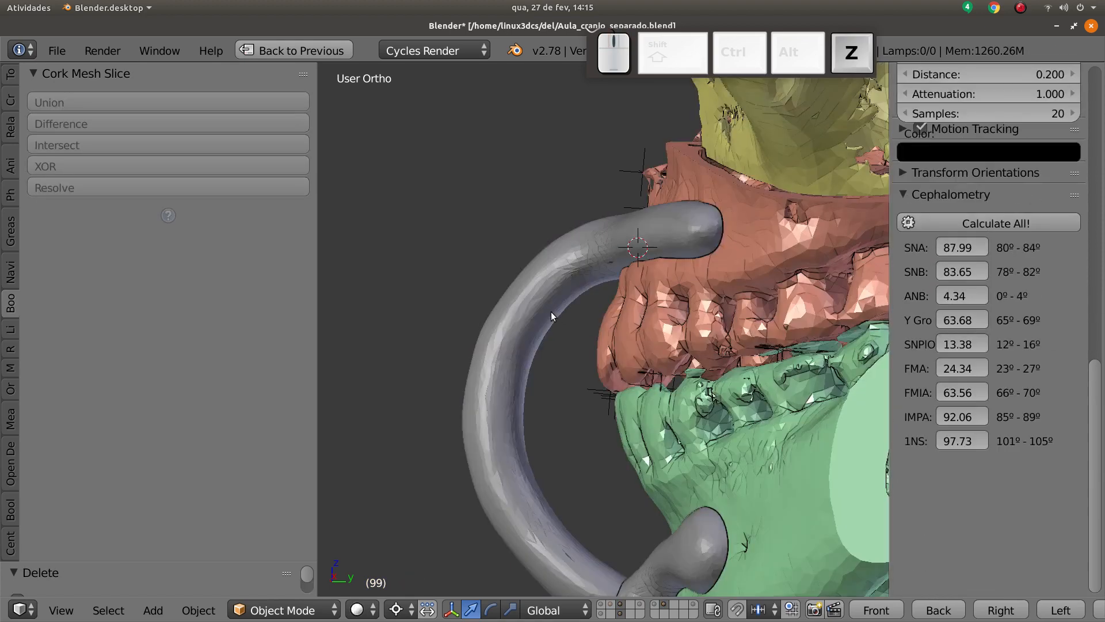
pyautogui.rightClick(554, 301)
pyautogui.scroll(-2, 555, 300)
pyautogui.moveTo(555, 301)
pyautogui.mouseDown(button='middle')
pyautogui.moveTo(600, 324)
pyautogui.moveTo(582, 348)
pyautogui.mouseUp(button='middle')
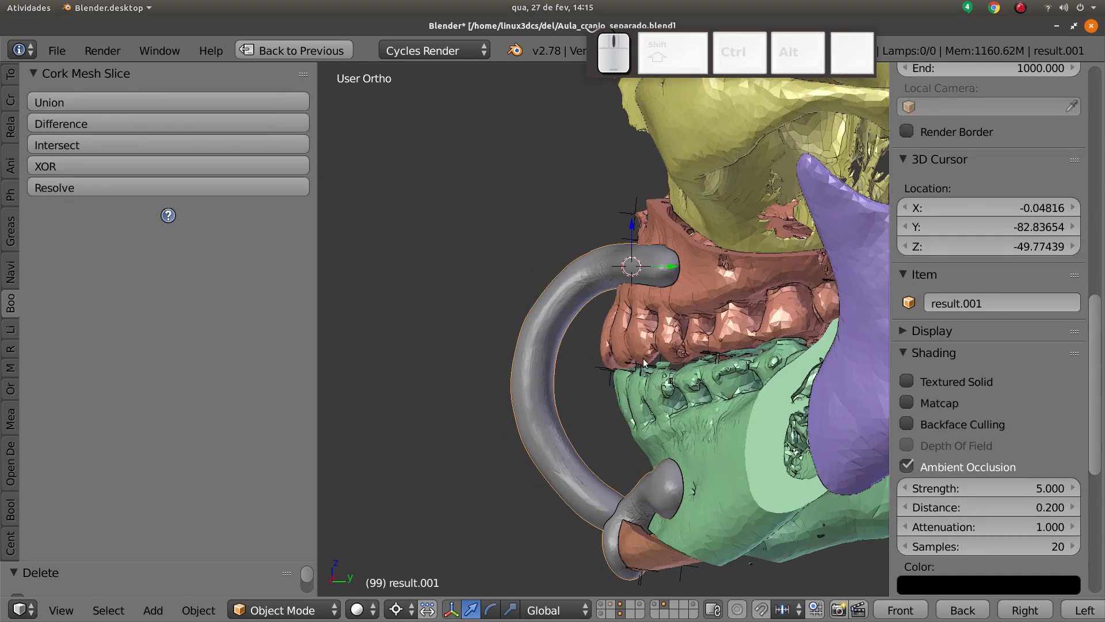
pyautogui.press('g')
pyautogui.click(503, 346)
pyautogui.moveTo(506, 332)
pyautogui.mouseDown(button='middle')
pyautogui.moveTo(556, 311)
pyautogui.moveTo(507, 346)
pyautogui.moveTo(689, 318)
pyautogui.moveTo(647, 357)
pyautogui.moveTo(510, 301)
pyautogui.moveTo(584, 346)
pyautogui.moveTo(526, 374)
pyautogui.moveTo(493, 343)
pyautogui.mouseUp(button='middle')
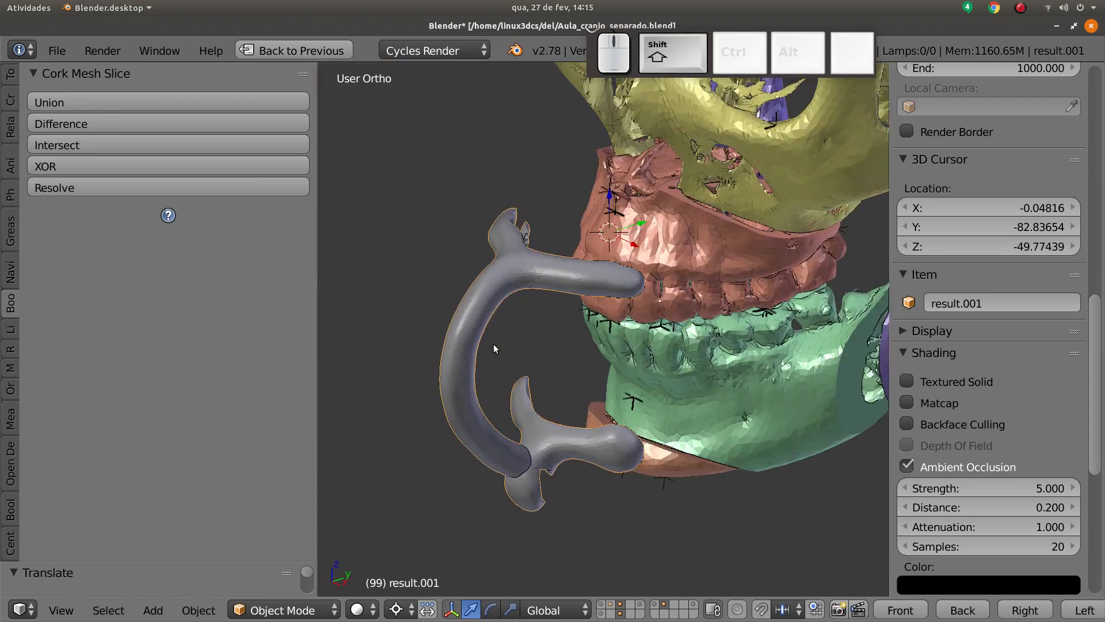
# Step: Delete the vertices of the loose fragment beside the cut guide's upper arm in Edit Mode, and return to Object Mode
pyautogui.press('Tab')
pyautogui.press('a')
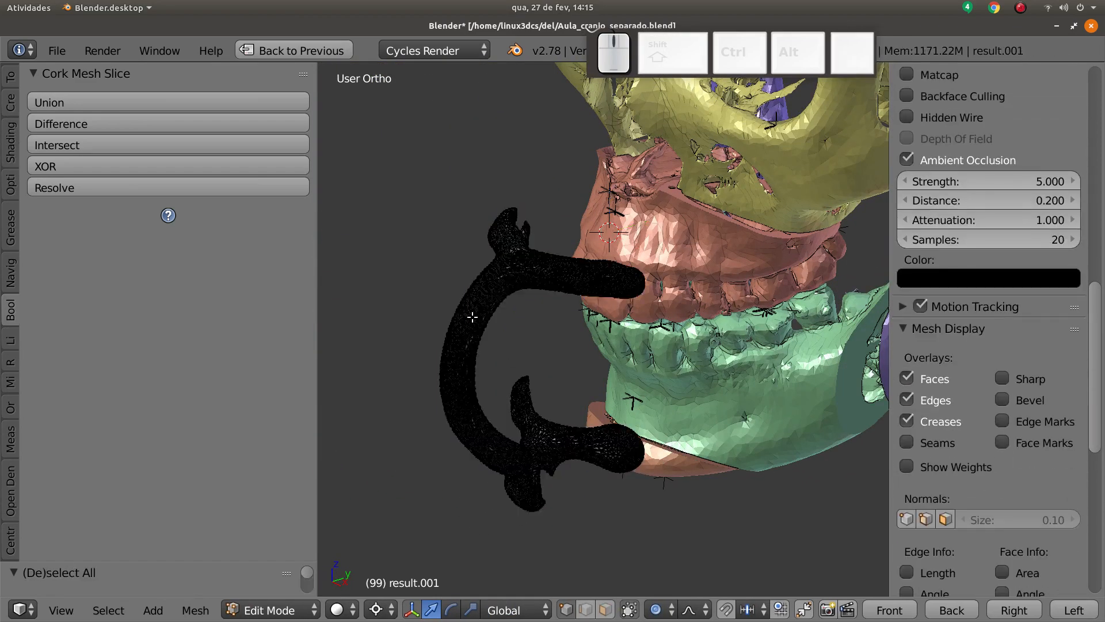
pyautogui.press('l')
pyautogui.press('x')
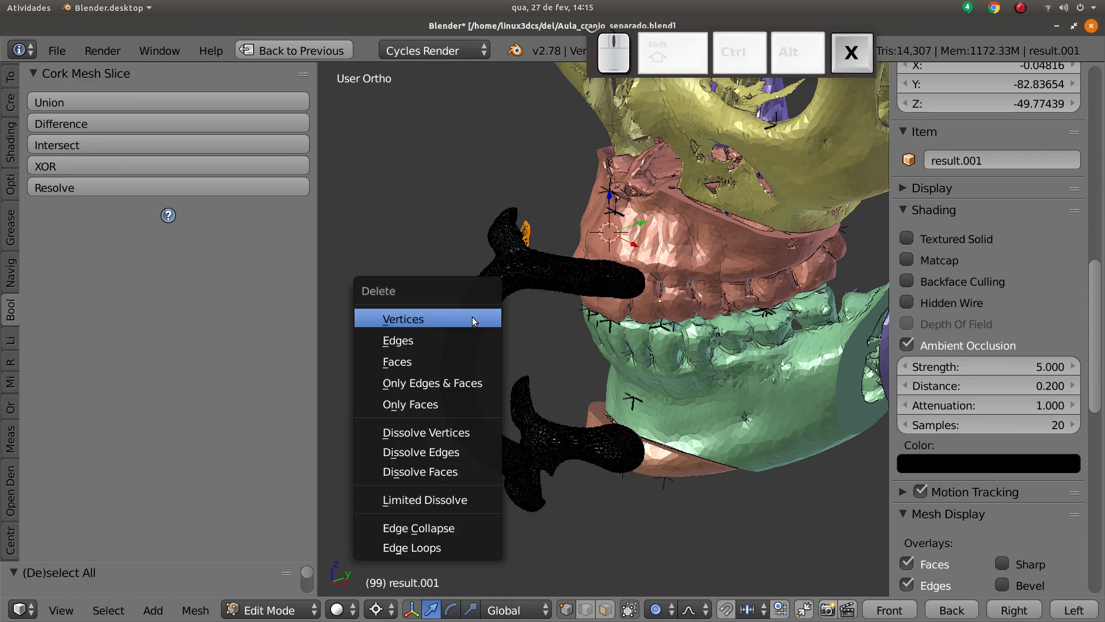
pyautogui.click(470, 316)
pyautogui.press('Tab')
pyautogui.press('z')
pyautogui.press('z')
# Step: Move the cleaned guide farther out in front of the skull
pyautogui.moveTo(584, 386); pyautogui.dragTo(564, 425, button='middle')
pyautogui.press('g')
pyautogui.scroll(2, 704, 371)
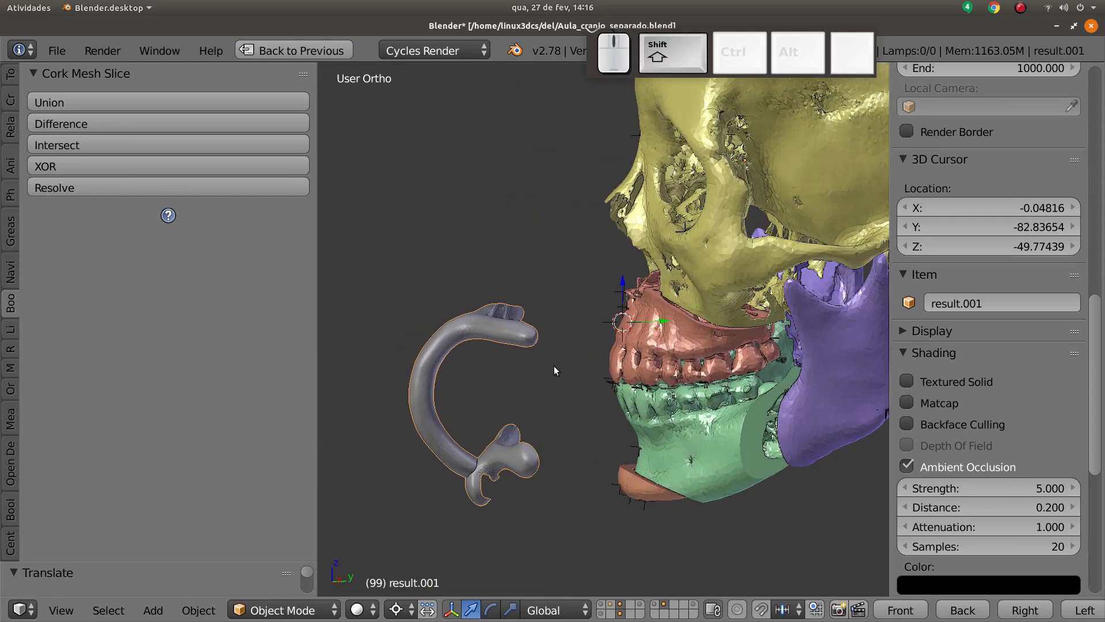
# Step: Examine the finished guide's contact surfaces and its shape against the skull from the side, front and below
pyautogui.click(11, 391)
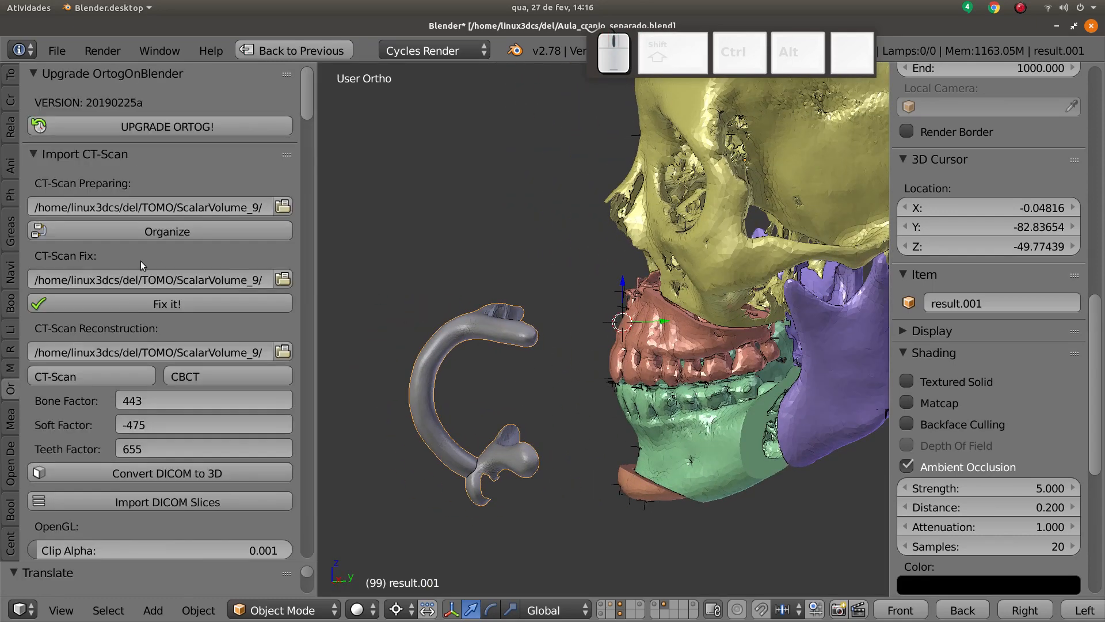
pyautogui.moveTo(305, 103)
pyautogui.mouseDown()
pyautogui.moveTo(315, 234)
pyautogui.moveTo(294, 522)
pyautogui.moveTo(302, 92)
pyautogui.mouseUp()
pyautogui.scroll(-5, 118, 300)
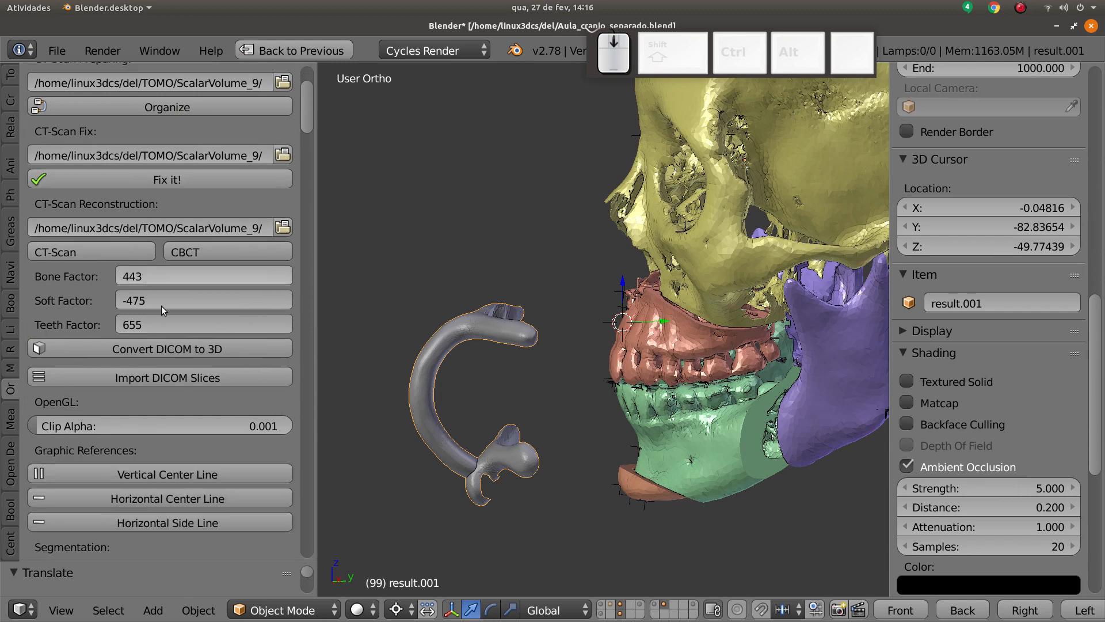
pyautogui.moveTo(461, 356); pyautogui.dragTo(558, 374, button='middle')
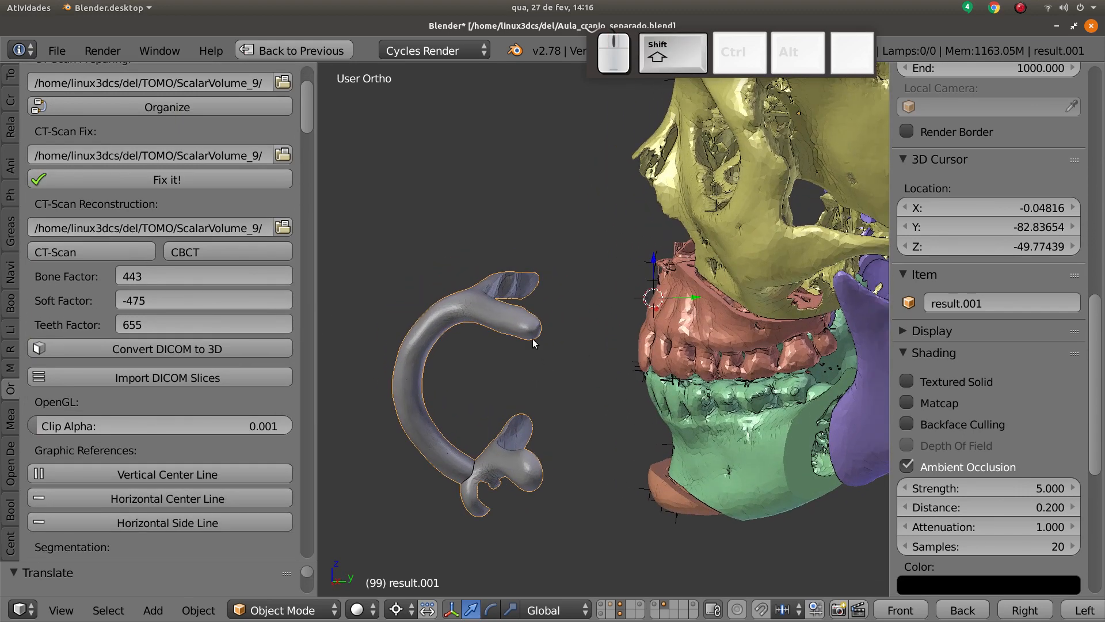
pyautogui.moveTo(458, 461); pyautogui.dragTo(507, 337, button='middle')
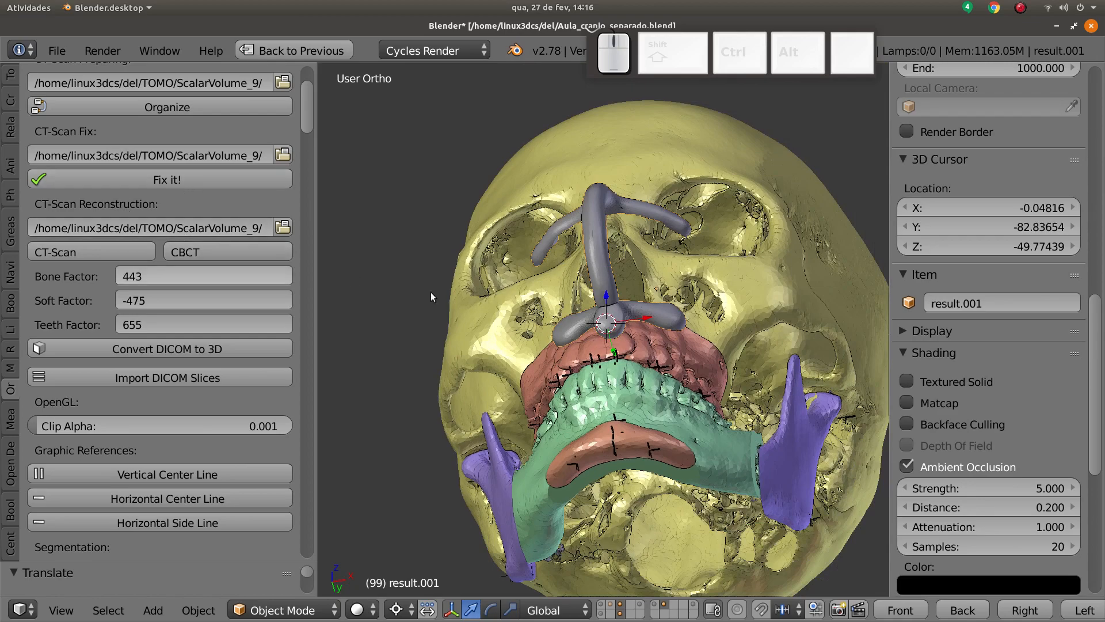
pyautogui.moveTo(437, 300); pyautogui.dragTo(675, 270, button='middle')
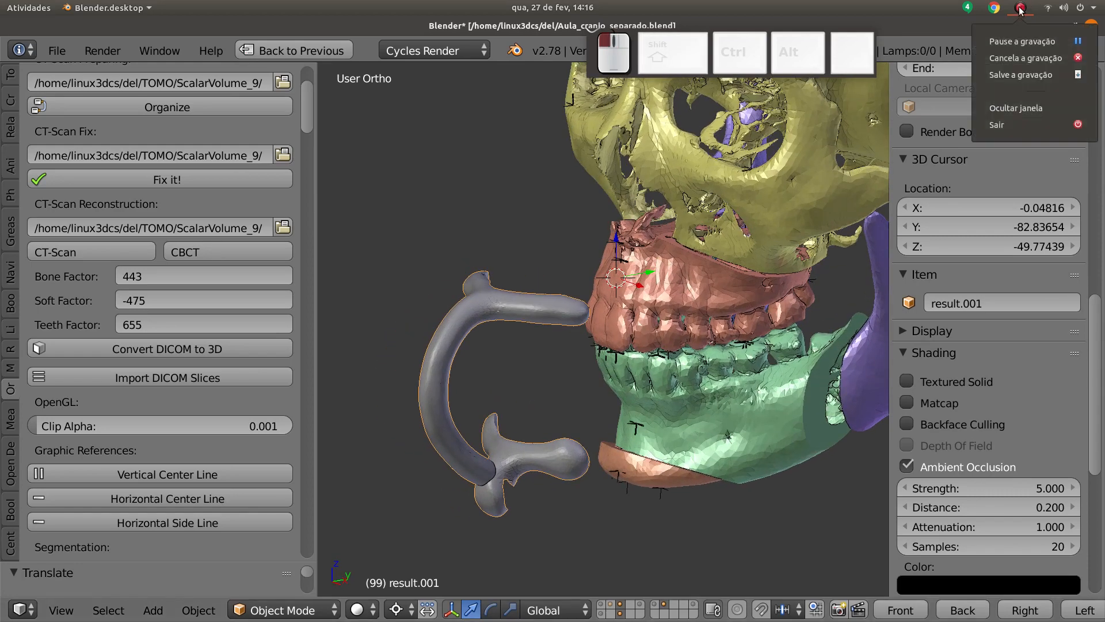